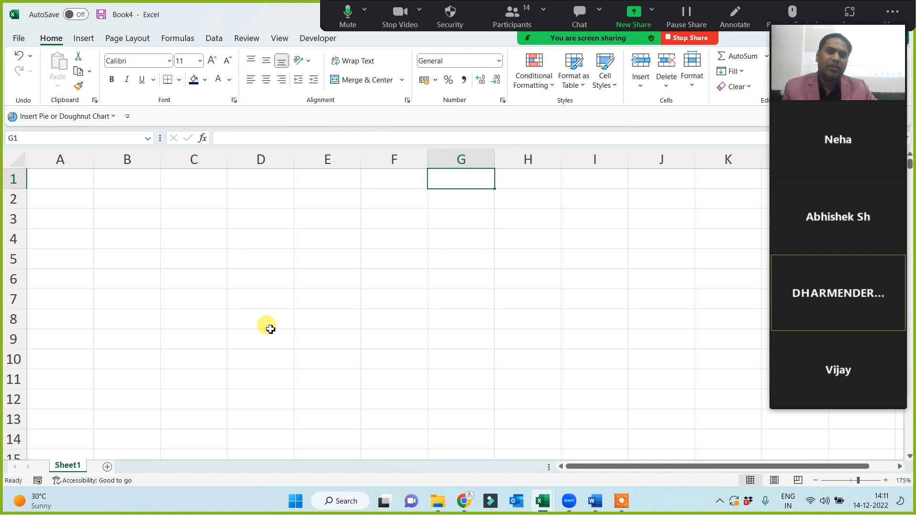
Turn off the presenter's camera in the meeting and return to the blank workbook.
{"action": "left_click", "coordinate": [400, 20]}
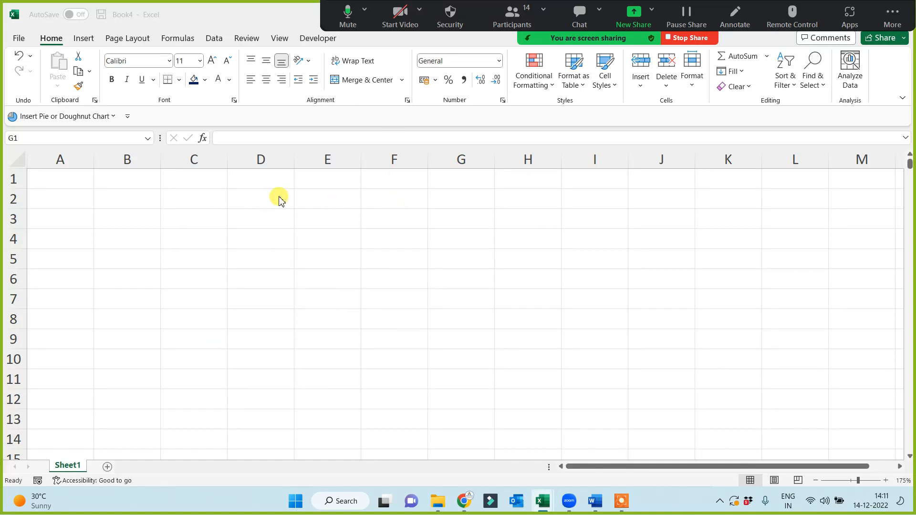
{"action": "left_click", "coordinate": [493, 184]}
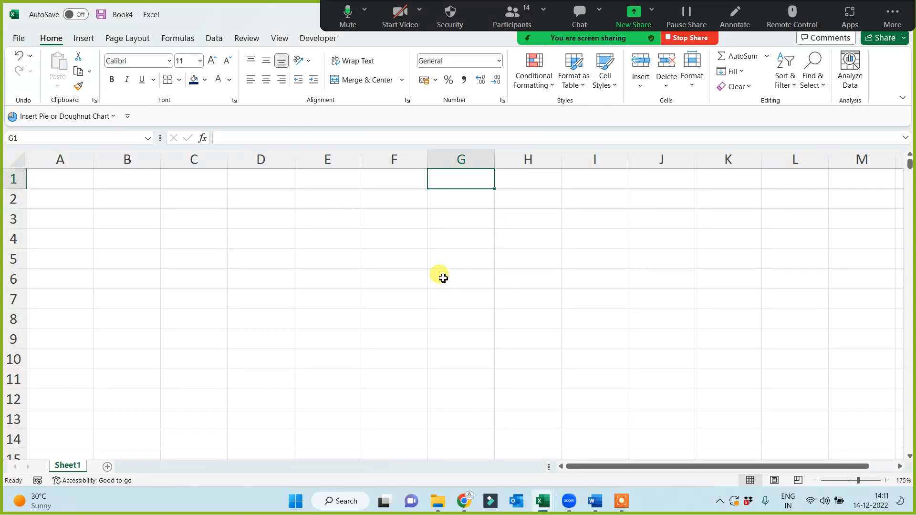
Search the recent workbooks for "so" and open Sorting and Filter.xlsx.
{"action": "left_click", "coordinate": [19, 39]}
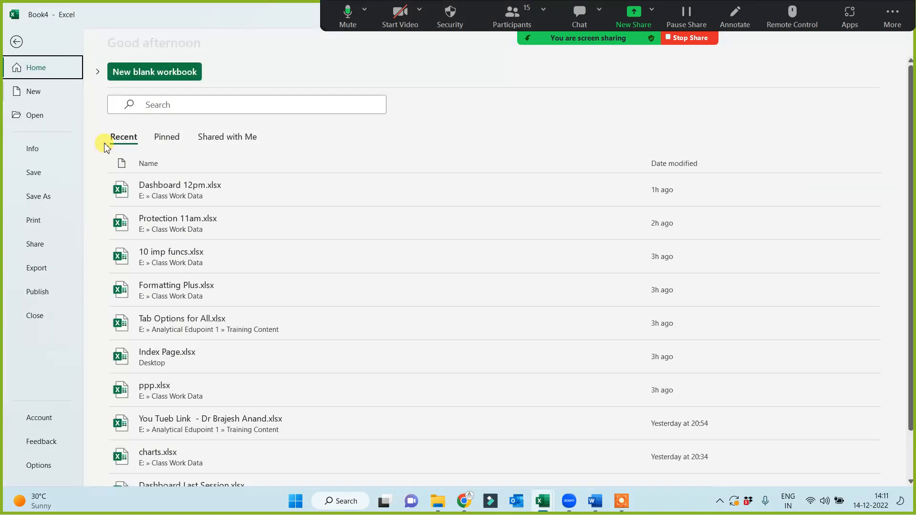
{"action": "left_click", "coordinate": [165, 106]}
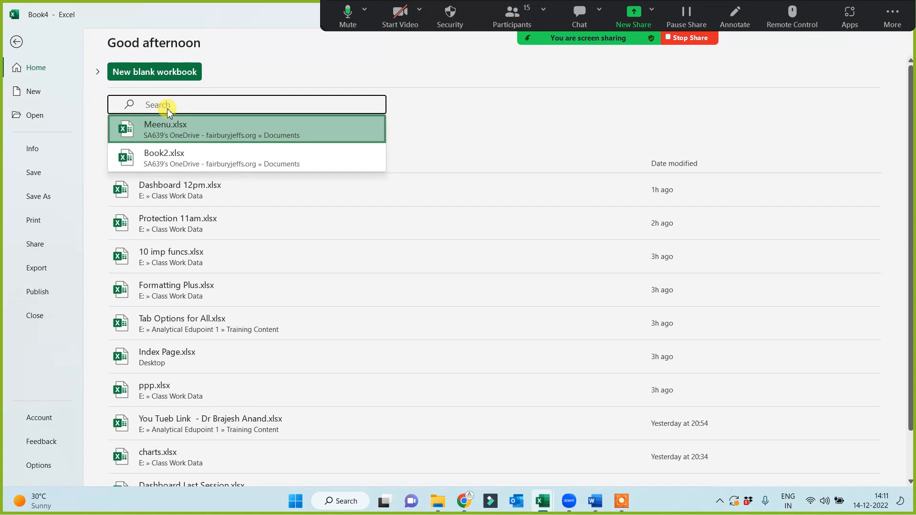
{"action": "type", "text": "so"}
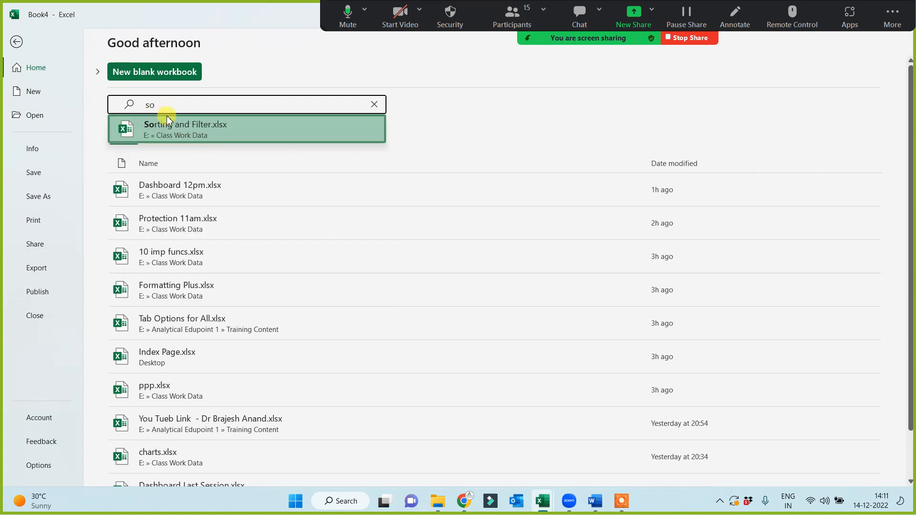
{"action": "left_click", "coordinate": [171, 122]}
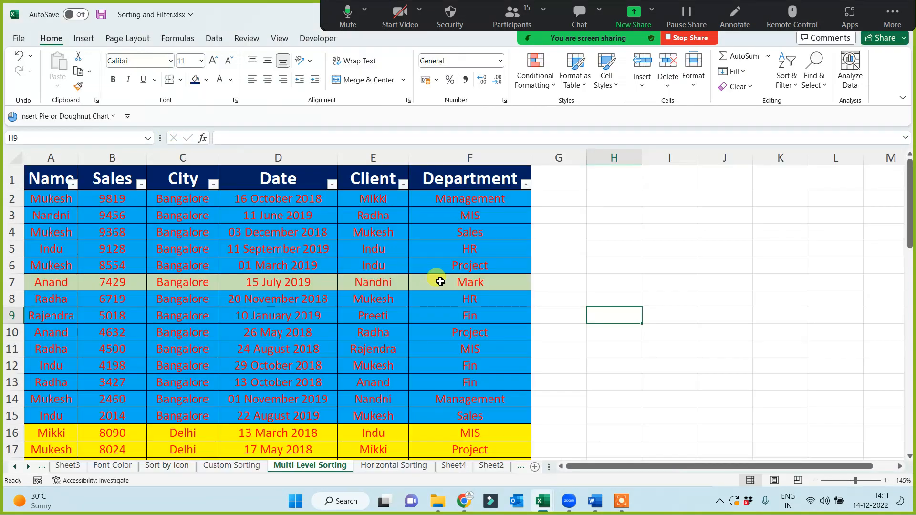
Go back through the workbook's sheets and switch to the Baisic Sorting sheet.
{"action": "left_click", "coordinate": [16, 467]}
{"action": "left_click", "coordinate": [16, 468]}
{"action": "left_click", "coordinate": [98, 467]}
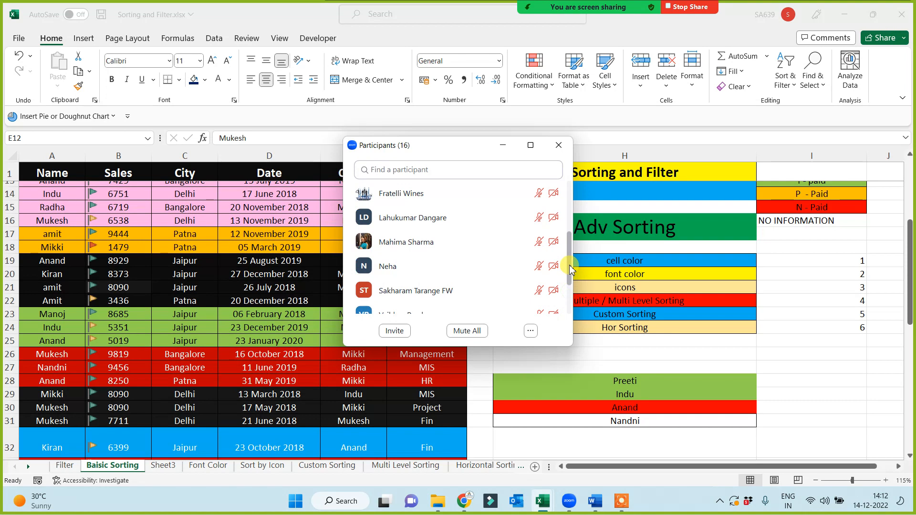
Look through the meeting's participant list from the beginning, and minimize it.
{"action": "left_click_drag", "start_coordinate": [569, 276], "coordinate": [569, 219]}
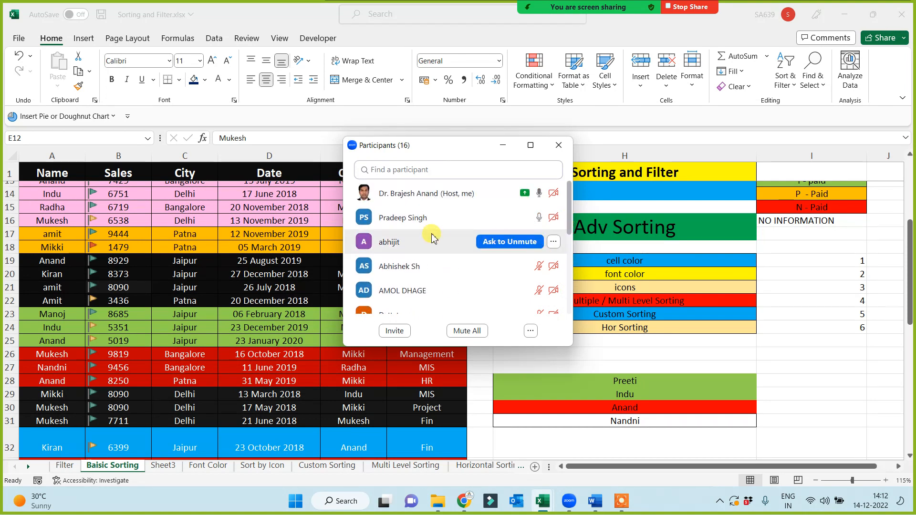
{"action": "mouse_move", "coordinate": [443, 225]}
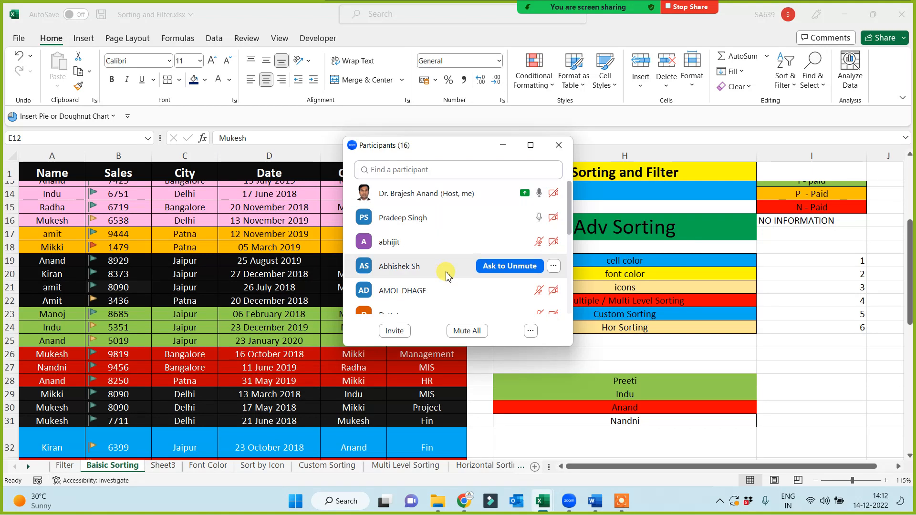
{"action": "mouse_move", "coordinate": [455, 305]}
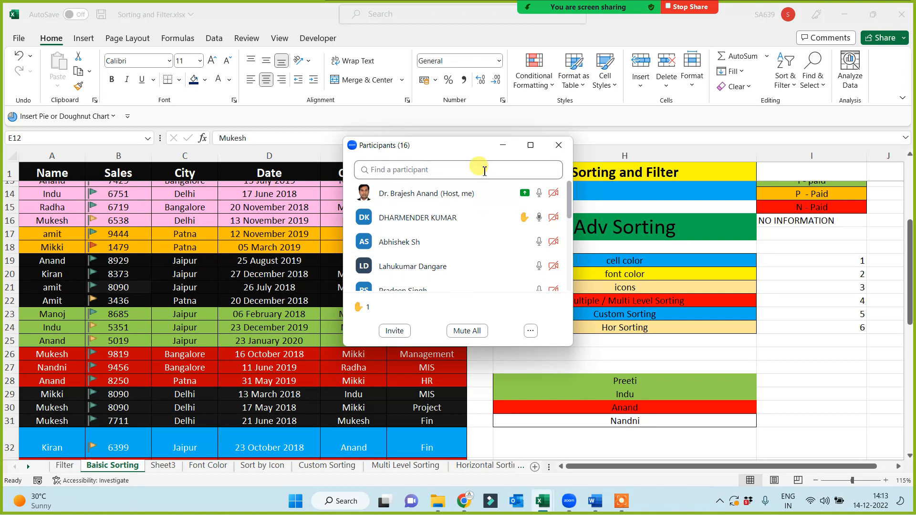
{"action": "left_click", "coordinate": [503, 147]}
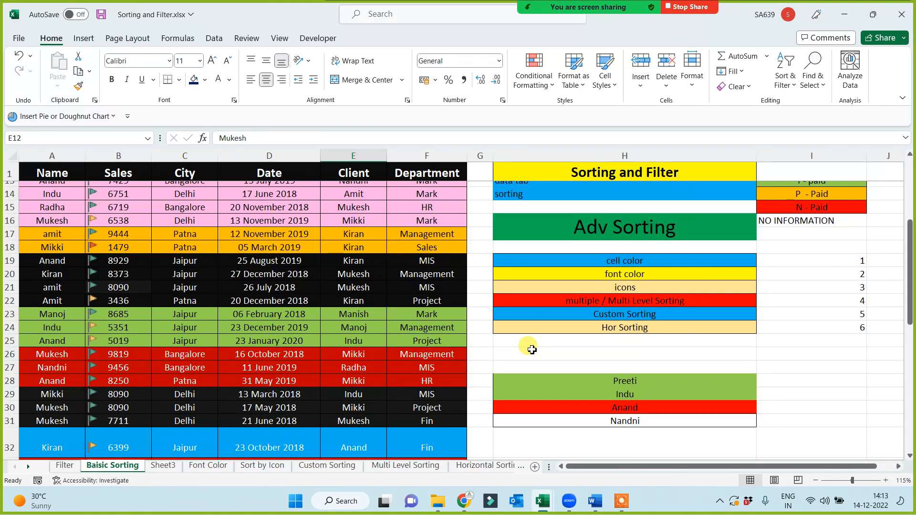
Review the Sorting and Filter heading and the definition of sorting against the Department and Client columns.
{"action": "scroll", "coordinate": [527, 349], "scroll_direction": "up", "scroll_amount": 4}
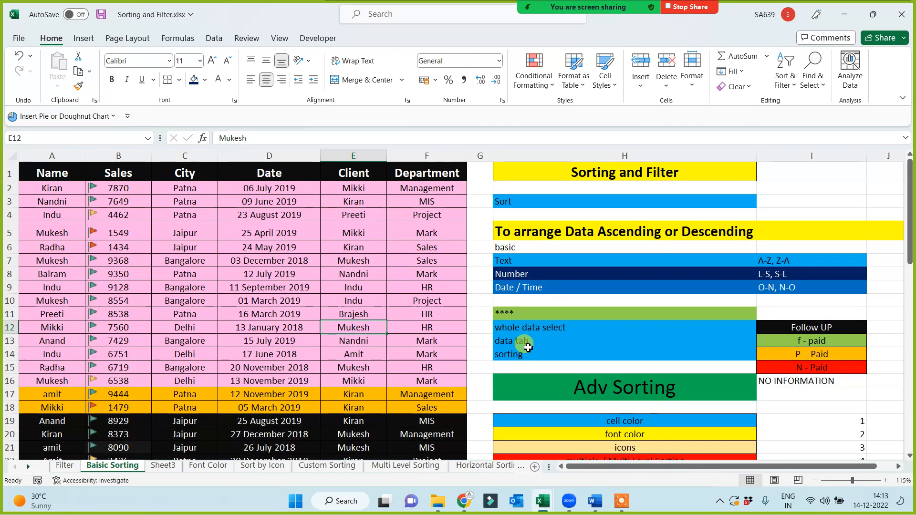
{"action": "left_click", "coordinate": [578, 168]}
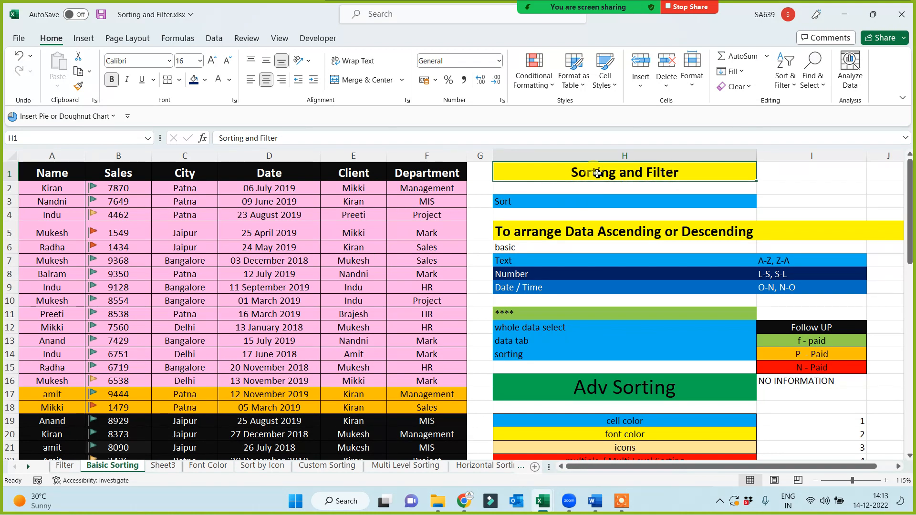
{"action": "left_click", "coordinate": [502, 233]}
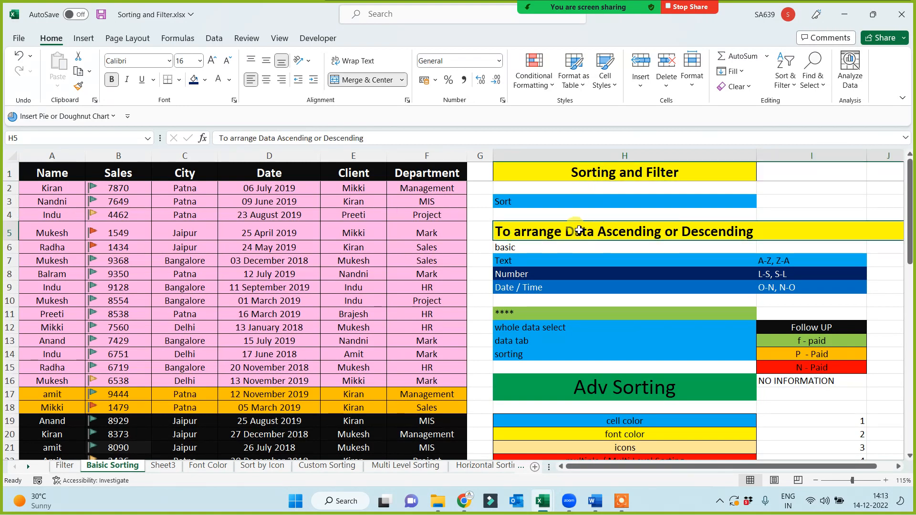
{"action": "left_click", "coordinate": [404, 156]}
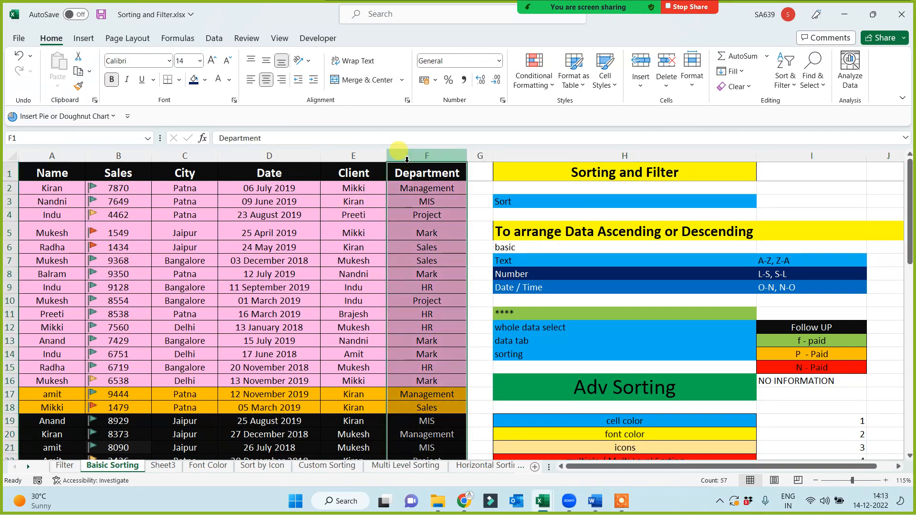
{"action": "left_click", "coordinate": [332, 158]}
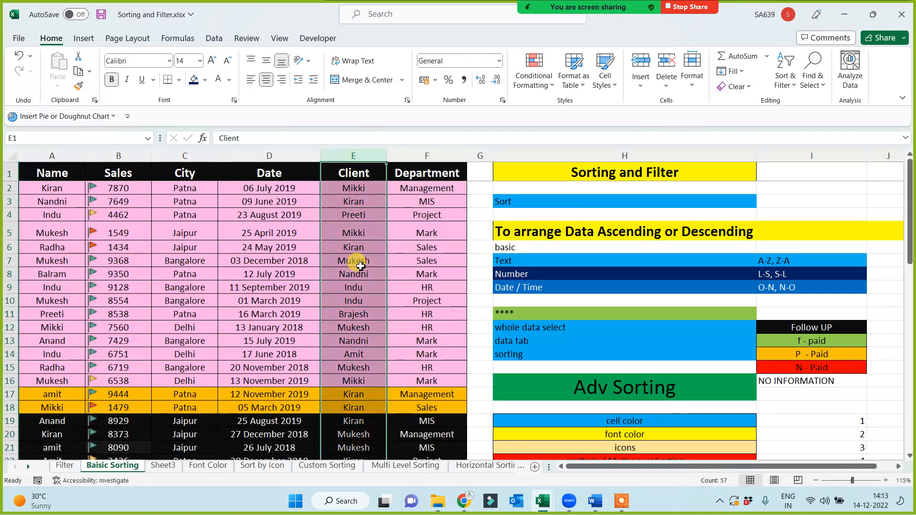
{"action": "left_click", "coordinate": [525, 232]}
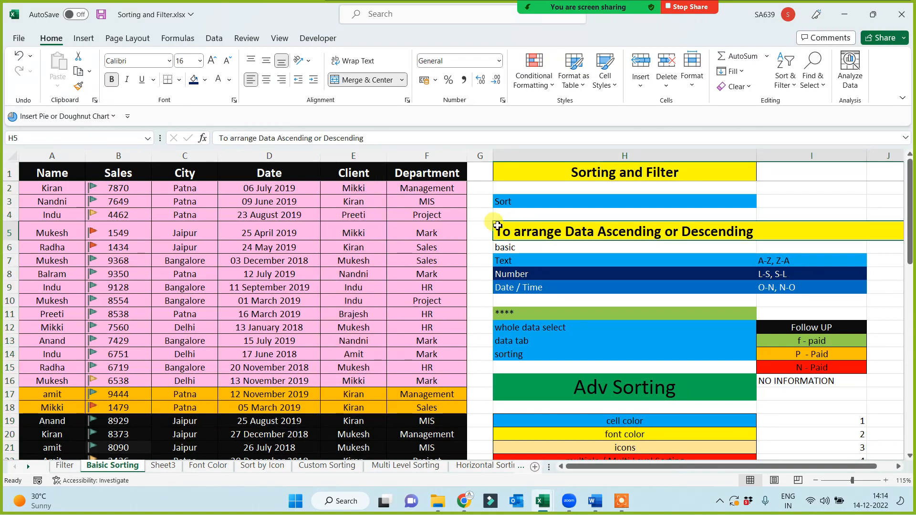
Examine the sort orders noted for Text, Number and Date / Time and compare them with the matching data columns.
{"action": "left_click_drag", "start_coordinate": [525, 260], "coordinate": [526, 288]}
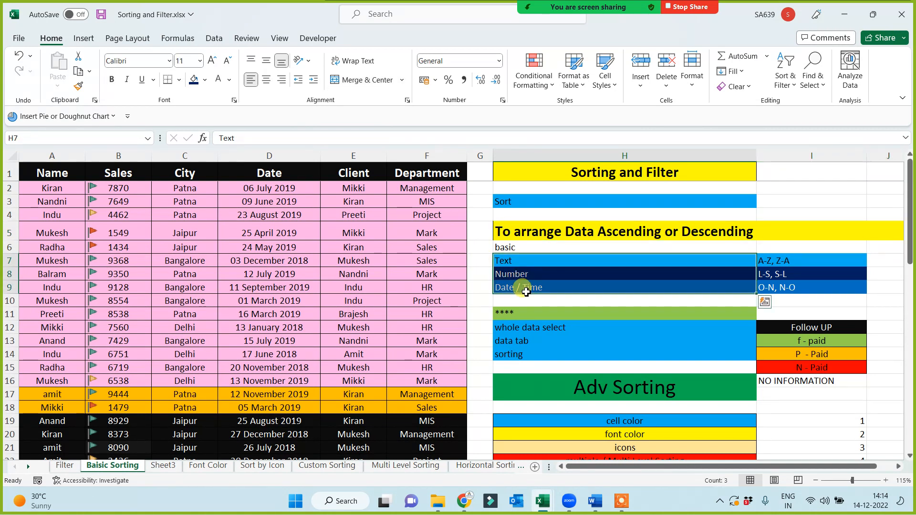
{"action": "left_click_drag", "start_coordinate": [63, 157], "coordinate": [447, 160]}
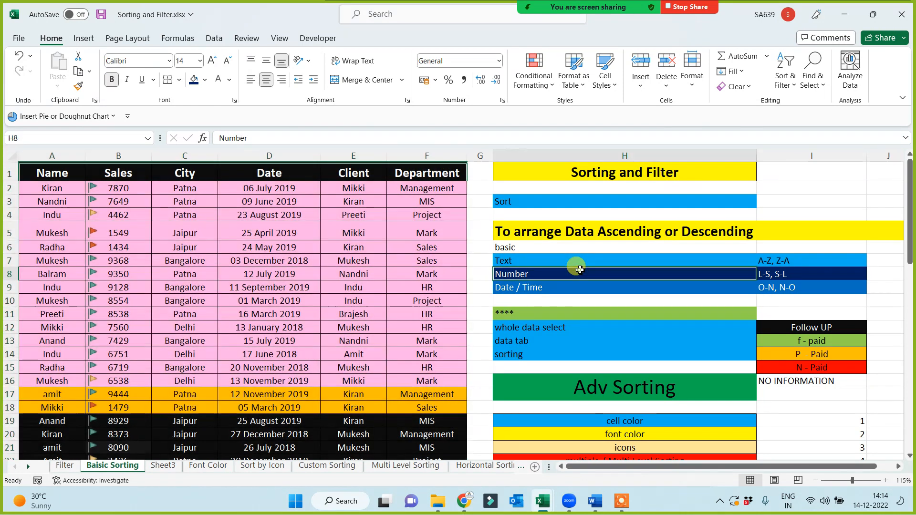
{"action": "left_click", "coordinate": [544, 276]}
{"action": "left_click", "coordinate": [545, 260]}
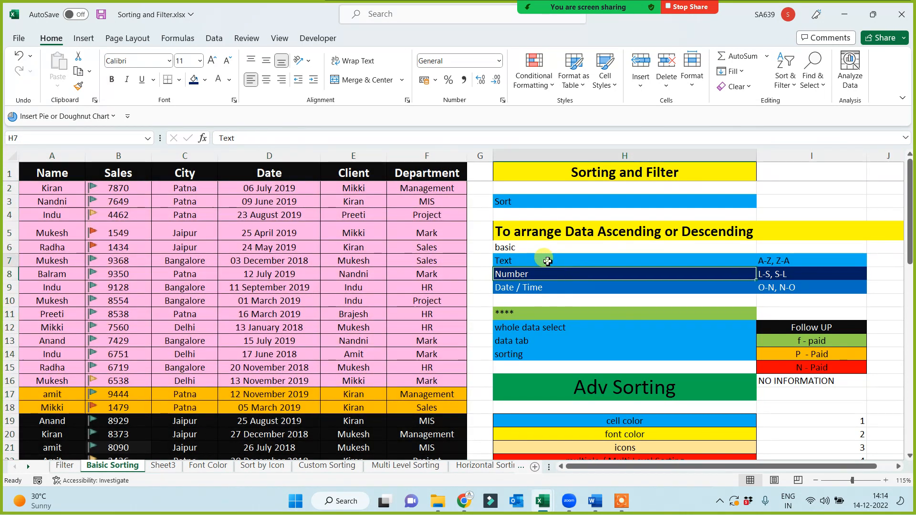
{"action": "left_click", "coordinate": [413, 156]}
{"action": "left_click", "coordinate": [511, 262]}
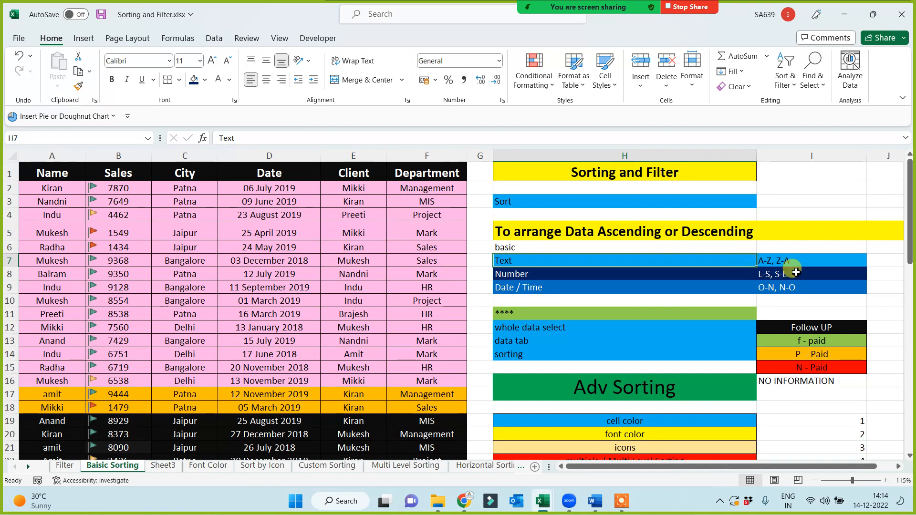
{"action": "left_click", "coordinate": [778, 266]}
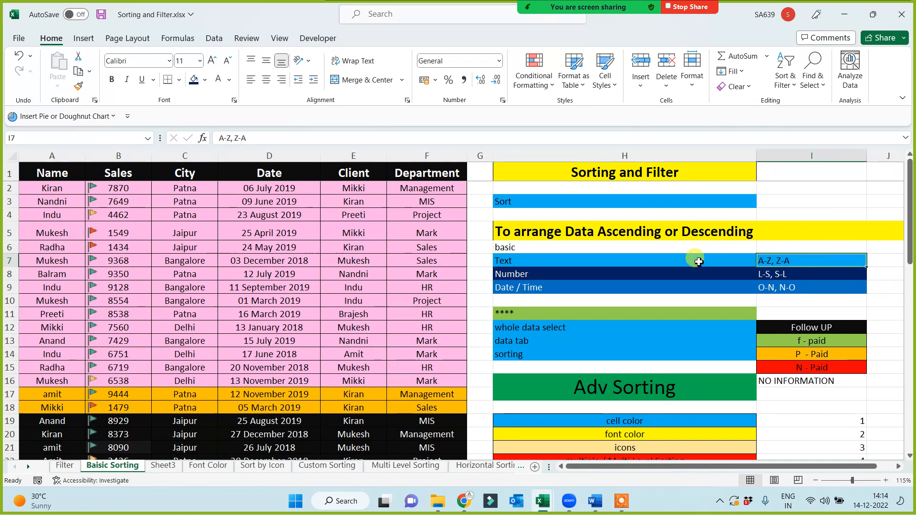
{"action": "left_click", "coordinate": [129, 157]}
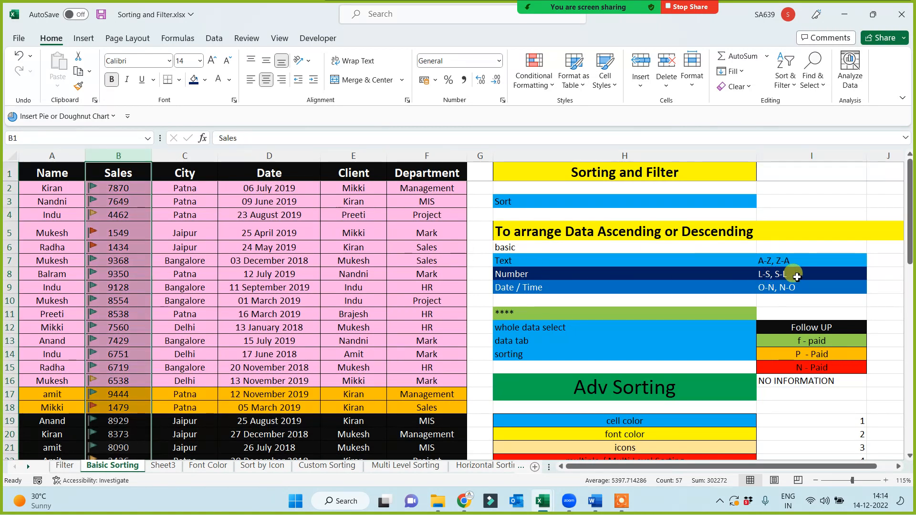
{"action": "left_click", "coordinate": [578, 286]}
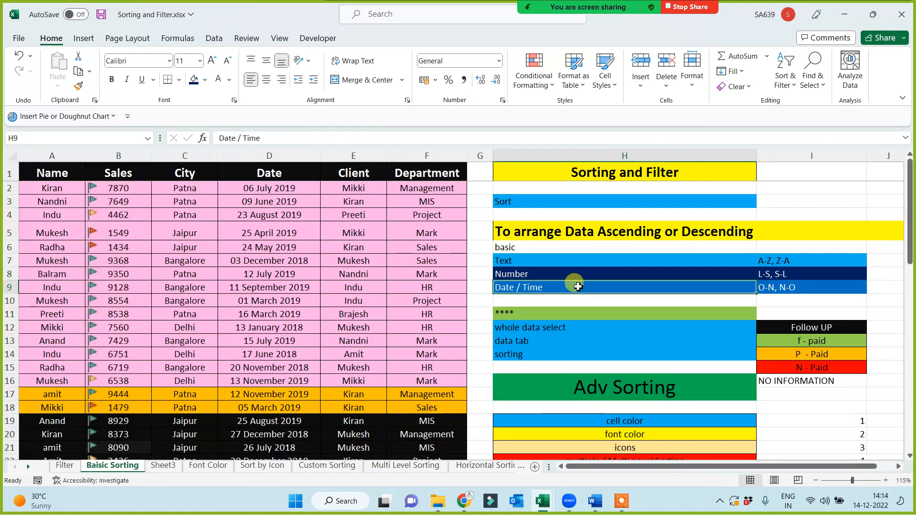
{"action": "left_click", "coordinate": [796, 290]}
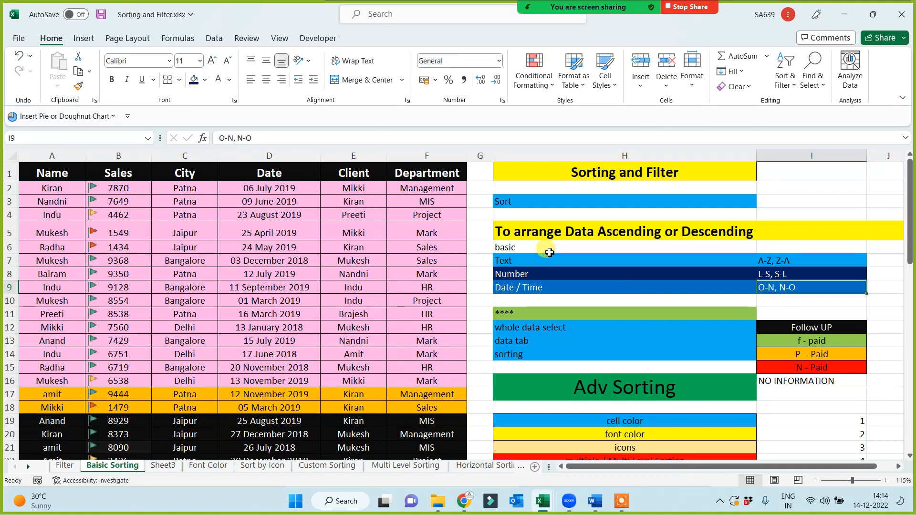
Review the sorting procedure notes and examine each data column from Name through Department.
{"action": "left_click", "coordinate": [554, 236]}
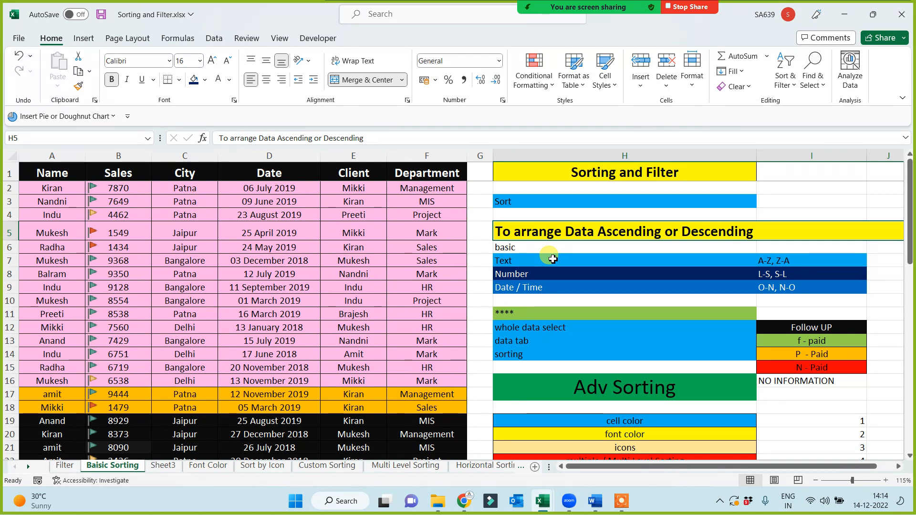
{"action": "left_click_drag", "start_coordinate": [531, 315], "coordinate": [527, 355]}
{"action": "left_click", "coordinate": [472, 337]}
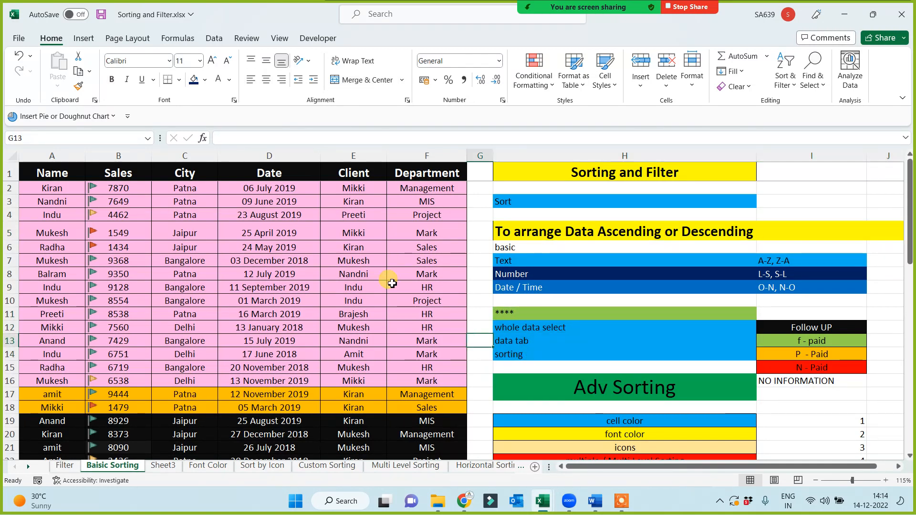
{"action": "mouse_move", "coordinate": [72, 156]}
{"action": "left_mouse_down"}
{"action": "mouse_move", "coordinate": [406, 172]}
{"action": "mouse_move", "coordinate": [125, 168]}
{"action": "mouse_move", "coordinate": [71, 157]}
{"action": "left_mouse_up"}
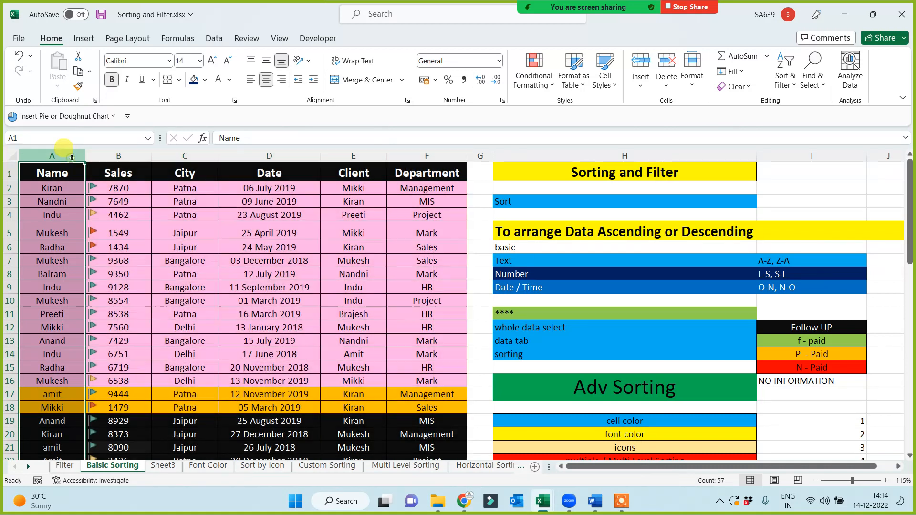
{"action": "left_click", "coordinate": [121, 159]}
{"action": "left_click", "coordinate": [197, 159]}
{"action": "left_click", "coordinate": [268, 157]}
{"action": "left_click", "coordinate": [349, 156]}
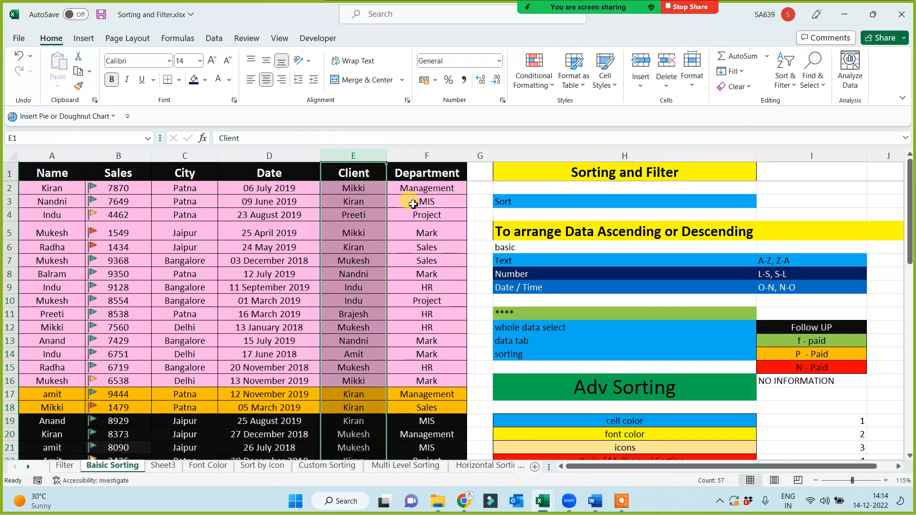
{"action": "left_click", "coordinate": [425, 157]}
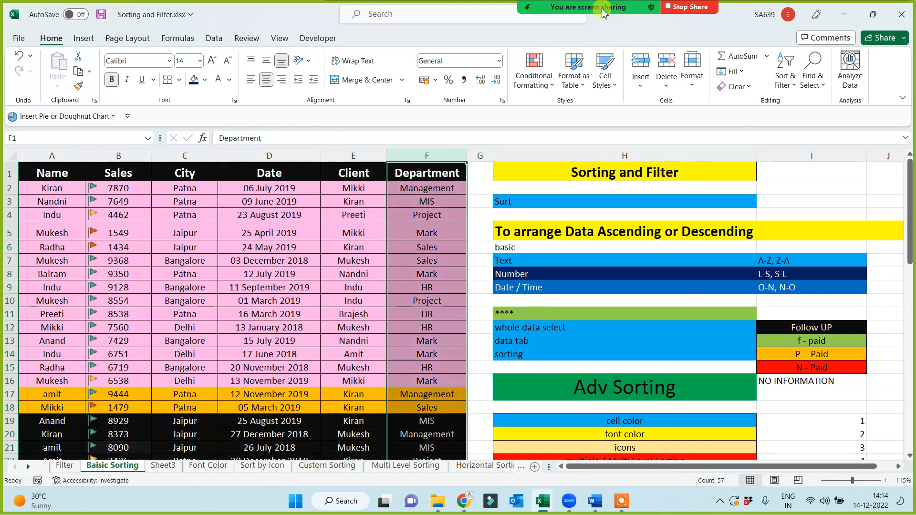
Mute all meeting participants and minimize the participant list.
{"action": "mouse_move", "coordinate": [602, 9]}
{"action": "left_click", "coordinate": [515, 19]}
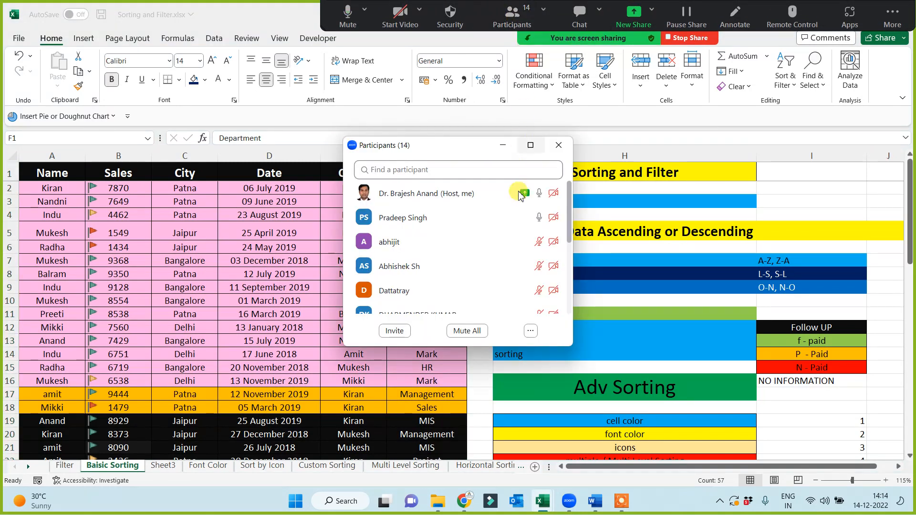
{"action": "left_click", "coordinate": [467, 331]}
{"action": "left_click", "coordinate": [525, 281]}
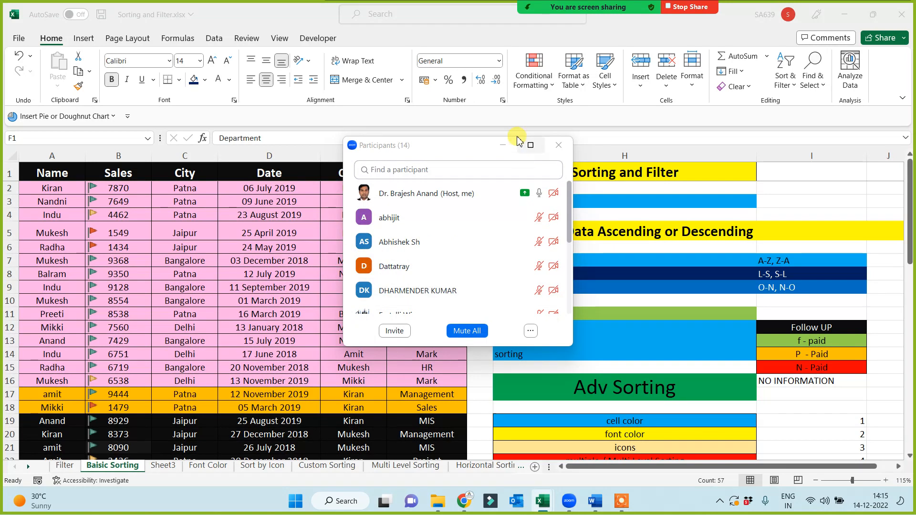
{"action": "left_click", "coordinate": [505, 145]}
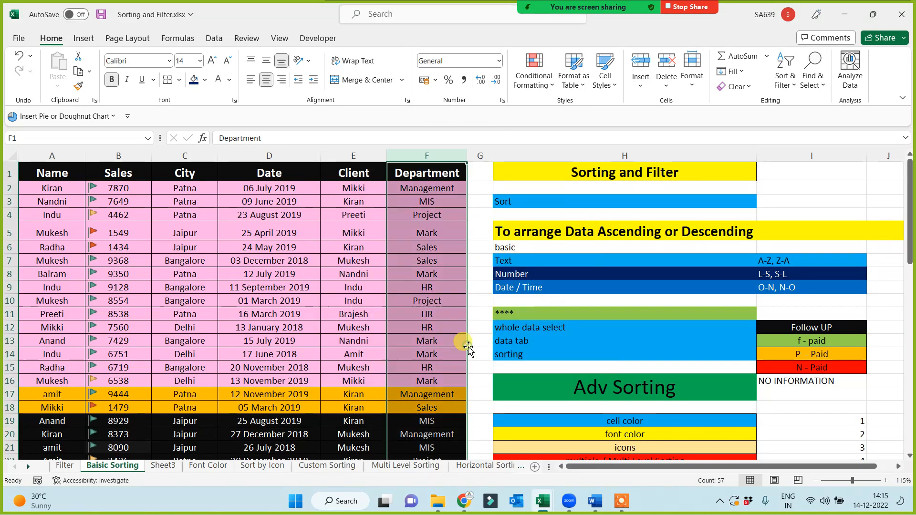
{"action": "left_click", "coordinate": [487, 351]}
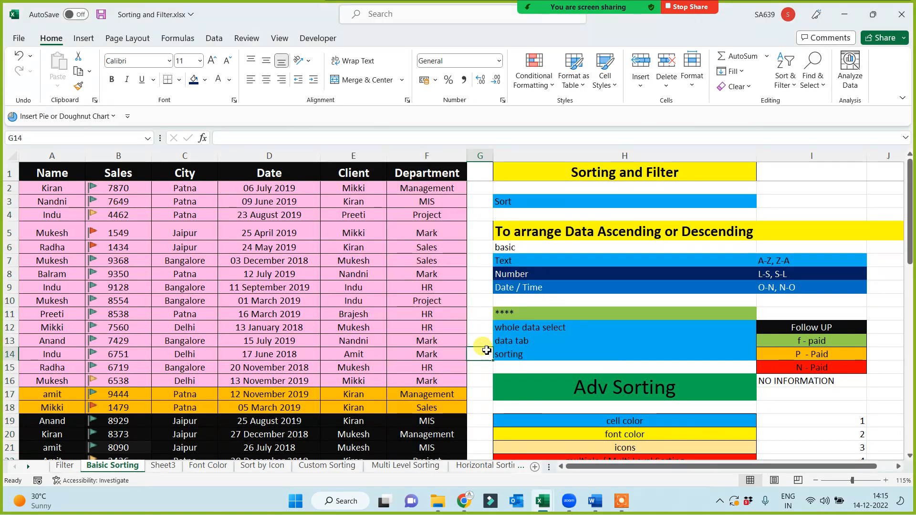
{"action": "left_click", "coordinate": [405, 177]}
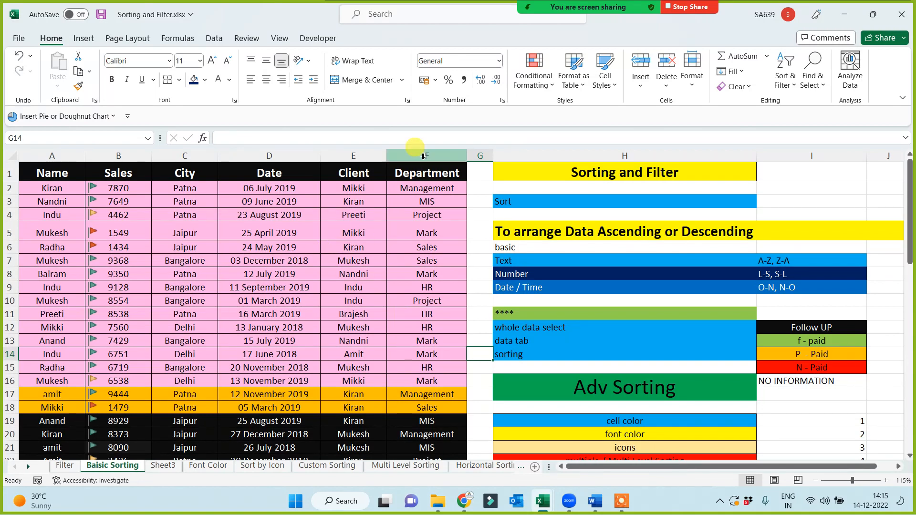
Select the whole data table and examine the unsorted entries in the Department column.
{"action": "key", "text": "ctrl+a"}
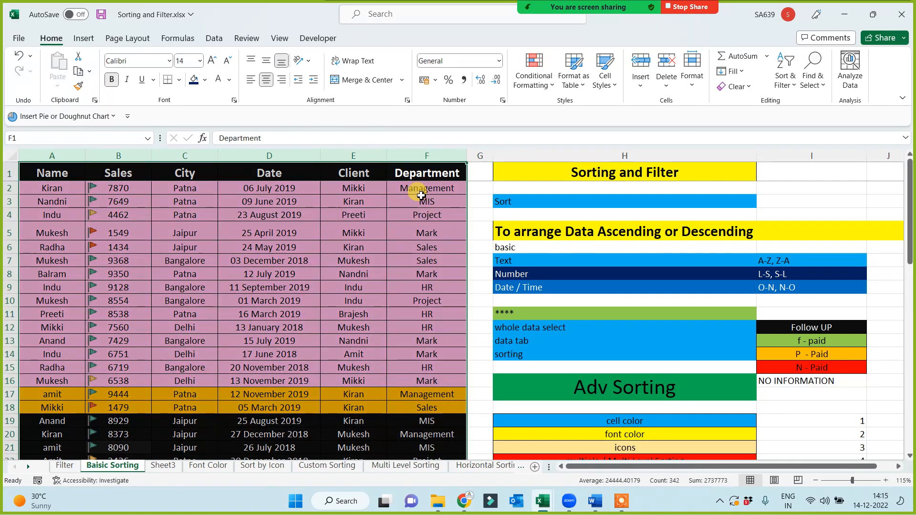
{"action": "left_click_drag", "start_coordinate": [424, 191], "coordinate": [416, 341]}
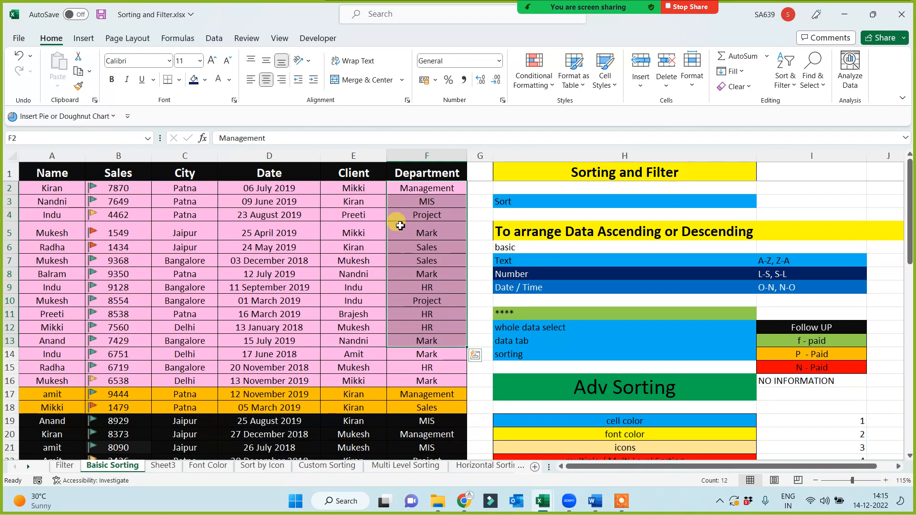
{"action": "left_click_drag", "start_coordinate": [407, 187], "coordinate": [420, 381]}
{"action": "scroll", "coordinate": [422, 332], "scroll_direction": "down", "scroll_amount": 3}
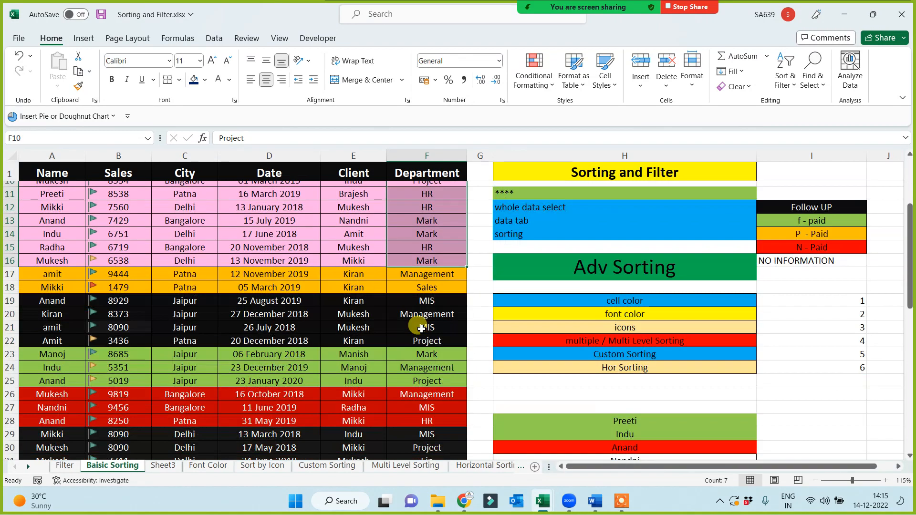
{"action": "scroll", "coordinate": [416, 378], "scroll_direction": "up", "scroll_amount": 3}
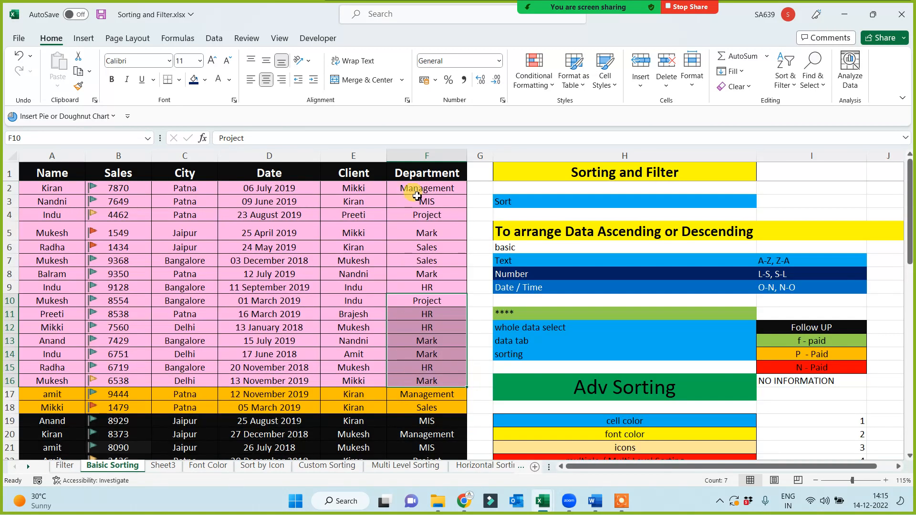
{"action": "left_click", "coordinate": [417, 188]}
{"action": "left_click", "coordinate": [425, 261]}
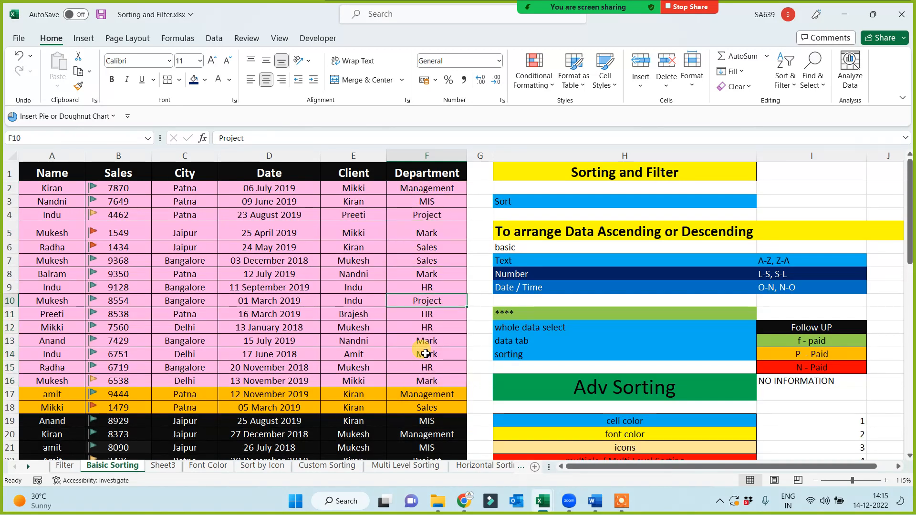
{"action": "left_click", "coordinate": [425, 192]}
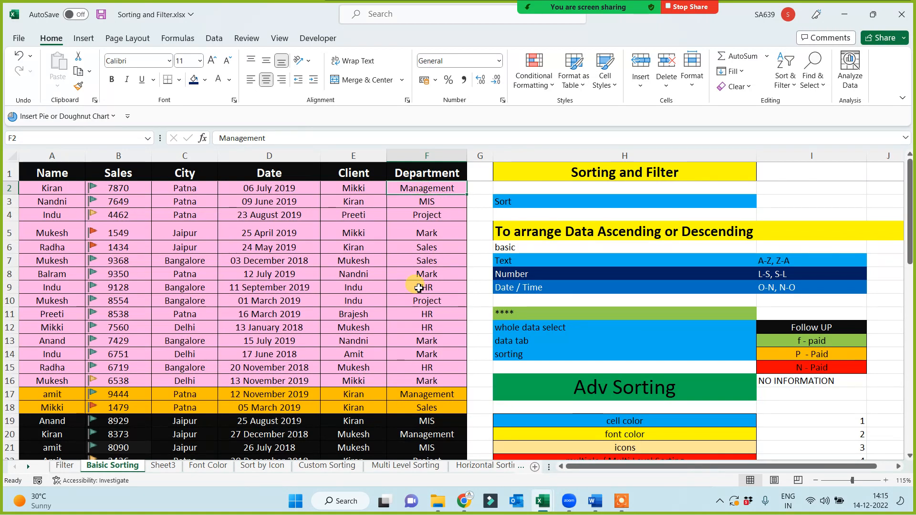
Compare highlighting only the Department column with highlighting columns A to F, and examine the first Department entries.
{"action": "left_click", "coordinate": [409, 156]}
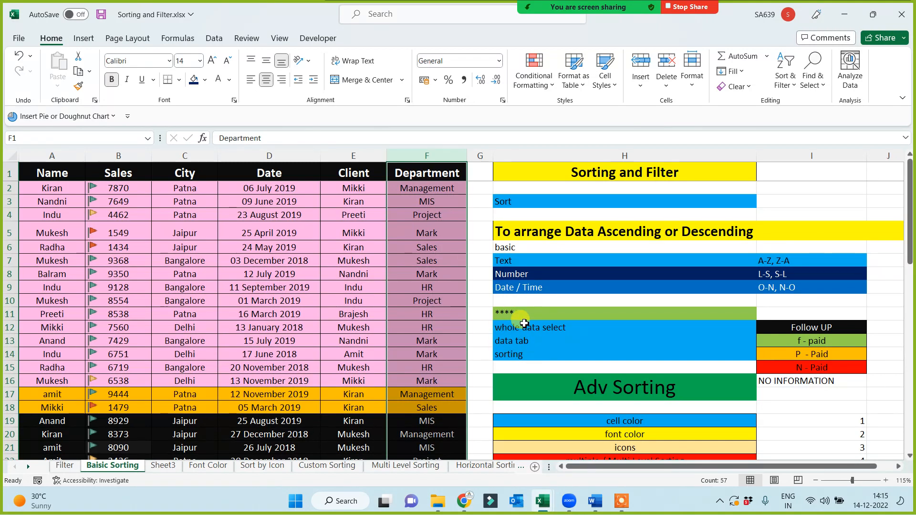
{"action": "left_click_drag", "start_coordinate": [404, 156], "coordinate": [9, 161]}
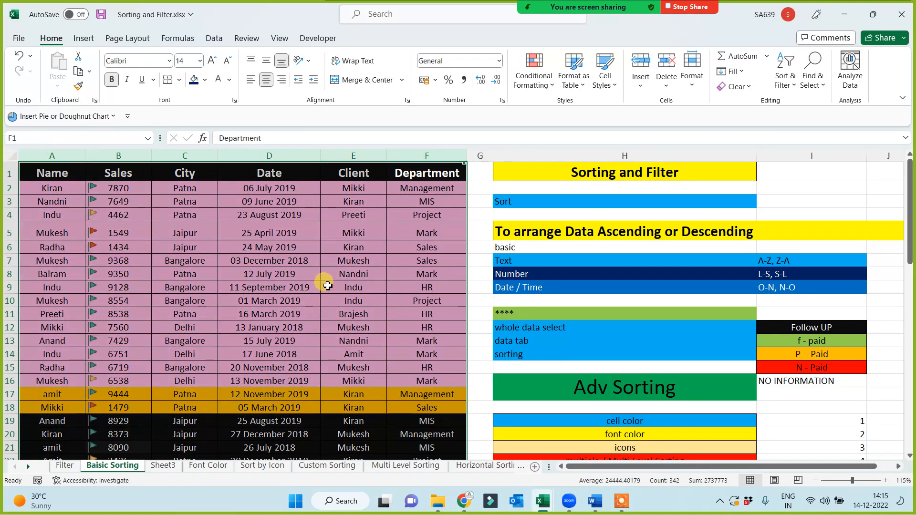
{"action": "left_click", "coordinate": [420, 190]}
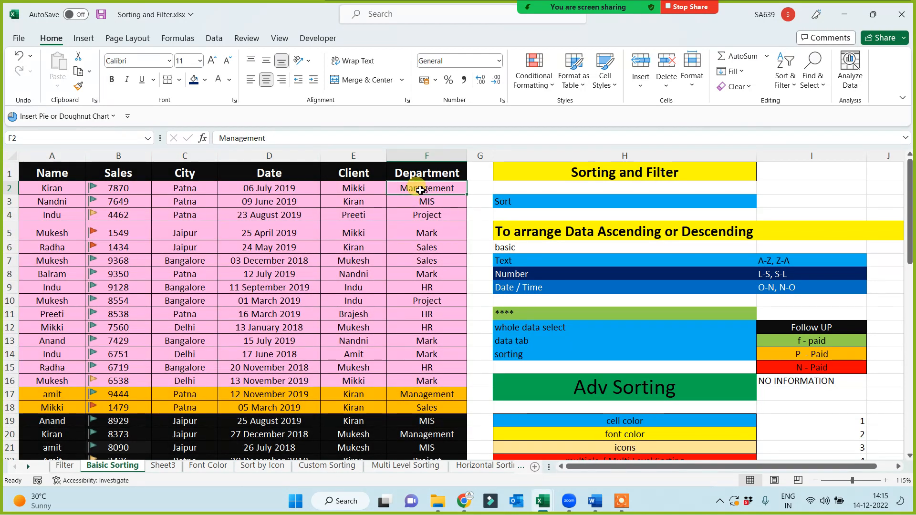
{"action": "mouse_move", "coordinate": [416, 189]}
{"action": "left_mouse_down"}
{"action": "mouse_move", "coordinate": [52, 192]}
{"action": "mouse_move", "coordinate": [425, 195]}
{"action": "left_mouse_up"}
{"action": "left_click", "coordinate": [427, 190]}
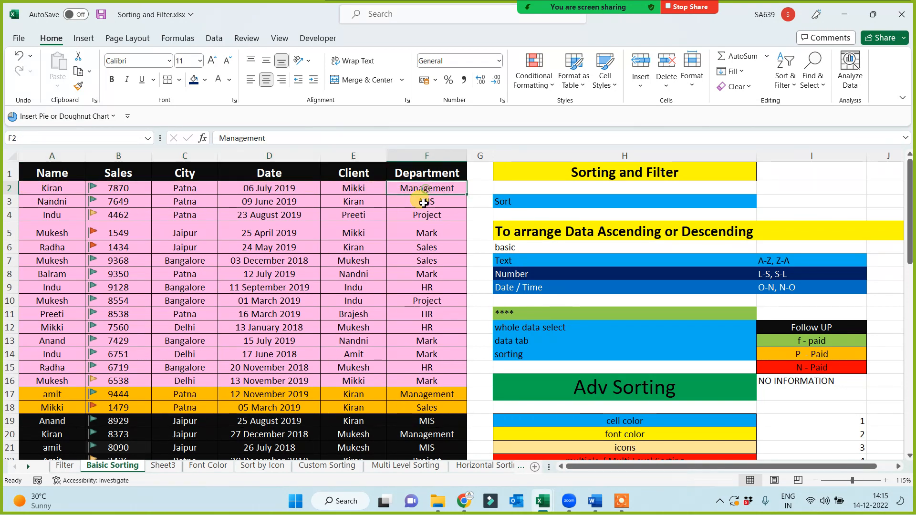
{"action": "left_click", "coordinate": [426, 214]}
{"action": "left_click", "coordinate": [425, 190]}
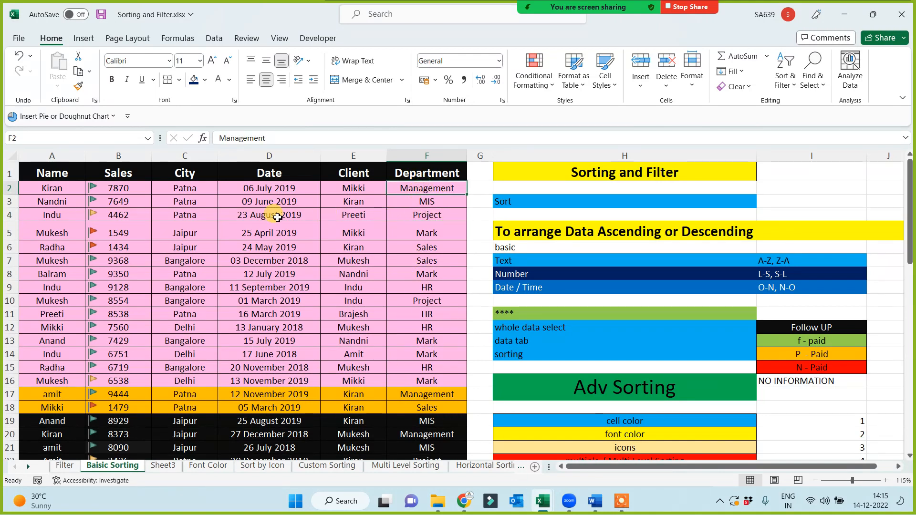
Examine how the Department entry in row 2 belongs to the full record from Name to Department.
{"action": "left_click_drag", "start_coordinate": [51, 187], "coordinate": [373, 193]}
{"action": "left_click", "coordinate": [414, 213]}
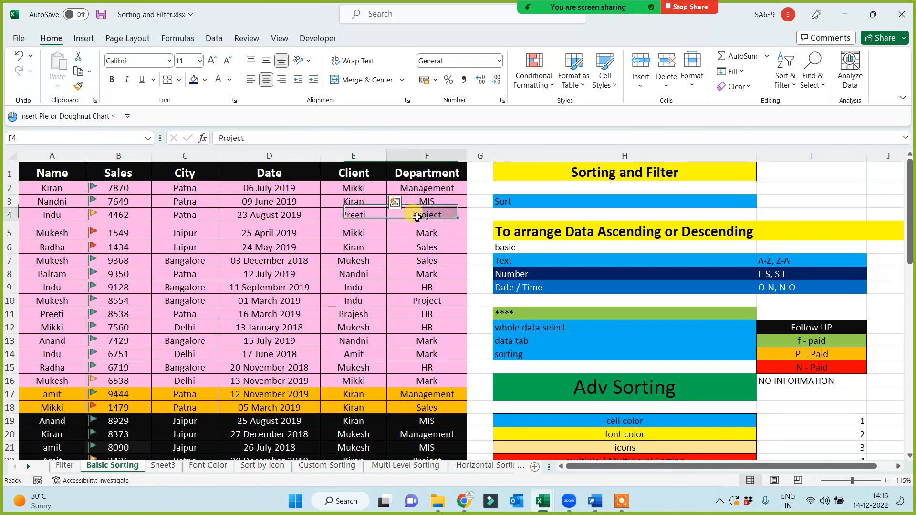
{"action": "left_click", "coordinate": [426, 188]}
{"action": "left_click_drag", "start_coordinate": [401, 156], "coordinate": [53, 155]}
{"action": "left_click", "coordinate": [293, 275]}
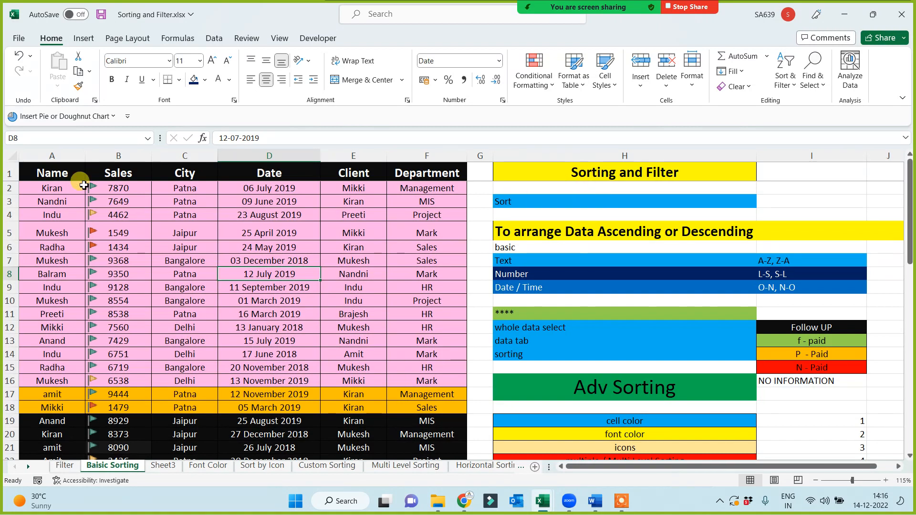
Open the Sort settings for columns A to F, delete all existing sort levels and add one new level.
{"action": "left_click_drag", "start_coordinate": [53, 156], "coordinate": [426, 158]}
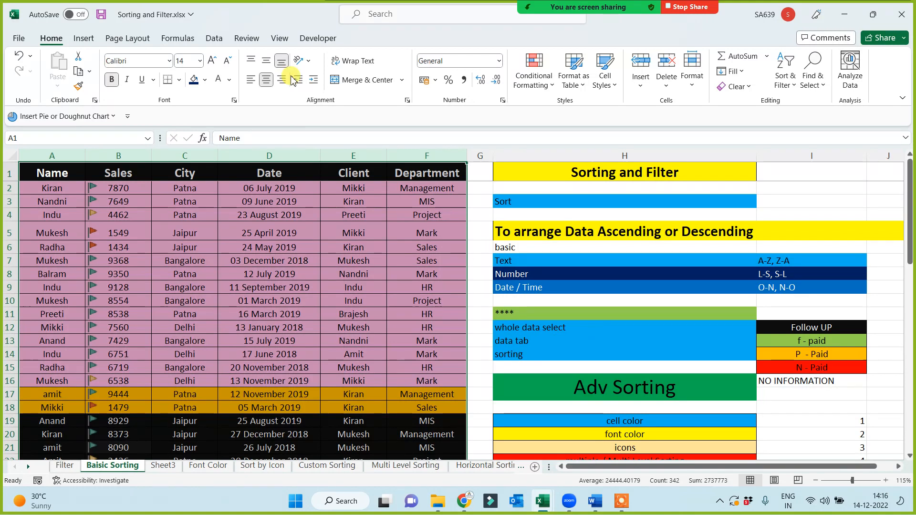
{"action": "left_click", "coordinate": [215, 39]}
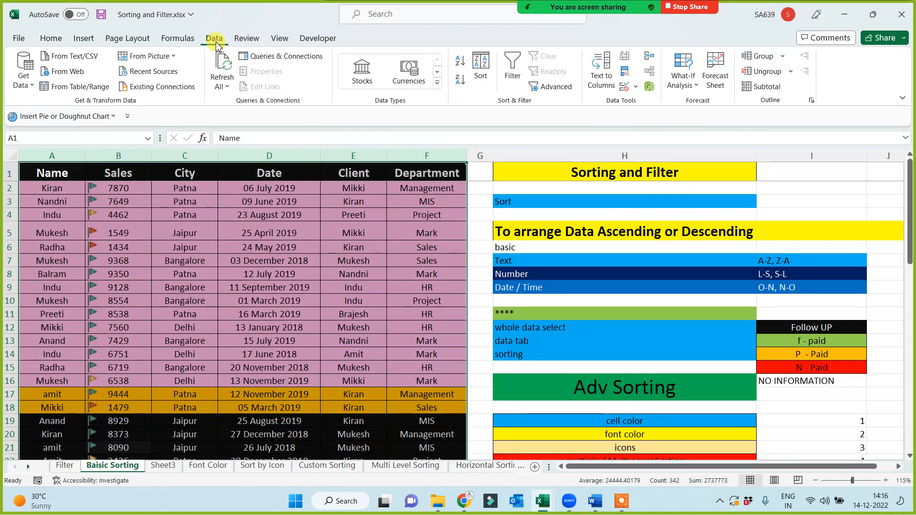
{"action": "left_click", "coordinate": [482, 72]}
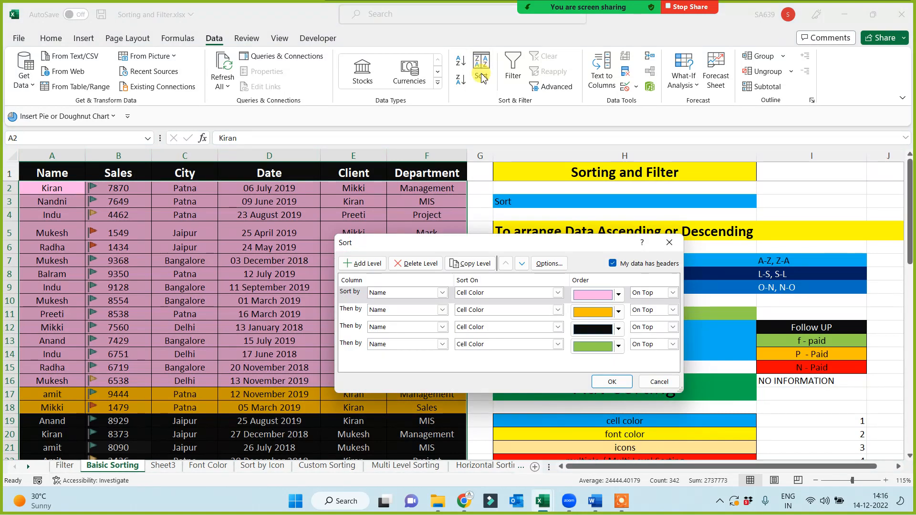
{"action": "left_click", "coordinate": [414, 265]}
{"action": "left_click", "coordinate": [414, 265]}
{"action": "left_click", "coordinate": [414, 265]}
{"action": "left_click", "coordinate": [415, 265]}
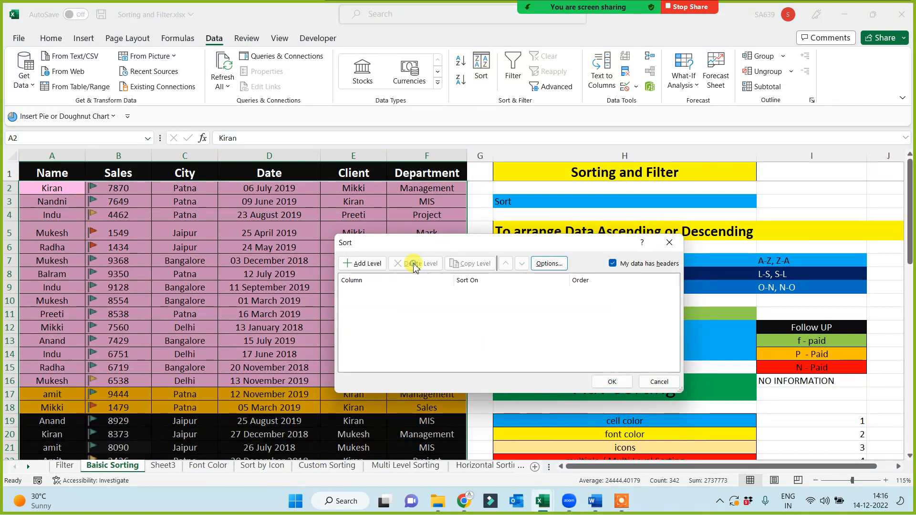
{"action": "left_click", "coordinate": [362, 263]}
{"action": "left_click_drag", "start_coordinate": [411, 243], "coordinate": [203, 238]}
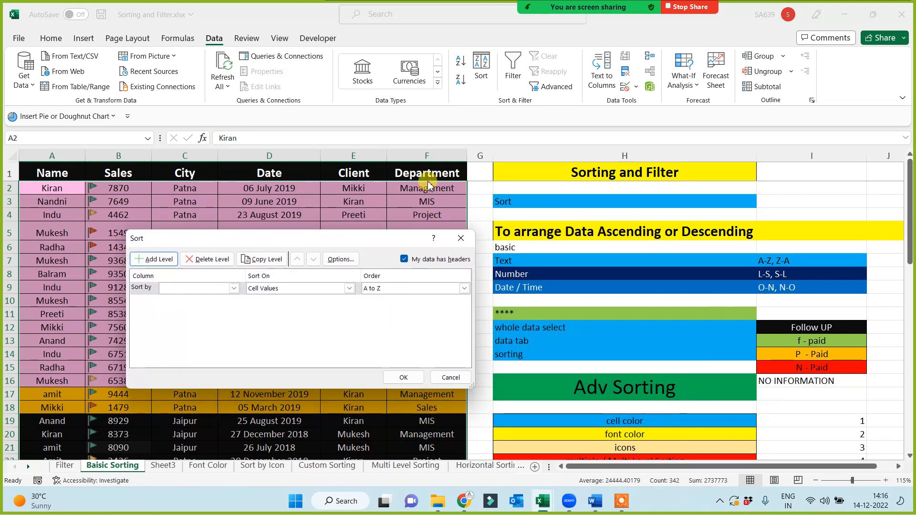
Set the sort level to Department and inspect the orders offered for text.
{"action": "left_click", "coordinate": [176, 289]}
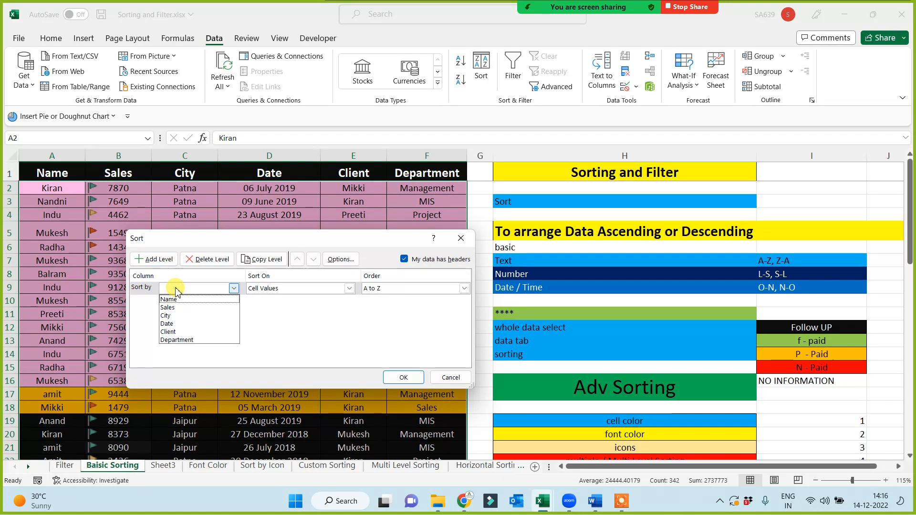
{"action": "left_click", "coordinate": [173, 340]}
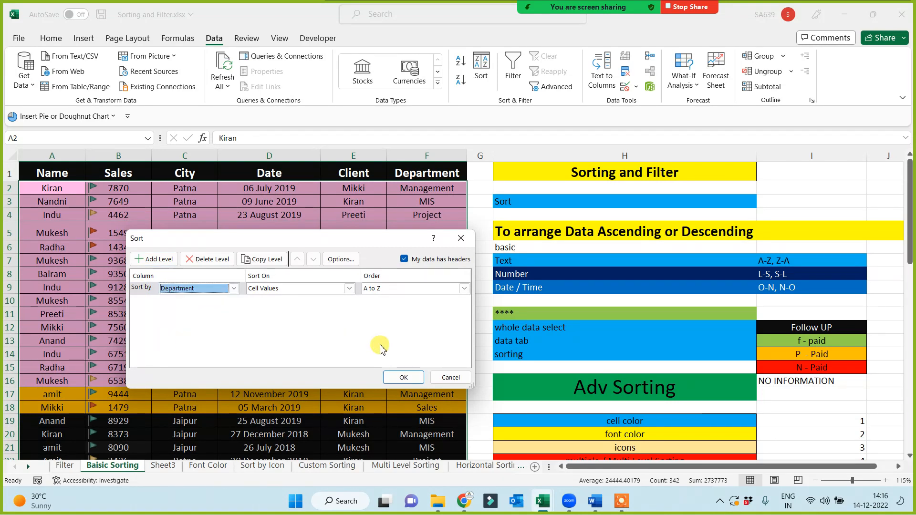
{"action": "left_click", "coordinate": [376, 290]}
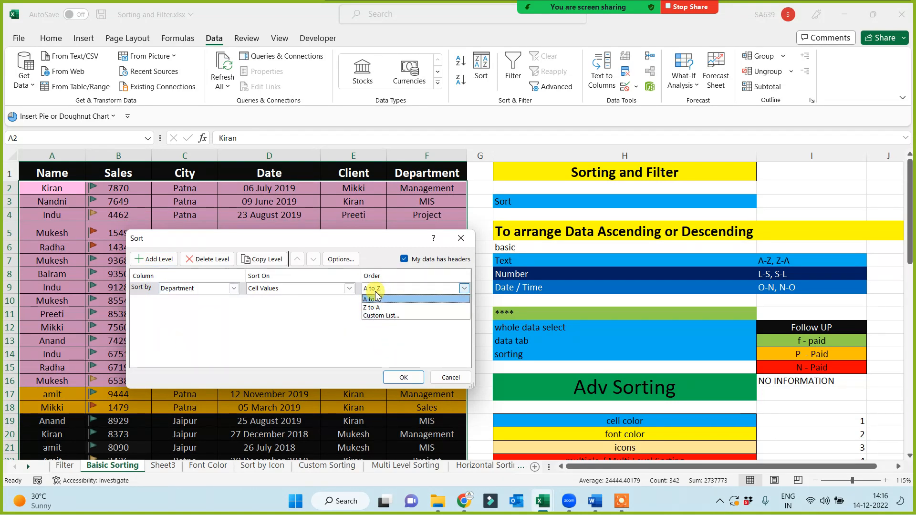
{"action": "left_click", "coordinate": [376, 290]}
Switch the sort level to Sales with the order Smallest to Largest.
{"action": "left_click", "coordinate": [186, 289]}
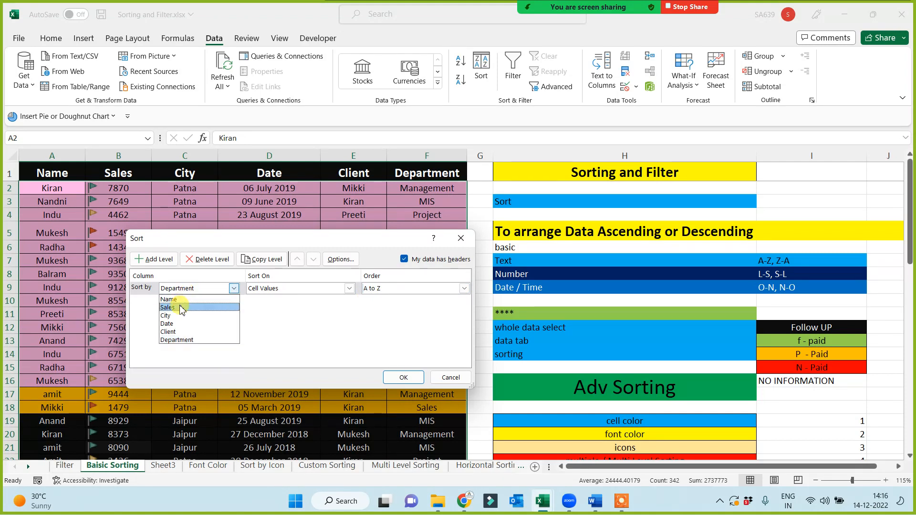
{"action": "left_click", "coordinate": [182, 308]}
{"action": "left_click", "coordinate": [388, 290]}
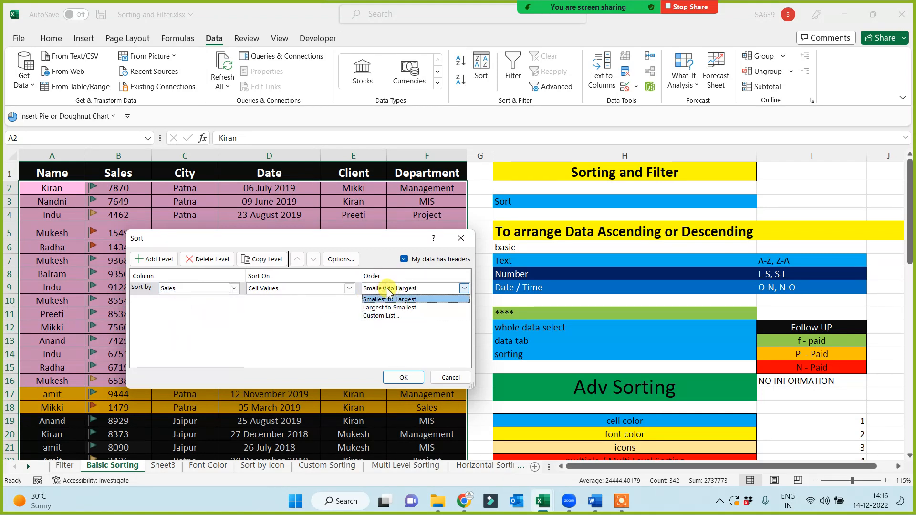
{"action": "left_click", "coordinate": [387, 300]}
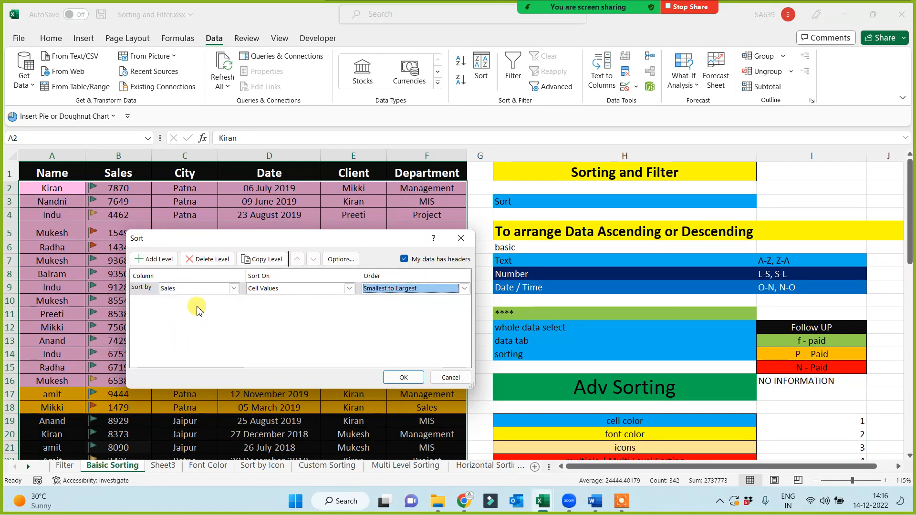
Try City and Date as the sort column and inspect the order offered for dates.
{"action": "left_click", "coordinate": [203, 288]}
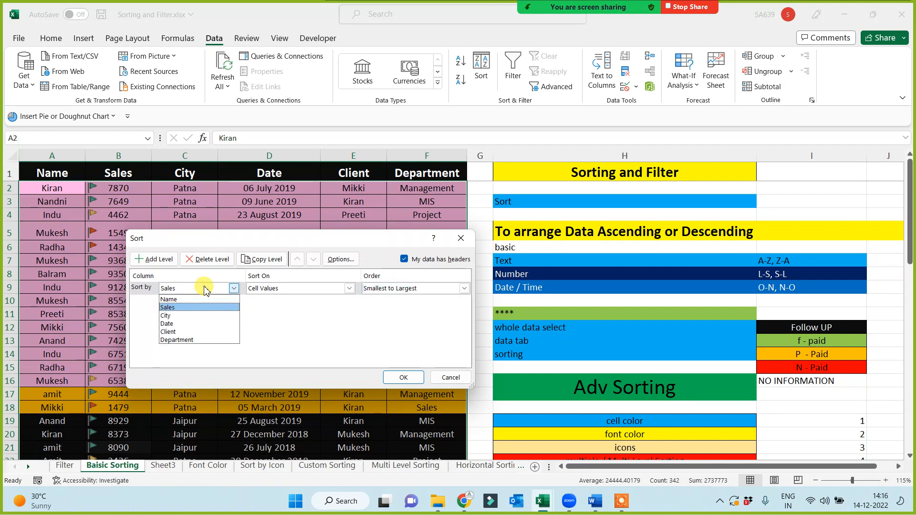
{"action": "left_click", "coordinate": [174, 316]}
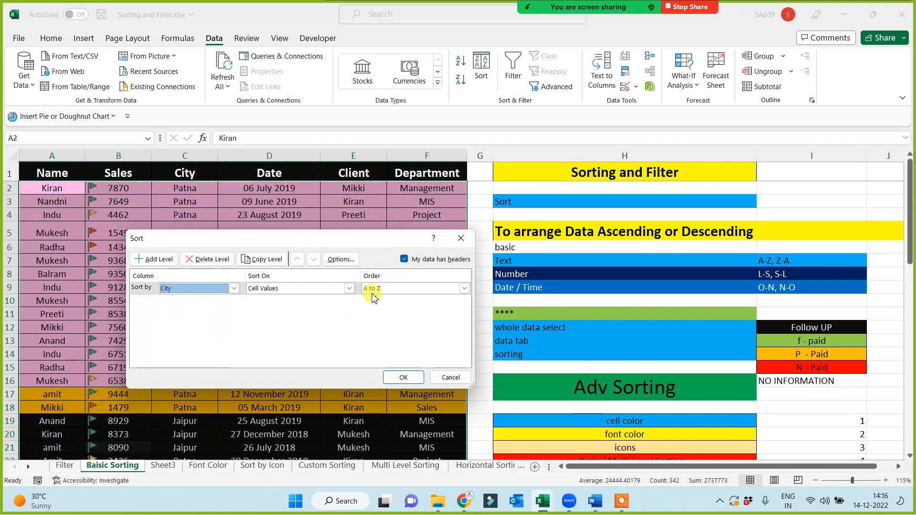
{"action": "left_click", "coordinate": [234, 288]}
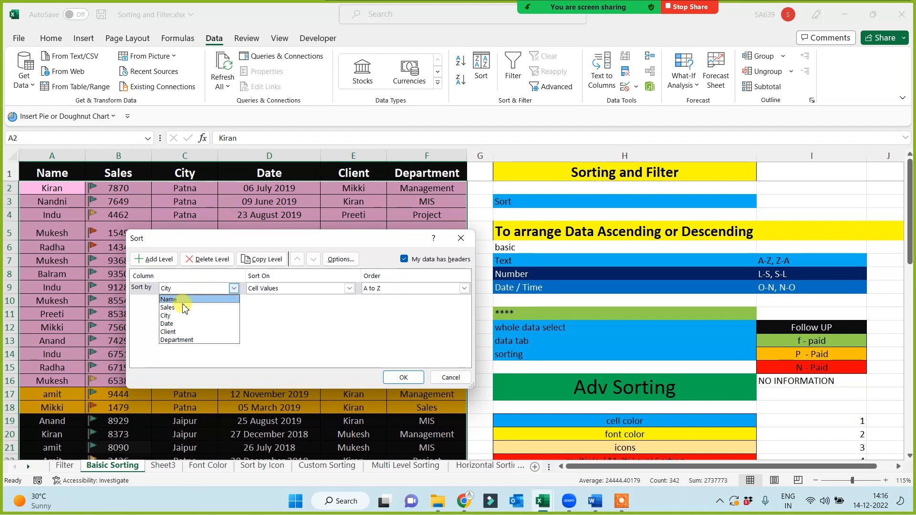
{"action": "left_click", "coordinate": [173, 324]}
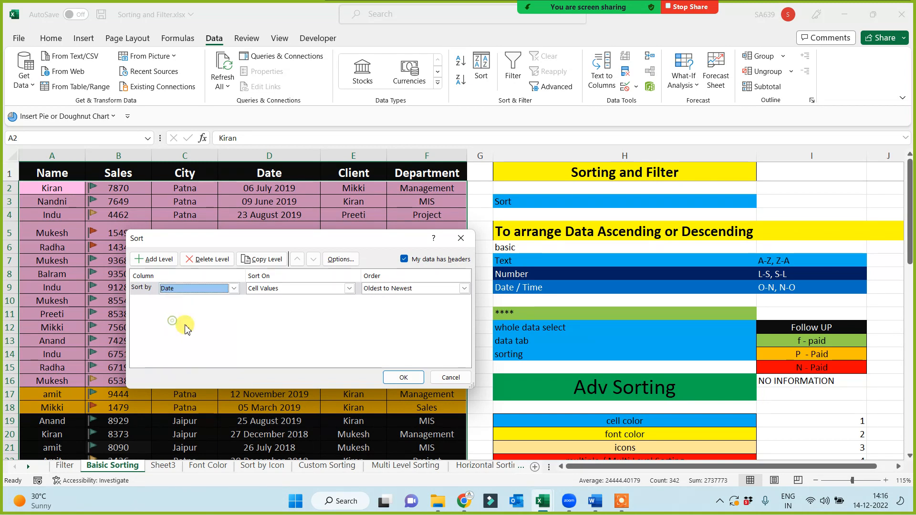
{"action": "left_click", "coordinate": [401, 289]}
{"action": "left_click", "coordinate": [379, 289]}
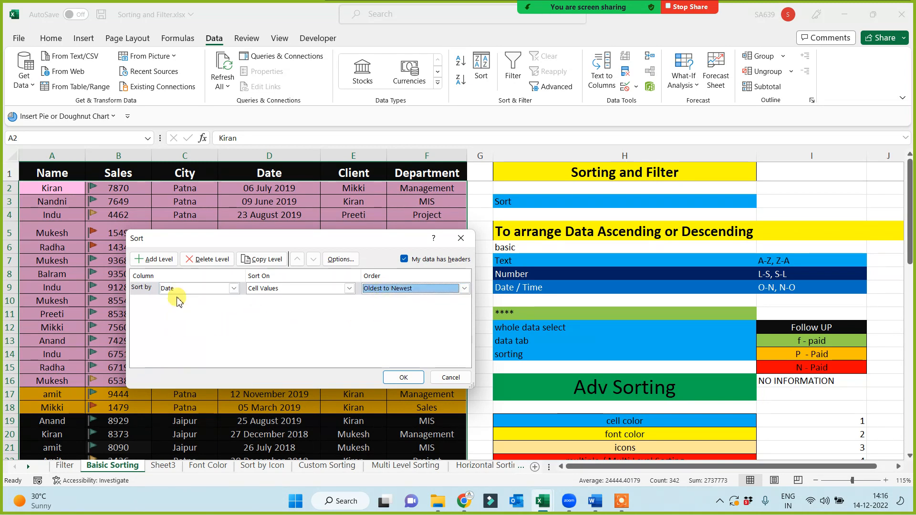
Sort the data by Department on cell values in A to Z order.
{"action": "left_click", "coordinate": [189, 290]}
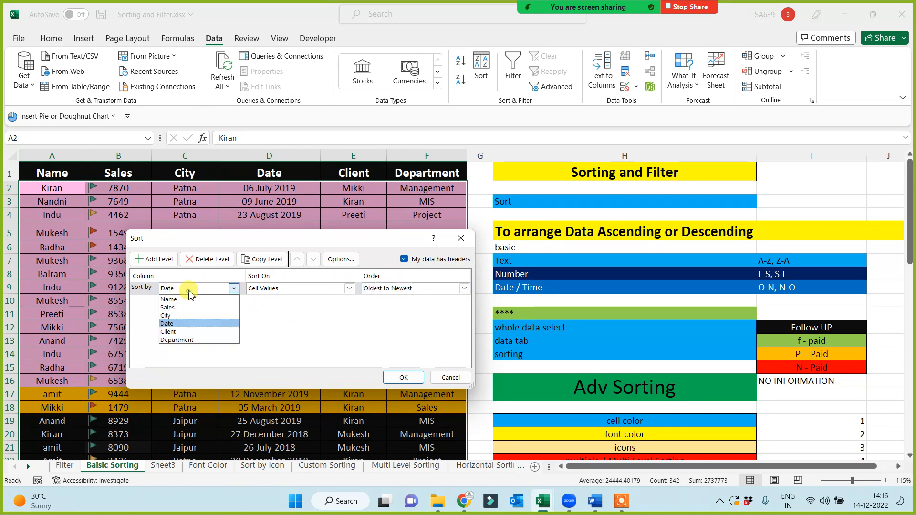
{"action": "left_click", "coordinate": [178, 339]}
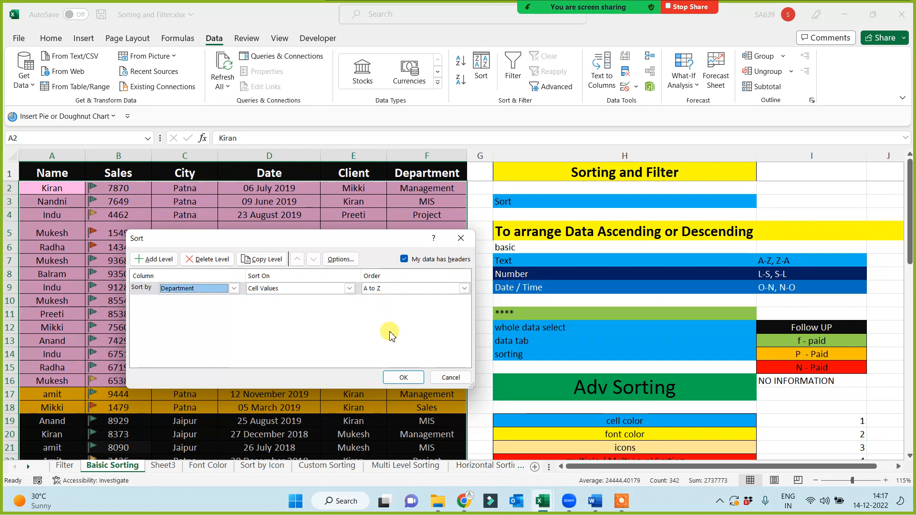
{"action": "left_click", "coordinate": [389, 288]}
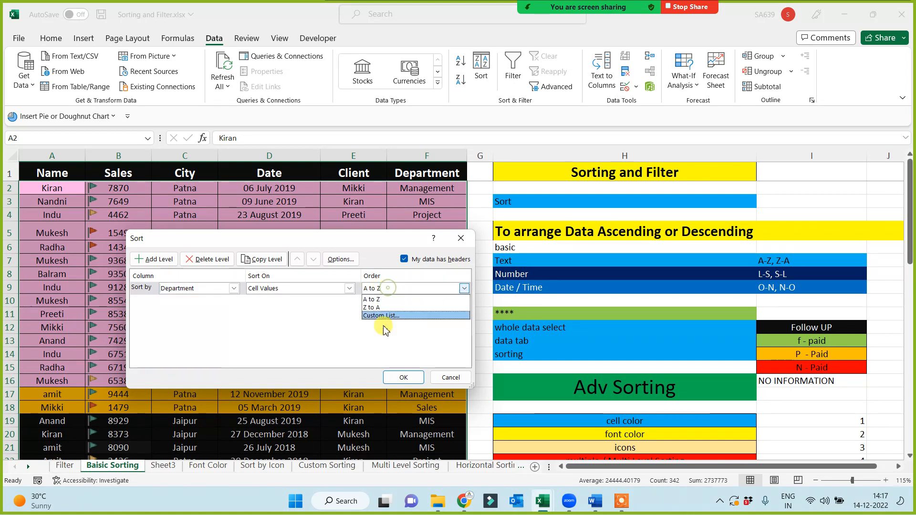
{"action": "left_click", "coordinate": [387, 300]}
{"action": "left_click", "coordinate": [404, 377]}
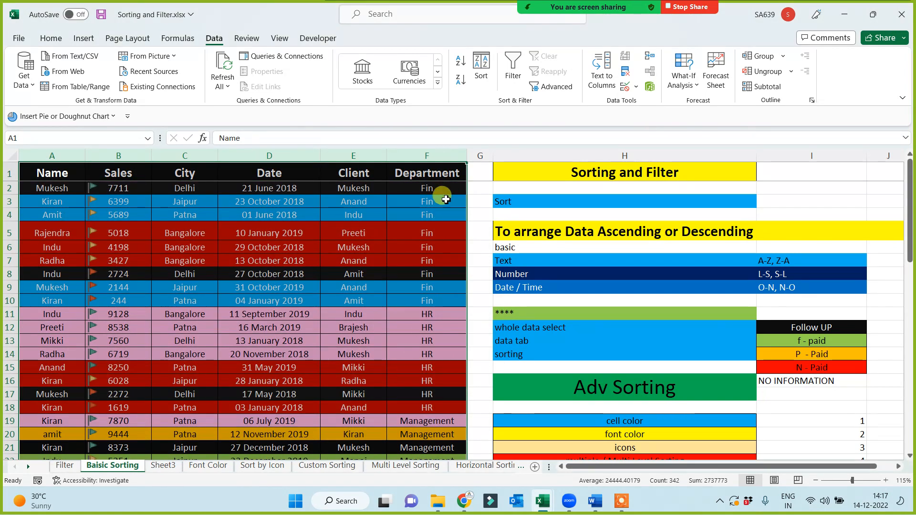
Examine the sorted Department column from the Fin entries down to the Mark entries.
{"action": "left_click_drag", "start_coordinate": [450, 190], "coordinate": [436, 409]}
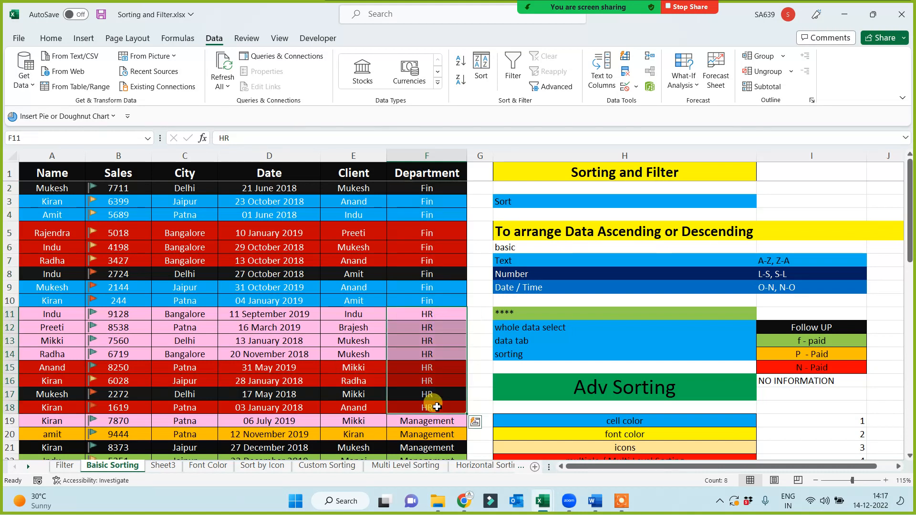
{"action": "scroll", "coordinate": [438, 407], "scroll_direction": "down", "scroll_amount": 3}
{"action": "scroll", "coordinate": [437, 407], "scroll_direction": "down", "scroll_amount": 1}
{"action": "left_click_drag", "start_coordinate": [429, 262], "coordinate": [414, 368]}
{"action": "scroll", "coordinate": [412, 407], "scroll_direction": "down", "scroll_amount": 4}
{"action": "left_click", "coordinate": [414, 247]}
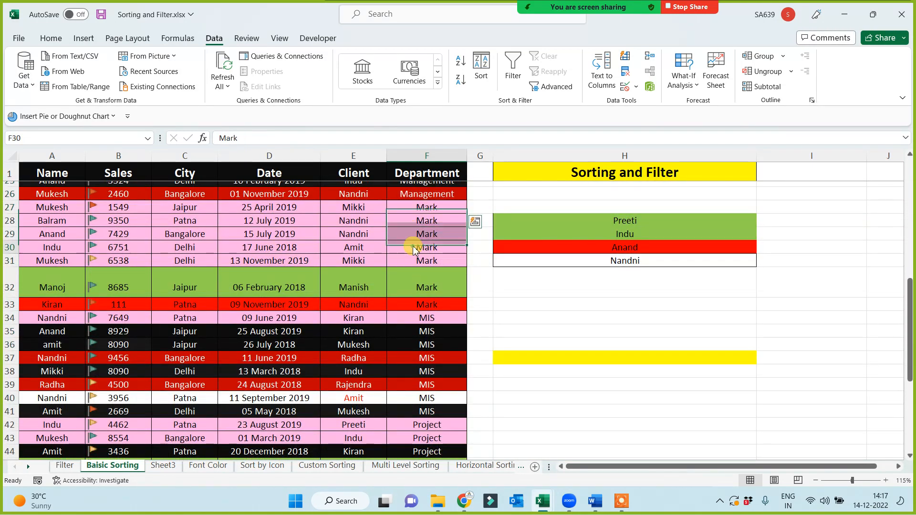
Examine the rest of the sorted Department column, from the MIS entries down to the Sales entries.
{"action": "left_click", "coordinate": [413, 357]}
{"action": "scroll", "coordinate": [414, 377], "scroll_direction": "down", "scroll_amount": 3}
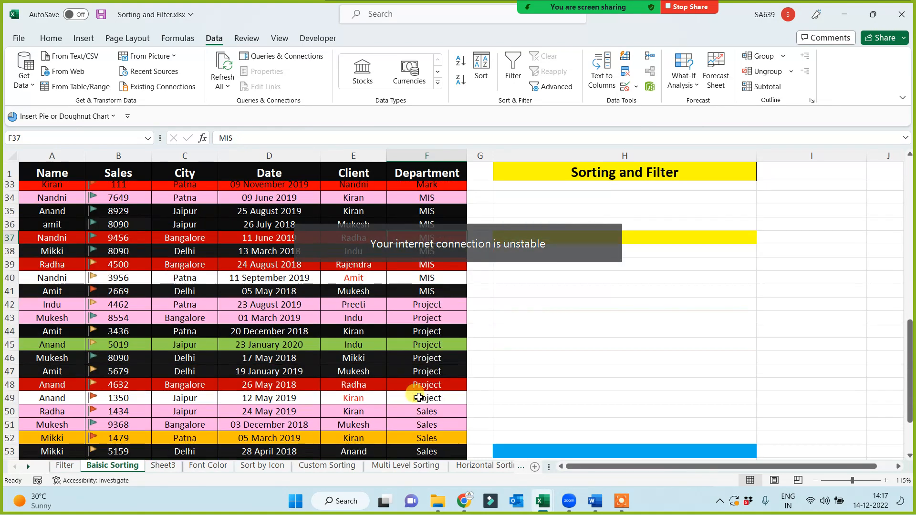
{"action": "scroll", "coordinate": [419, 382], "scroll_direction": "down", "scroll_amount": 3}
{"action": "scroll", "coordinate": [416, 403], "scroll_direction": "up", "scroll_amount": 13}
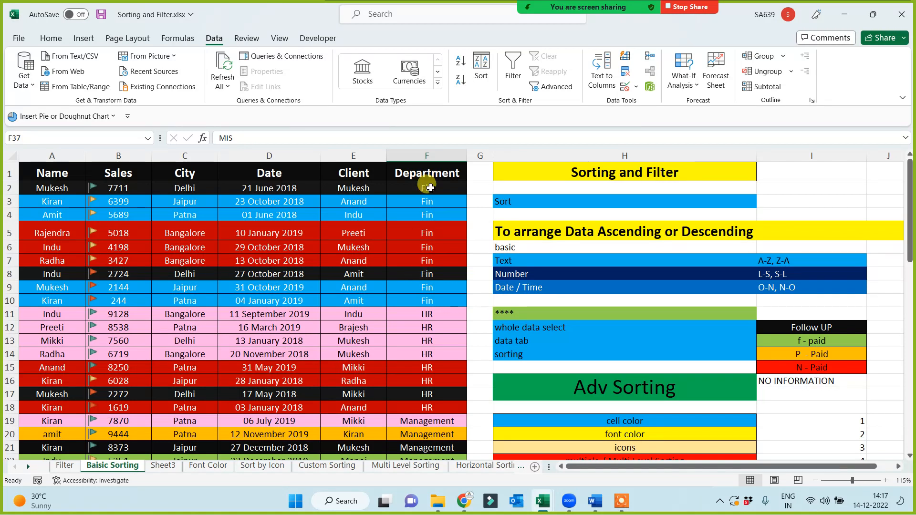
Sort the full data in columns A to F by Date on cell values, from Oldest to Newest.
{"action": "left_click", "coordinate": [423, 172]}
{"action": "key", "text": "ctrl+a"}
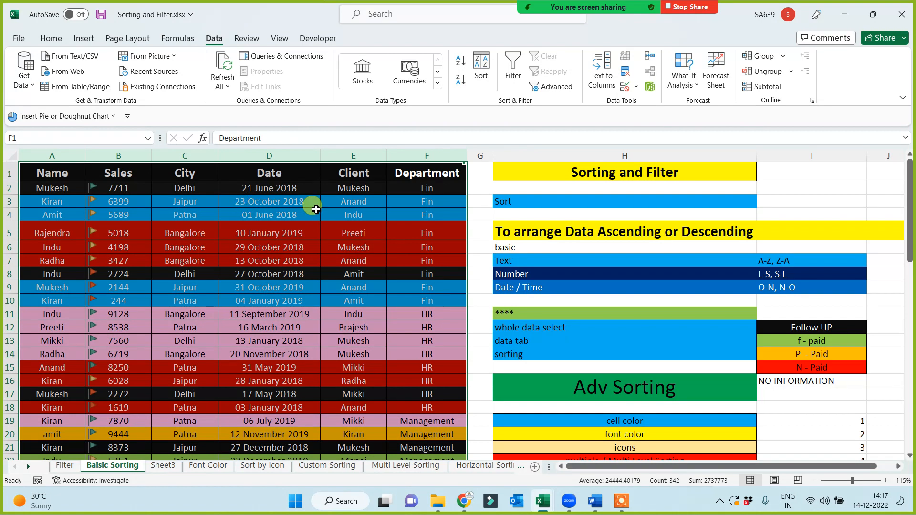
{"action": "left_click", "coordinate": [304, 234]}
{"action": "left_click", "coordinate": [299, 248]}
{"action": "left_click", "coordinate": [260, 157]}
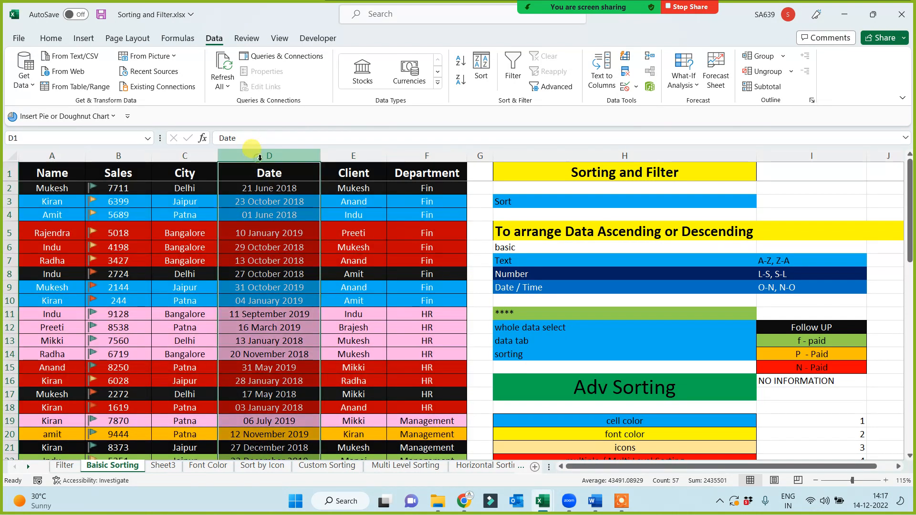
{"action": "left_click", "coordinate": [218, 248]}
{"action": "left_click_drag", "start_coordinate": [38, 156], "coordinate": [432, 156]}
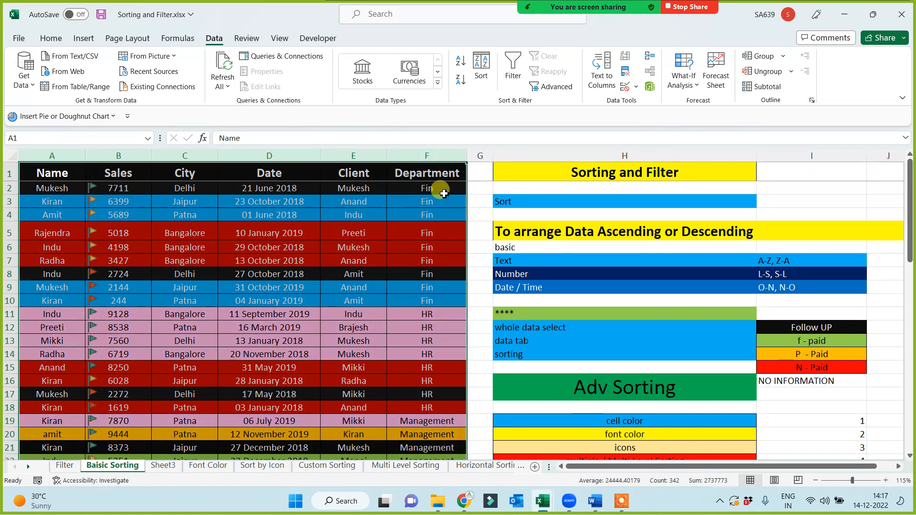
{"action": "left_click", "coordinate": [483, 67]}
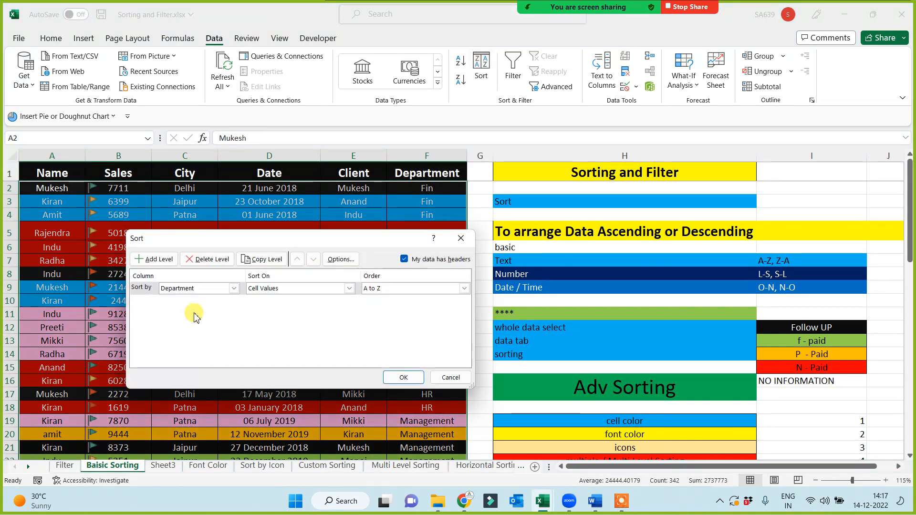
{"action": "left_click", "coordinate": [184, 289]}
{"action": "left_click", "coordinate": [168, 316]}
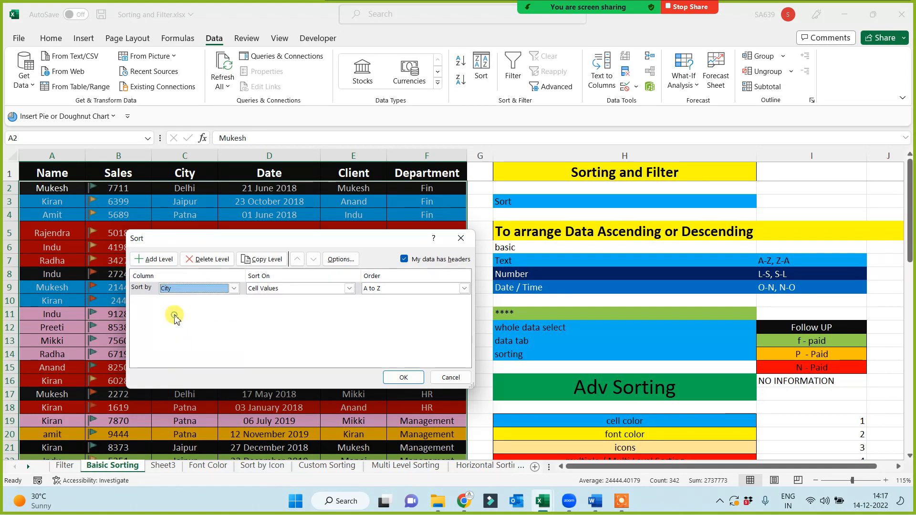
{"action": "left_click", "coordinate": [176, 289]}
{"action": "left_click", "coordinate": [167, 324]}
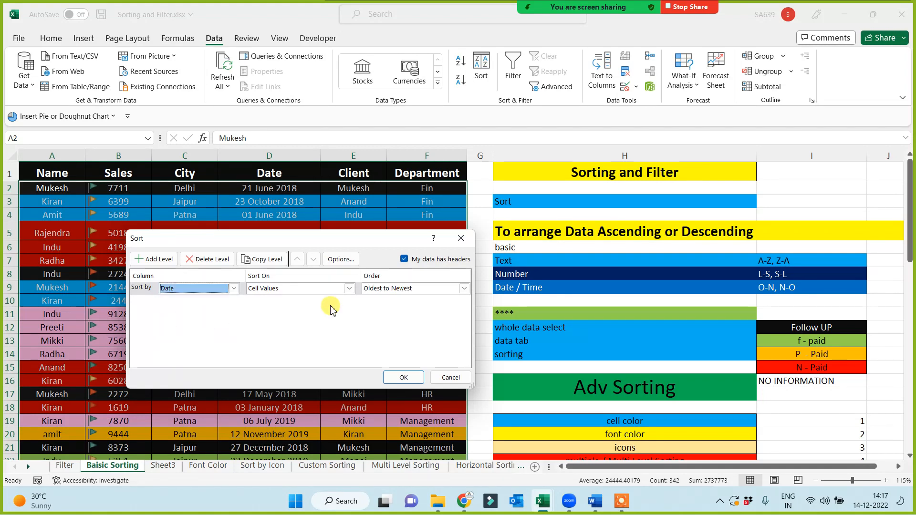
{"action": "left_click", "coordinate": [401, 377]}
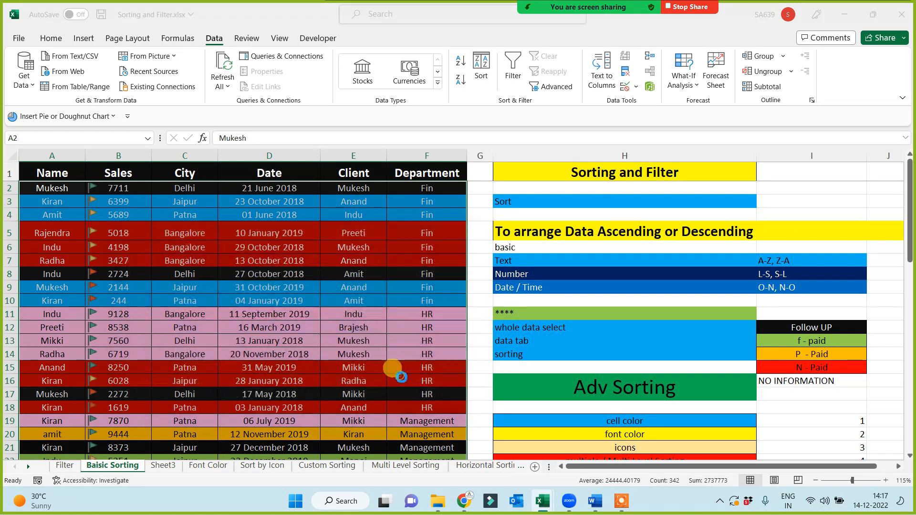
Examine the sorted Date column from the first record down to the last one in row 57.
{"action": "left_click_drag", "start_coordinate": [258, 189], "coordinate": [246, 432]}
{"action": "scroll", "coordinate": [268, 415], "scroll_direction": "down", "scroll_amount": 7}
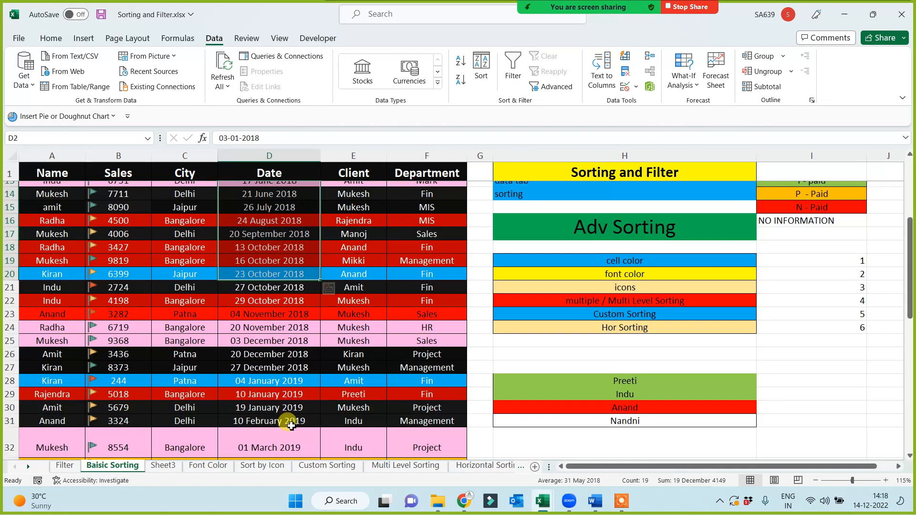
{"action": "left_click_drag", "start_coordinate": [282, 334], "coordinate": [277, 451]}
{"action": "scroll", "coordinate": [276, 448], "scroll_direction": "down", "scroll_amount": 8}
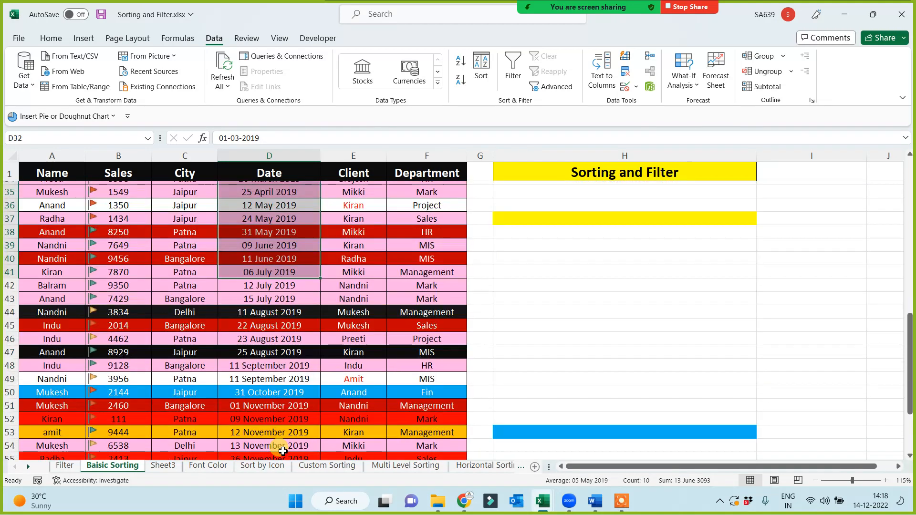
{"action": "left_click", "coordinate": [279, 328]}
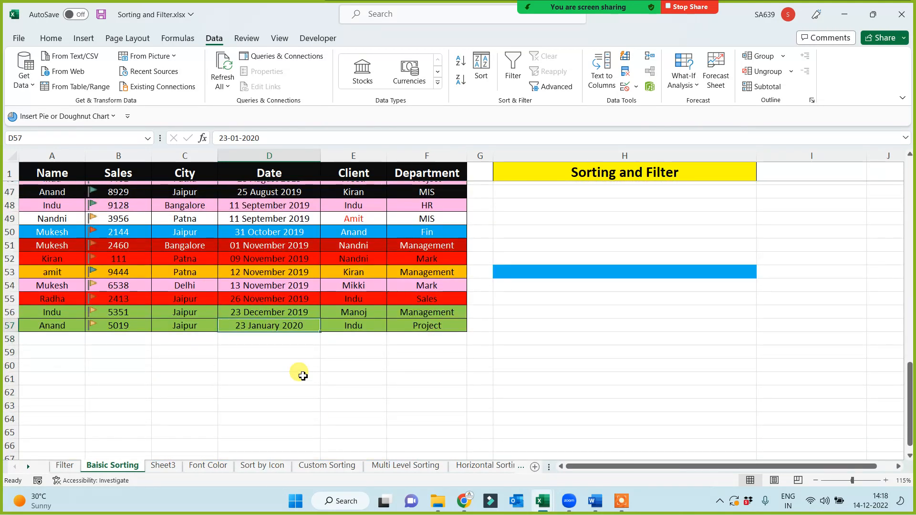
{"action": "scroll", "coordinate": [310, 412], "scroll_direction": "up", "scroll_amount": 15}
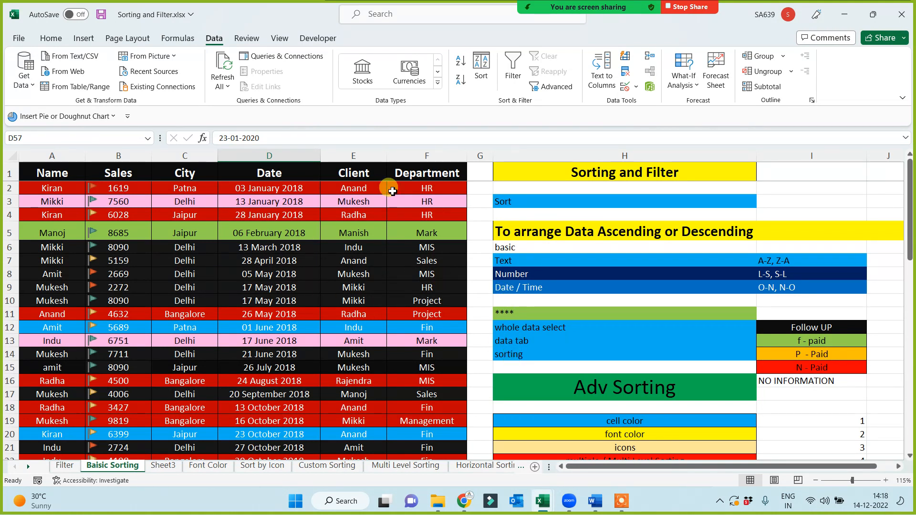
Examine the Sales values in rows 3 to 10 to check whether they follow any order.
{"action": "left_click_drag", "start_coordinate": [406, 155], "coordinate": [6, 157]}
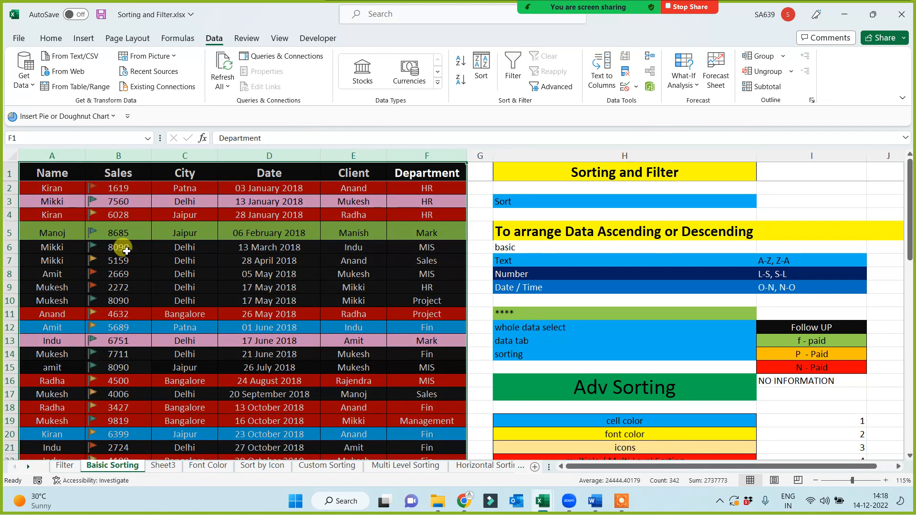
{"action": "left_click", "coordinate": [123, 200]}
{"action": "left_click", "coordinate": [122, 214]}
{"action": "left_click", "coordinate": [123, 237]}
{"action": "left_click", "coordinate": [125, 248]}
{"action": "left_click", "coordinate": [125, 262]}
{"action": "left_click", "coordinate": [127, 275]}
{"action": "left_click", "coordinate": [126, 287]}
{"action": "left_click", "coordinate": [123, 300]}
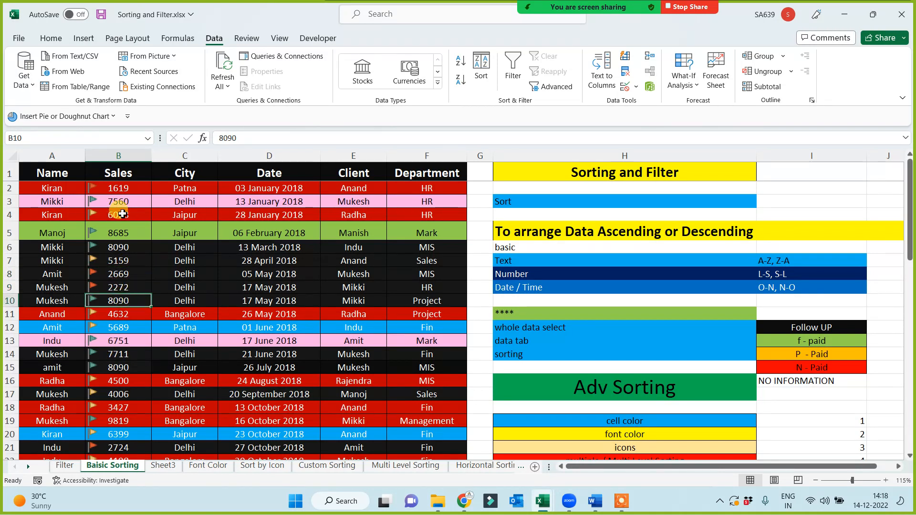
Sort the data in columns A to F by Sales on cell values, from Largest to Smallest.
{"action": "left_click_drag", "start_coordinate": [45, 155], "coordinate": [423, 178]}
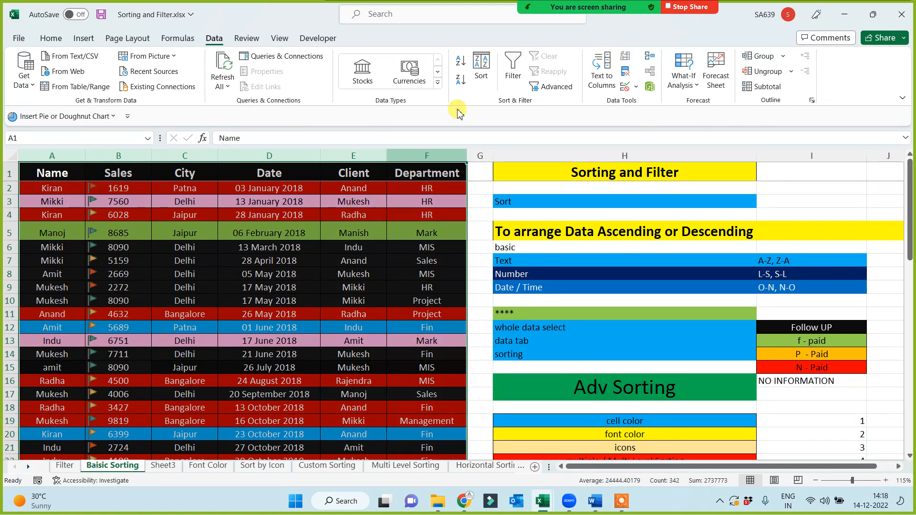
{"action": "left_click", "coordinate": [481, 68]}
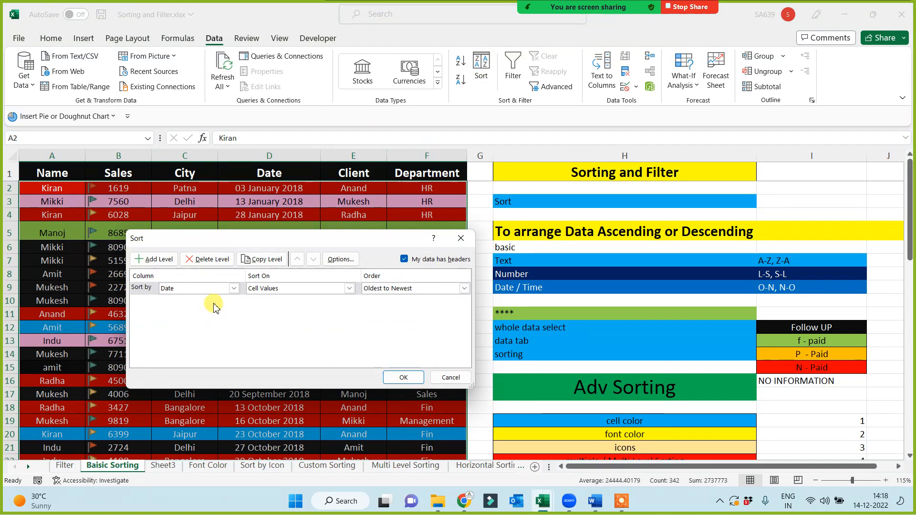
{"action": "left_click", "coordinate": [196, 288]}
{"action": "left_click", "coordinate": [179, 307]}
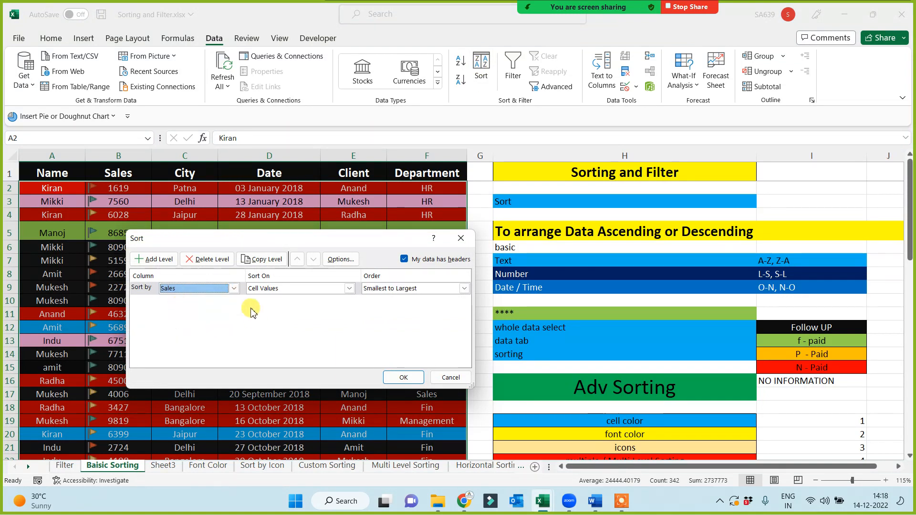
{"action": "left_click", "coordinate": [382, 289]}
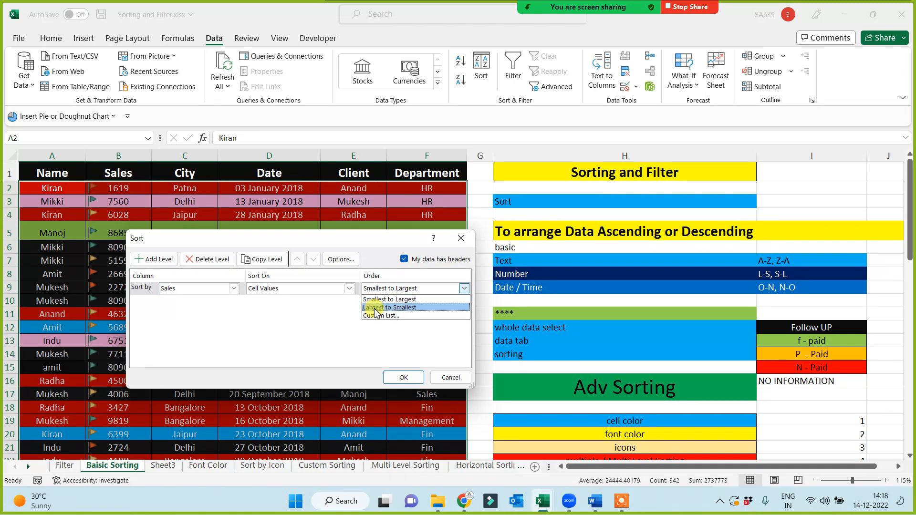
{"action": "left_click", "coordinate": [377, 307]}
{"action": "left_click", "coordinate": [404, 377]}
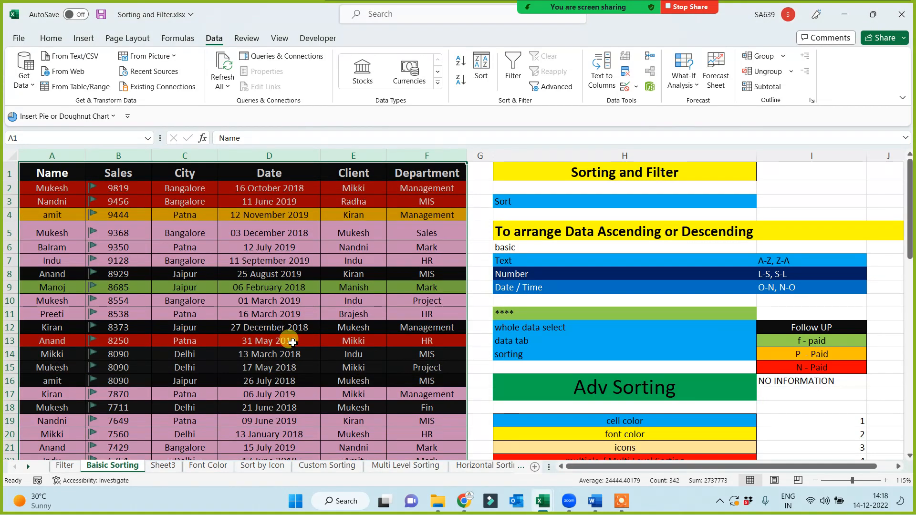
Examine the sorted Sales column from row 2 to the last record, and return to the first value.
{"action": "left_click", "coordinate": [104, 188]}
{"action": "left_click", "coordinate": [122, 203]}
{"action": "left_click", "coordinate": [121, 215]}
{"action": "left_click", "coordinate": [117, 233]}
{"action": "left_click", "coordinate": [118, 245]}
{"action": "key", "text": "Down"}
{"action": "key", "text": "Down"}
{"action": "key", "text": "Down"}
{"action": "key", "text": "Down"}
{"action": "key", "text": "Down"}
{"action": "key", "text": "Down"}
{"action": "key", "text": "Down"}
{"action": "key", "text": "Down"}
{"action": "key", "text": "Down"}
{"action": "key", "text": "Down"}
{"action": "key", "text": "Down"}
{"action": "key", "text": "Down"}
{"action": "key", "text": "Down"}
{"action": "key", "text": "Down"}
{"action": "key", "text": "Down"}
{"action": "key", "text": "Down"}
{"action": "key", "text": "Down"}
{"action": "key", "text": "Down"}
{"action": "key", "text": "Down"}
{"action": "key", "text": "Down"}
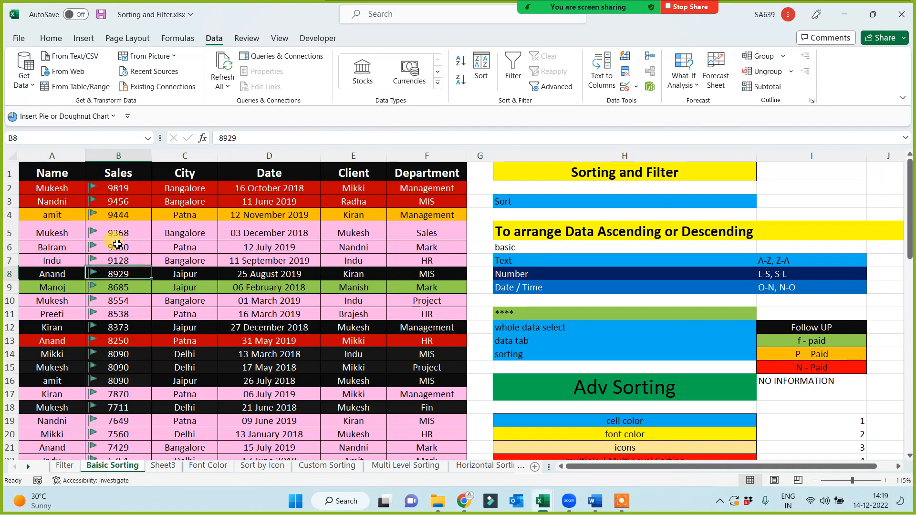
{"action": "key", "text": "Down"}
{"action": "key", "text": "Down"}
{"action": "key", "text": "Down"}
{"action": "key", "text": "Down"}
{"action": "key", "text": "Down"}
{"action": "key", "text": "Down"}
{"action": "key", "text": "Down"}
{"action": "key", "text": "Down"}
{"action": "key", "text": "Down"}
{"action": "key", "text": "Down"}
{"action": "key", "text": "Down"}
{"action": "key", "text": "Down"}
{"action": "key", "text": "Down"}
{"action": "key", "text": "Down"}
{"action": "key", "text": "Down"}
{"action": "key", "text": "Down"}
{"action": "key", "text": "Down"}
{"action": "key", "text": "Down"}
{"action": "key", "text": "Down"}
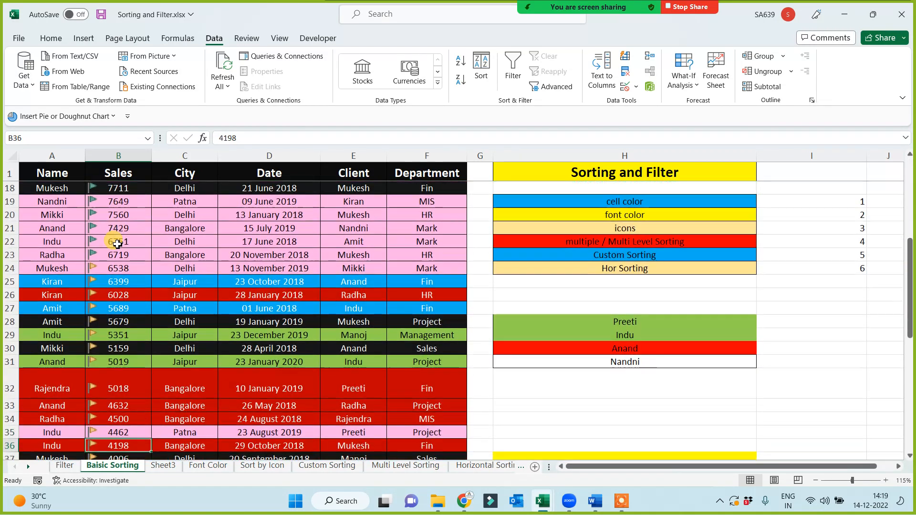
{"action": "key", "text": "Down"}
{"action": "key", "text": "Down"}
{"action": "key", "text": "Down"}
{"action": "key", "text": "Down"}
{"action": "key", "text": "Down"}
{"action": "key", "text": "Down"}
{"action": "key", "text": "Down"}
{"action": "key", "text": "Down"}
{"action": "key", "text": "Down"}
{"action": "key", "text": "Up"}
{"action": "key", "text": "Up"}
{"action": "key", "text": "Up"}
{"action": "key", "text": "Up"}
{"action": "key", "text": "Up"}
{"action": "key", "text": "Up"}
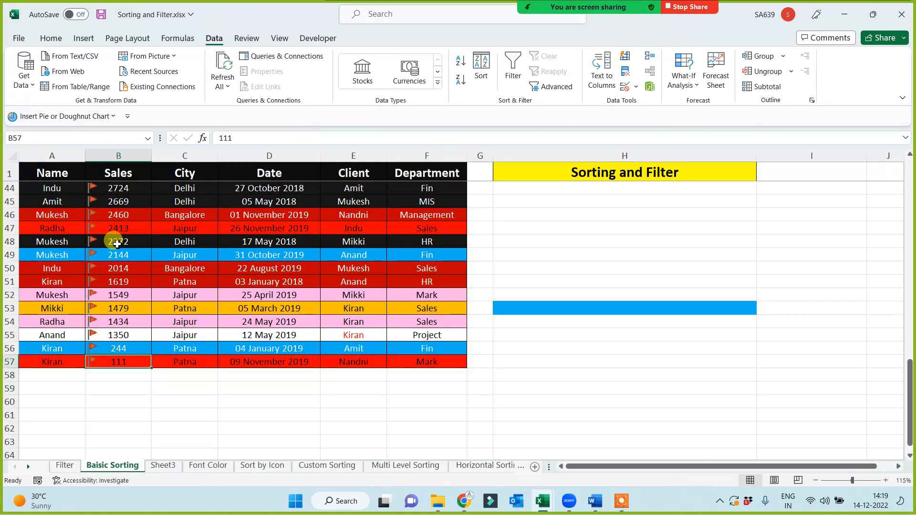
{"action": "key", "text": "ctrl+Up"}
{"action": "key", "text": "Down"}
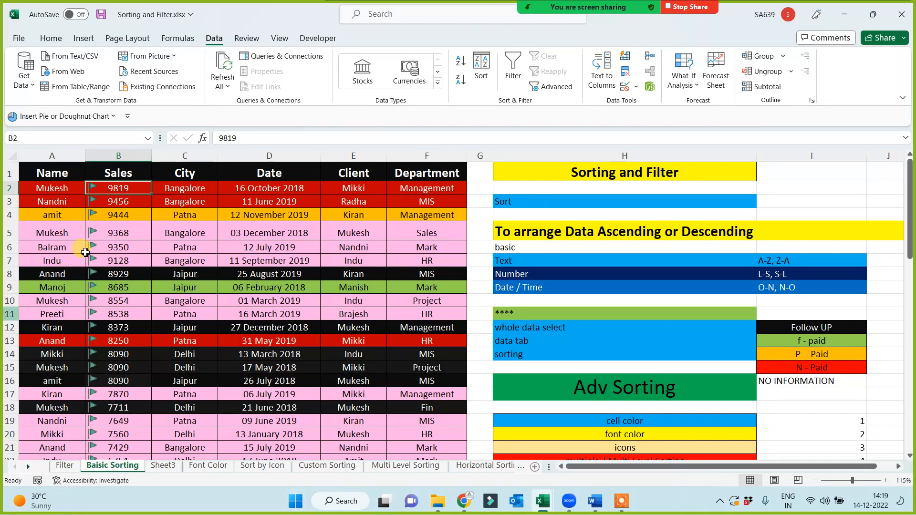
Select the whole data table and sort it by Sales on cell values, from Smallest to Largest.
{"action": "left_click", "coordinate": [118, 173]}
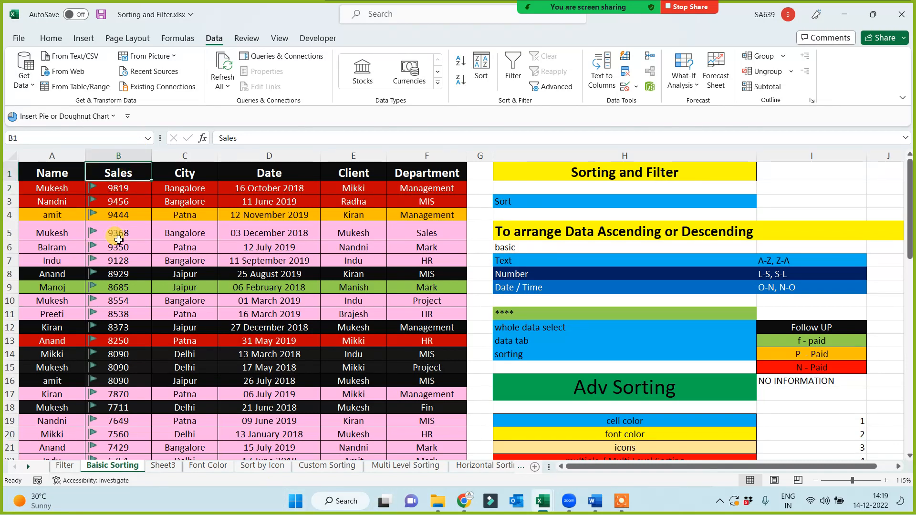
{"action": "left_click_drag", "start_coordinate": [56, 179], "coordinate": [433, 449]}
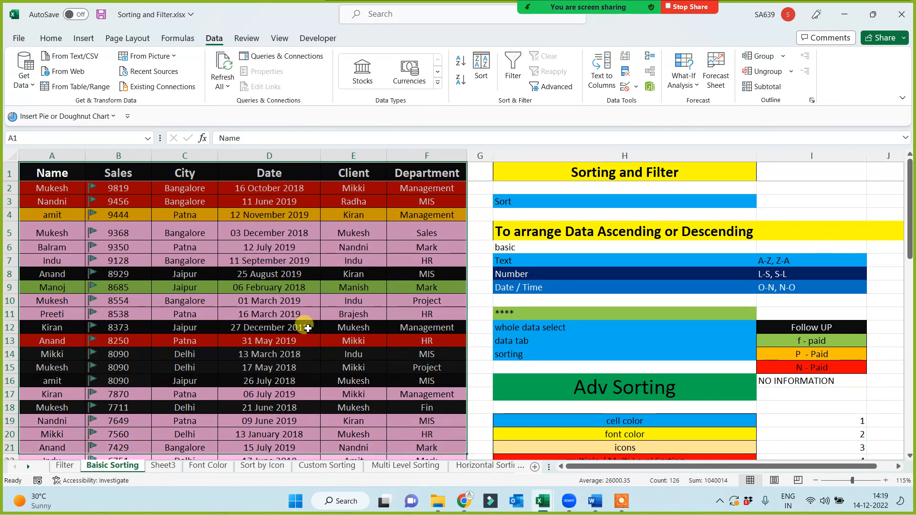
{"action": "left_click_drag", "start_coordinate": [221, 301], "coordinate": [220, 289]}
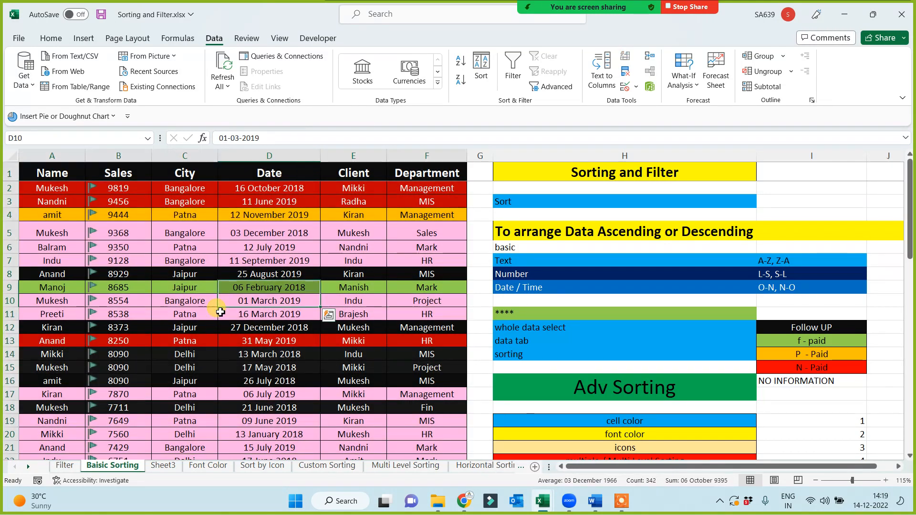
{"action": "key", "text": "ctrl+a"}
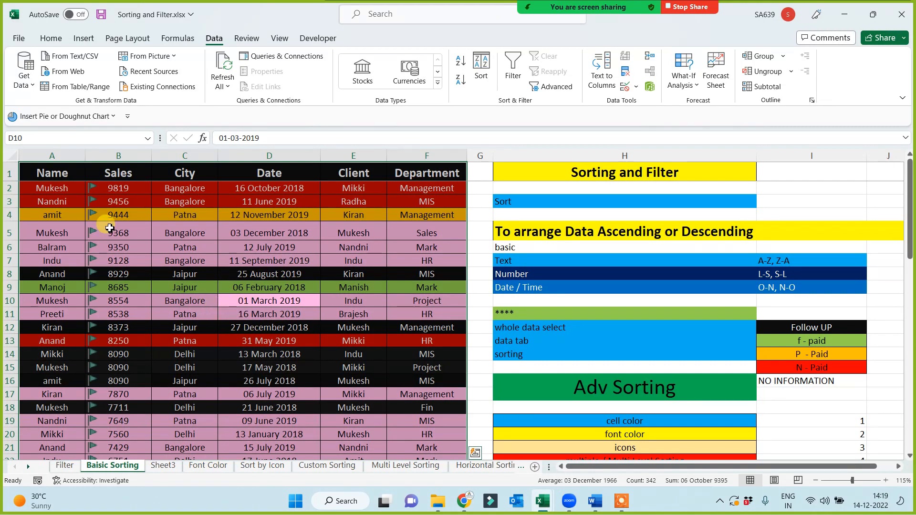
{"action": "left_click", "coordinate": [480, 80]}
{"action": "left_click", "coordinate": [205, 289]}
{"action": "left_click", "coordinate": [206, 287]}
{"action": "left_click", "coordinate": [365, 288]}
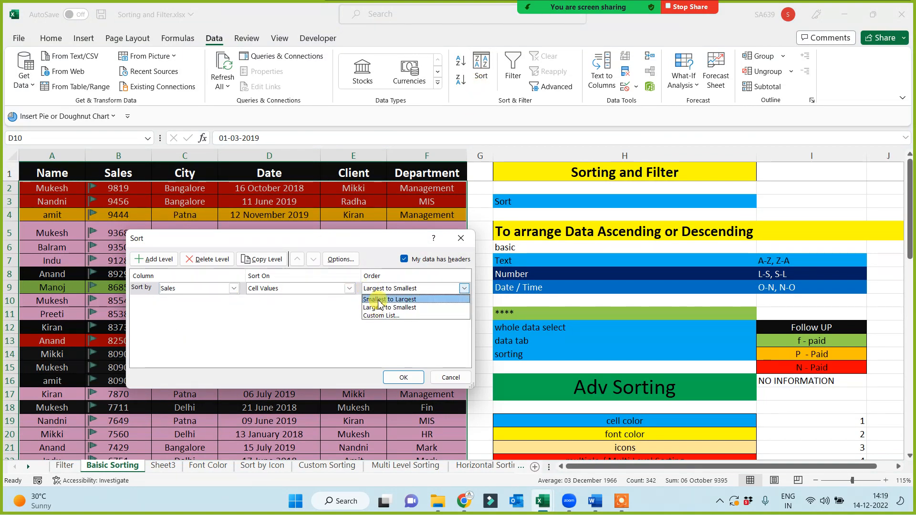
{"action": "left_click", "coordinate": [378, 300]}
{"action": "left_click", "coordinate": [405, 378]}
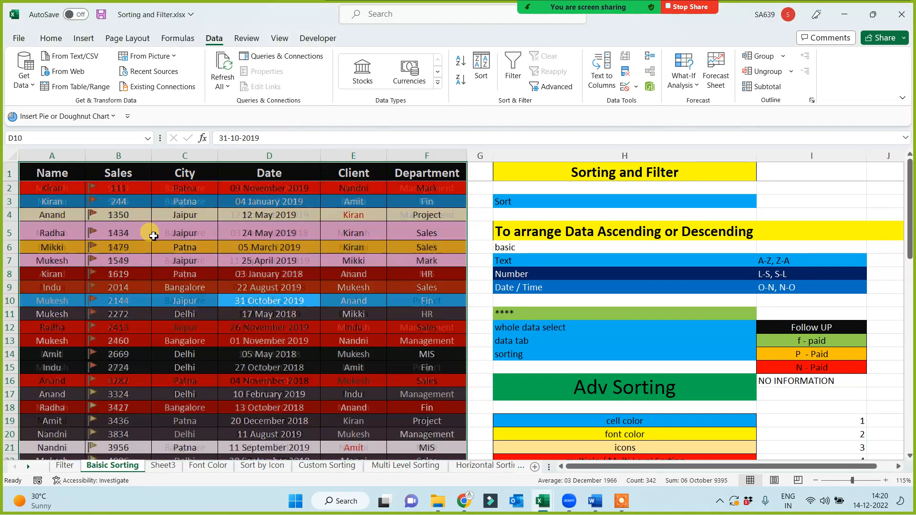
Review the sorted data alongside the notes on selecting the whole data and sorting it from the data tab.
{"action": "left_click", "coordinate": [118, 188]}
{"action": "left_click_drag", "start_coordinate": [48, 166], "coordinate": [454, 309]}
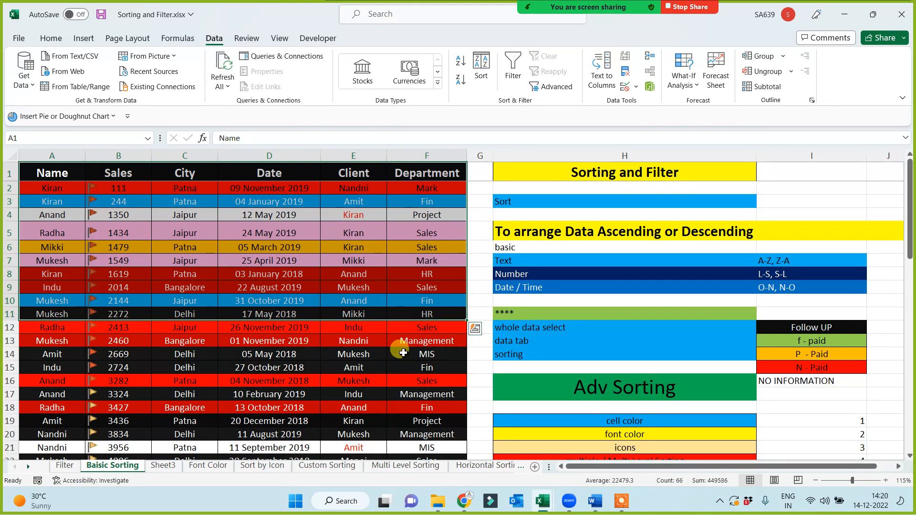
{"action": "left_click", "coordinate": [292, 298]}
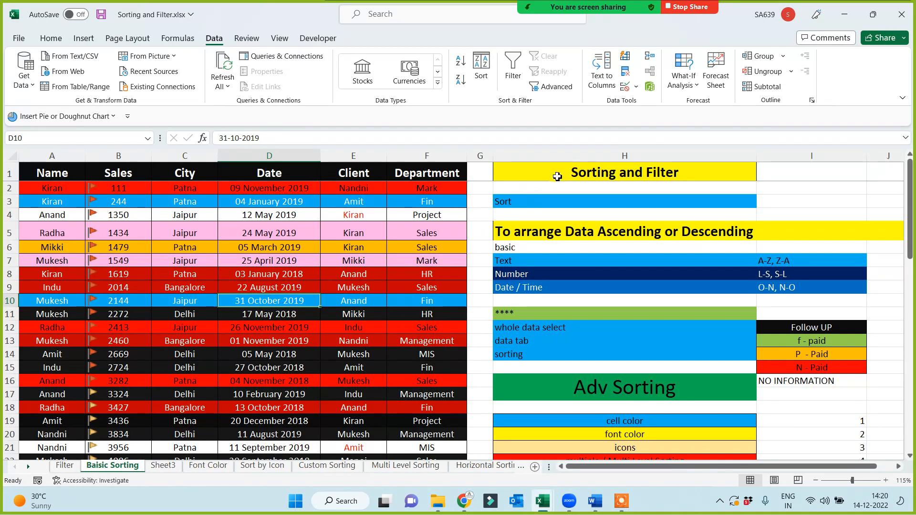
{"action": "left_click", "coordinate": [517, 200]}
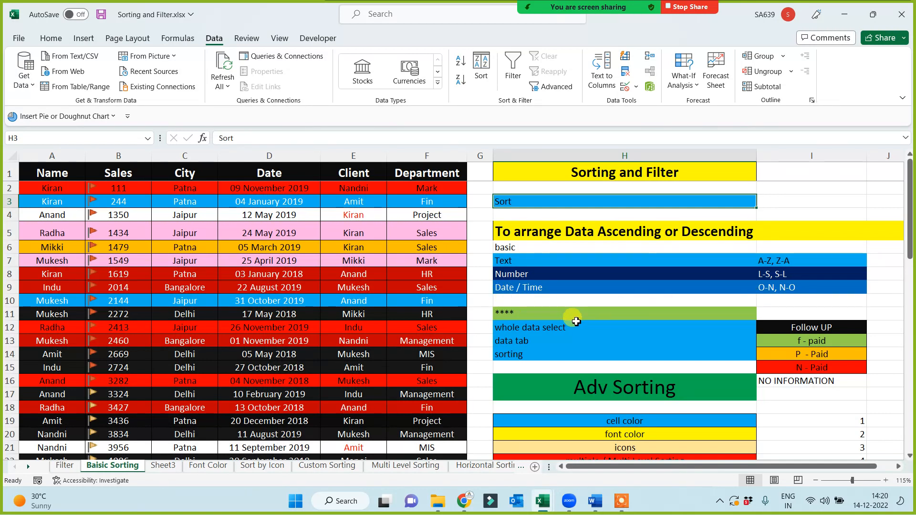
{"action": "left_click_drag", "start_coordinate": [436, 158], "coordinate": [52, 156]}
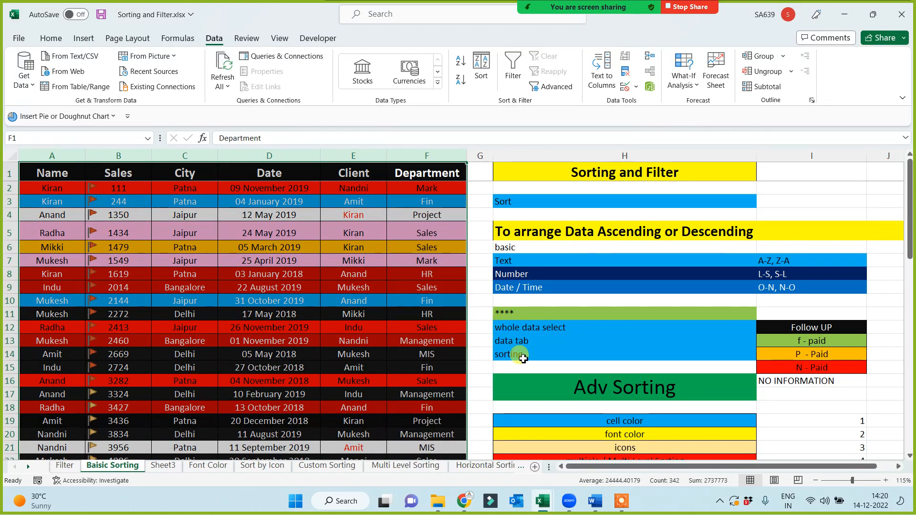
{"action": "left_click", "coordinate": [396, 337]}
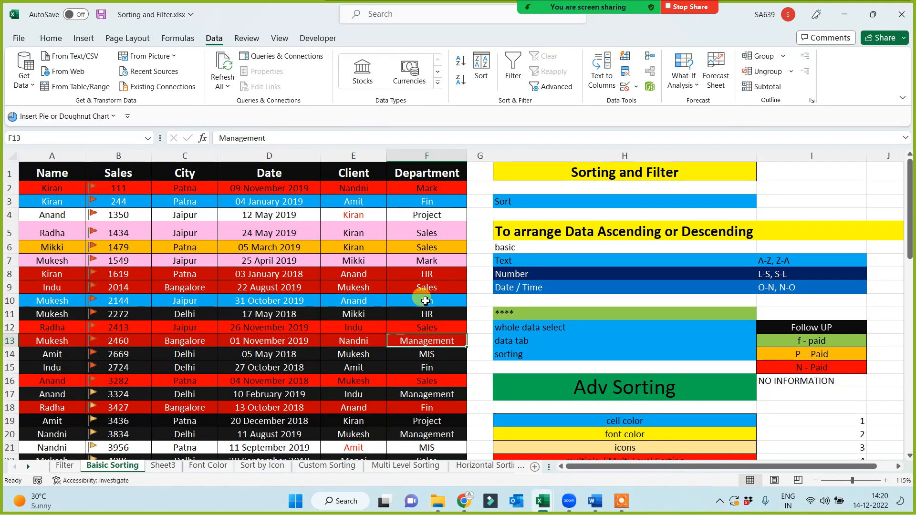
Switch to the Zoom meeting's participants list, look through the attendees, and return to the start of the list.
{"action": "mouse_move", "coordinate": [618, 7]}
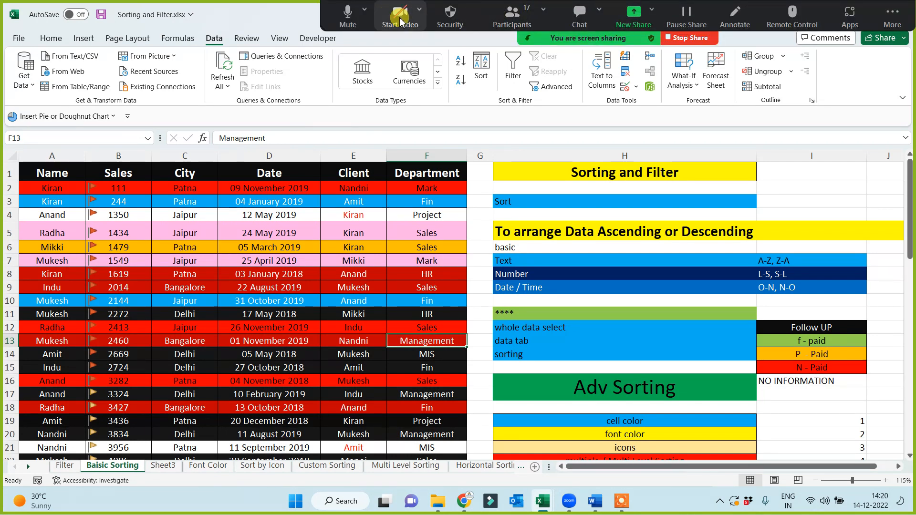
{"action": "left_click", "coordinate": [512, 19]}
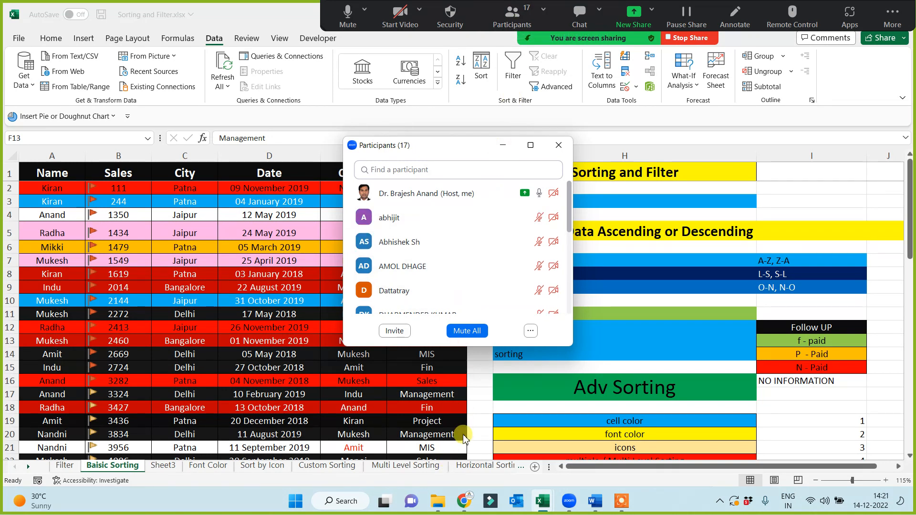
{"action": "scroll", "coordinate": [456, 267], "scroll_direction": "down", "scroll_amount": 1}
{"action": "scroll", "coordinate": [449, 286], "scroll_direction": "down", "scroll_amount": 1}
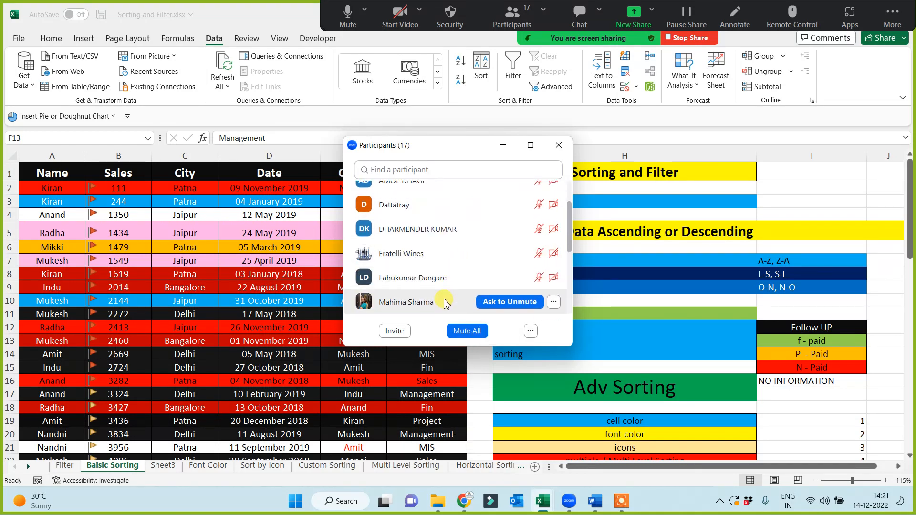
{"action": "scroll", "coordinate": [446, 262], "scroll_direction": "down", "scroll_amount": 2}
{"action": "scroll", "coordinate": [454, 267], "scroll_direction": "down", "scroll_amount": 1}
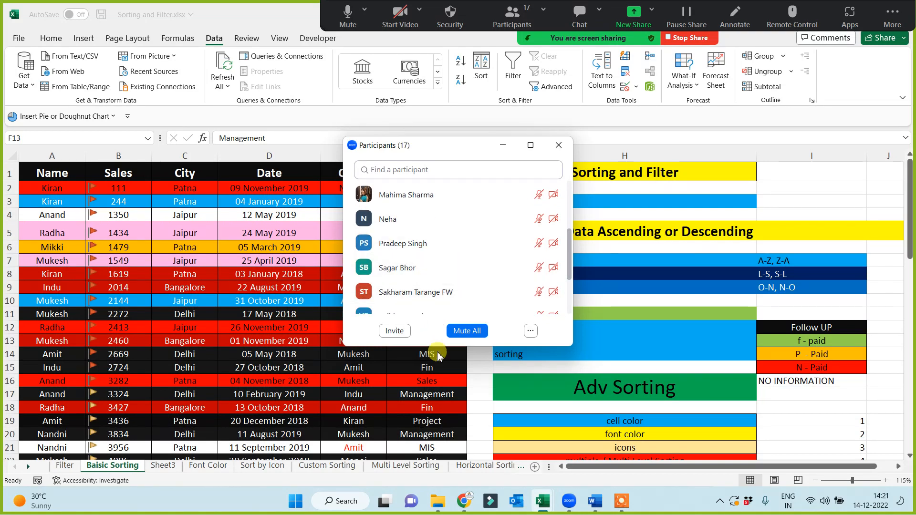
{"action": "scroll", "coordinate": [446, 315], "scroll_direction": "up", "scroll_amount": 1}
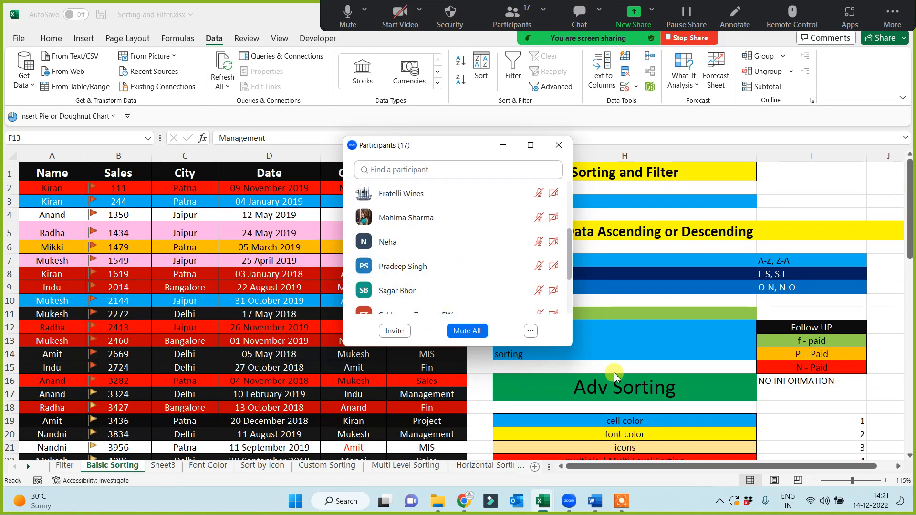
{"action": "scroll", "coordinate": [465, 270], "scroll_direction": "up", "scroll_amount": 5}
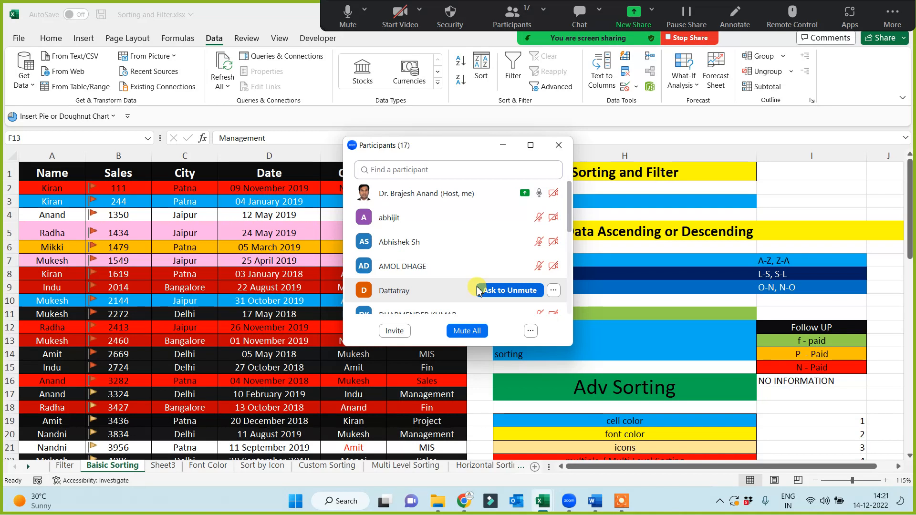
Move the Participants window off the data table and check the attendee list through to its end and back.
{"action": "left_click_drag", "start_coordinate": [460, 146], "coordinate": [790, 58]}
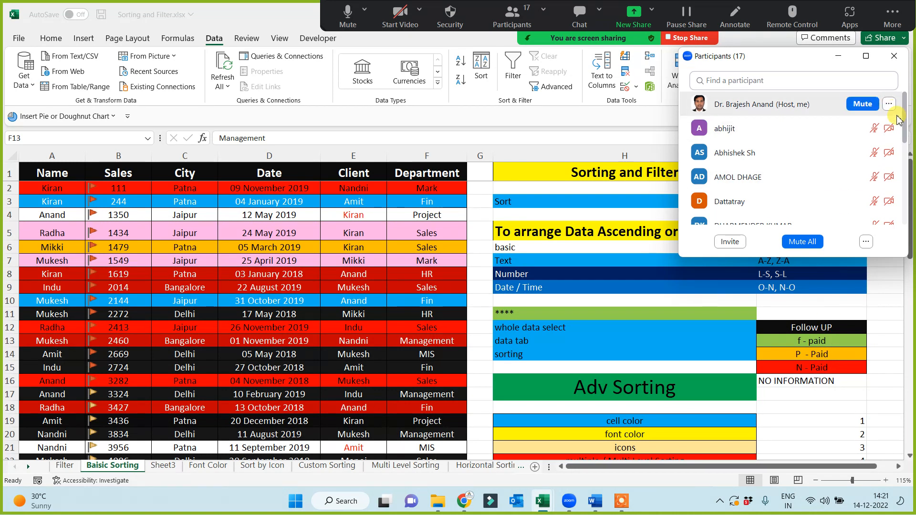
{"action": "left_click_drag", "start_coordinate": [906, 128], "coordinate": [902, 219]}
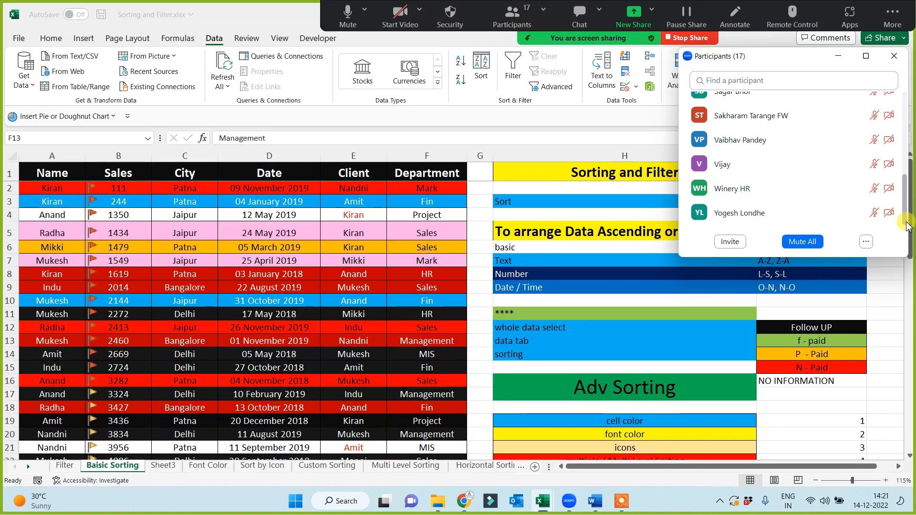
{"action": "left_click_drag", "start_coordinate": [905, 213], "coordinate": [905, 140]}
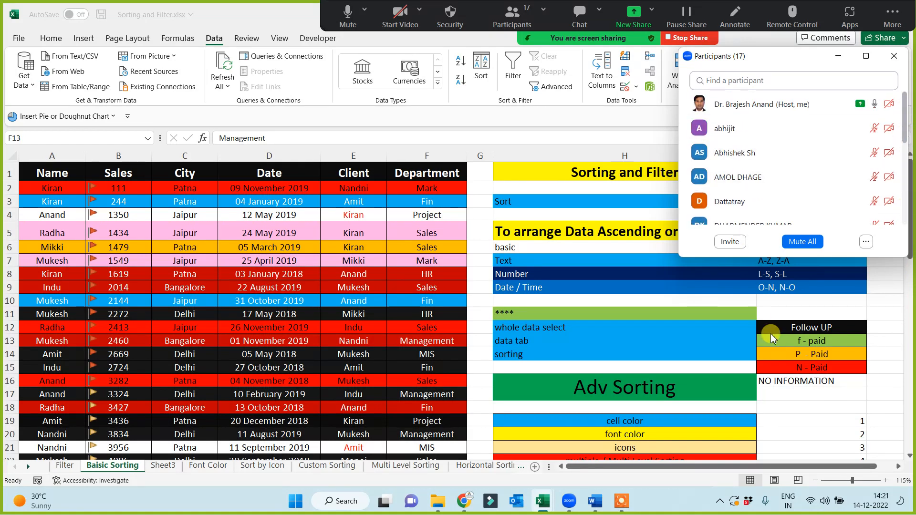
Open the meeting chat, read the message sent to everyone, and minimize the chat window.
{"action": "mouse_move", "coordinate": [738, 182]}
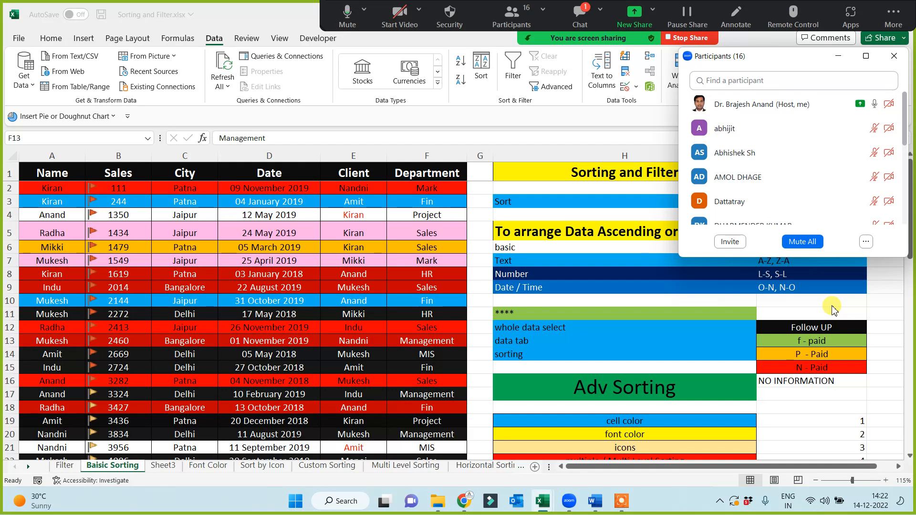
{"action": "left_click", "coordinate": [585, 14]}
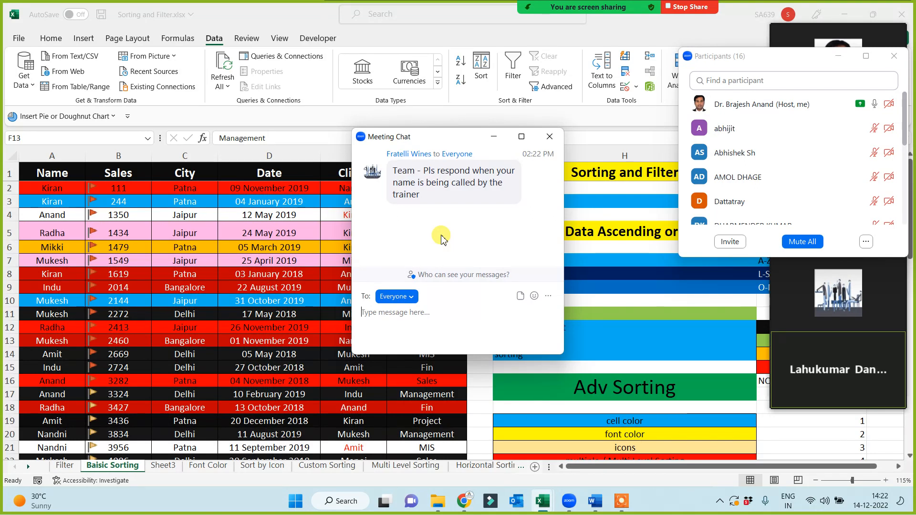
{"action": "left_click", "coordinate": [494, 136]}
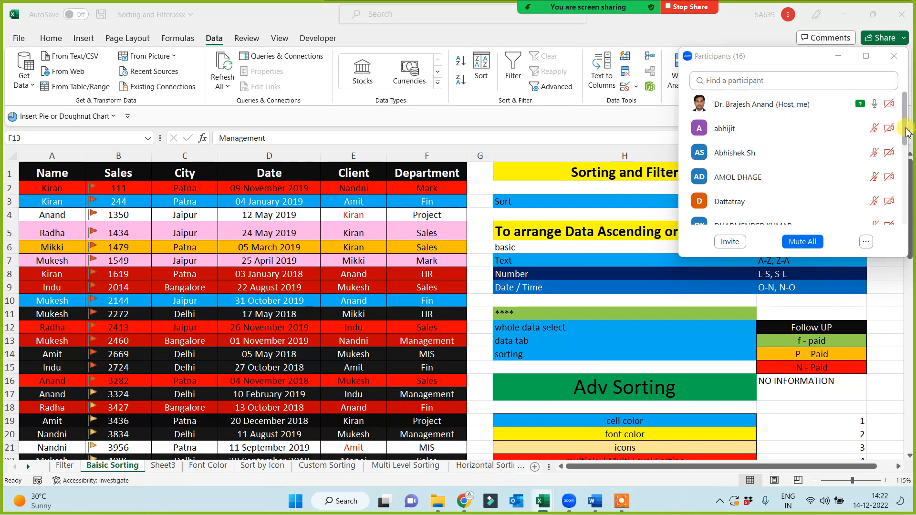
Go through the participants one by one for the roll call, checking each attendee's microphone status, and return to the start of the list.
{"action": "left_click_drag", "start_coordinate": [907, 150], "coordinate": [904, 124]}
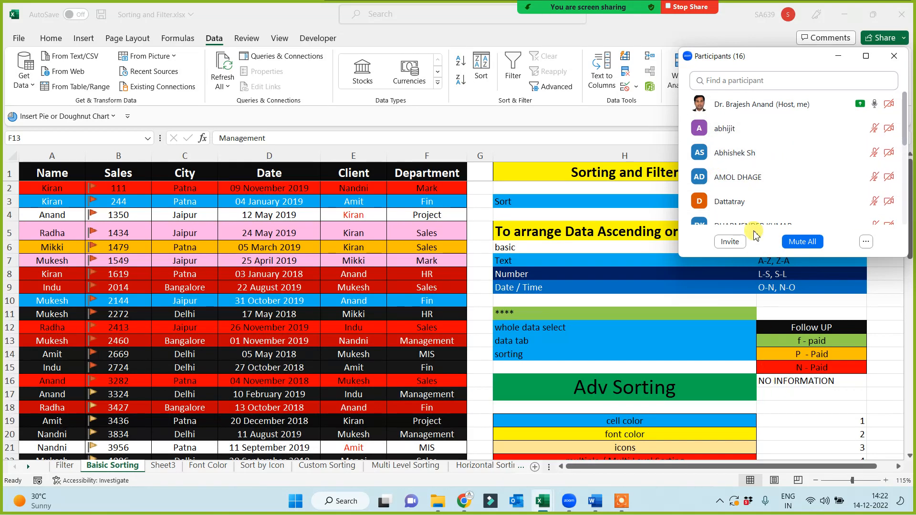
{"action": "mouse_move", "coordinate": [737, 186]}
{"action": "scroll", "coordinate": [759, 179], "scroll_direction": "down", "scroll_amount": 3}
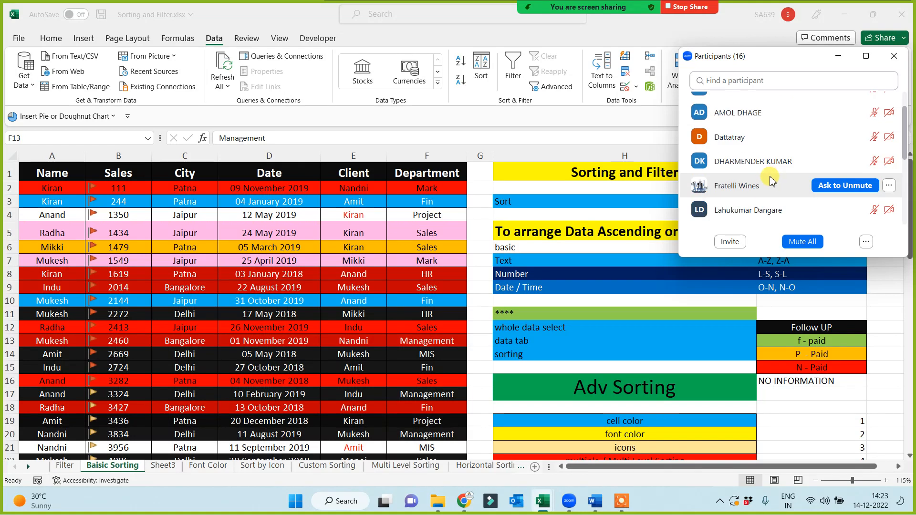
{"action": "scroll", "coordinate": [763, 210], "scroll_direction": "down", "scroll_amount": 3}
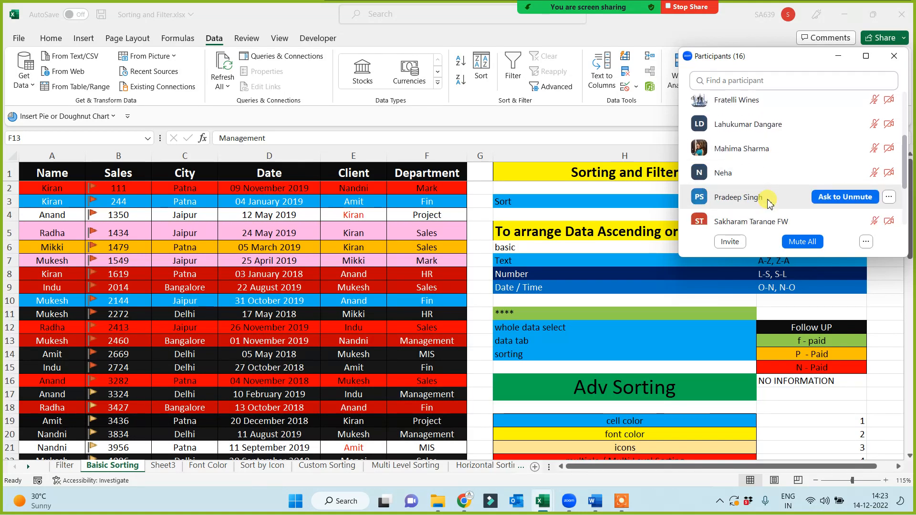
{"action": "mouse_move", "coordinate": [751, 160]}
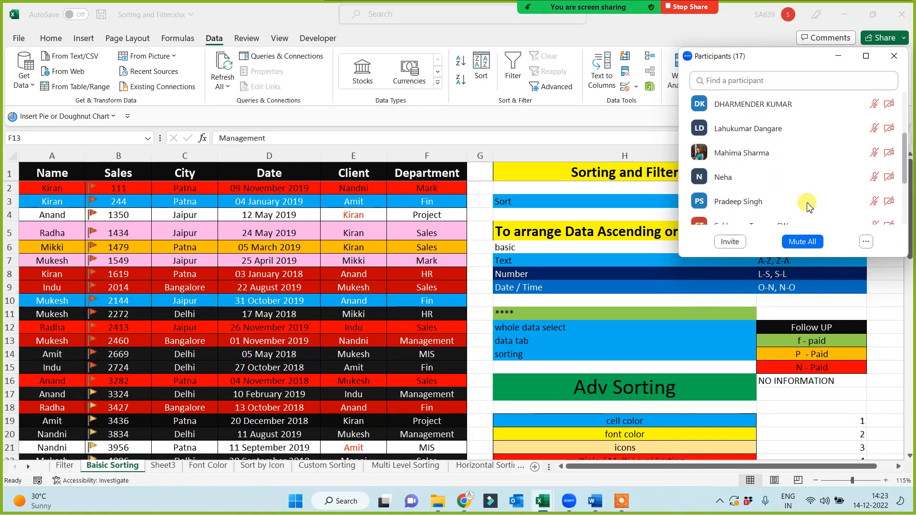
{"action": "mouse_move", "coordinate": [778, 199]}
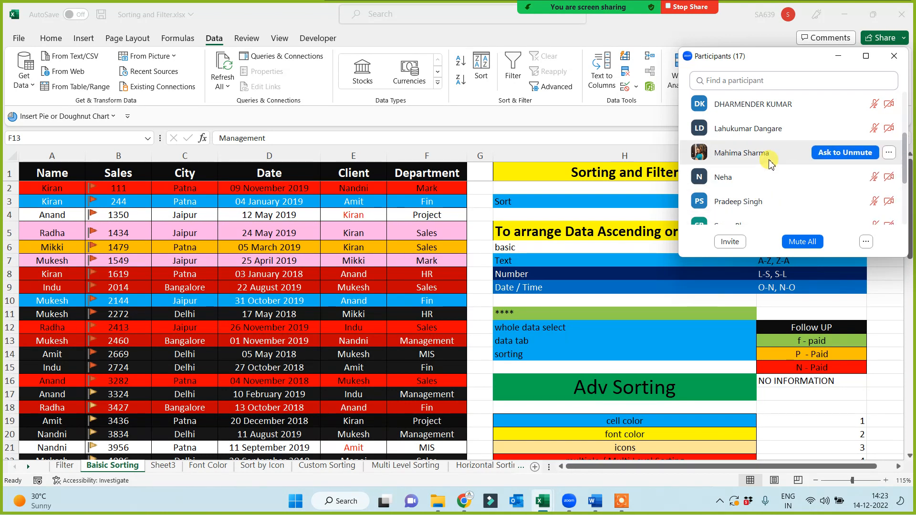
{"action": "left_click_drag", "start_coordinate": [906, 167], "coordinate": [911, 112]}
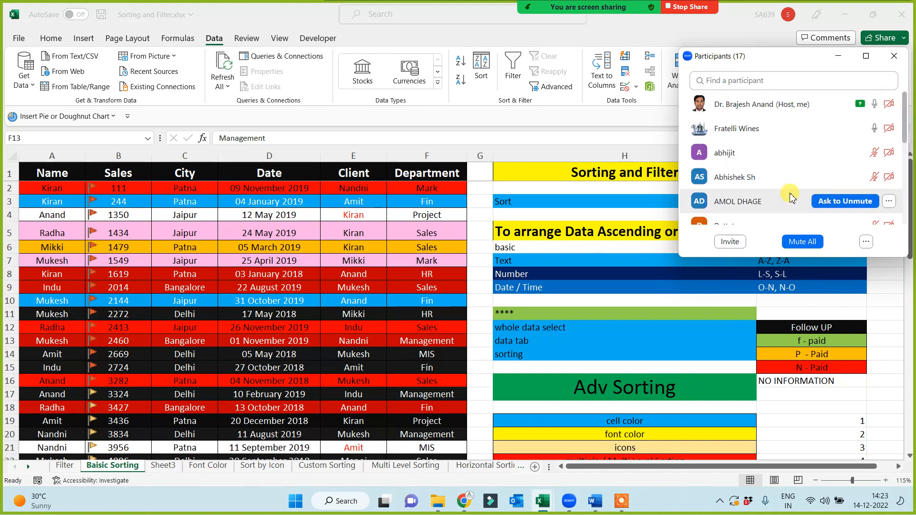
{"action": "scroll", "coordinate": [785, 171], "scroll_direction": "down", "scroll_amount": 3}
{"action": "scroll", "coordinate": [782, 178], "scroll_direction": "down", "scroll_amount": 3}
{"action": "scroll", "coordinate": [784, 181], "scroll_direction": "down", "scroll_amount": 3}
{"action": "scroll", "coordinate": [780, 184], "scroll_direction": "down", "scroll_amount": 2}
{"action": "scroll", "coordinate": [767, 188], "scroll_direction": "up", "scroll_amount": 2}
{"action": "scroll", "coordinate": [769, 178], "scroll_direction": "up", "scroll_amount": 8}
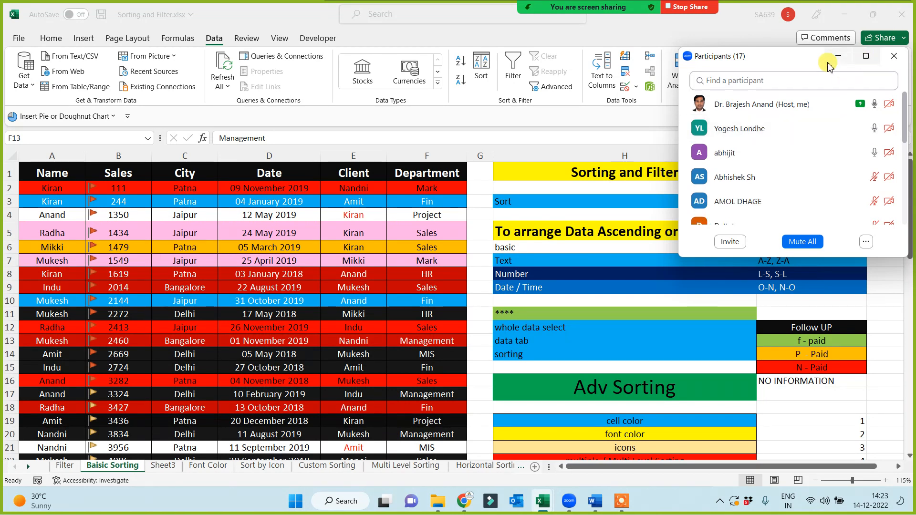
Move the Participants window clear of the sheet's notes, check the first and last attendees, and minimize the window.
{"action": "left_click_drag", "start_coordinate": [812, 60], "coordinate": [816, 14]}
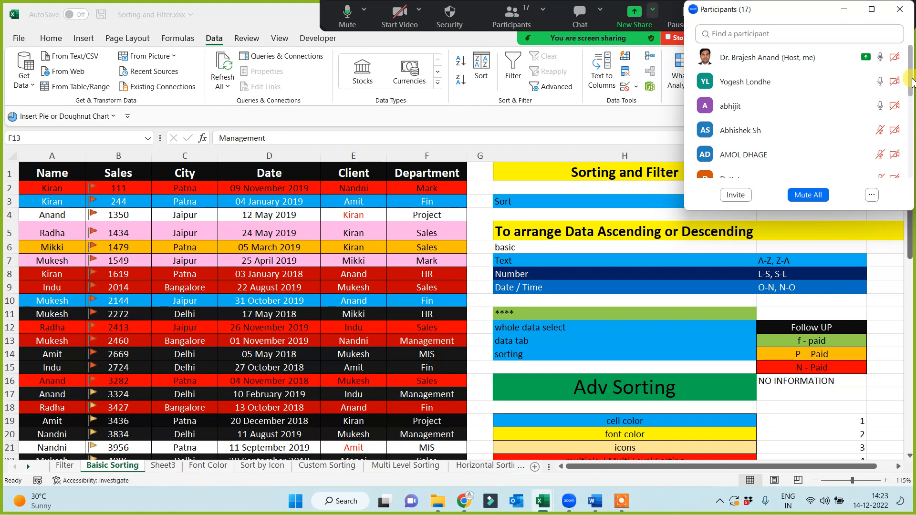
{"action": "mouse_move", "coordinate": [911, 81]}
{"action": "left_mouse_down"}
{"action": "mouse_move", "coordinate": [911, 161]}
{"action": "mouse_move", "coordinate": [915, 73]}
{"action": "left_mouse_up"}
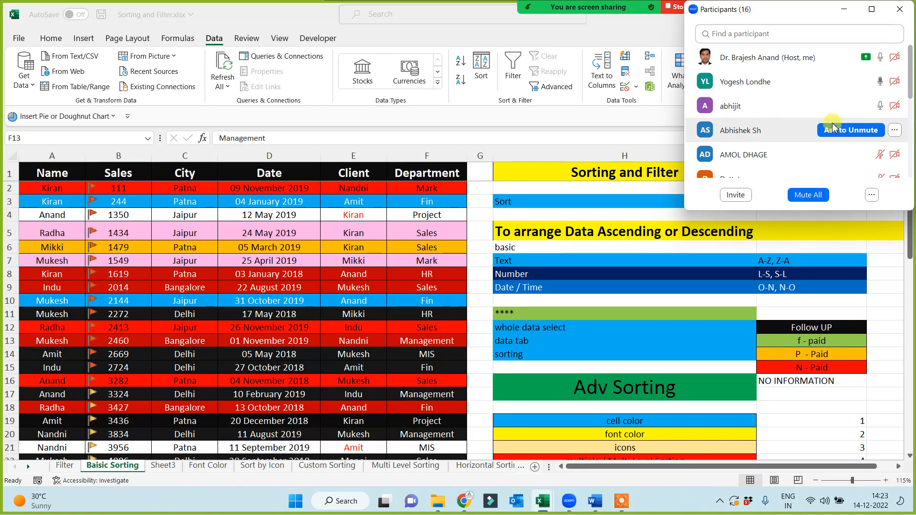
{"action": "left_click_drag", "start_coordinate": [912, 71], "coordinate": [912, 160]}
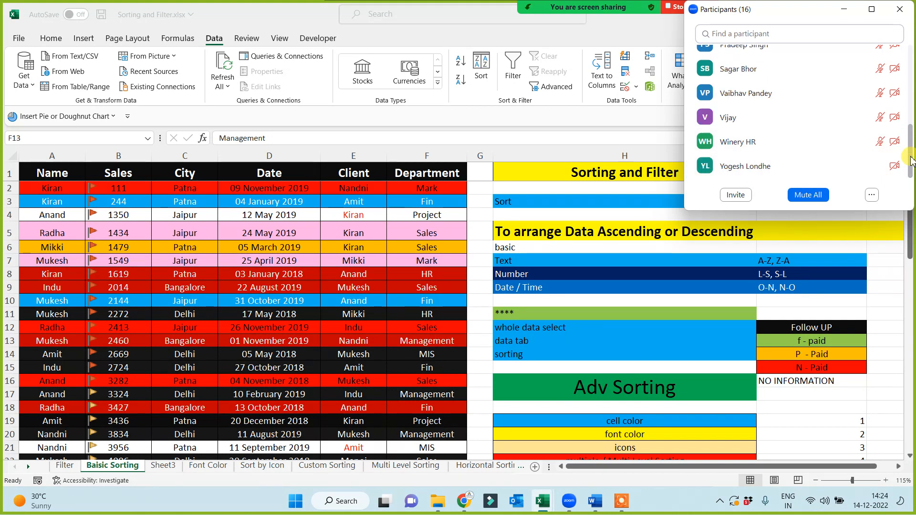
{"action": "mouse_move", "coordinate": [765, 128]}
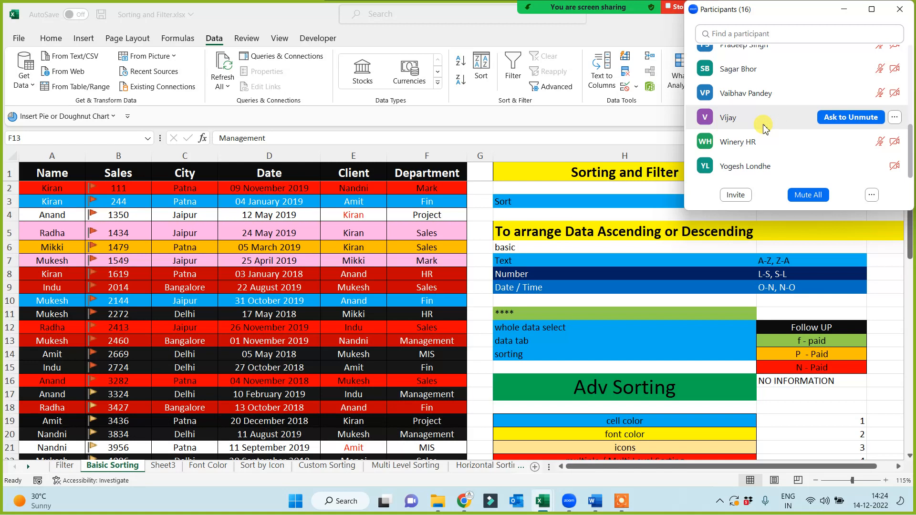
{"action": "left_click_drag", "start_coordinate": [912, 155], "coordinate": [912, 58]}
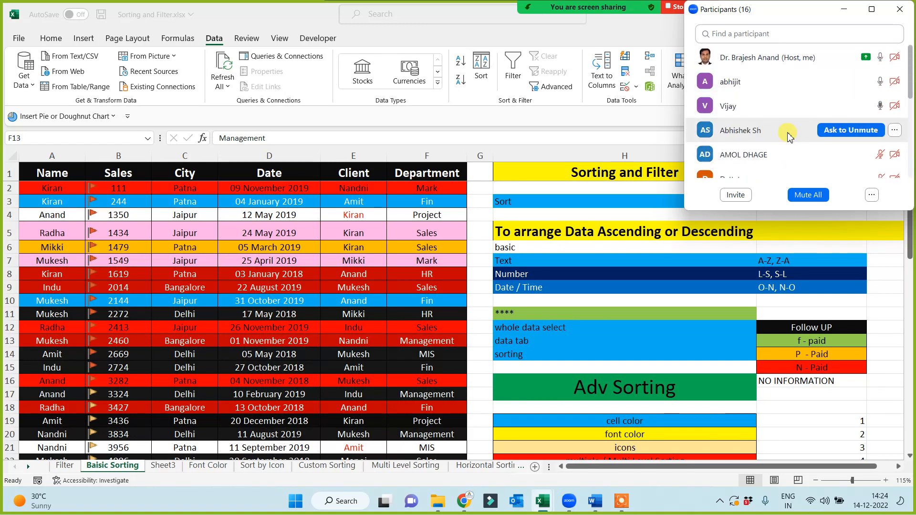
{"action": "left_click", "coordinate": [845, 9]}
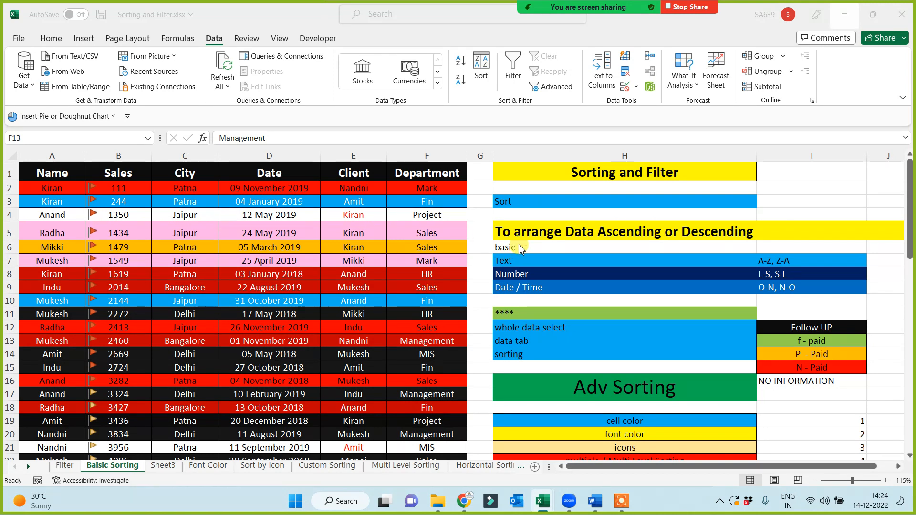
Review the Adv Sorting heading and its topics from cell color to Hor Sorting in column H.
{"action": "scroll", "coordinate": [611, 302], "scroll_direction": "down", "scroll_amount": 3}
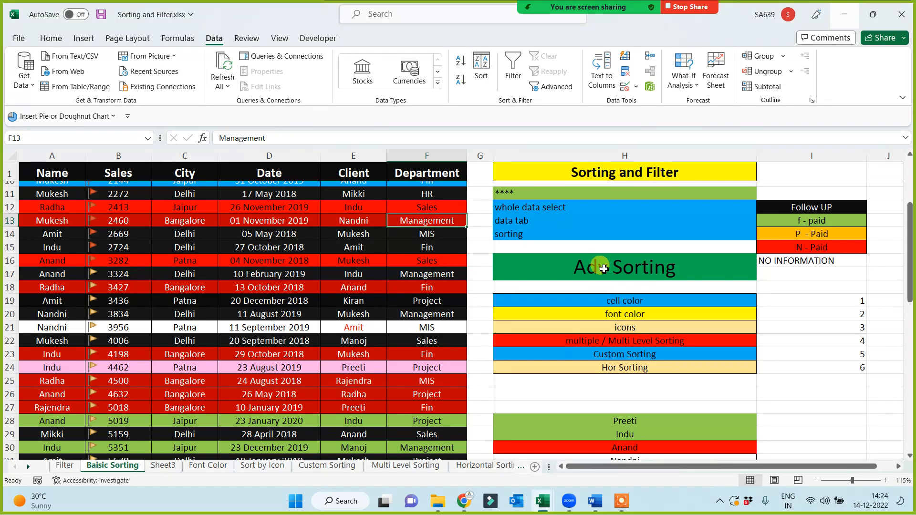
{"action": "left_click", "coordinate": [604, 269]}
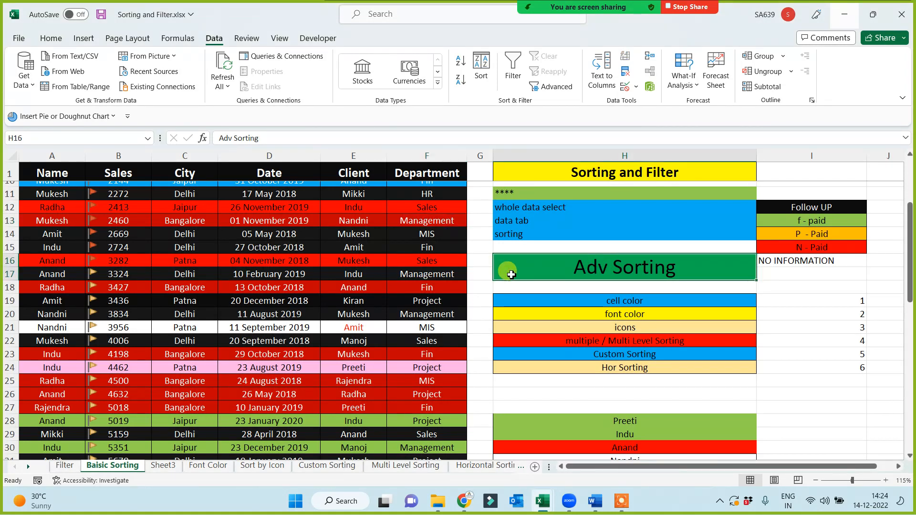
{"action": "left_click_drag", "start_coordinate": [596, 306], "coordinate": [594, 368]}
{"action": "scroll", "coordinate": [484, 339], "scroll_direction": "up", "scroll_amount": 3}
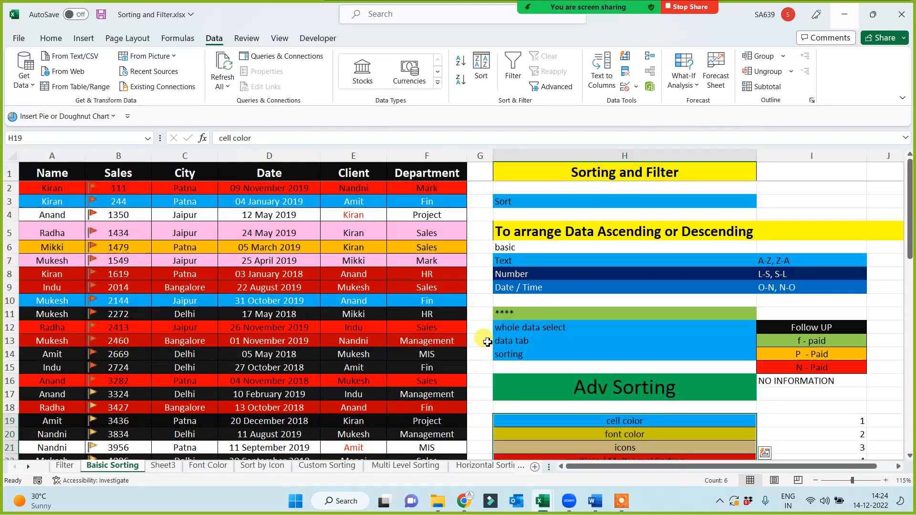
Highlight the whole data table in columns A to F, from Name to Department.
{"action": "left_click_drag", "start_coordinate": [430, 160], "coordinate": [52, 156]}
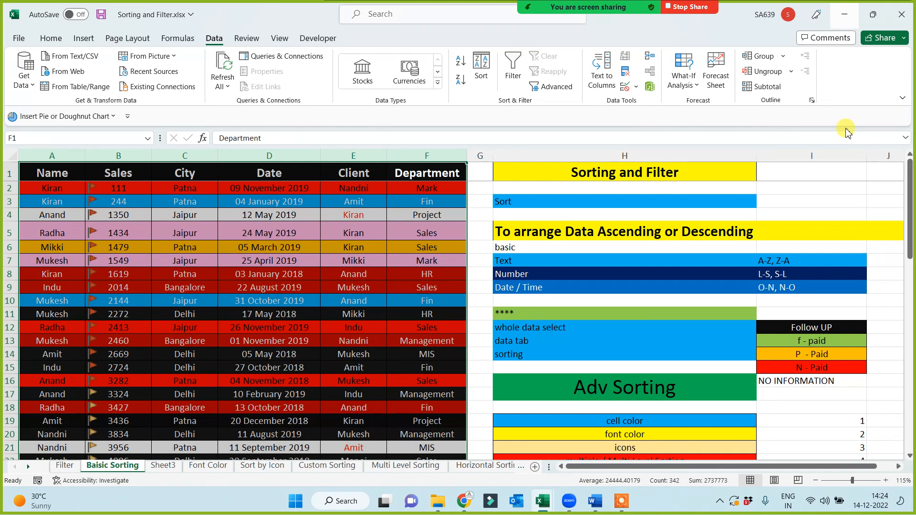
{"action": "mouse_move", "coordinate": [911, 222]}
{"action": "left_mouse_down"}
{"action": "mouse_move", "coordinate": [912, 413]}
{"action": "mouse_move", "coordinate": [912, 222]}
{"action": "left_mouse_up"}
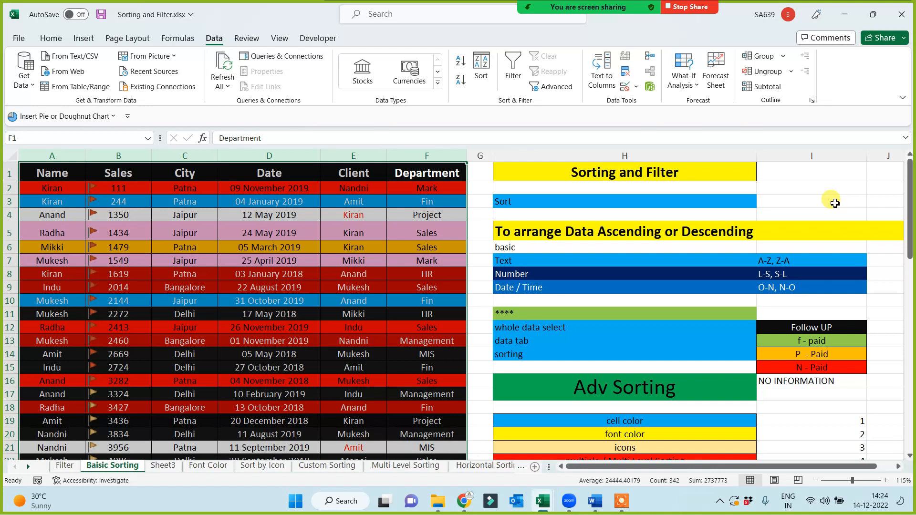
{"action": "left_click_drag", "start_coordinate": [911, 206], "coordinate": [878, 152]}
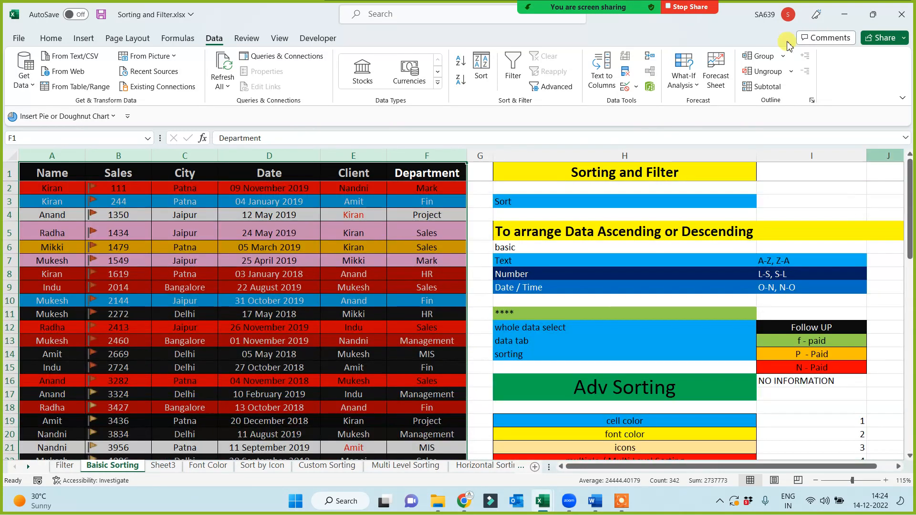
Check the meeting's participants list again and return to the Baisic Sorting sheet, deselecting the data table.
{"action": "mouse_move", "coordinate": [587, 7]}
{"action": "left_click", "coordinate": [512, 20]}
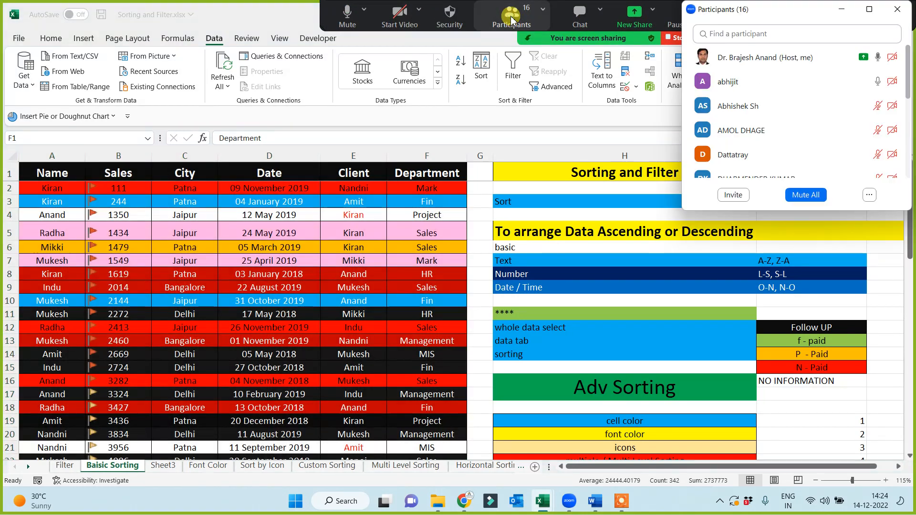
{"action": "mouse_move", "coordinate": [909, 88]}
{"action": "left_mouse_down"}
{"action": "mouse_move", "coordinate": [910, 179]}
{"action": "mouse_move", "coordinate": [909, 72]}
{"action": "left_mouse_up"}
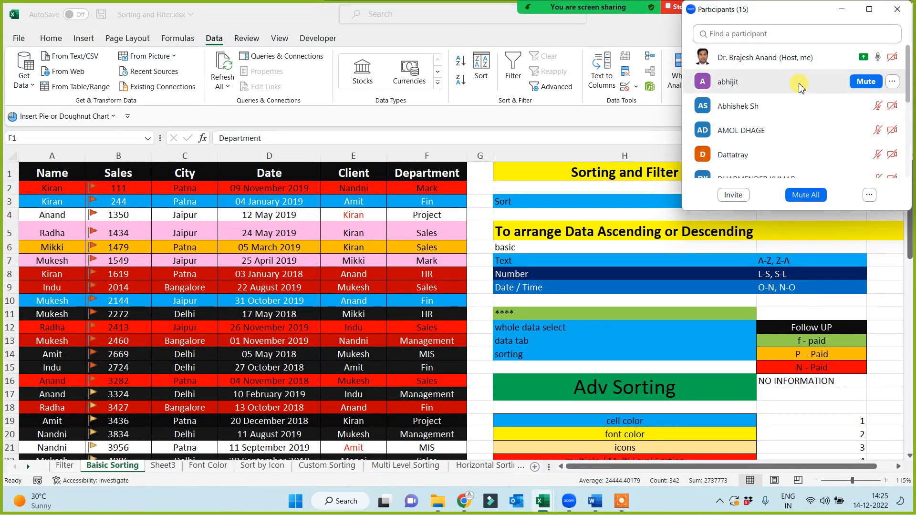
{"action": "left_click", "coordinate": [842, 10]}
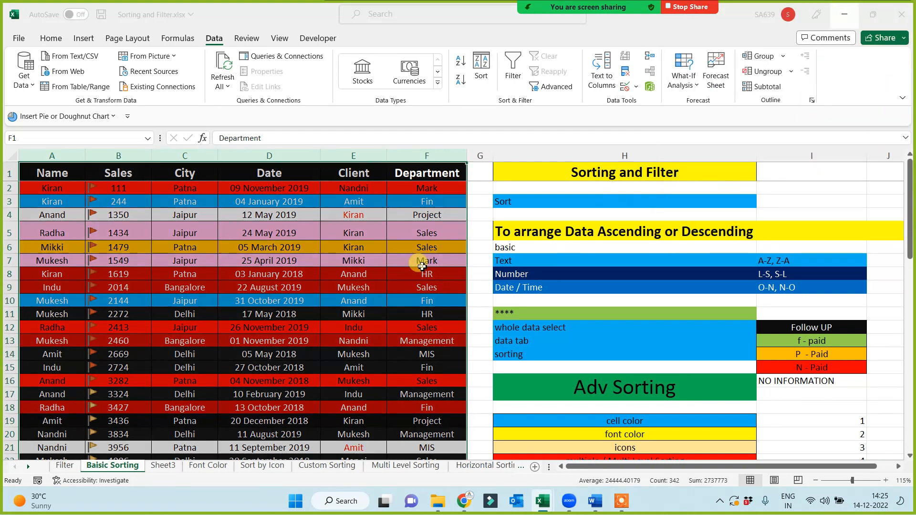
{"action": "left_click", "coordinate": [479, 315]}
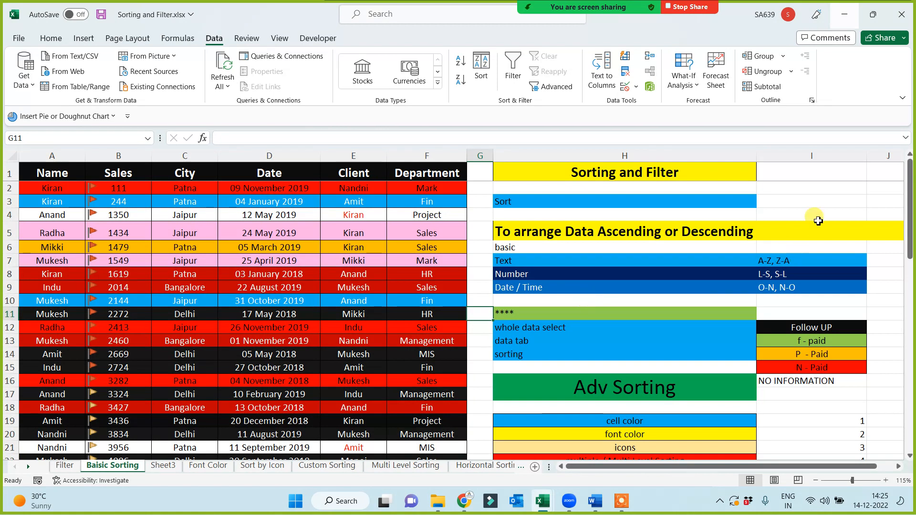
Check the meeting controls and review the Adv Sorting heading with its list of topics in column H.
{"action": "left_click", "coordinate": [820, 175]}
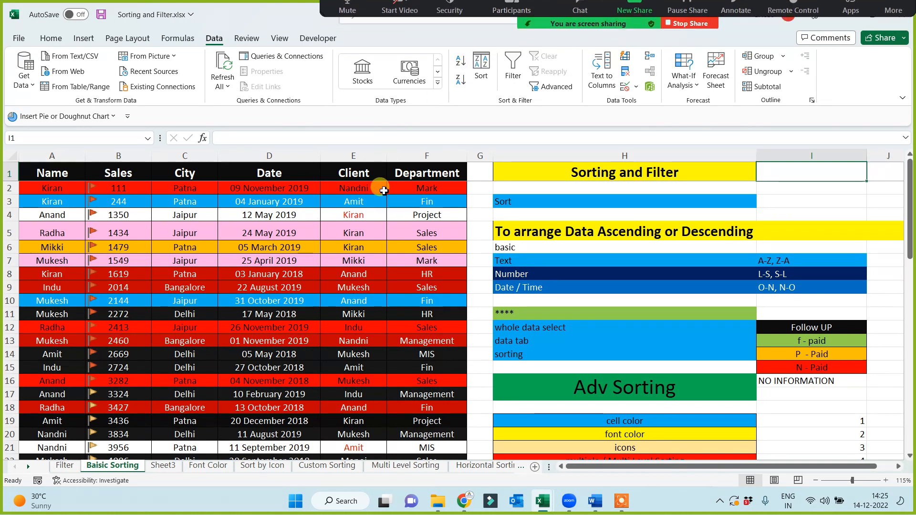
{"action": "mouse_move", "coordinate": [507, 10]}
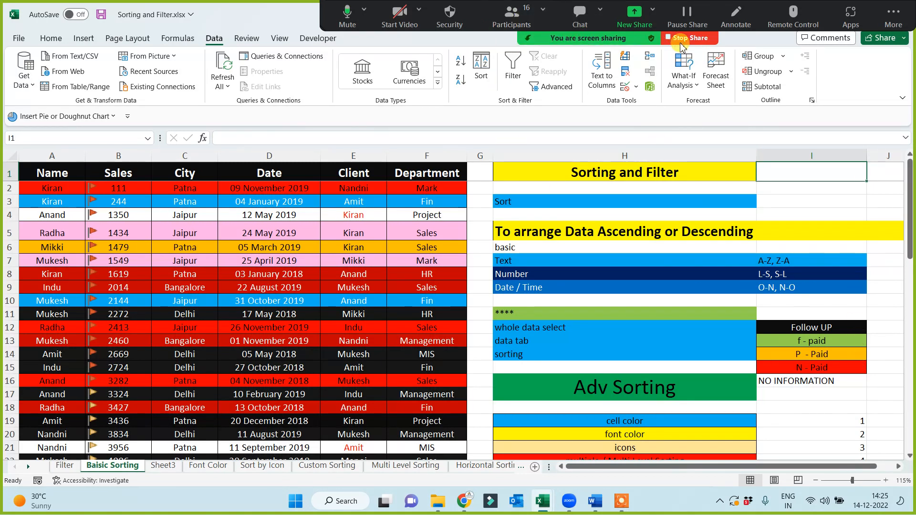
{"action": "left_click", "coordinate": [384, 283]}
{"action": "left_click", "coordinate": [580, 389]}
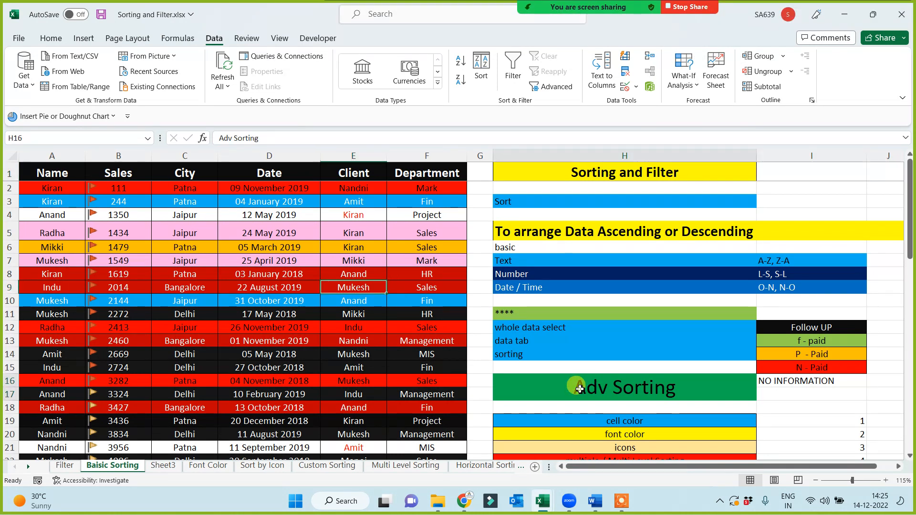
{"action": "scroll", "coordinate": [579, 389], "scroll_direction": "down", "scroll_amount": 2}
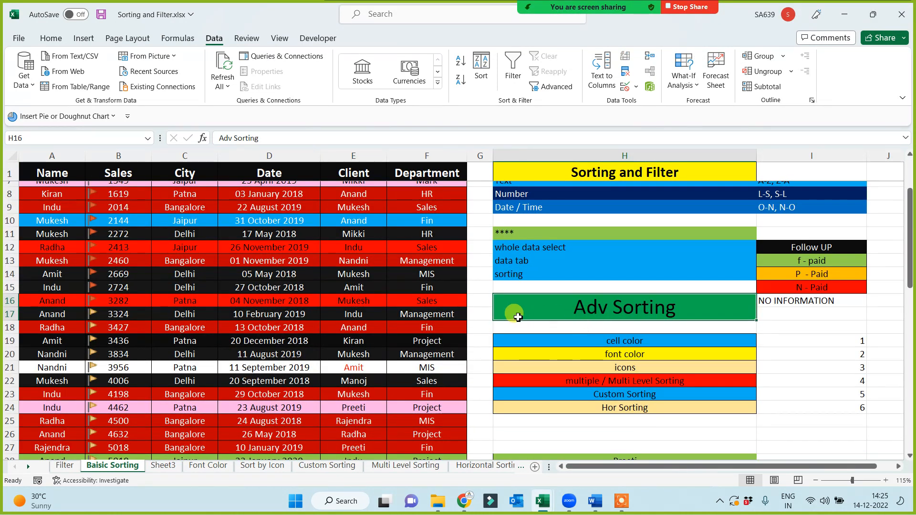
{"action": "scroll", "coordinate": [351, 323], "scroll_direction": "up", "scroll_amount": 2}
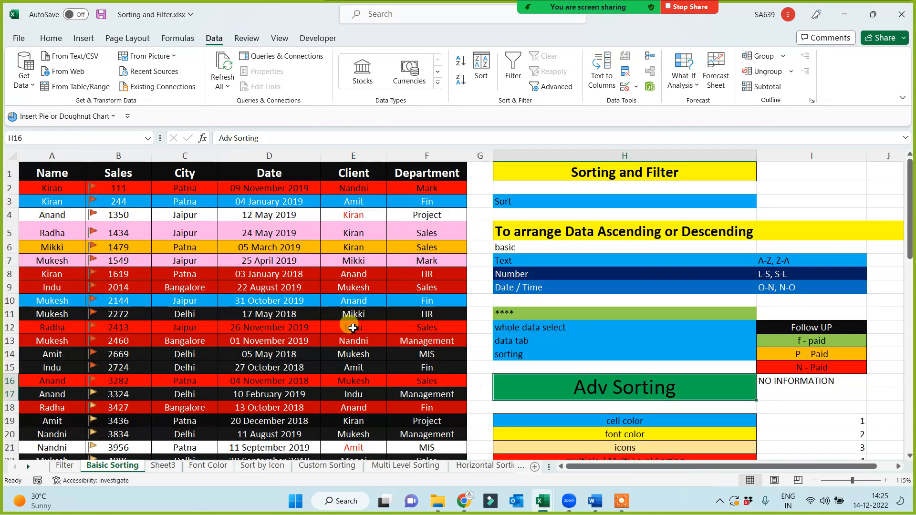
Examine the differently colored rows of the data table in columns A to F, including the dark red rows 8 and 9.
{"action": "left_click_drag", "start_coordinate": [43, 156], "coordinate": [440, 175]}
{"action": "left_click", "coordinate": [228, 300]}
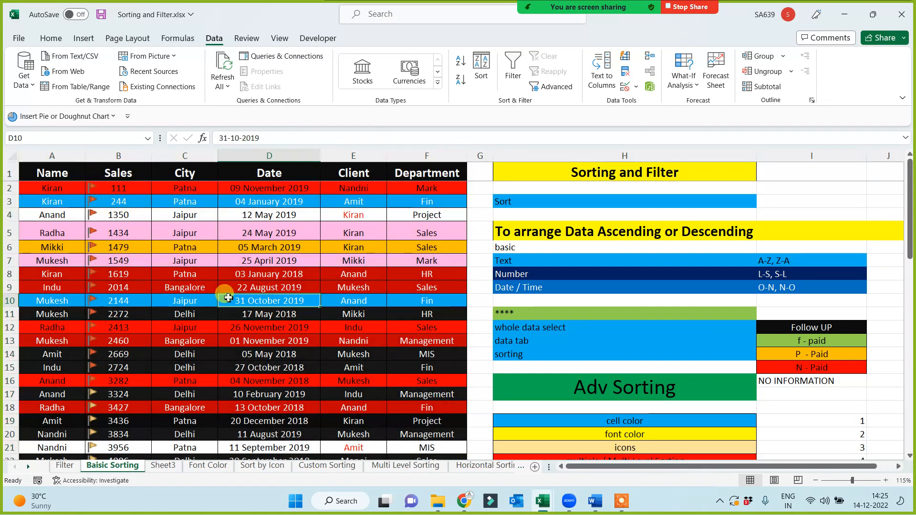
{"action": "left_click_drag", "start_coordinate": [55, 273], "coordinate": [408, 286]}
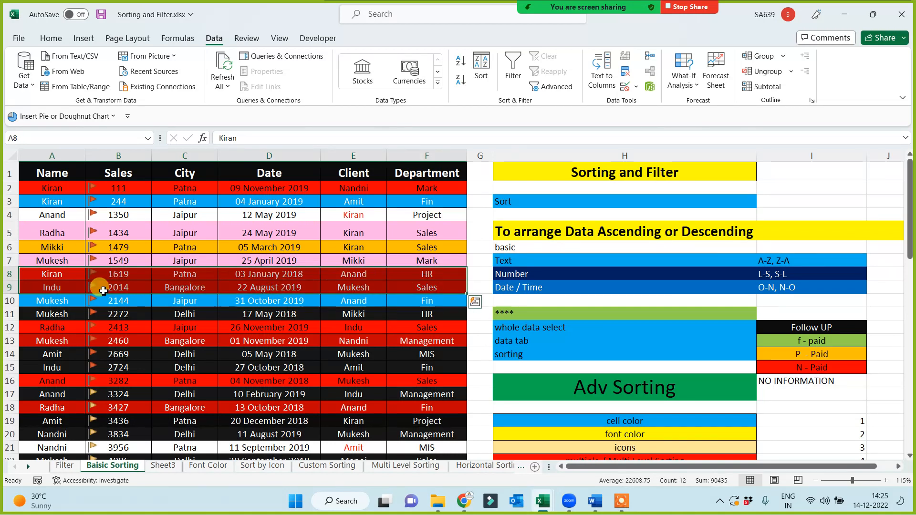
{"action": "left_click", "coordinate": [119, 327]}
{"action": "left_click", "coordinate": [122, 355]}
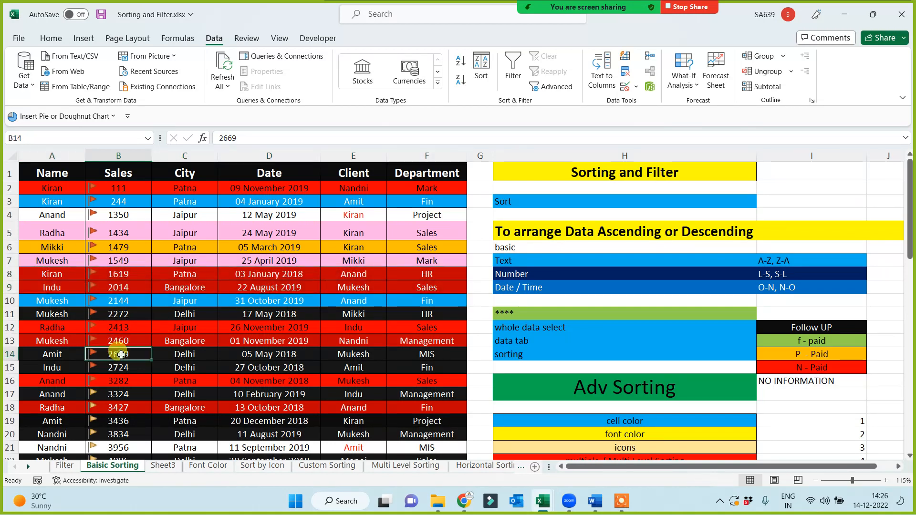
{"action": "left_click", "coordinate": [173, 304]}
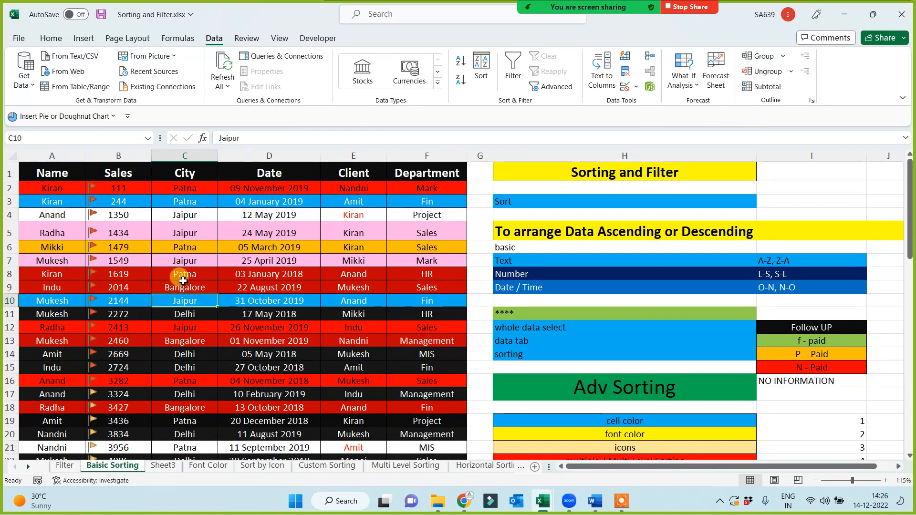
{"action": "left_click", "coordinate": [208, 229]}
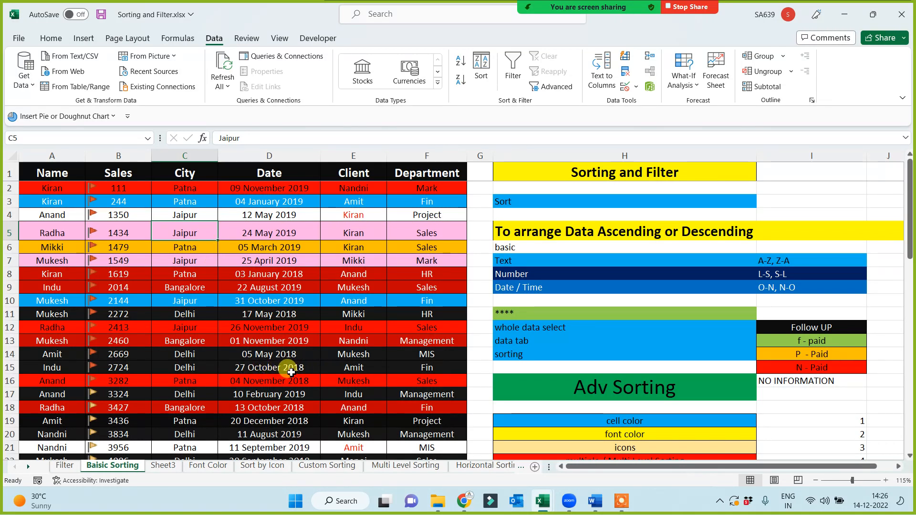
{"action": "scroll", "coordinate": [296, 368], "scroll_direction": "down", "scroll_amount": 3}
{"action": "scroll", "coordinate": [302, 335], "scroll_direction": "down", "scroll_amount": 9}
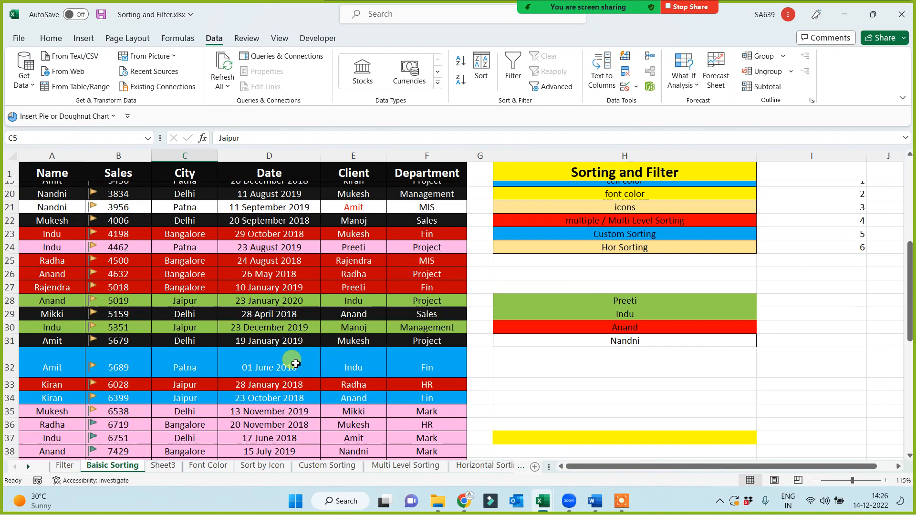
{"action": "scroll", "coordinate": [323, 375], "scroll_direction": "up", "scroll_amount": 4}
{"action": "scroll", "coordinate": [323, 376], "scroll_direction": "up", "scroll_amount": 8}
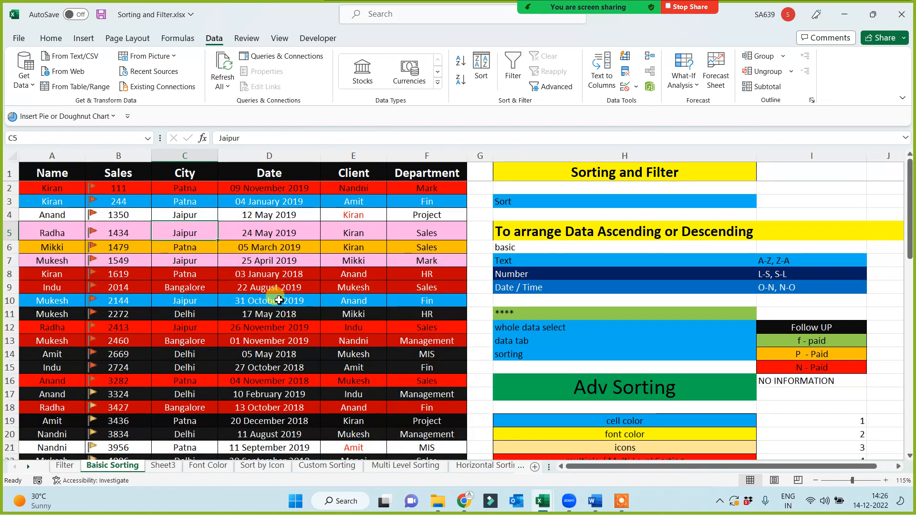
Highlight the whole data table in columns A to F and point out sample cells in the Client, Date and Sales columns.
{"action": "left_click", "coordinate": [76, 173]}
{"action": "key", "text": "ctrl+a"}
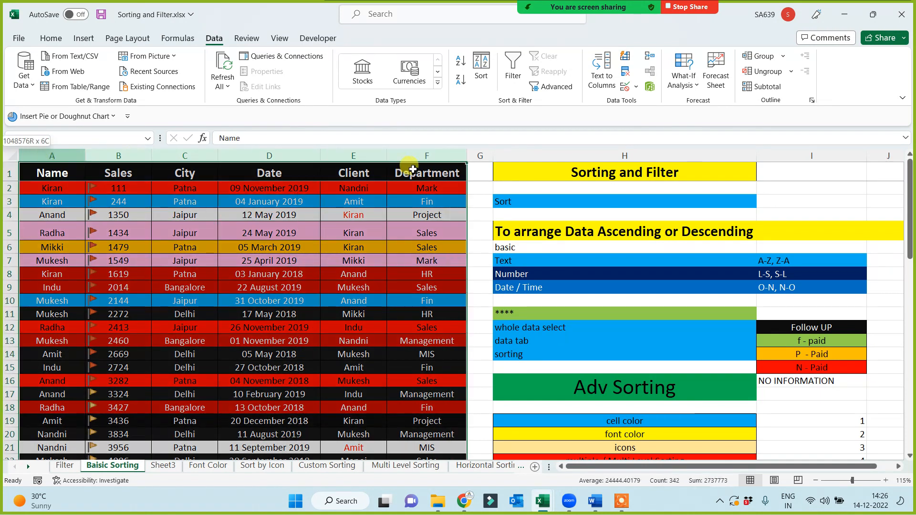
{"action": "left_click", "coordinate": [330, 301]}
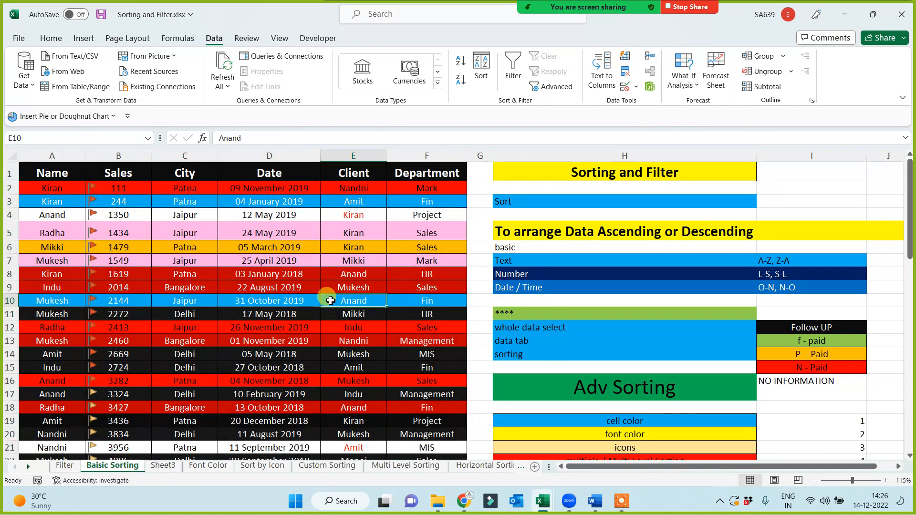
{"action": "left_click_drag", "start_coordinate": [353, 233], "coordinate": [347, 333]}
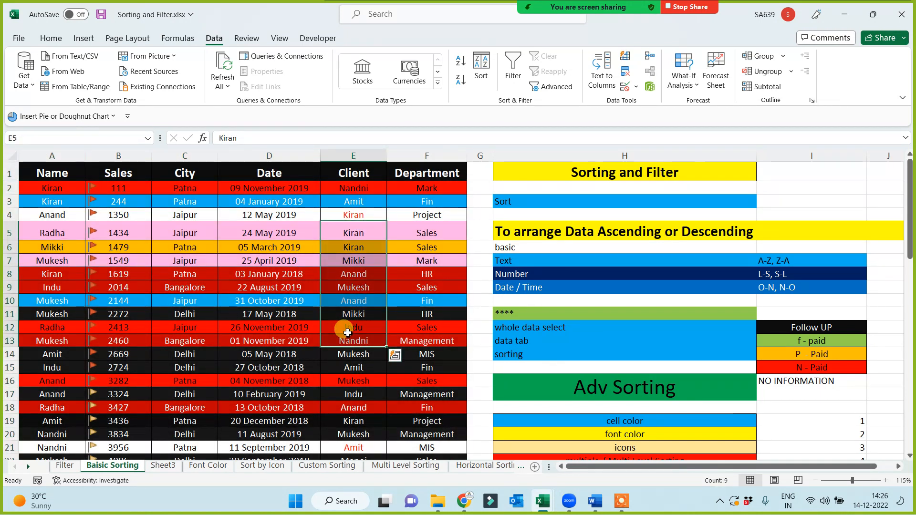
{"action": "left_click_drag", "start_coordinate": [230, 287], "coordinate": [235, 392]}
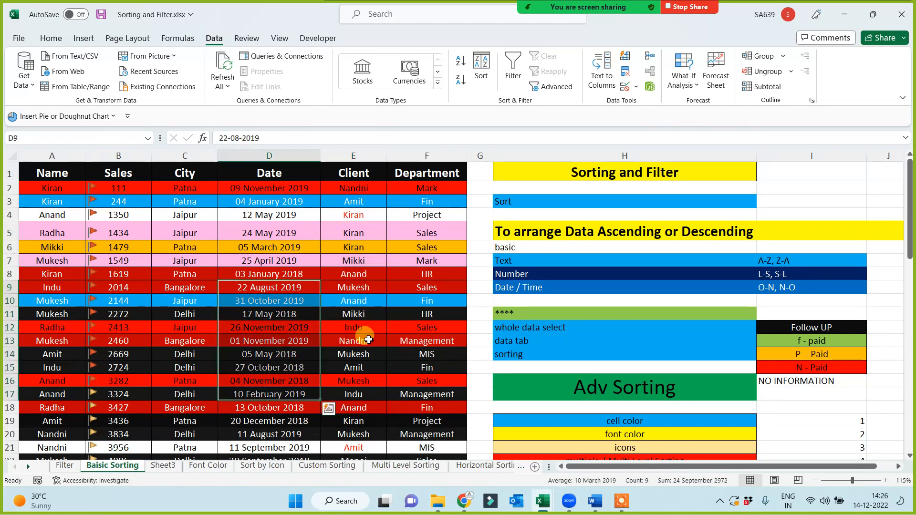
{"action": "left_click", "coordinate": [368, 338]}
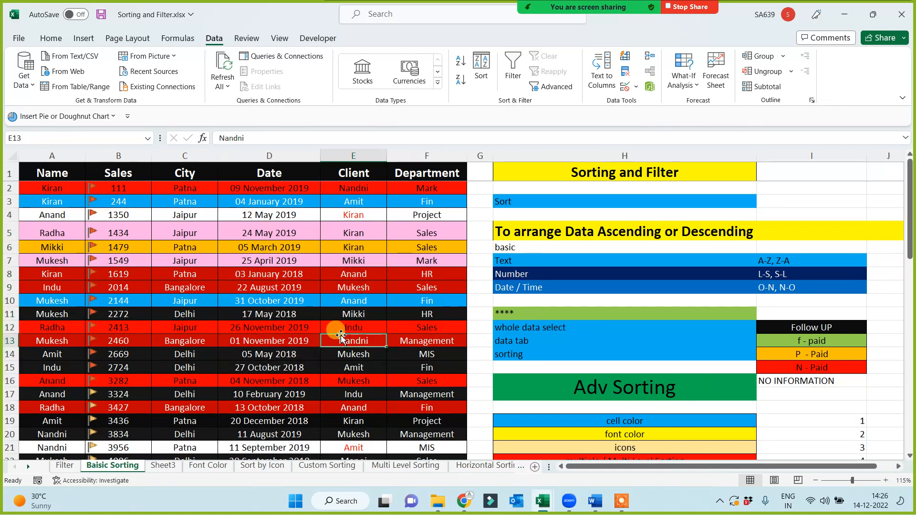
{"action": "left_click", "coordinate": [140, 275]}
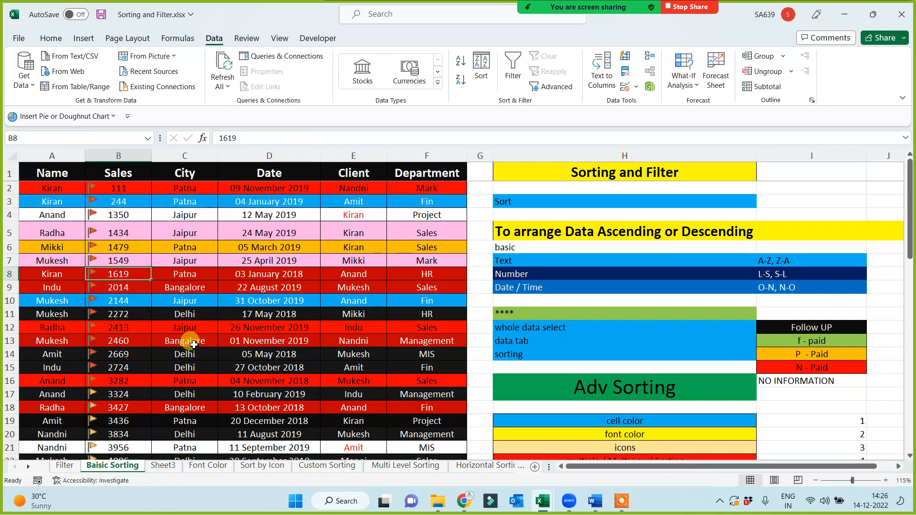
{"action": "left_click", "coordinate": [289, 202]}
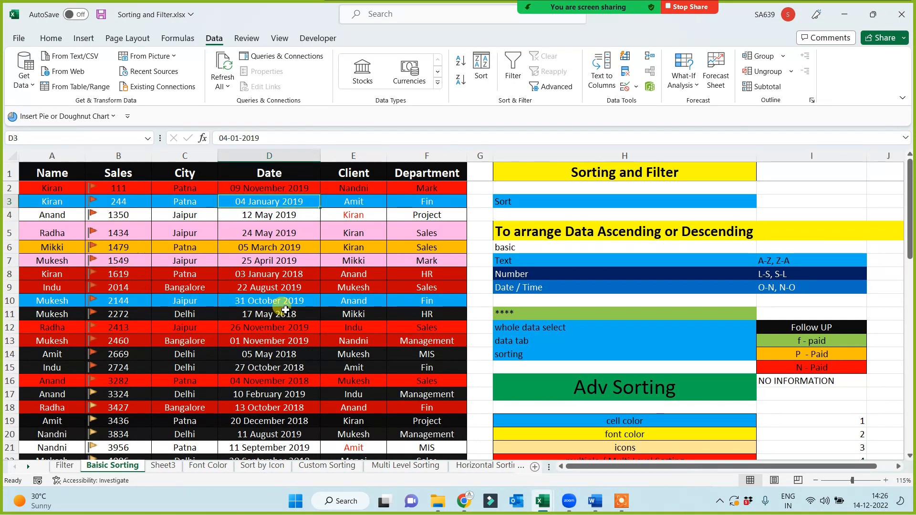
Compare the blue rows 3 and 10 of the table with the color legend in I12:I16.
{"action": "left_click_drag", "start_coordinate": [48, 202], "coordinate": [393, 199]}
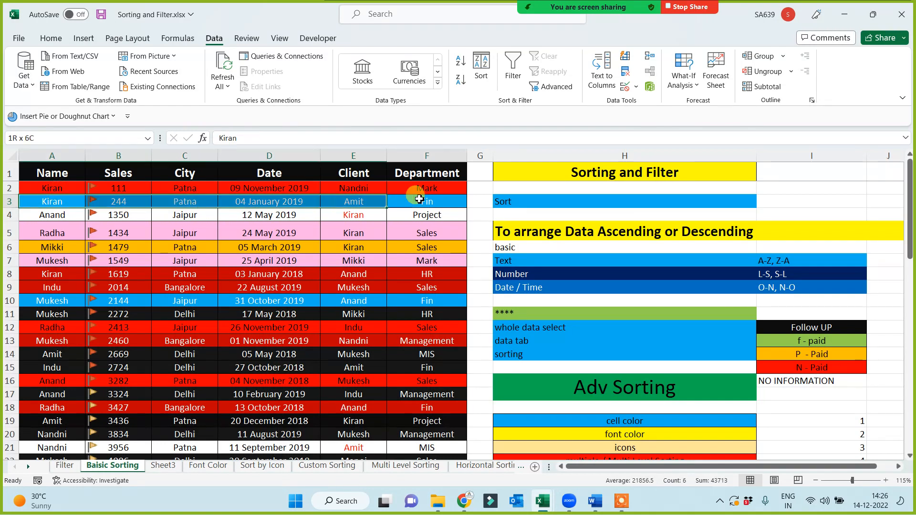
{"action": "left_click_drag", "start_coordinate": [57, 301], "coordinate": [374, 303]}
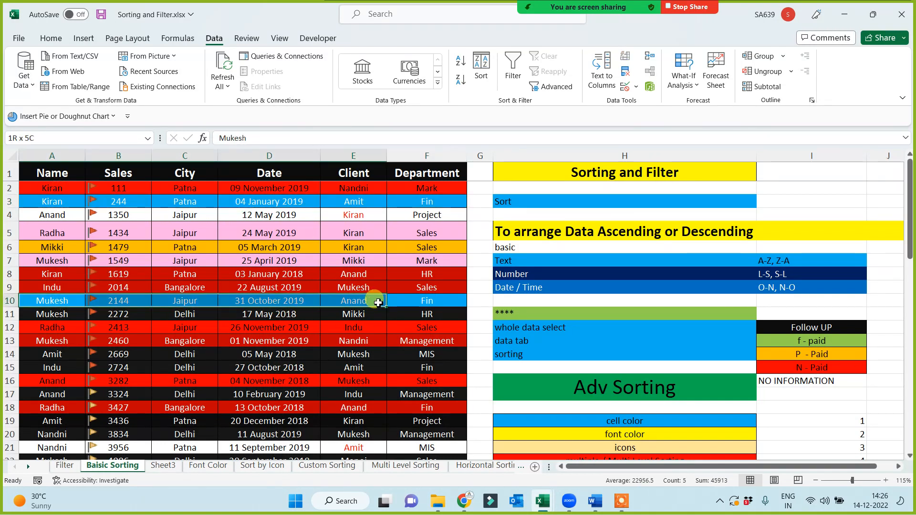
{"action": "left_click", "coordinate": [364, 327]}
{"action": "left_click_drag", "start_coordinate": [827, 328], "coordinate": [827, 385]}
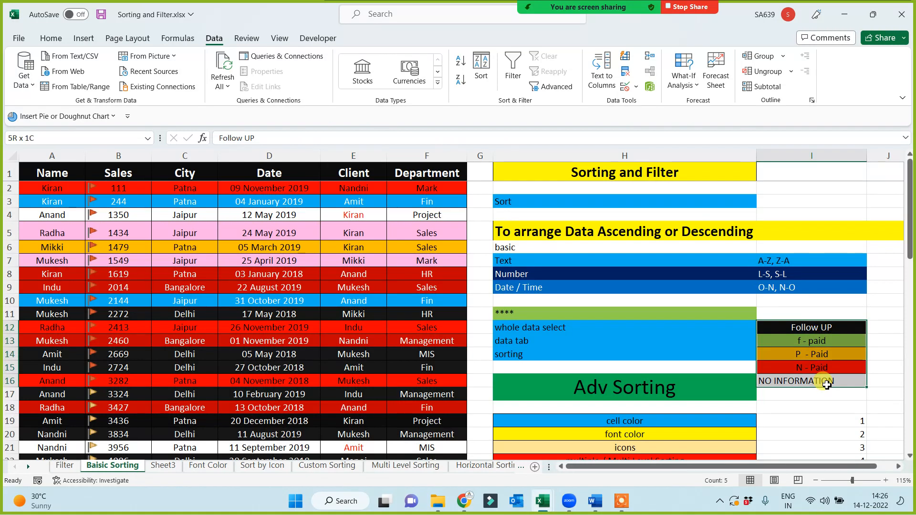
{"action": "left_click", "coordinate": [368, 356]}
{"action": "left_click_drag", "start_coordinate": [428, 156], "coordinate": [52, 156]}
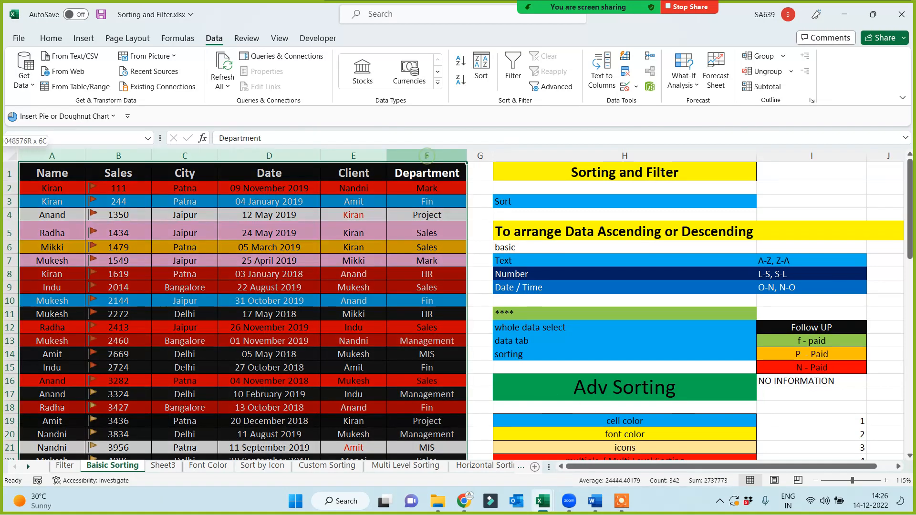
Match the legend entries Follow UP, f - paid, P - Paid, N - Paid and NO INFORMATION to the table's row colors.
{"action": "left_click", "coordinate": [813, 329]}
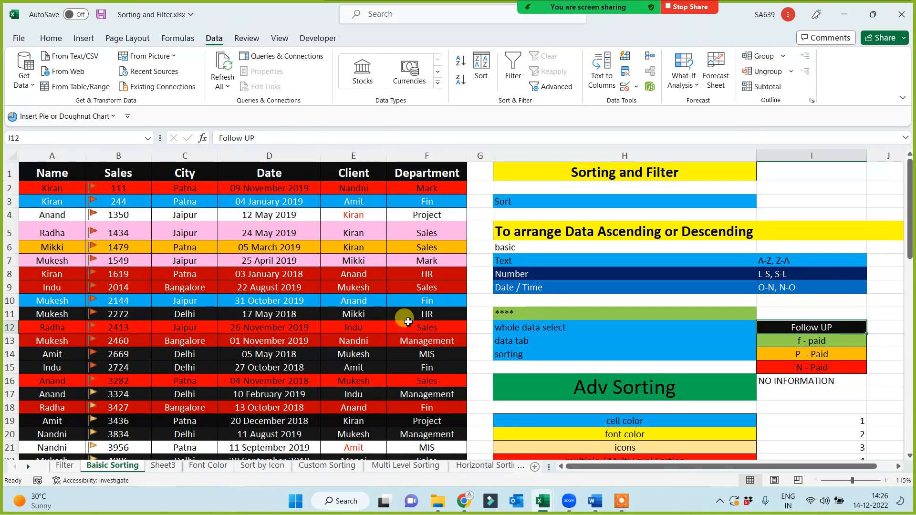
{"action": "left_click", "coordinate": [799, 341]}
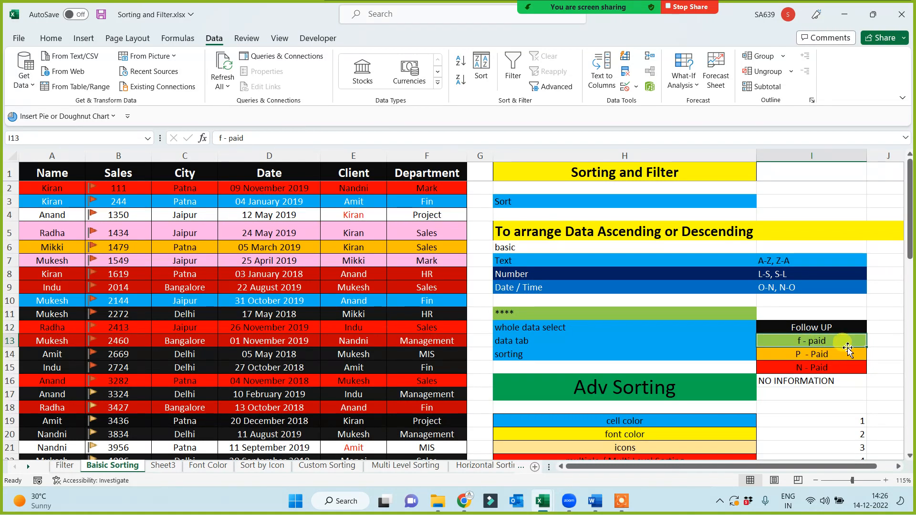
{"action": "left_click", "coordinate": [400, 246]}
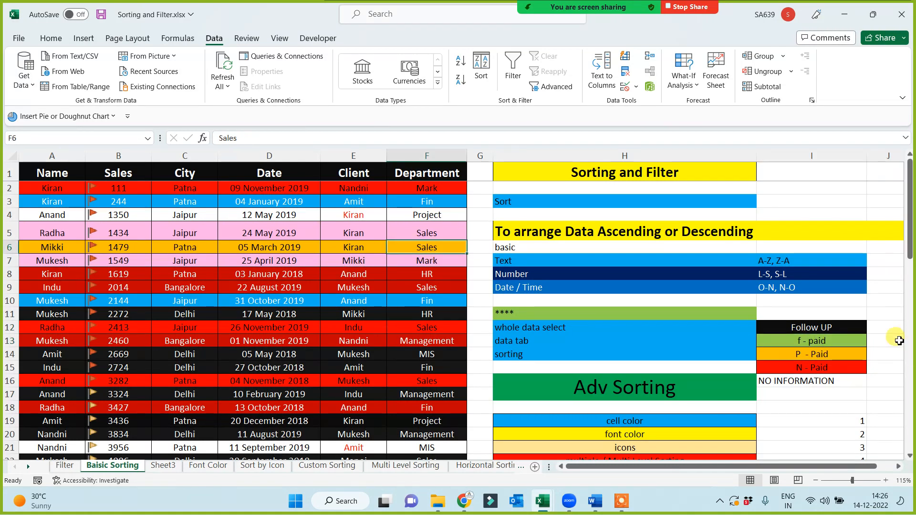
{"action": "left_click", "coordinate": [252, 250]}
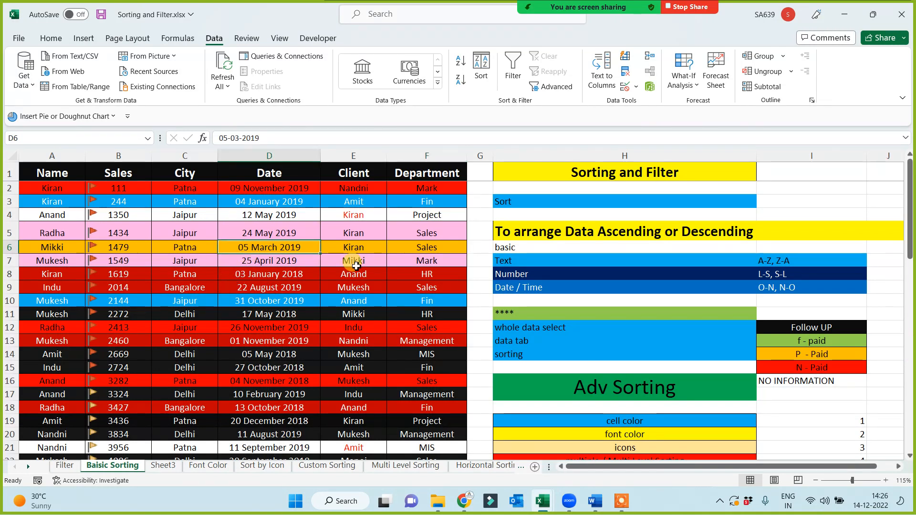
{"action": "left_click", "coordinate": [802, 368]}
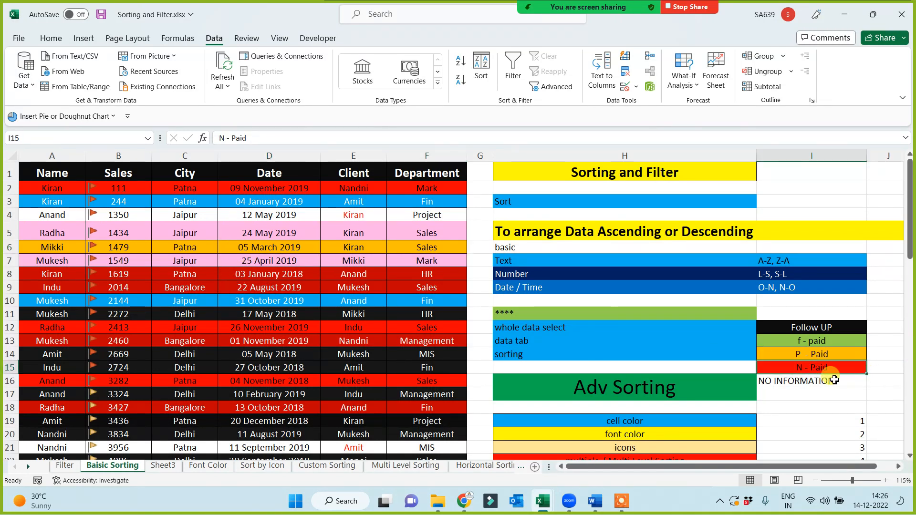
{"action": "left_click", "coordinate": [364, 326]}
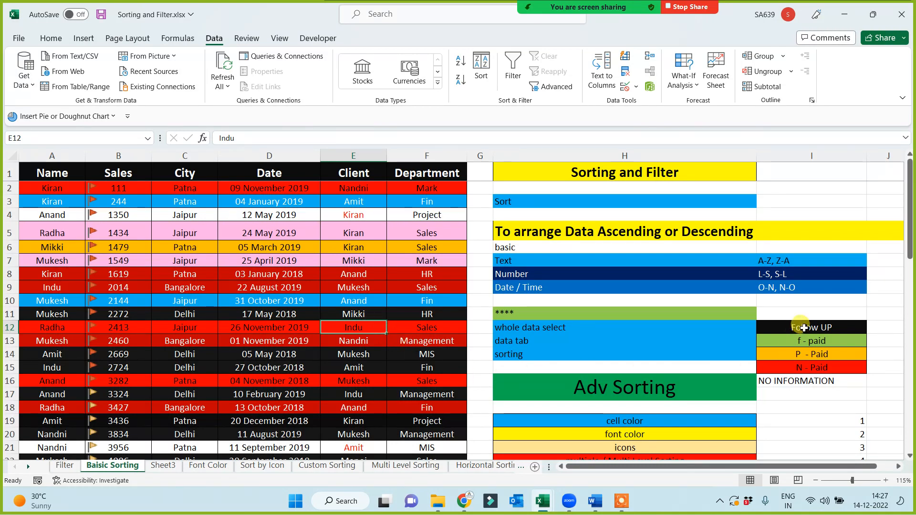
{"action": "left_click_drag", "start_coordinate": [804, 328], "coordinate": [785, 382]}
{"action": "left_click", "coordinate": [794, 407]}
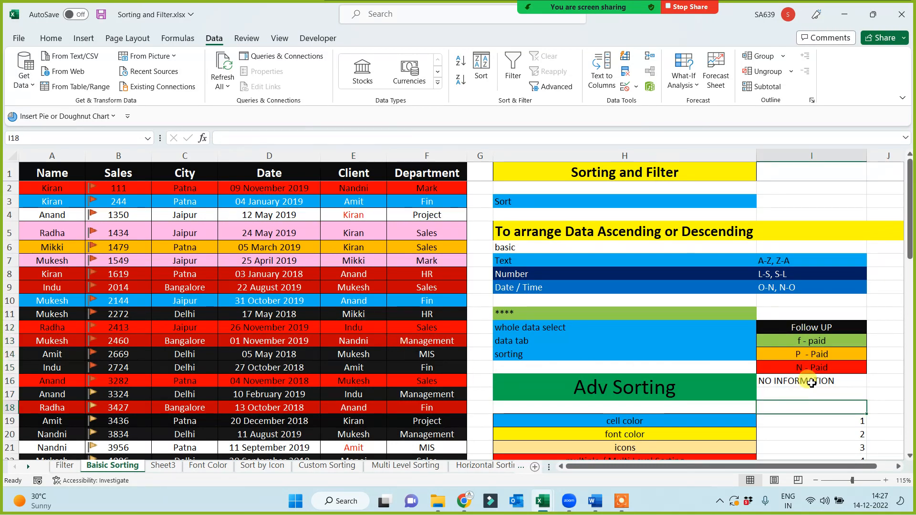
{"action": "left_click", "coordinate": [812, 383]}
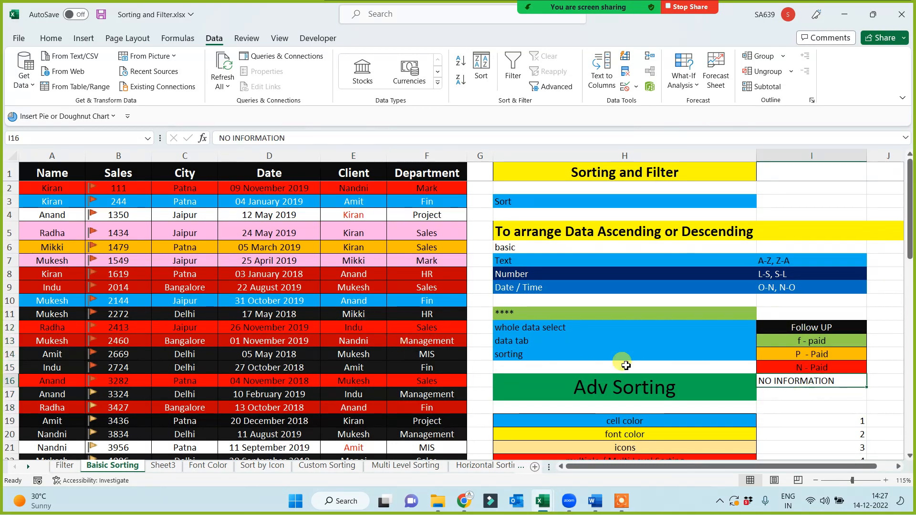
Copy the pink formatting of date cell D5 onto the NO INFORMATION legend entry in I16 with Format Painter.
{"action": "left_click", "coordinate": [270, 229]}
{"action": "left_click", "coordinate": [49, 39]}
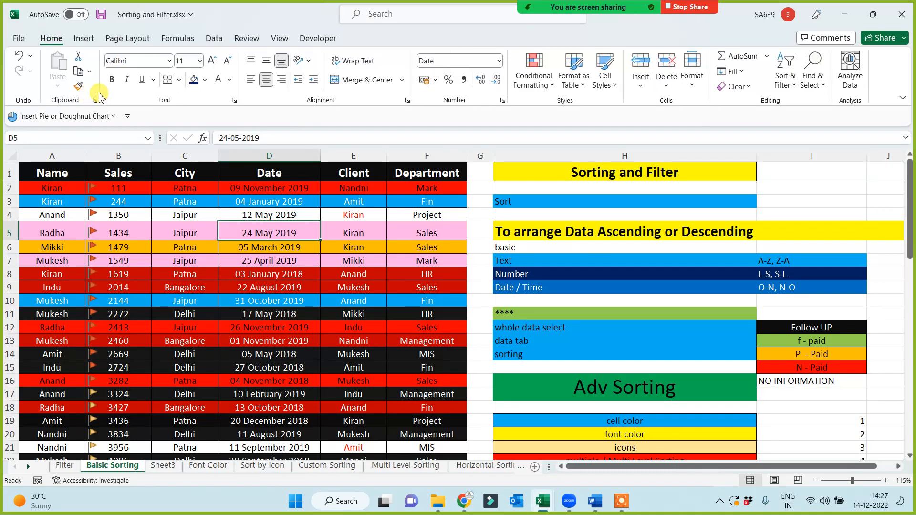
{"action": "left_click", "coordinate": [78, 86]}
{"action": "left_click", "coordinate": [807, 384]}
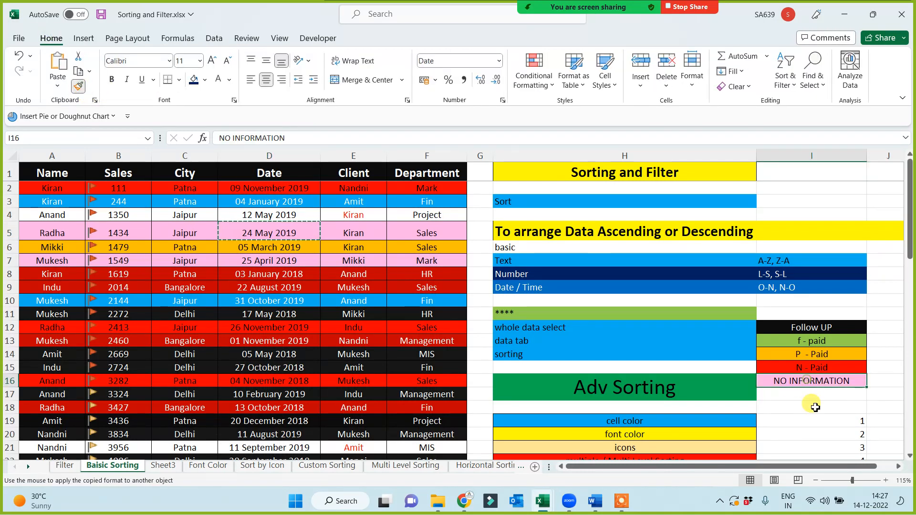
Go through each color legend entry in column I from Follow UP to NO INFORMATION, ending on the empty cell I18.
{"action": "key", "text": "Down"}
{"action": "key", "text": "Down"}
{"action": "left_click", "coordinate": [809, 327]}
{"action": "left_click", "coordinate": [813, 341]}
{"action": "left_click", "coordinate": [812, 354]}
{"action": "left_click", "coordinate": [807, 368]}
{"action": "left_click", "coordinate": [804, 383]}
{"action": "left_click", "coordinate": [808, 400]}
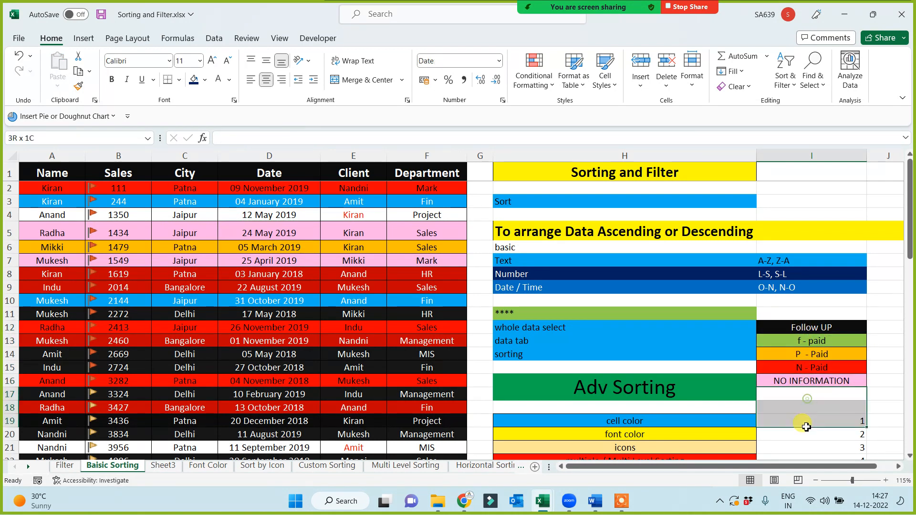
{"action": "left_click", "coordinate": [816, 409]}
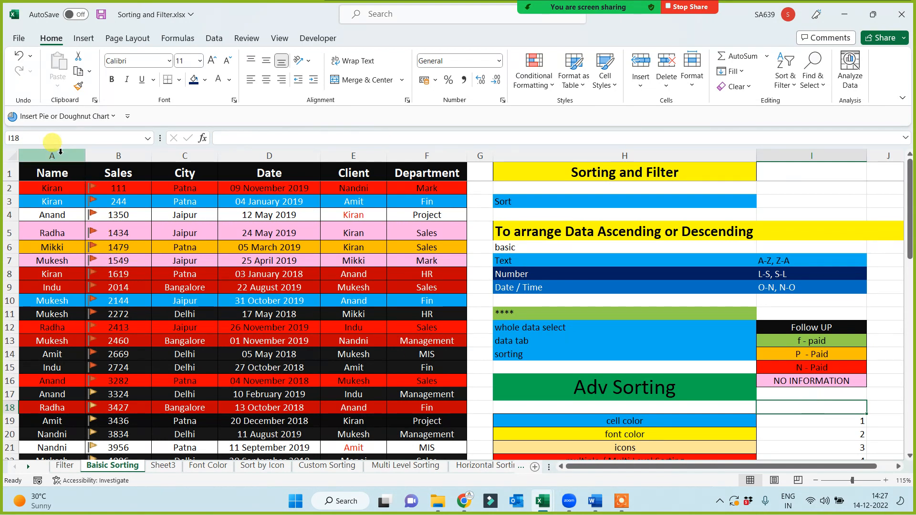
Go back through the color legend in column I from NO INFORMATION up to Follow UP, comparing it with the table rows.
{"action": "left_click_drag", "start_coordinate": [60, 154], "coordinate": [425, 261]}
{"action": "left_click", "coordinate": [825, 385]}
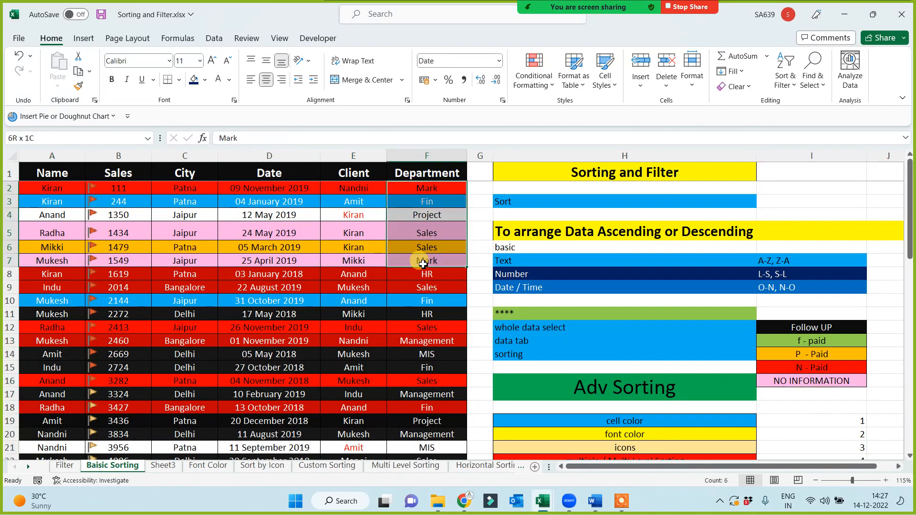
{"action": "left_click", "coordinate": [801, 381]}
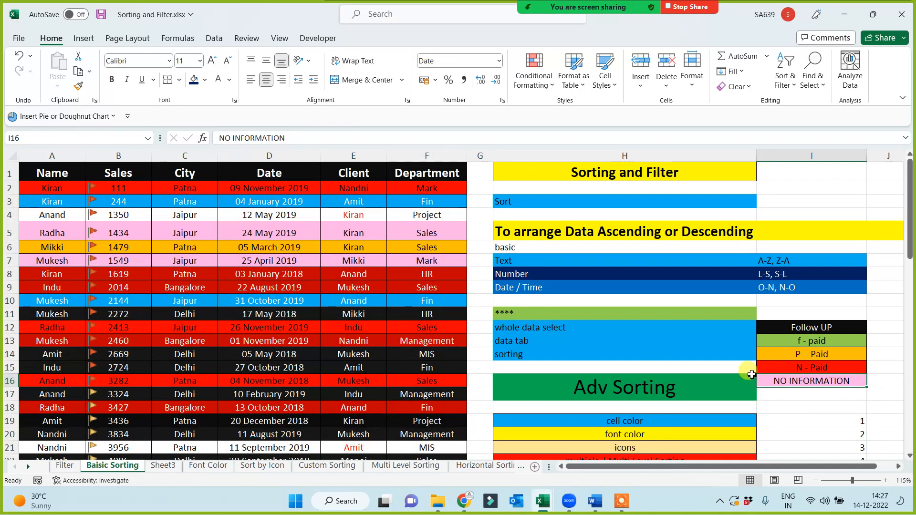
{"action": "left_click", "coordinate": [795, 368]}
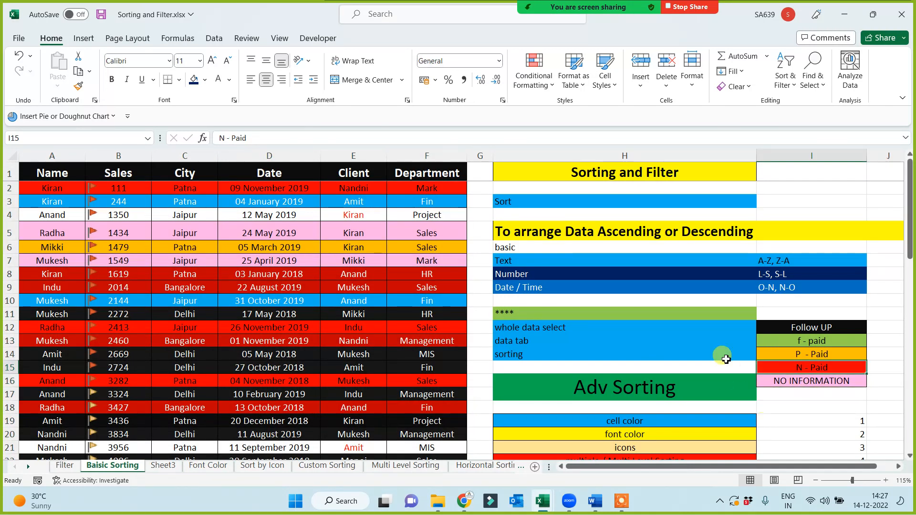
{"action": "left_click", "coordinate": [798, 354]}
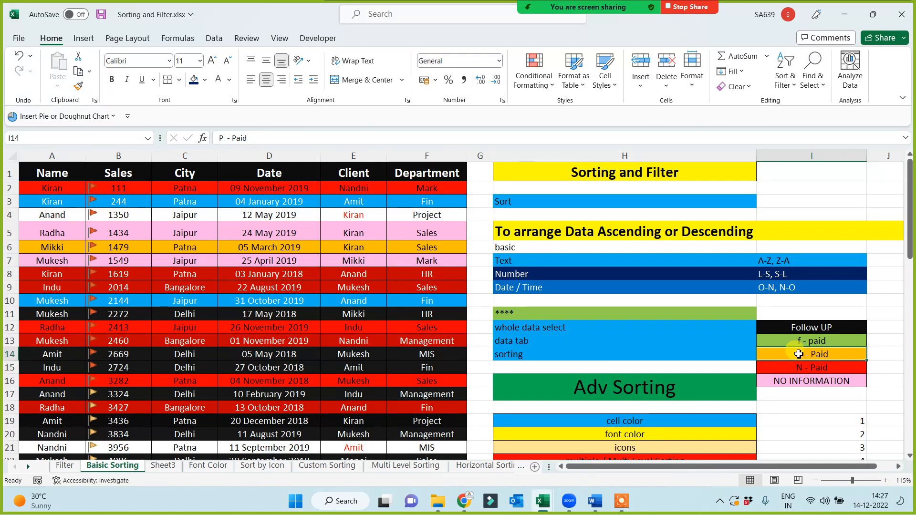
{"action": "left_click", "coordinate": [791, 341]}
{"action": "left_click", "coordinate": [793, 327]}
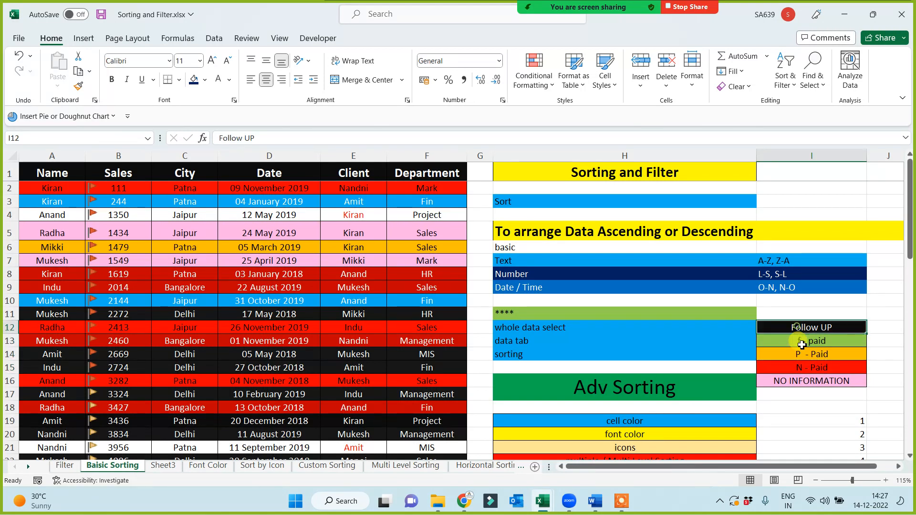
Open a custom sort for the table in columns A to F and set Name as the sort column.
{"action": "left_click_drag", "start_coordinate": [24, 158], "coordinate": [441, 188]}
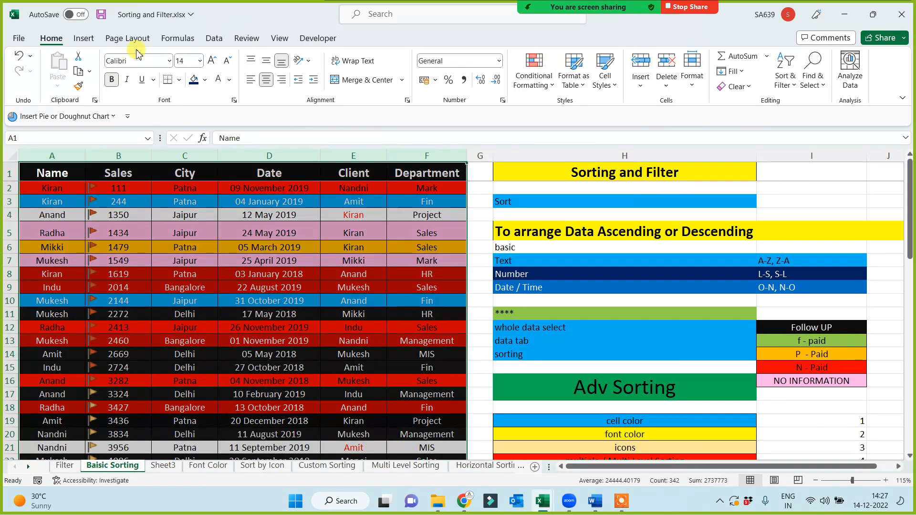
{"action": "left_click", "coordinate": [216, 39]}
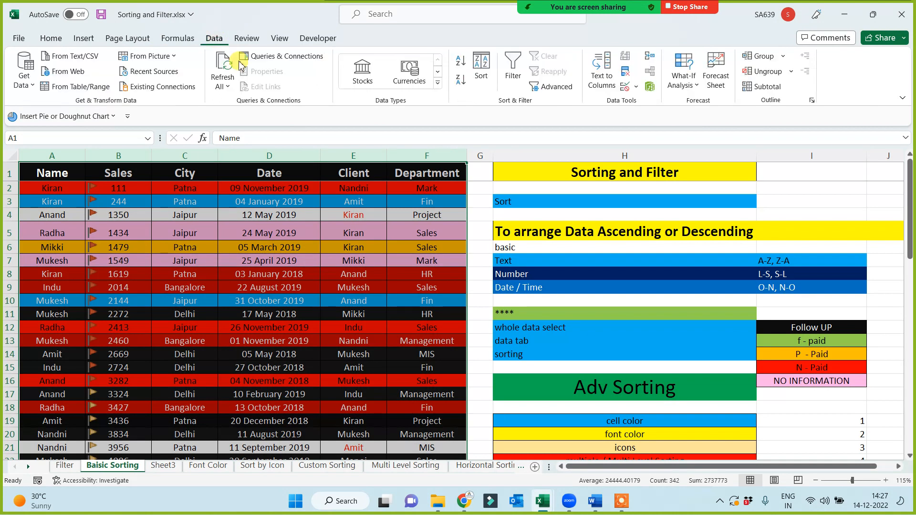
{"action": "left_click", "coordinate": [483, 68]}
{"action": "left_click_drag", "start_coordinate": [299, 242], "coordinate": [410, 215]}
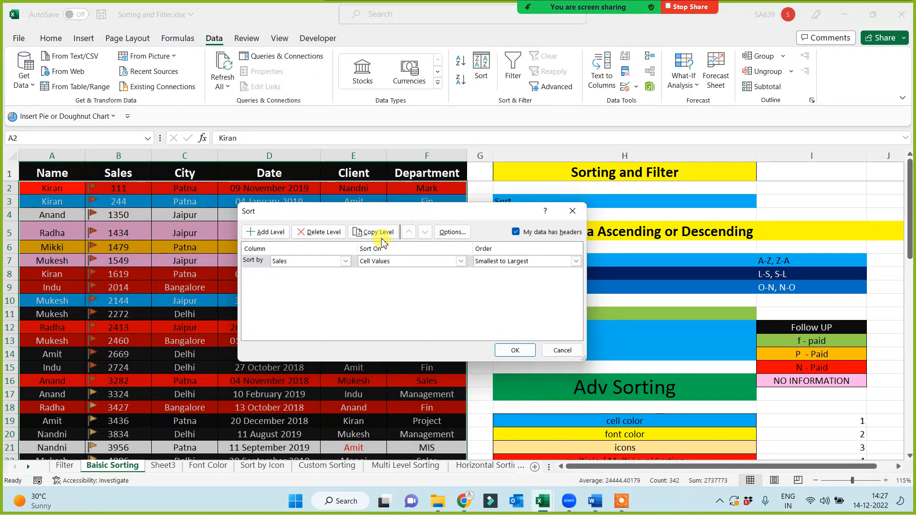
{"action": "left_click", "coordinate": [288, 265]}
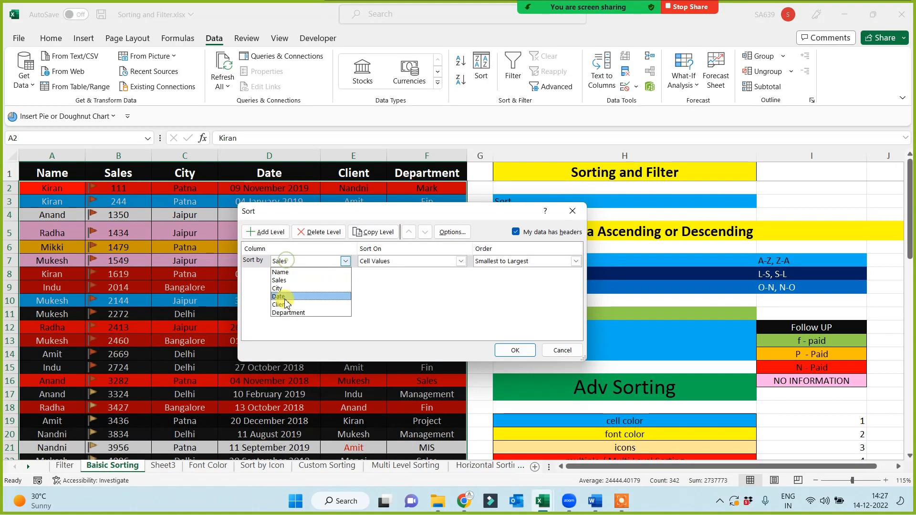
{"action": "left_click", "coordinate": [289, 273]}
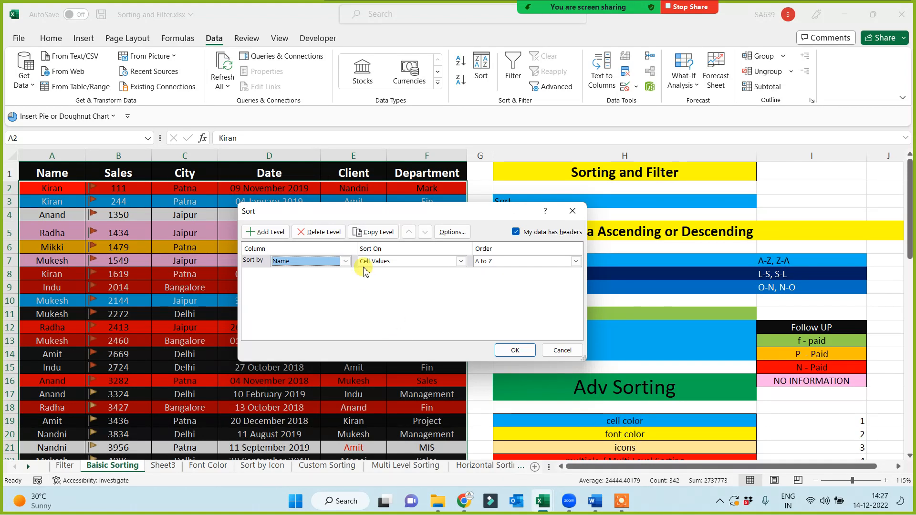
Make the Name level sort on Cell Color, comparing it with the Cell Values option.
{"action": "left_click", "coordinate": [384, 262]}
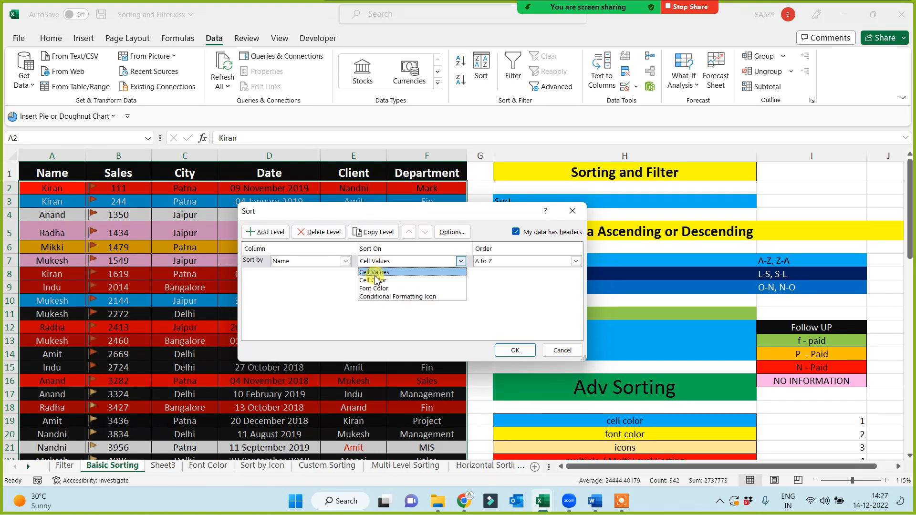
{"action": "left_click", "coordinate": [374, 280]}
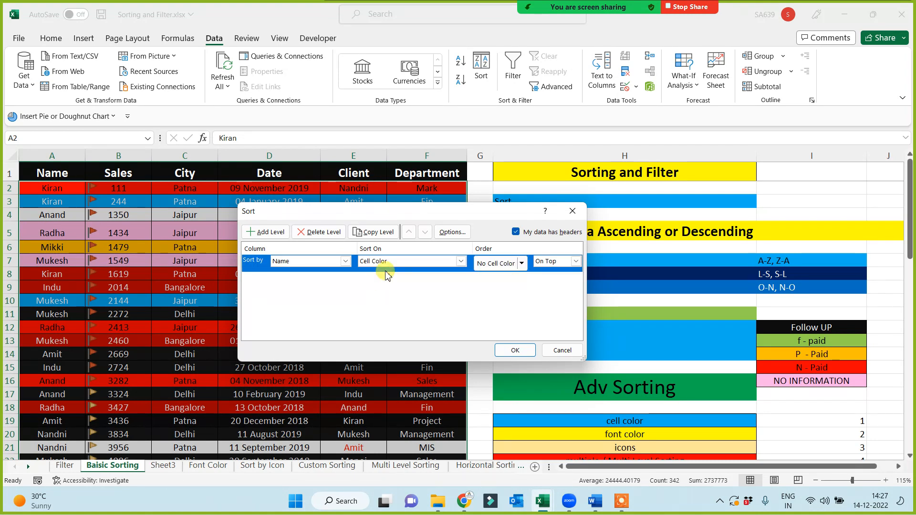
{"action": "left_click", "coordinate": [382, 262]}
{"action": "left_click", "coordinate": [386, 270]}
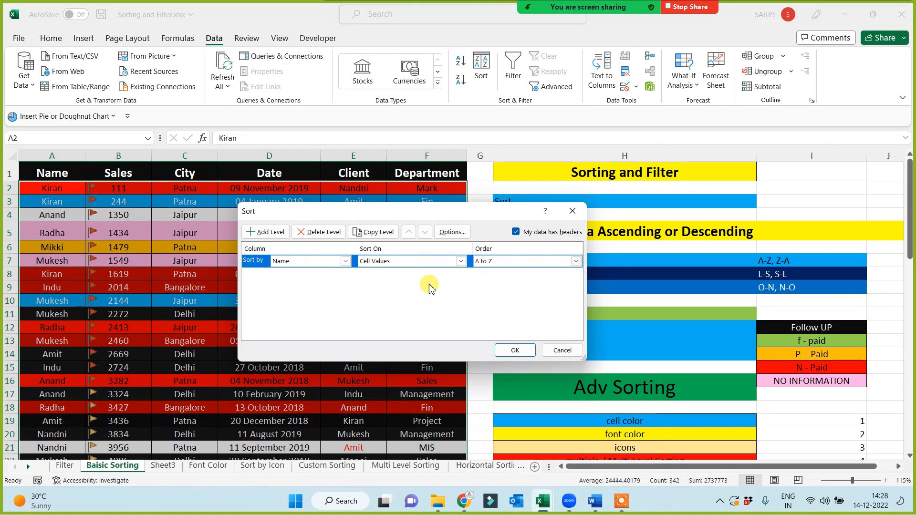
{"action": "left_click", "coordinate": [395, 261]}
{"action": "left_click", "coordinate": [384, 281]}
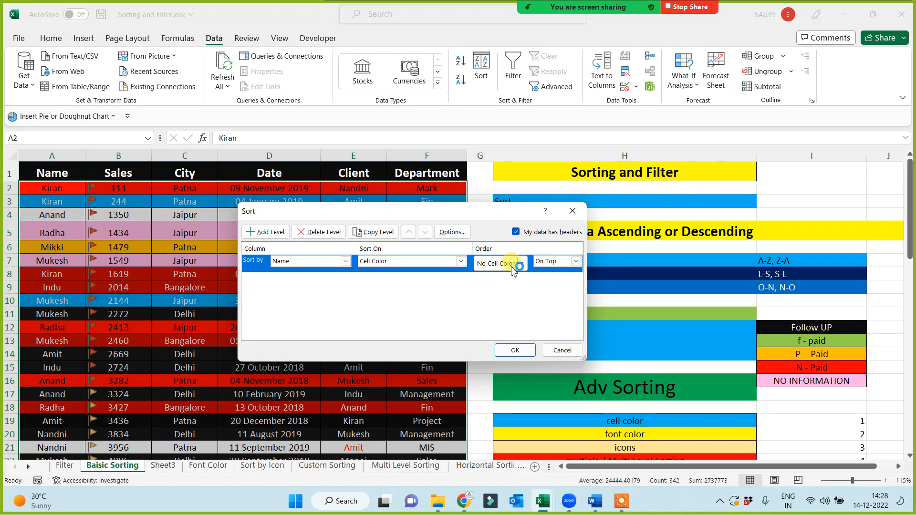
Set the first sort level's order to the pink cell color, placed On Top.
{"action": "left_click", "coordinate": [559, 265]}
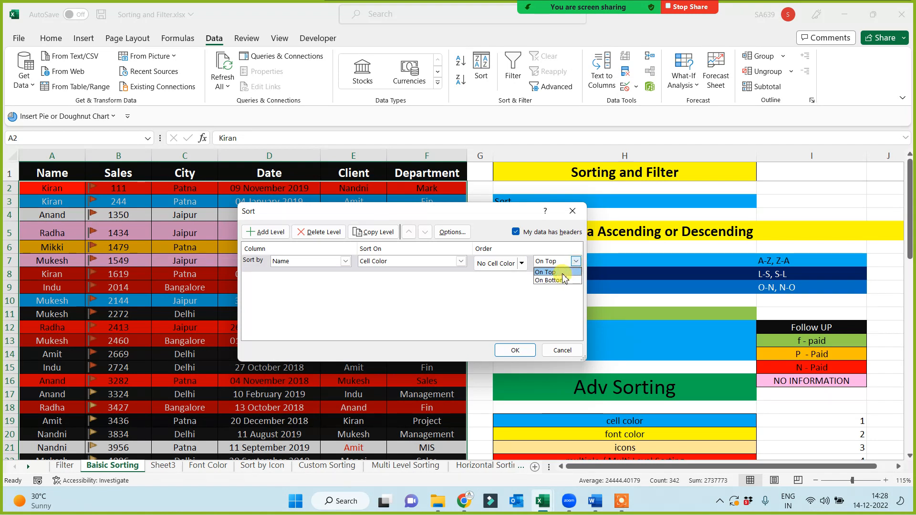
{"action": "left_click", "coordinate": [564, 274]}
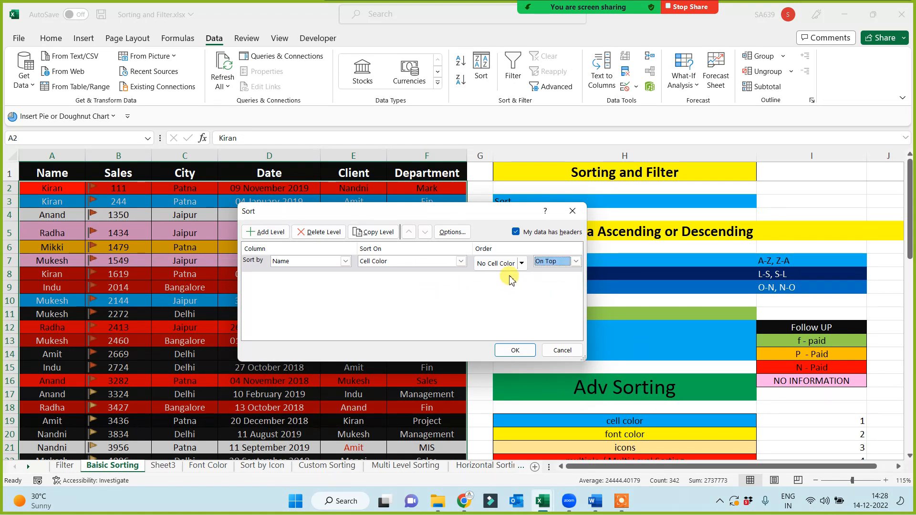
{"action": "left_click", "coordinate": [523, 264]}
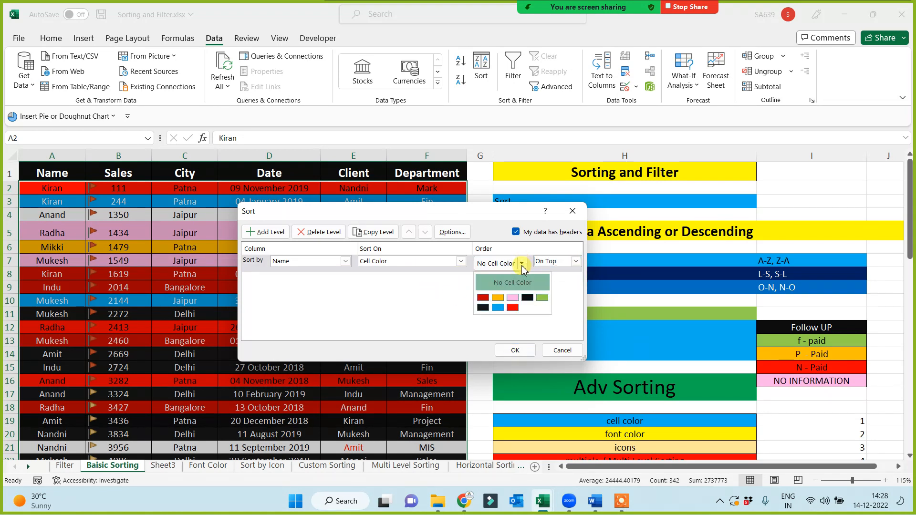
{"action": "left_click", "coordinate": [513, 299]}
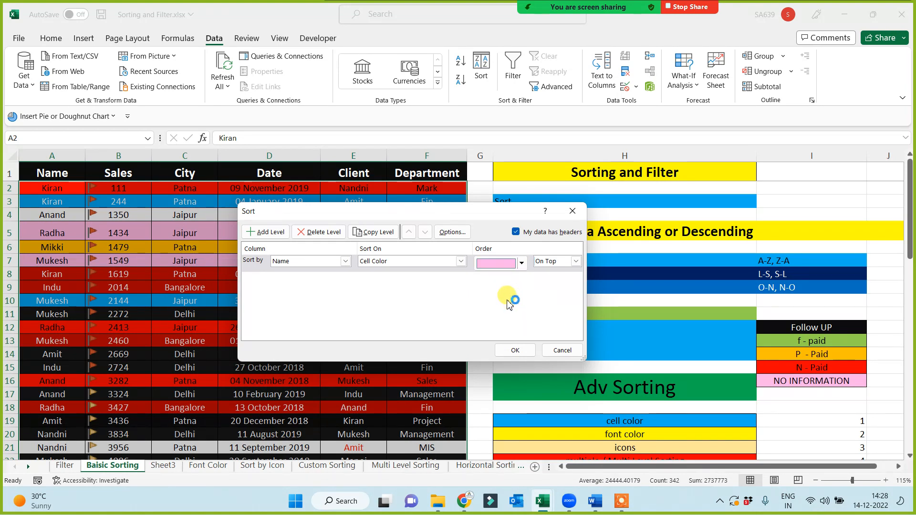
Copy the Name cell color level twice, setting the second level to bright red and the third to orange, both On Top.
{"action": "left_click", "coordinate": [374, 232]}
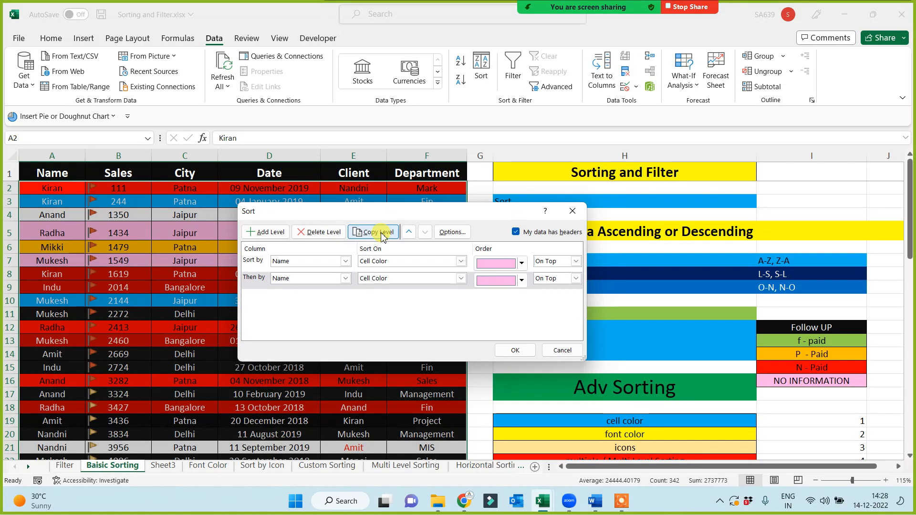
{"action": "left_click", "coordinate": [522, 281]}
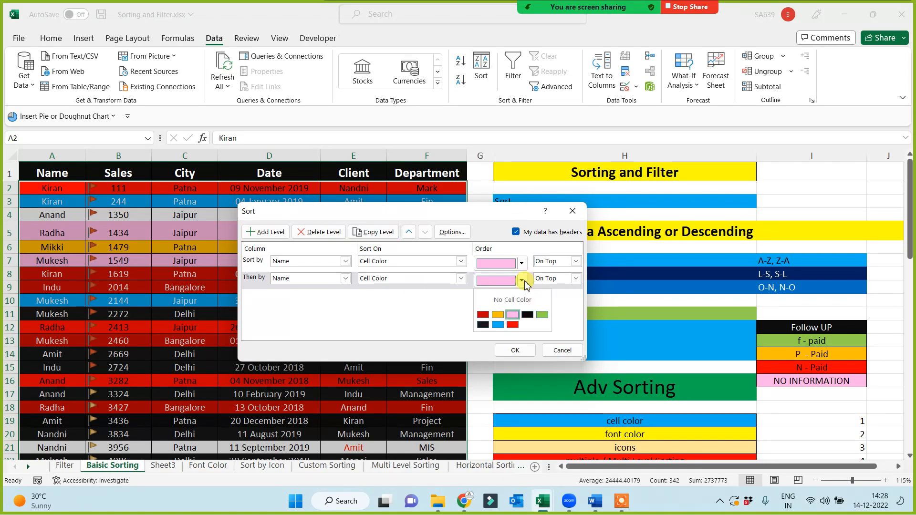
{"action": "left_click", "coordinate": [513, 325]}
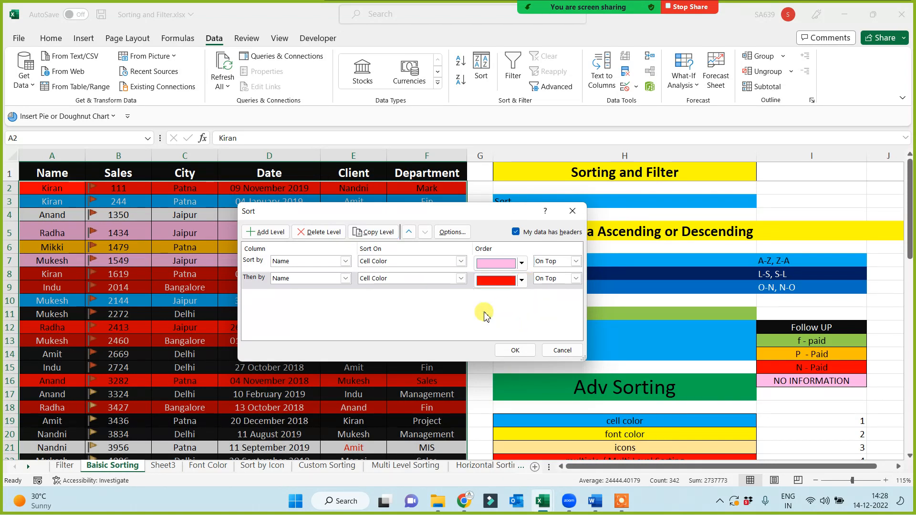
{"action": "left_click", "coordinate": [374, 232]}
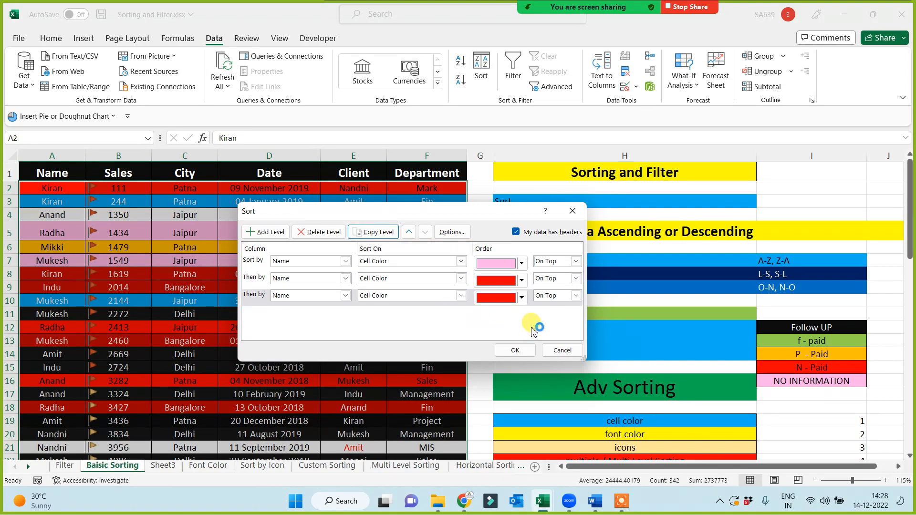
{"action": "left_click", "coordinate": [522, 297]}
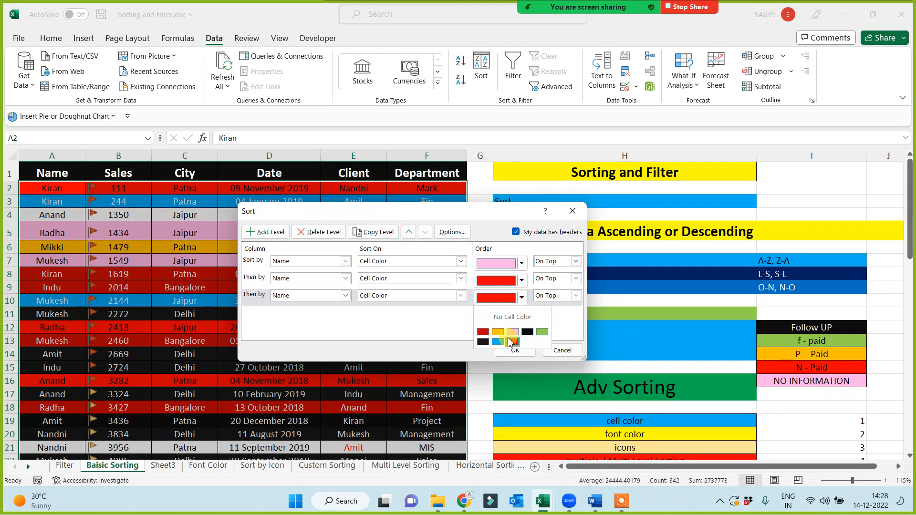
{"action": "left_click", "coordinate": [498, 328]}
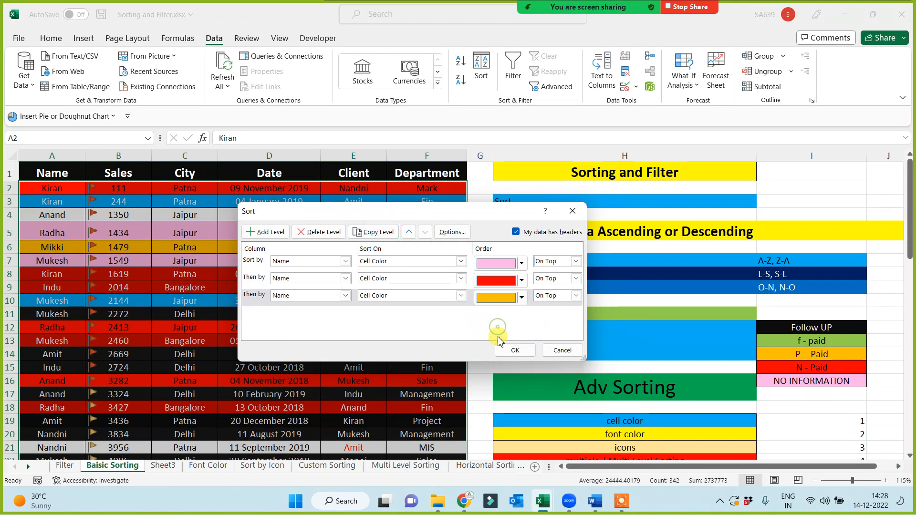
Add a fourth copied level with green On Top and apply the cell color sort to the table.
{"action": "left_click", "coordinate": [378, 232]}
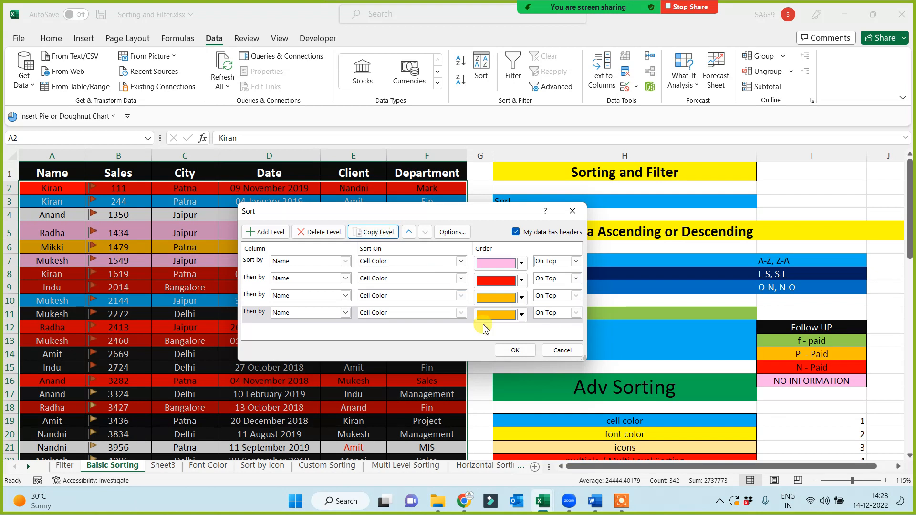
{"action": "left_click", "coordinate": [522, 314]}
{"action": "left_click", "coordinate": [542, 349]}
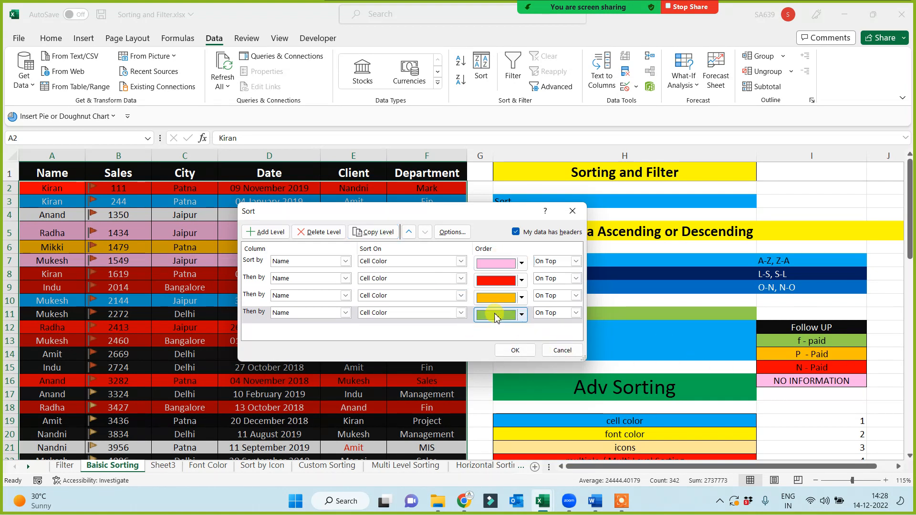
{"action": "left_click", "coordinate": [499, 279]}
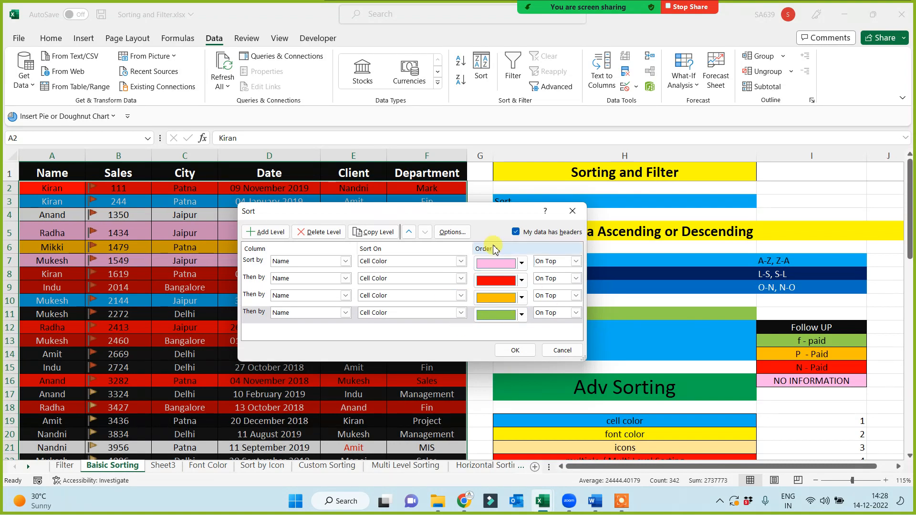
{"action": "left_click", "coordinate": [487, 265]}
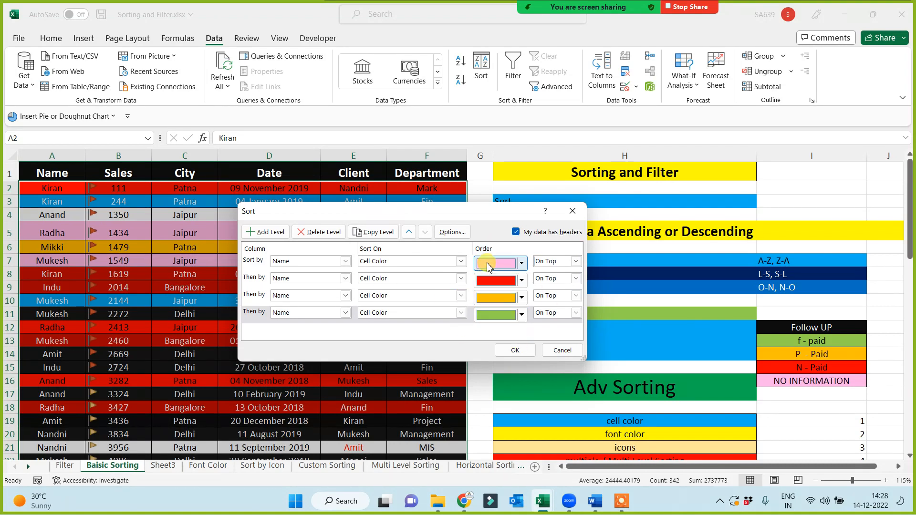
{"action": "left_click", "coordinate": [516, 350]}
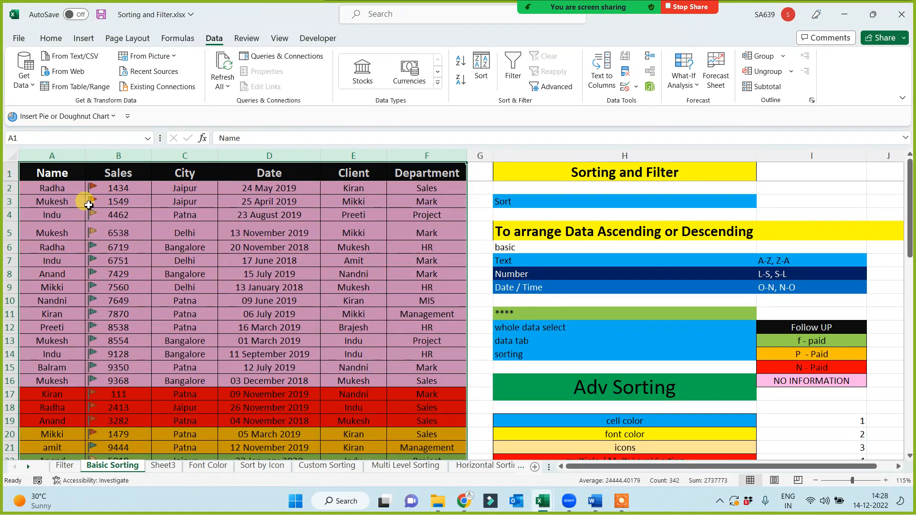
Examine the sorted pink, red, orange and green row groups against the legend, including the remaining rows below them.
{"action": "left_click_drag", "start_coordinate": [50, 188], "coordinate": [419, 381]}
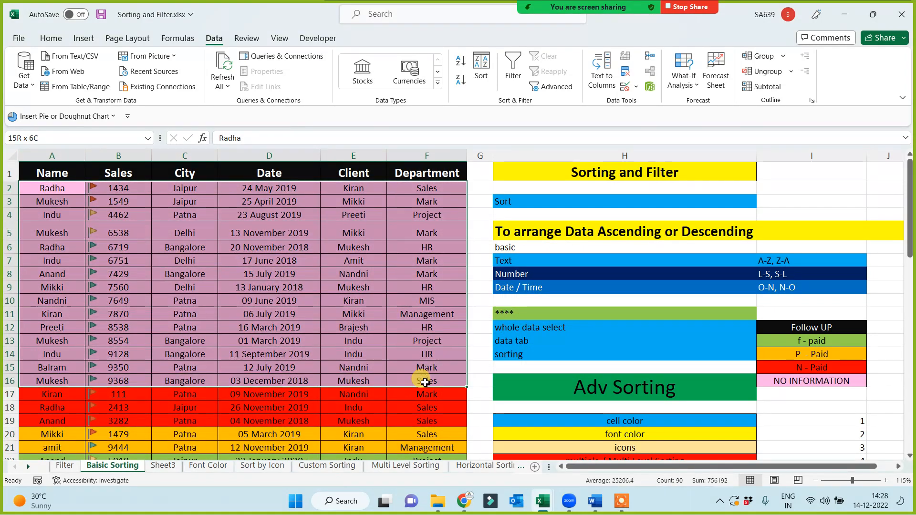
{"action": "left_click", "coordinate": [812, 385]}
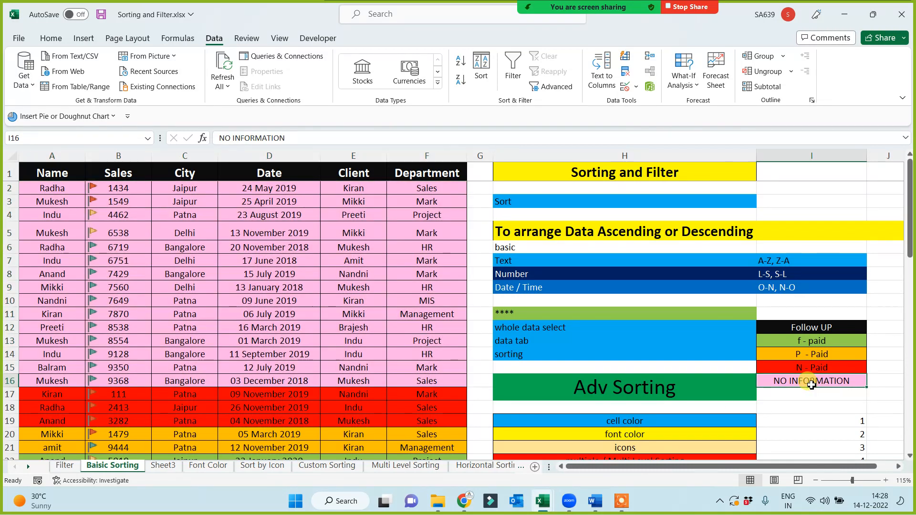
{"action": "scroll", "coordinate": [560, 413], "scroll_direction": "down", "scroll_amount": 1}
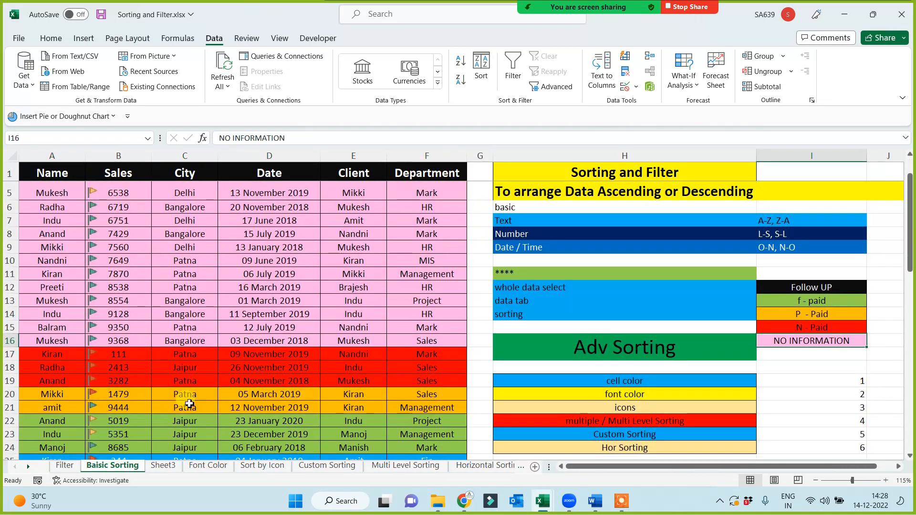
{"action": "left_click_drag", "start_coordinate": [52, 354], "coordinate": [443, 381]}
{"action": "left_click_drag", "start_coordinate": [50, 395], "coordinate": [433, 413]}
{"action": "scroll", "coordinate": [374, 434], "scroll_direction": "down", "scroll_amount": 3}
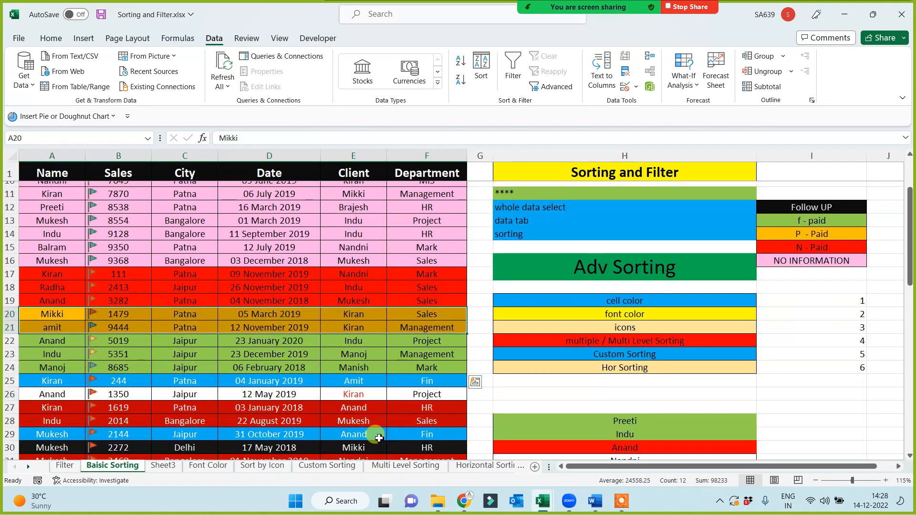
{"action": "left_click_drag", "start_coordinate": [37, 300], "coordinate": [432, 327]}
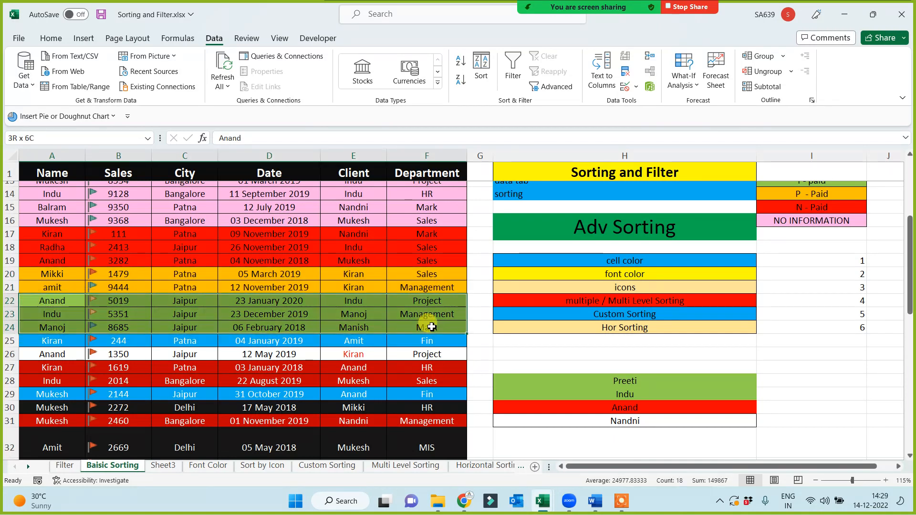
{"action": "left_click", "coordinate": [398, 344]}
{"action": "scroll", "coordinate": [396, 377], "scroll_direction": "down", "scroll_amount": 8}
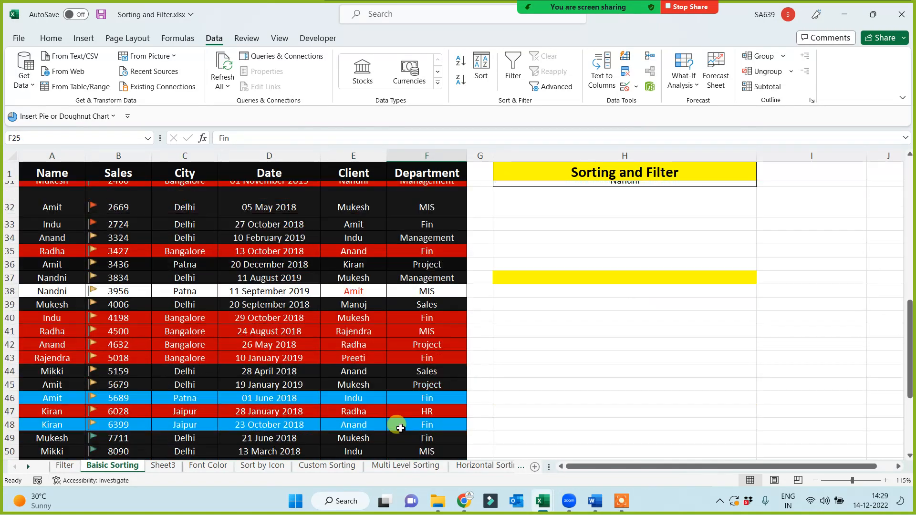
Reopen the sort settings for columns A to F and copy the pink Name cell color level, setting the copy to black, On Top.
{"action": "scroll", "coordinate": [401, 431], "scroll_direction": "up", "scroll_amount": 11}
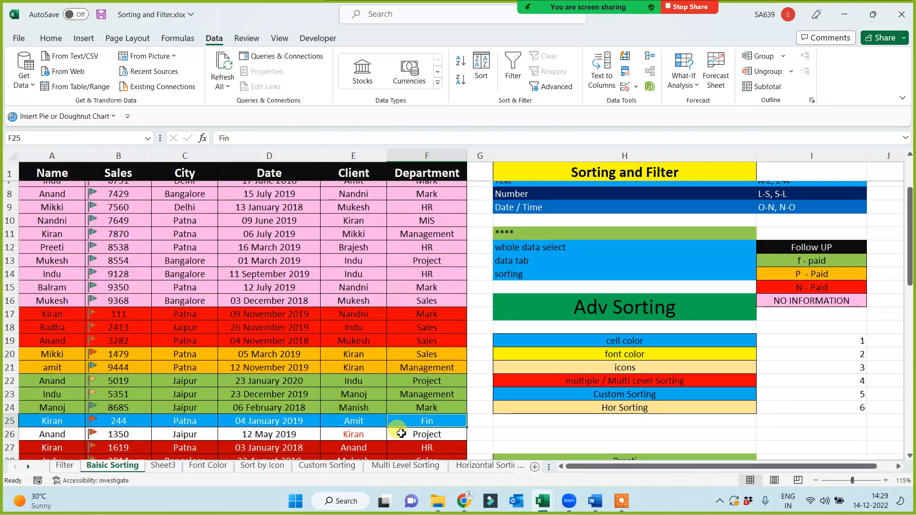
{"action": "scroll", "coordinate": [401, 433], "scroll_direction": "up", "scroll_amount": 2}
{"action": "left_click_drag", "start_coordinate": [42, 152], "coordinate": [420, 170]}
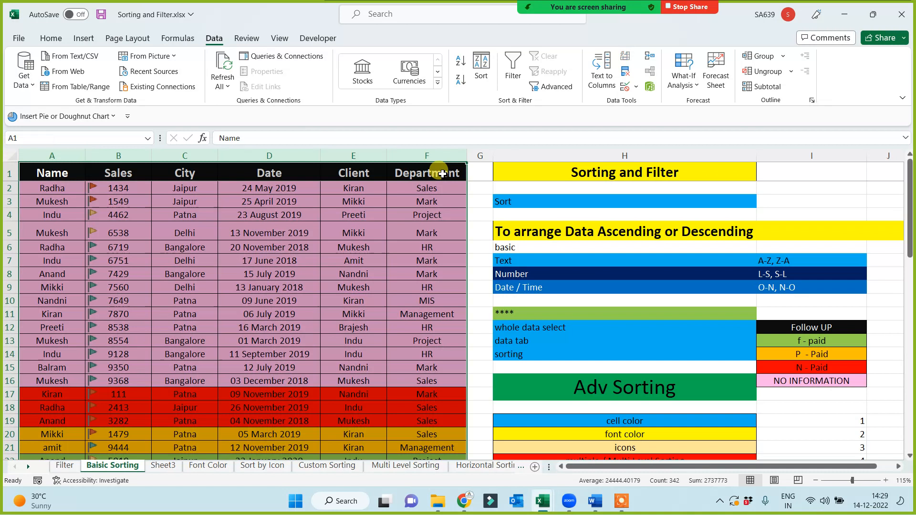
{"action": "left_click", "coordinate": [476, 71]}
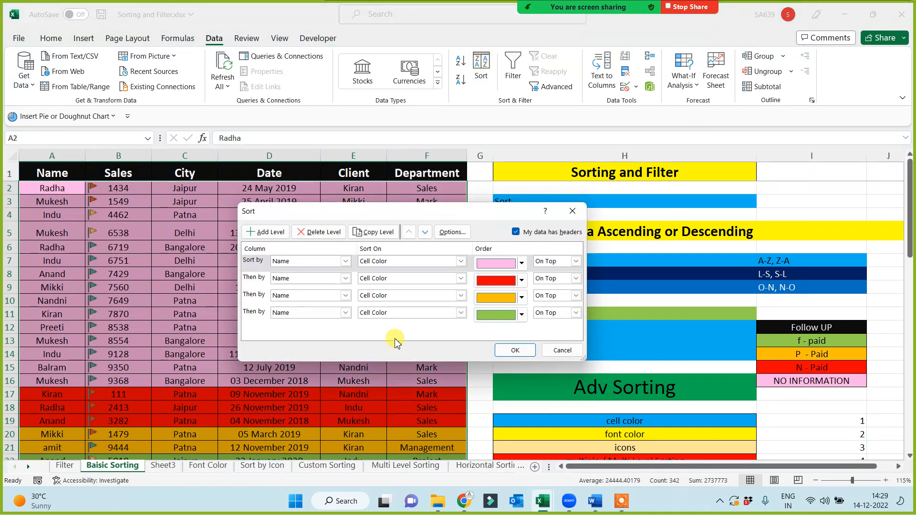
{"action": "left_click", "coordinate": [384, 234]}
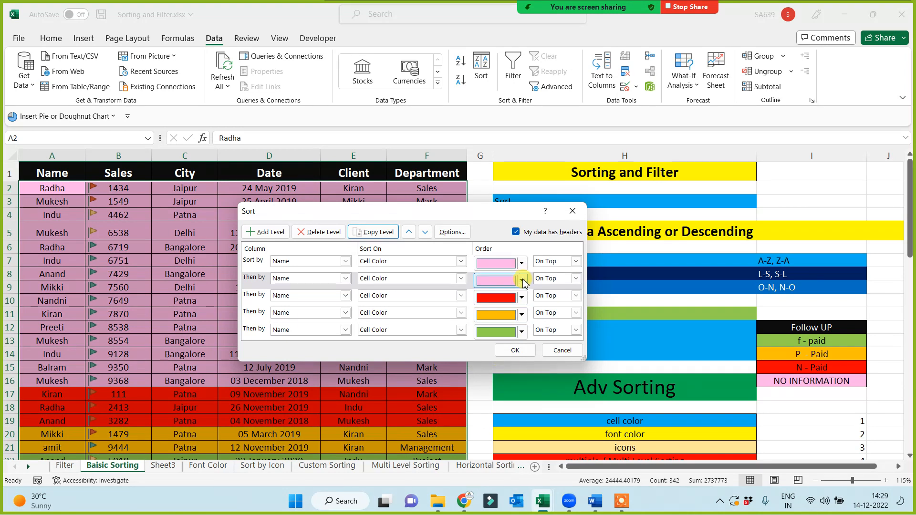
{"action": "left_click", "coordinate": [524, 282]}
{"action": "left_click", "coordinate": [512, 318]}
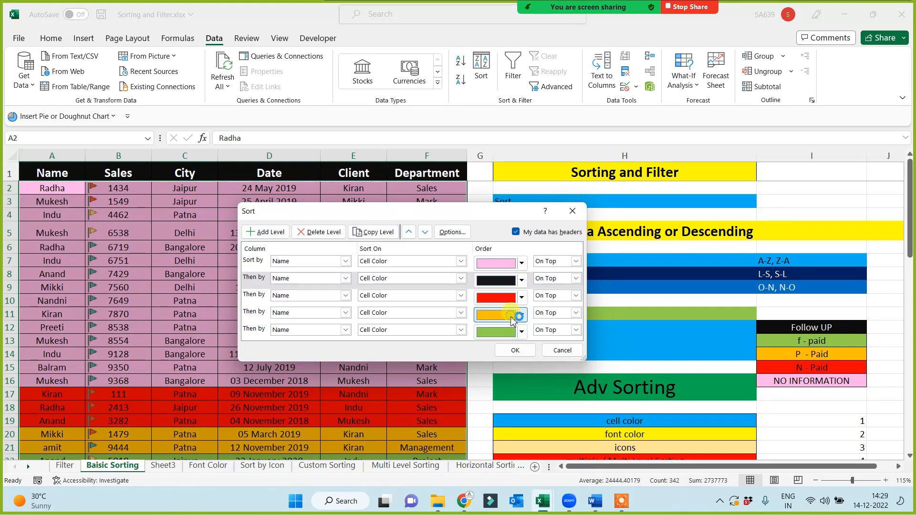
Copy the Name cell color level twice more, setting dark red and blue below black, both On Top, and apply the sort.
{"action": "left_click", "coordinate": [382, 232]}
{"action": "left_click", "coordinate": [512, 297]}
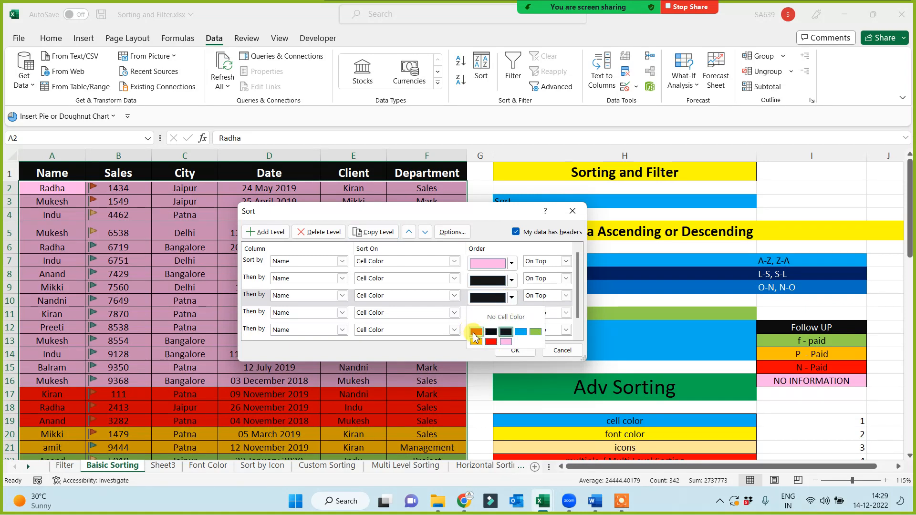
{"action": "left_click", "coordinate": [476, 334]}
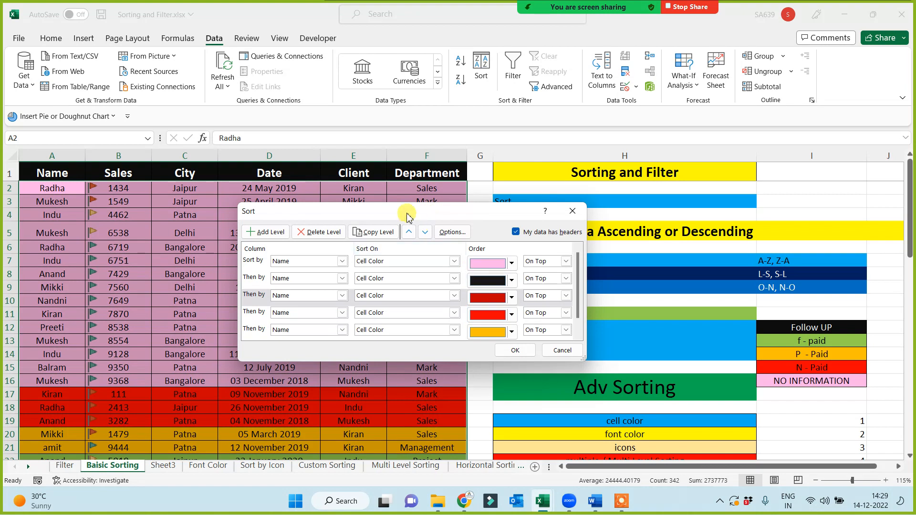
{"action": "left_click", "coordinate": [398, 234]}
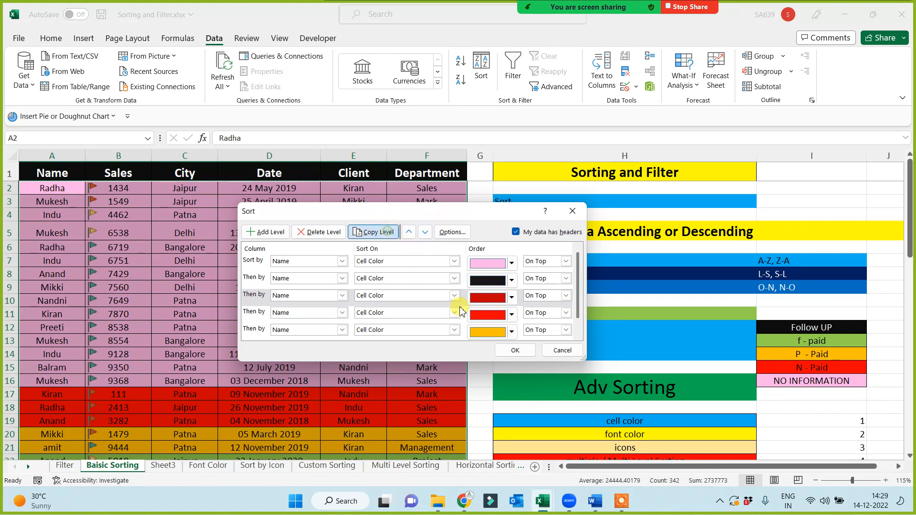
{"action": "left_click", "coordinate": [512, 315]}
{"action": "left_click", "coordinate": [521, 349]}
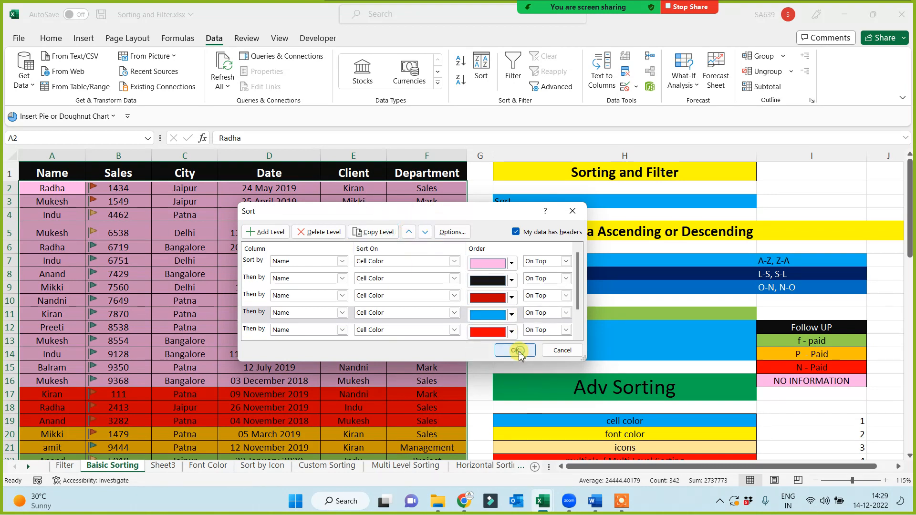
{"action": "left_click", "coordinate": [515, 351]}
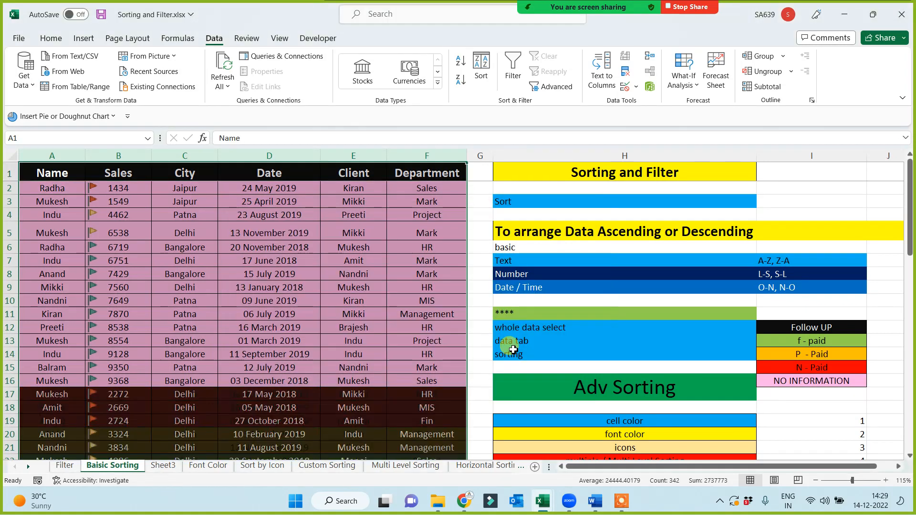
Examine the order of the color groups through the whole sorted table and select the cell color topic in the Adv Sorting list.
{"action": "left_click", "coordinate": [415, 232]}
{"action": "scroll", "coordinate": [418, 303], "scroll_direction": "down", "scroll_amount": 9}
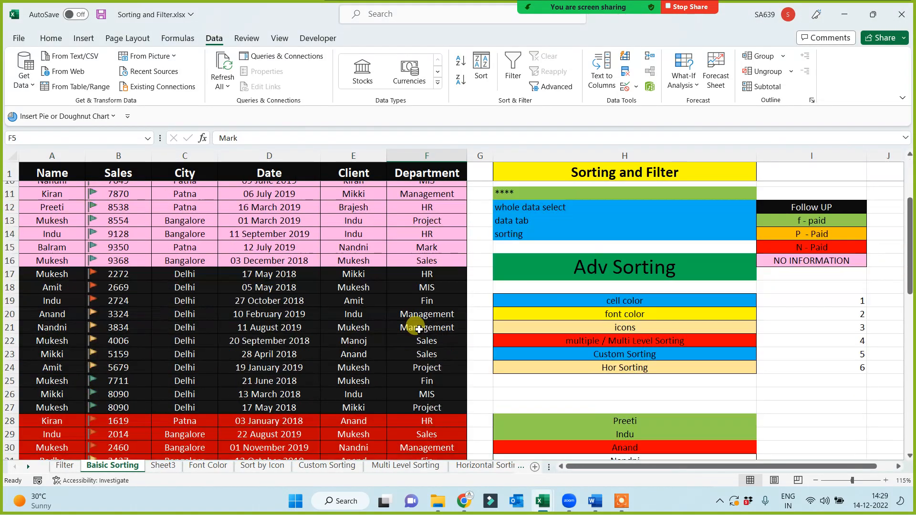
{"action": "scroll", "coordinate": [426, 236], "scroll_direction": "down", "scroll_amount": 7}
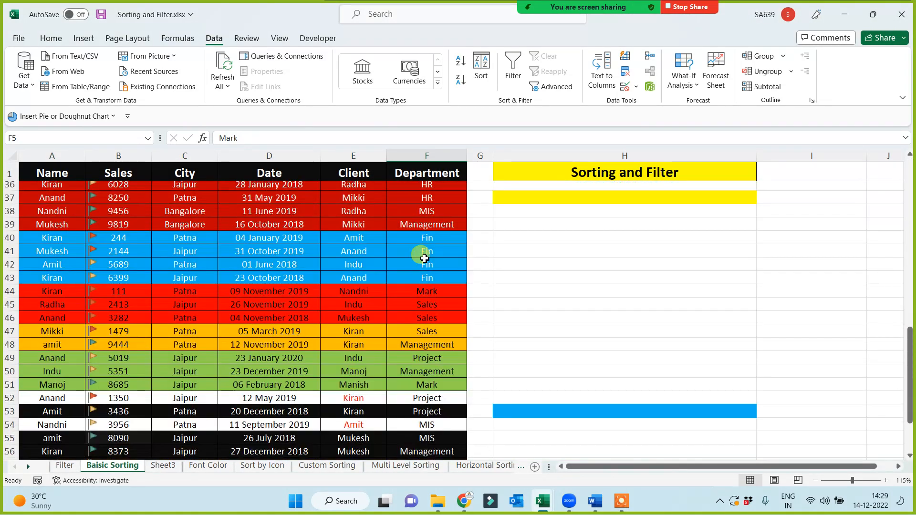
{"action": "scroll", "coordinate": [408, 285], "scroll_direction": "up", "scroll_amount": 16}
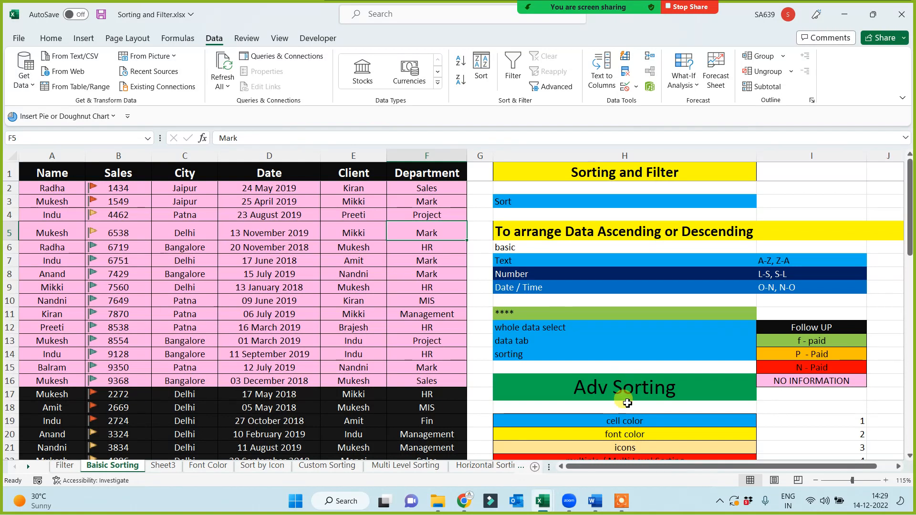
{"action": "left_click", "coordinate": [599, 421]}
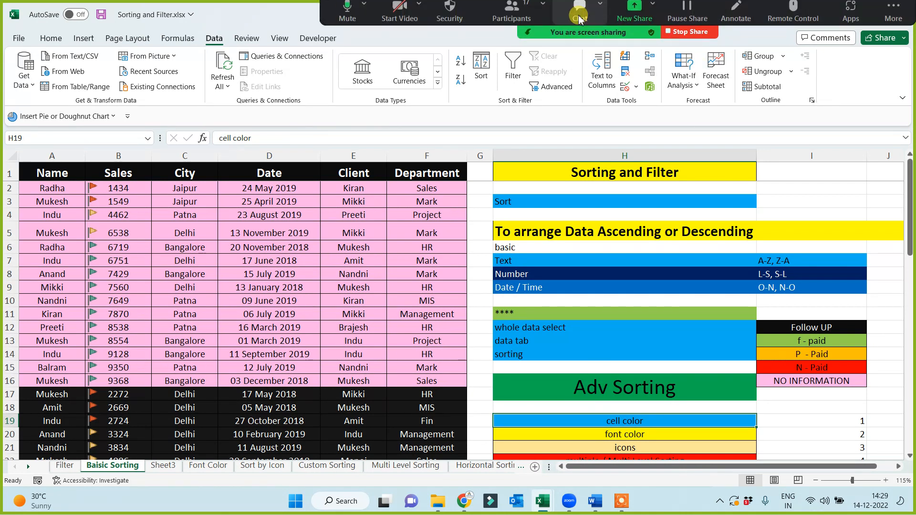
Check the meeting's participants list and minimize it.
{"action": "left_click", "coordinate": [520, 18]}
{"action": "mouse_move", "coordinate": [806, 117]}
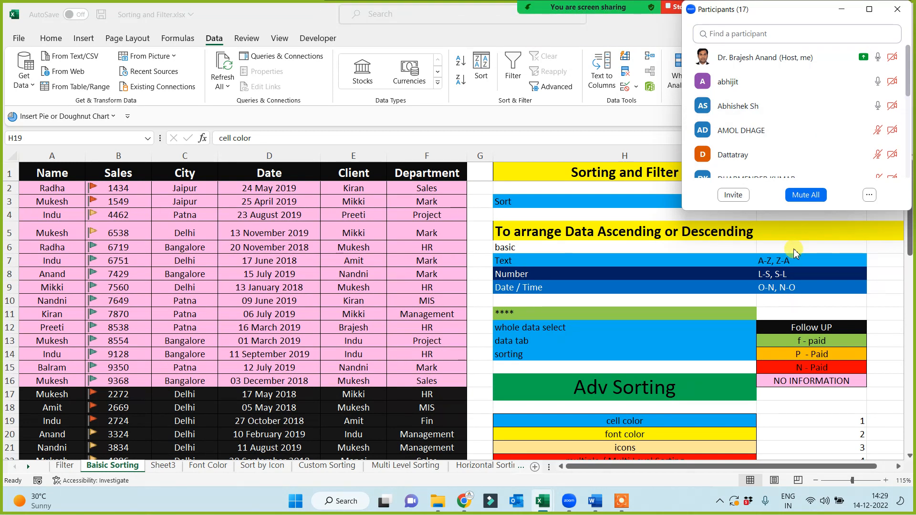
{"action": "left_click", "coordinate": [842, 9]}
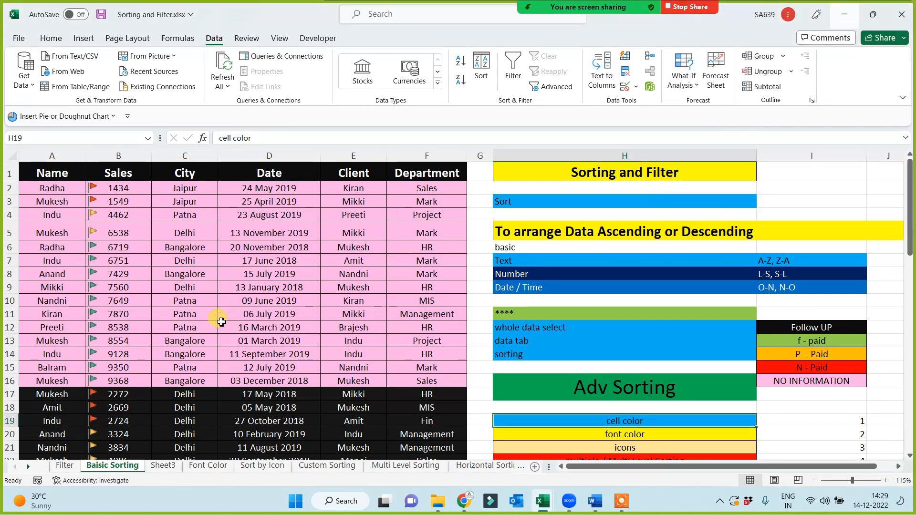
Examine the pink, black and dark red row groups of the sorted table alongside the Follow UP color legend.
{"action": "scroll", "coordinate": [221, 322], "scroll_direction": "down", "scroll_amount": 1}
{"action": "left_click_drag", "start_coordinate": [180, 225], "coordinate": [179, 314]}
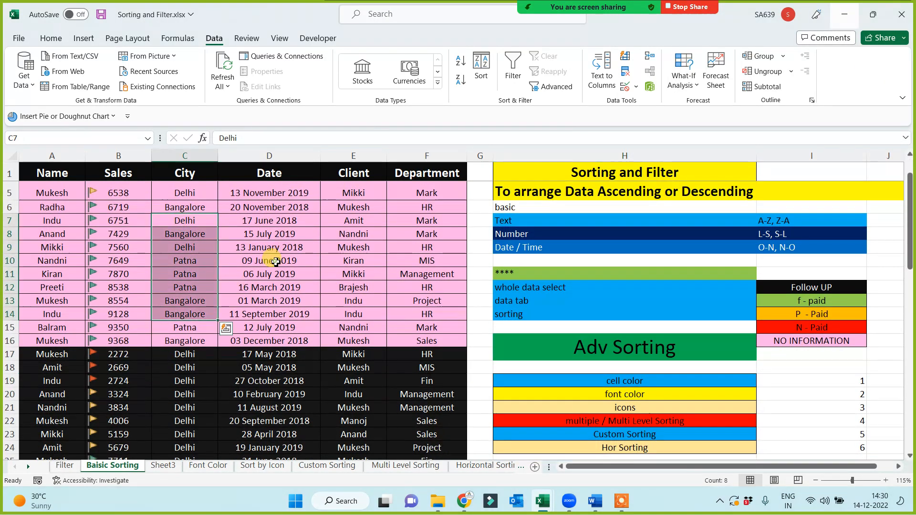
{"action": "left_click", "coordinate": [274, 262]}
{"action": "left_click", "coordinate": [412, 276]}
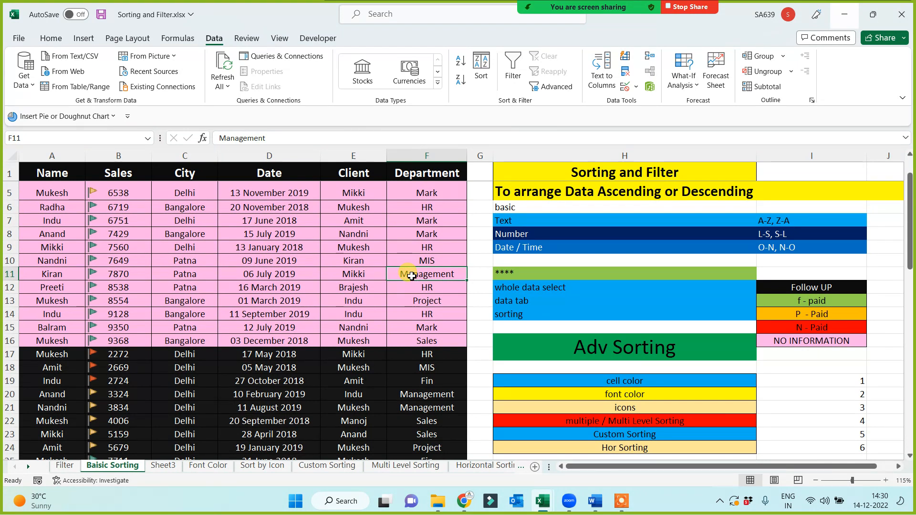
{"action": "scroll", "coordinate": [210, 317], "scroll_direction": "up", "scroll_amount": 1}
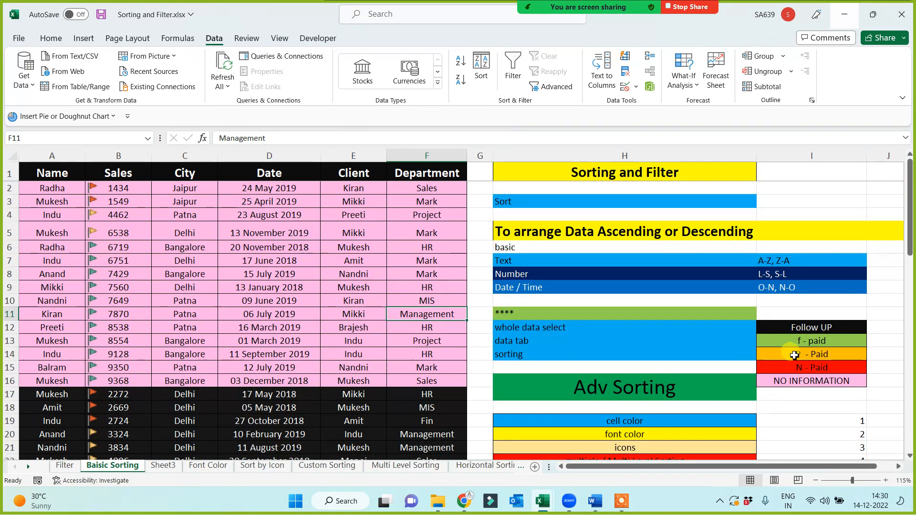
{"action": "left_click", "coordinate": [391, 296]}
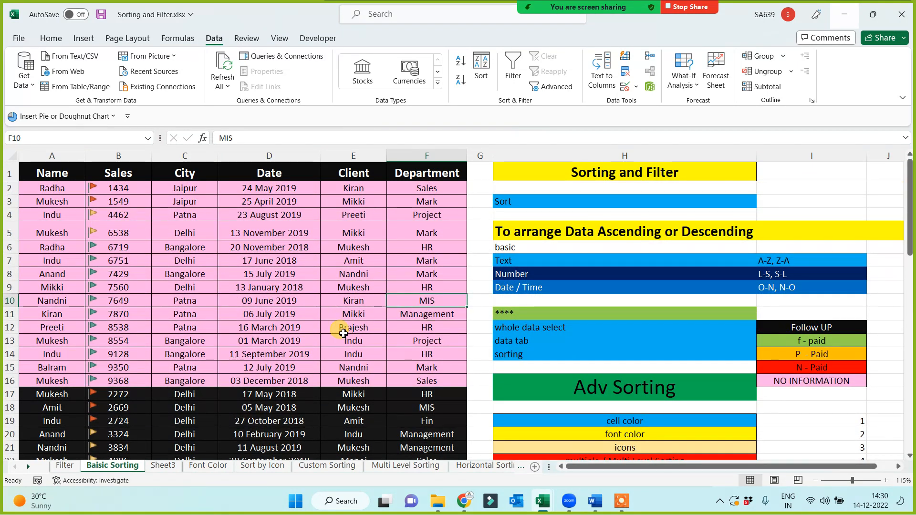
{"action": "left_click_drag", "start_coordinate": [70, 233], "coordinate": [417, 329]}
{"action": "scroll", "coordinate": [378, 351], "scroll_direction": "down", "scroll_amount": 4}
{"action": "left_click_drag", "start_coordinate": [39, 288], "coordinate": [418, 339]}
{"action": "scroll", "coordinate": [239, 395], "scroll_direction": "down", "scroll_amount": 3}
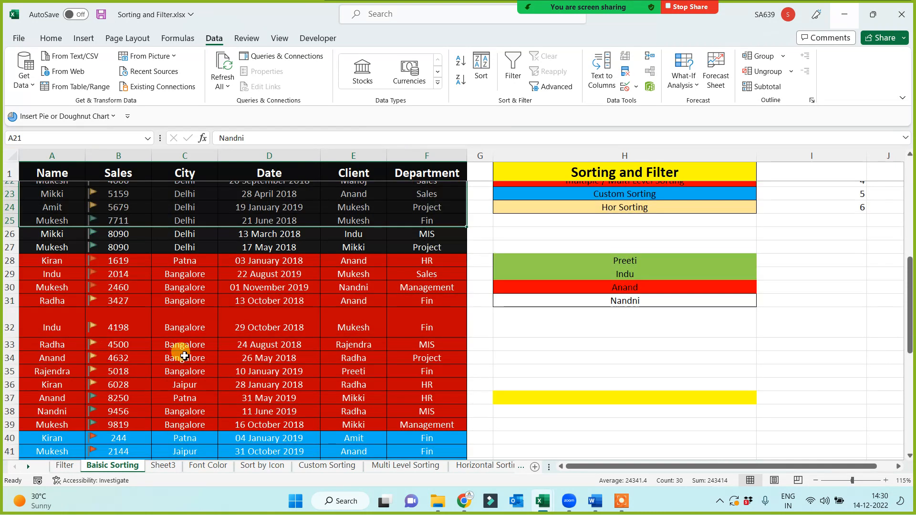
{"action": "scroll", "coordinate": [565, 380], "scroll_direction": "up", "scroll_amount": 6}
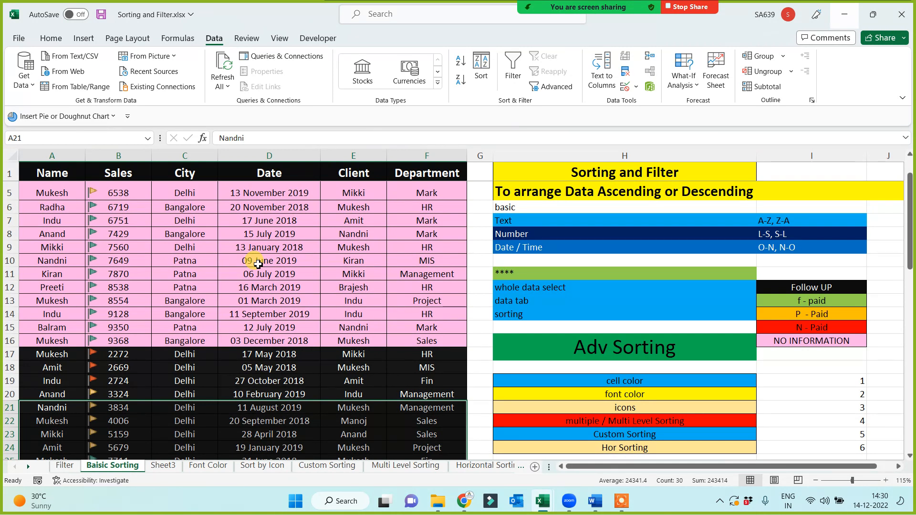
Select the font color topic, switch to the Font Color sheet and review its Criteria and Status Course legend.
{"action": "left_click", "coordinate": [635, 394]}
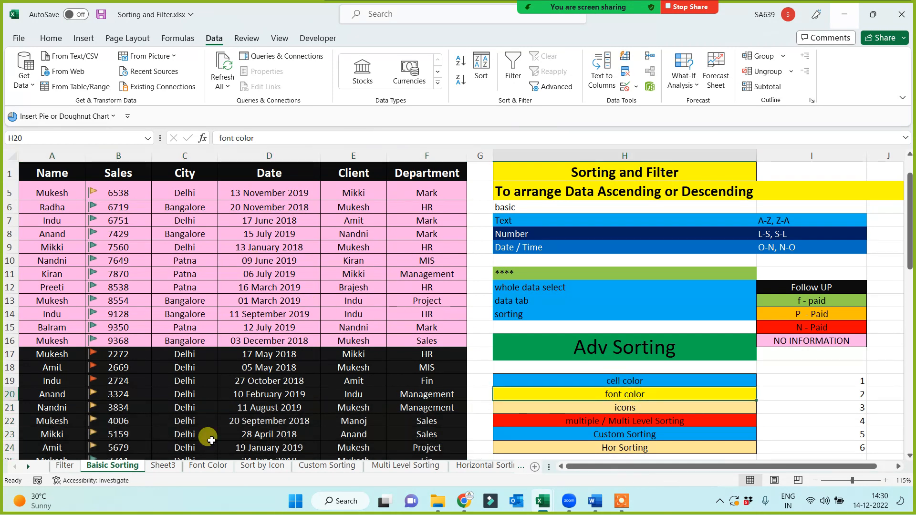
{"action": "left_click", "coordinate": [208, 466]}
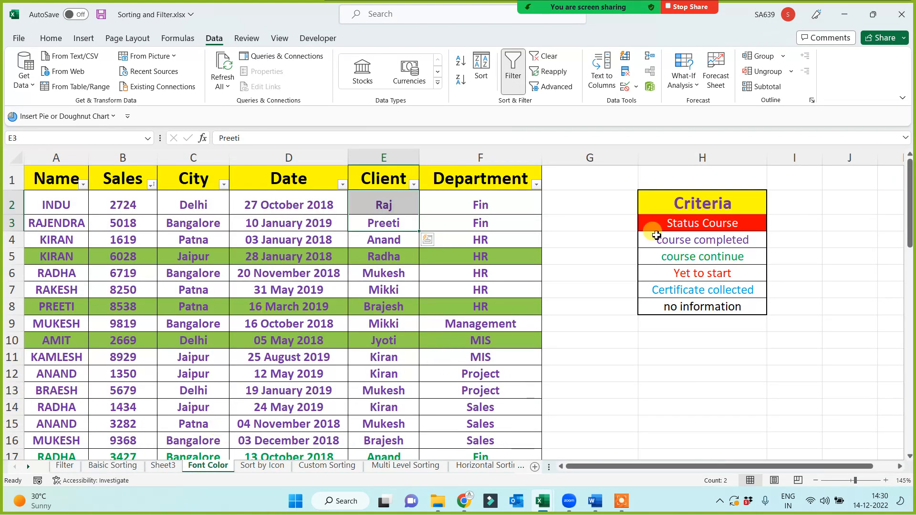
{"action": "left_click", "coordinate": [698, 203]}
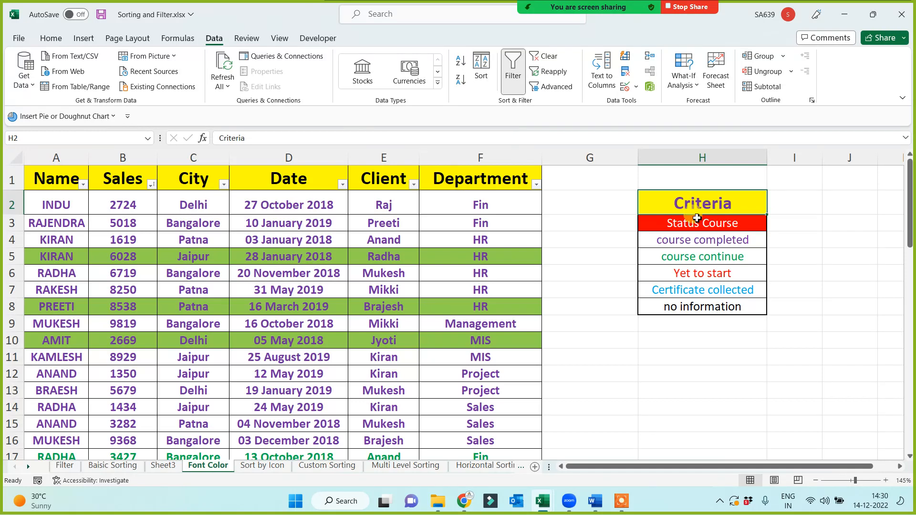
{"action": "left_click", "coordinate": [693, 226]}
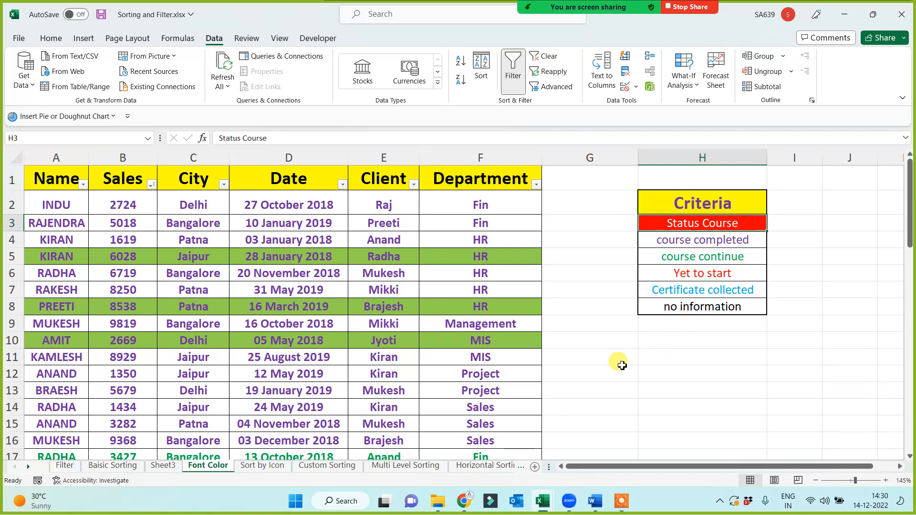
Clear the existing sort levels for columns A to F, add a Date level on cell values and sort the table oldest to newest.
{"action": "left_click_drag", "start_coordinate": [481, 158], "coordinate": [56, 157]}
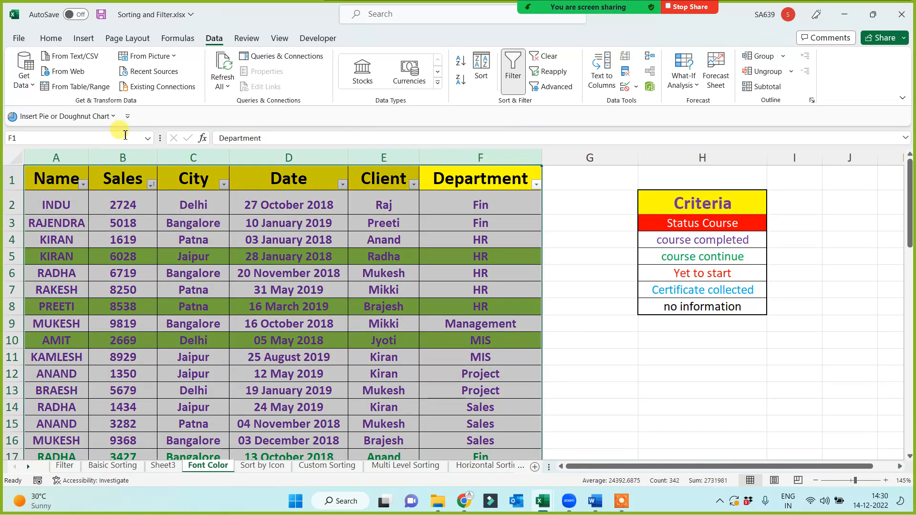
{"action": "left_click", "coordinate": [481, 71]}
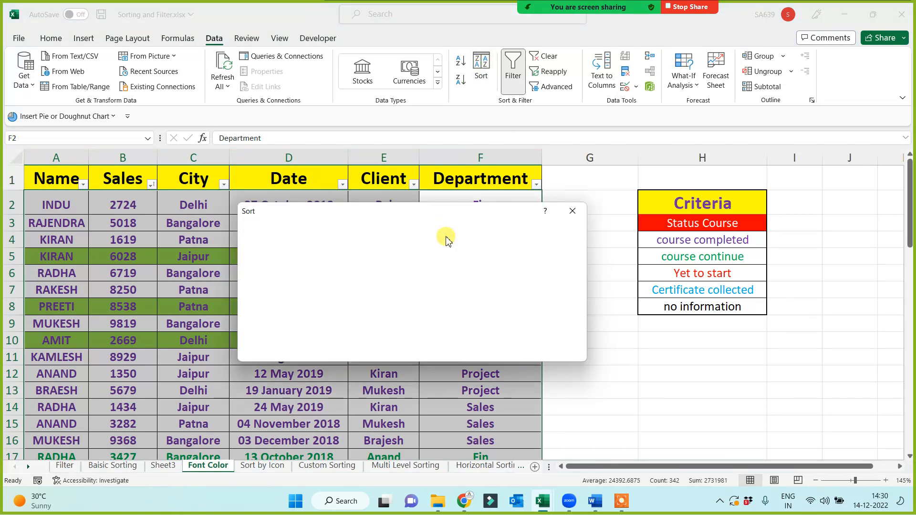
{"action": "left_click", "coordinate": [318, 232]}
{"action": "left_click", "coordinate": [319, 232]}
{"action": "left_click", "coordinate": [319, 232]}
{"action": "left_click", "coordinate": [318, 232]}
{"action": "left_click", "coordinate": [266, 233]}
{"action": "left_click", "coordinate": [303, 261]}
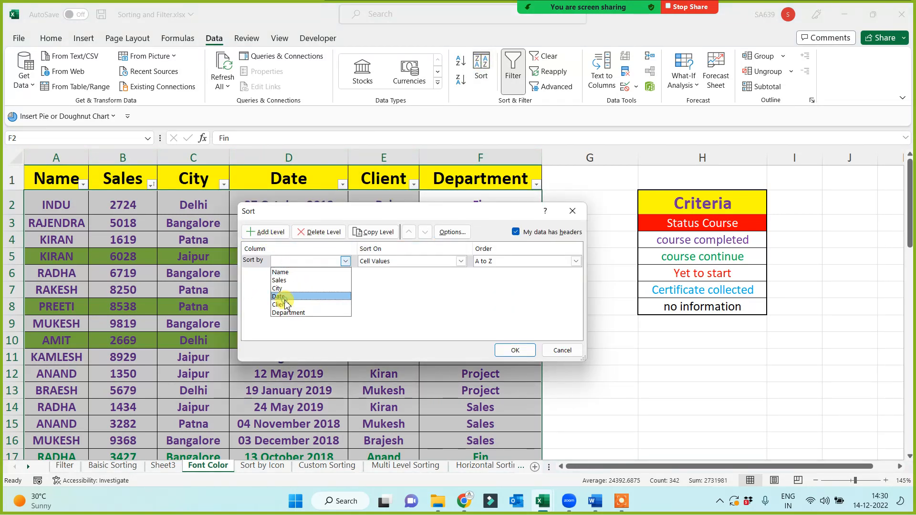
{"action": "left_click", "coordinate": [283, 298]}
{"action": "left_click", "coordinate": [514, 350]}
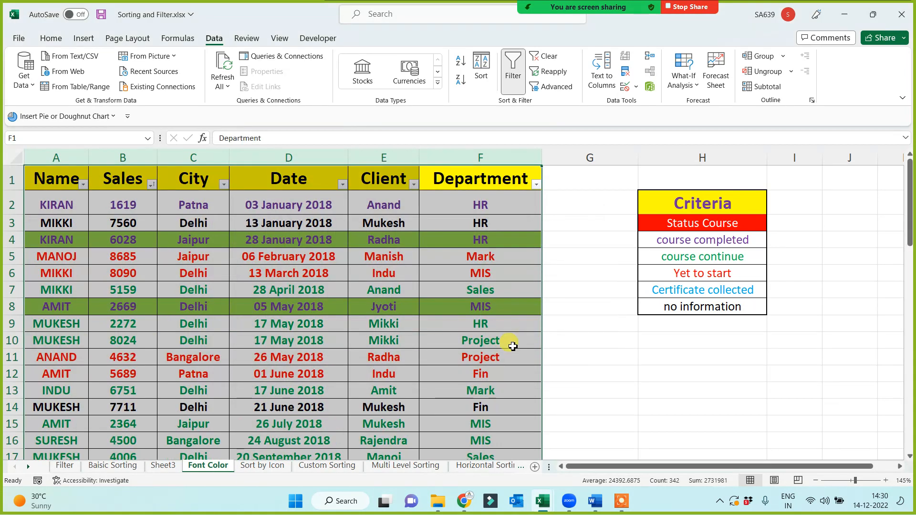
Examine the sorted dates in the Date column from January through June 2018.
{"action": "left_click", "coordinate": [241, 340]}
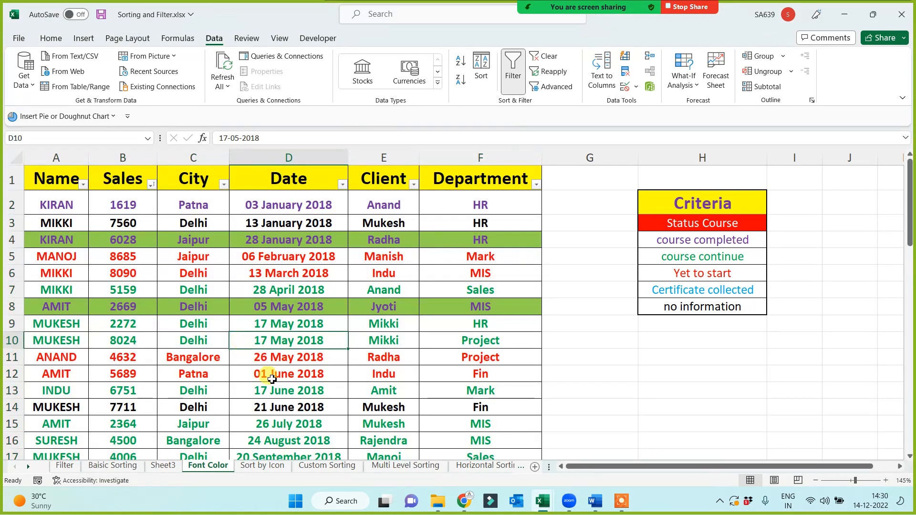
{"action": "left_click", "coordinate": [296, 206]}
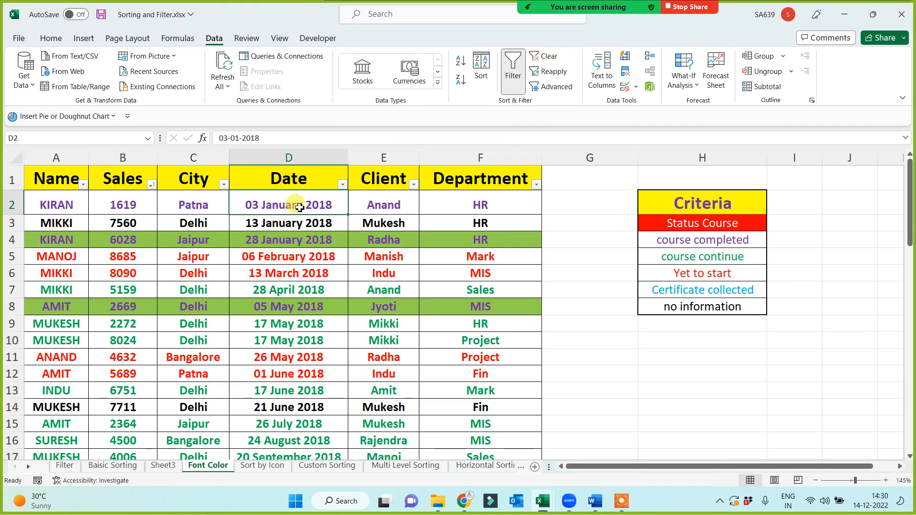
{"action": "left_click", "coordinate": [289, 223]}
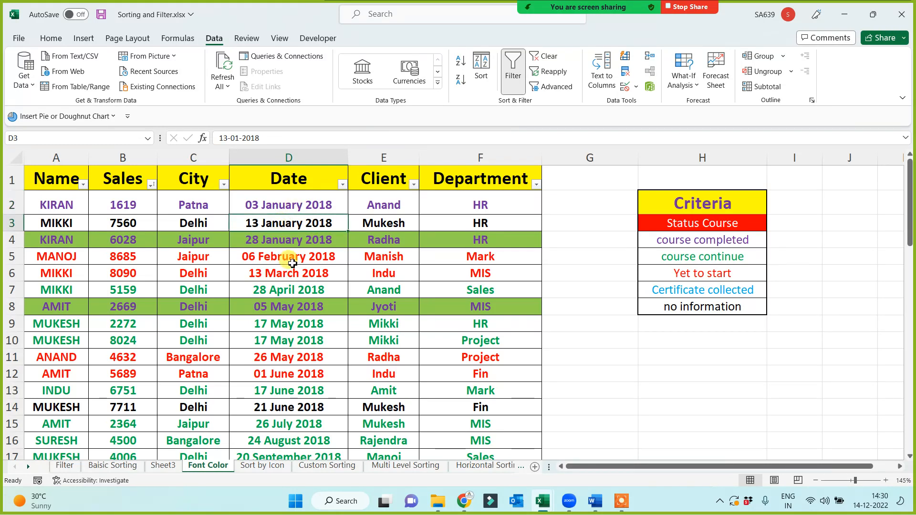
{"action": "left_click", "coordinate": [296, 240]}
{"action": "left_click", "coordinate": [289, 260]}
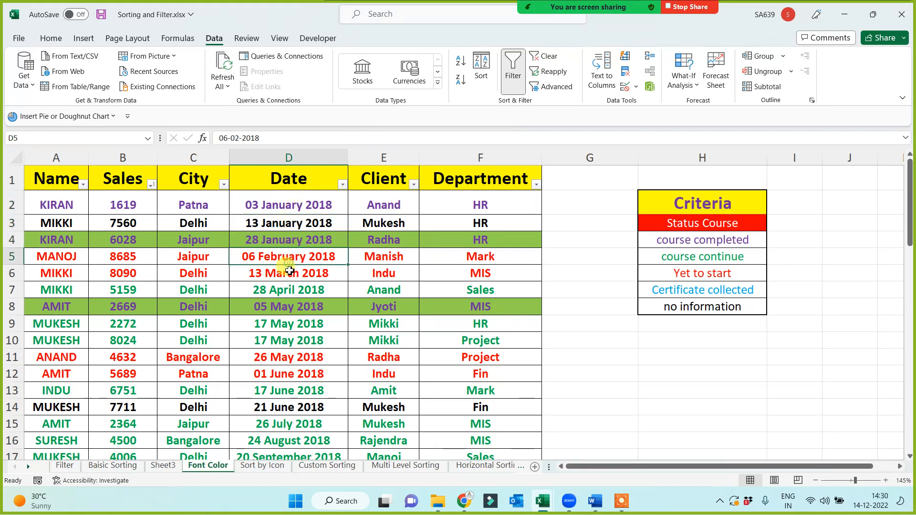
{"action": "left_click", "coordinate": [289, 289]}
{"action": "left_click", "coordinate": [288, 374]}
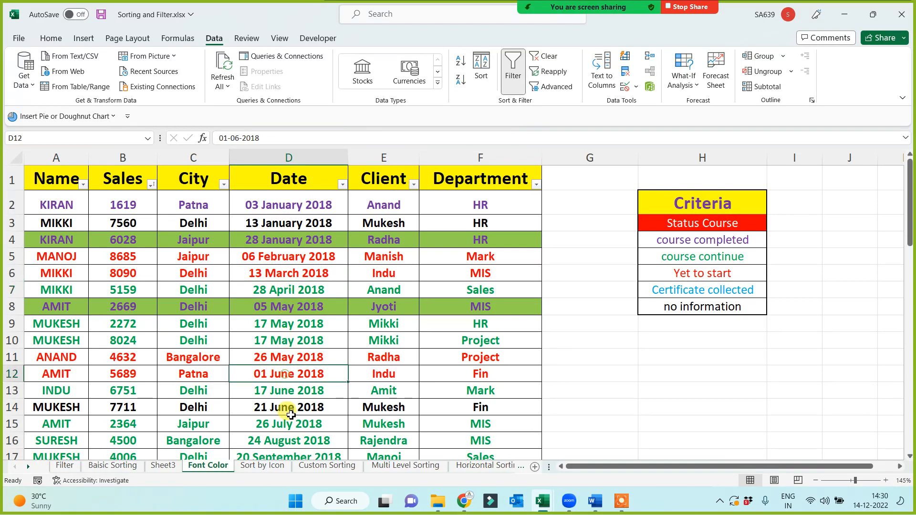
Review the font colors of the table rows against the legend entries from course completed to no information.
{"action": "scroll", "coordinate": [301, 397], "scroll_direction": "down", "scroll_amount": 4}
{"action": "scroll", "coordinate": [301, 397], "scroll_direction": "down", "scroll_amount": 3}
{"action": "scroll", "coordinate": [301, 406], "scroll_direction": "up", "scroll_amount": 7}
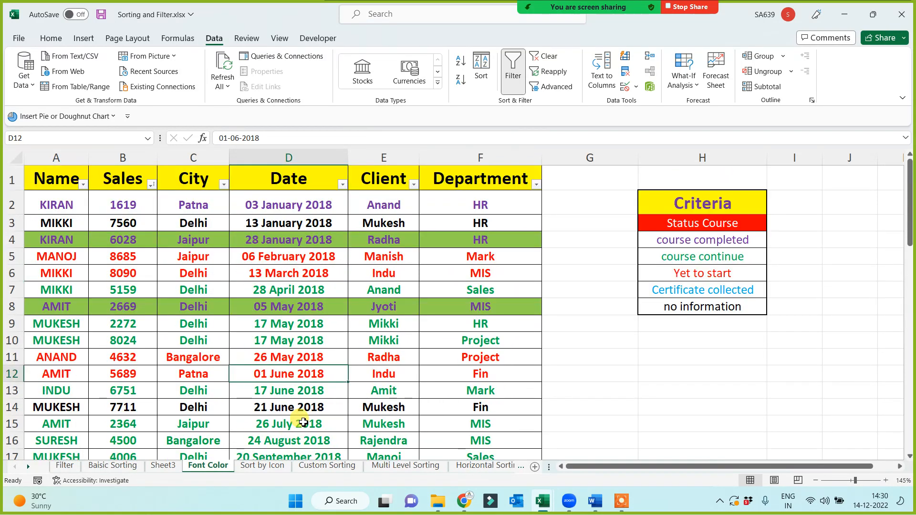
{"action": "left_click_drag", "start_coordinate": [673, 240], "coordinate": [685, 307]}
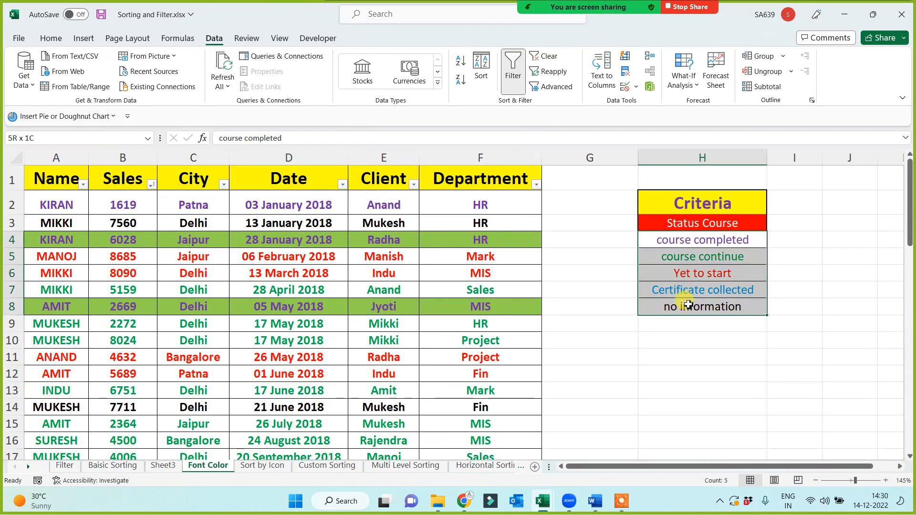
{"action": "left_click", "coordinate": [651, 376]}
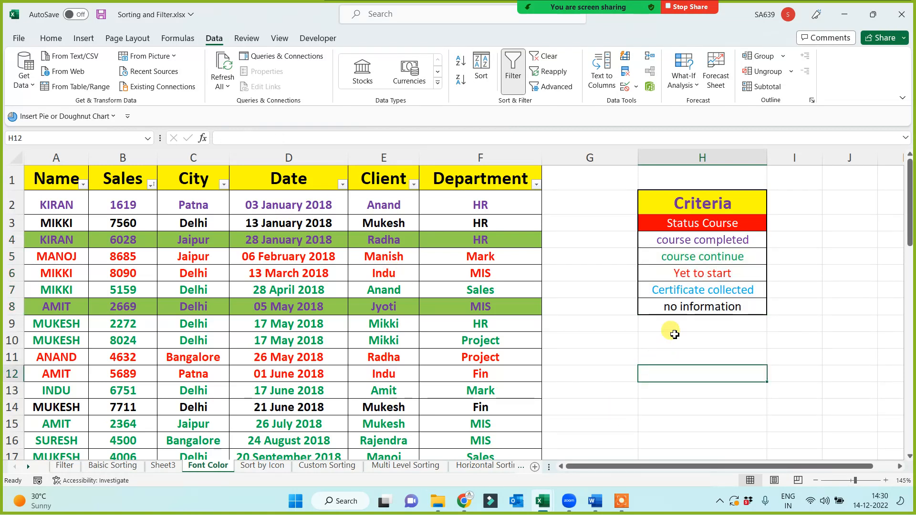
Bold the course completed, course continue and Yet to start entries in the Status Course legend.
{"action": "left_click", "coordinate": [692, 244]}
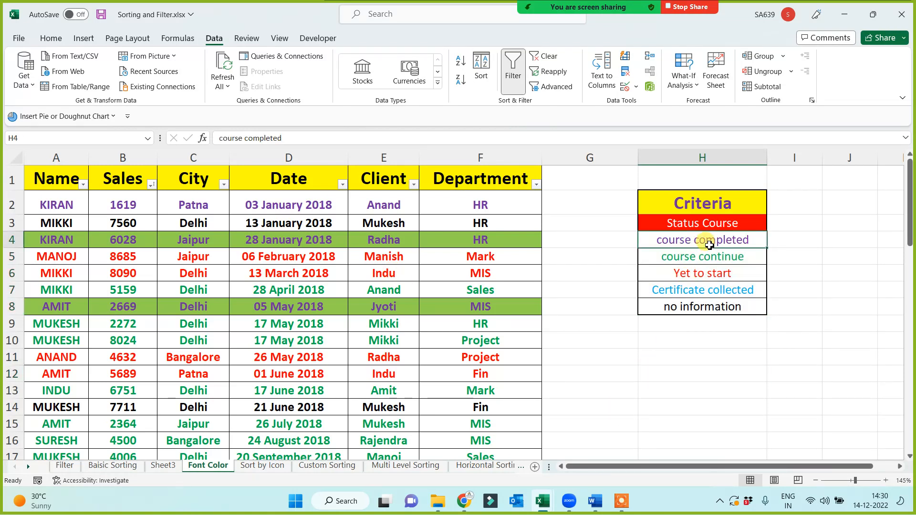
{"action": "left_click", "coordinate": [51, 38]}
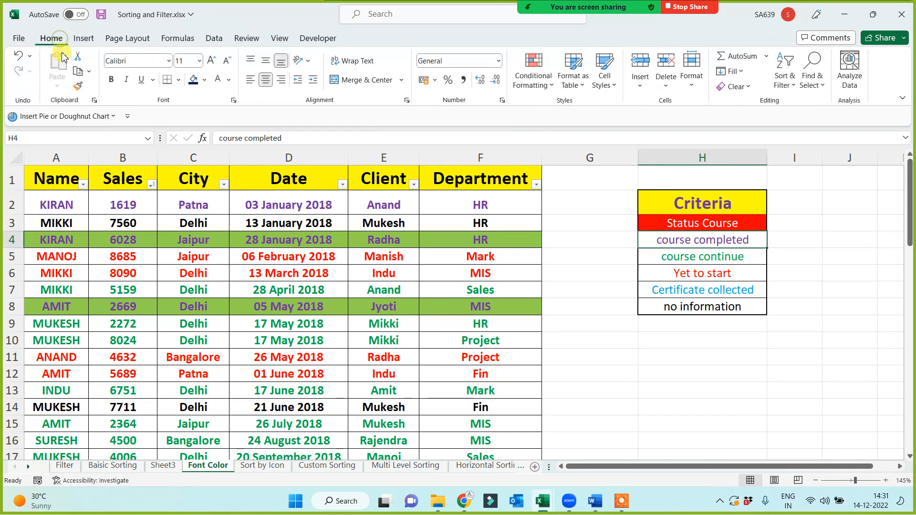
{"action": "left_click", "coordinate": [112, 79]}
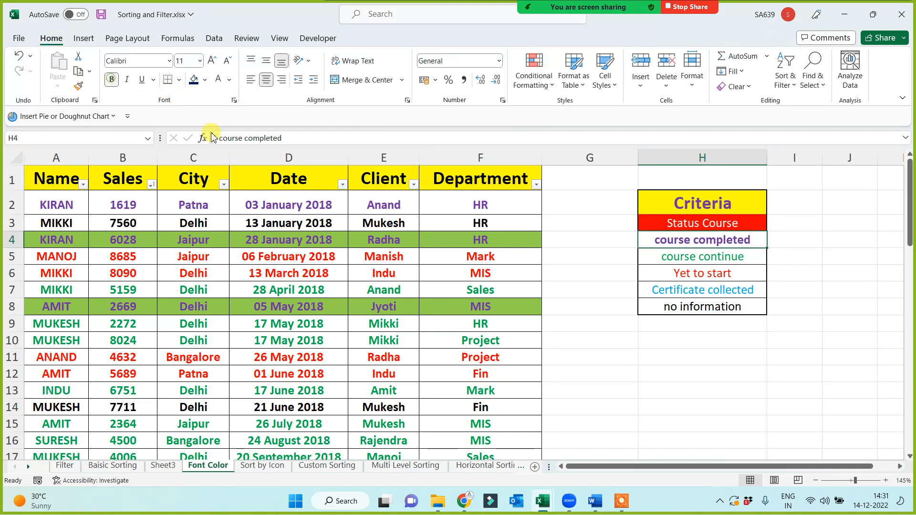
{"action": "left_click", "coordinate": [667, 259]}
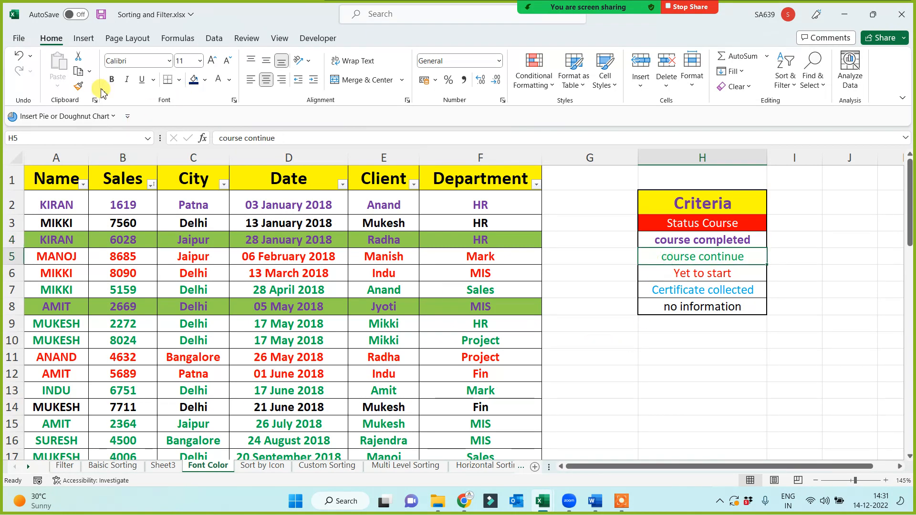
{"action": "left_click", "coordinate": [113, 81]}
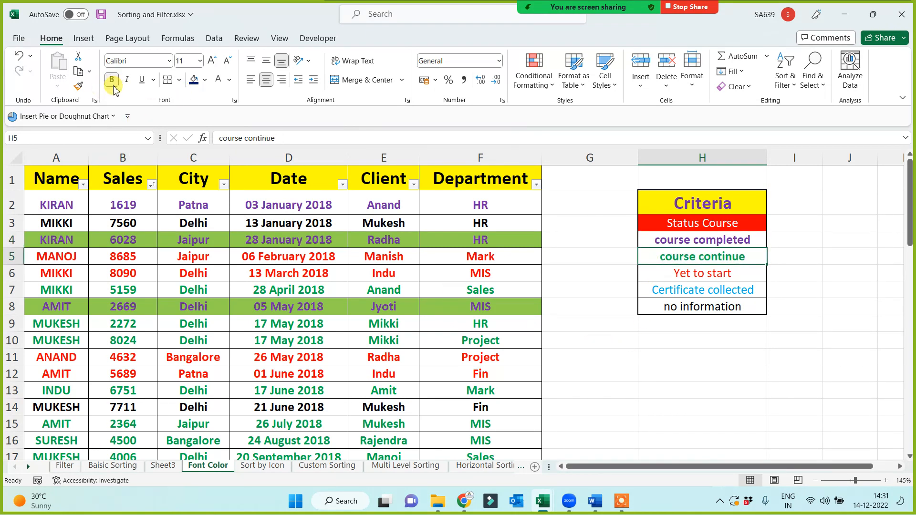
{"action": "left_click", "coordinate": [671, 273]}
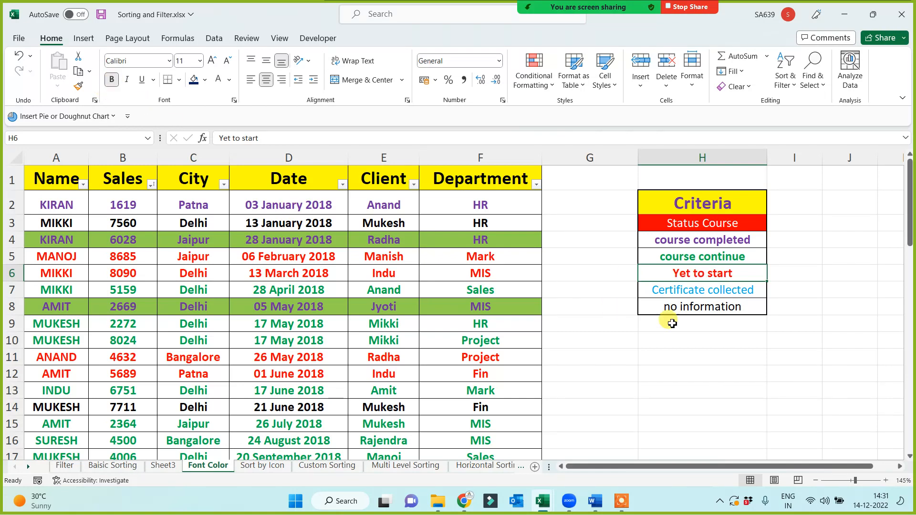
Highlight the full data table from the Department column across to the Name column.
{"action": "left_click", "coordinate": [473, 182]}
{"action": "key", "text": "ctrl+shift+Down"}
{"action": "key", "text": "ctrl+shift+Left"}
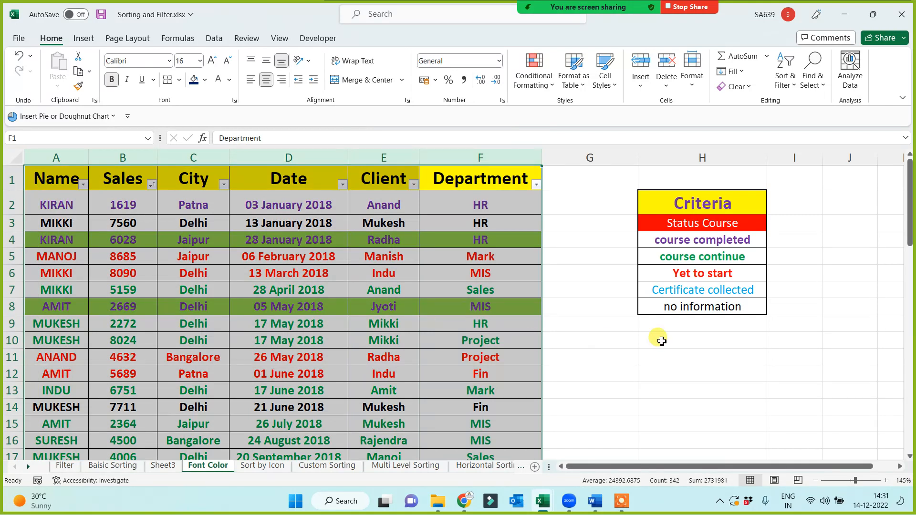
Bold the Certificate collected and no information entries in the Status Course legend.
{"action": "left_click", "coordinate": [677, 293]}
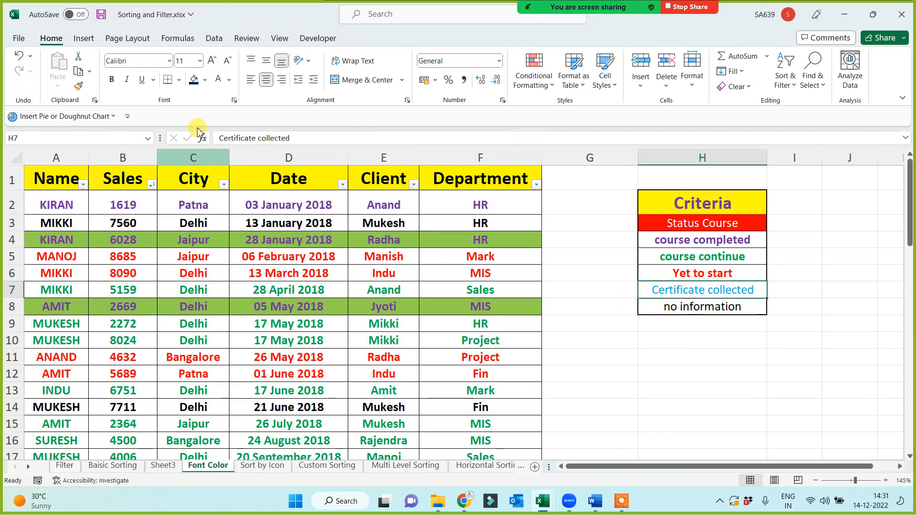
{"action": "left_click", "coordinate": [113, 80]}
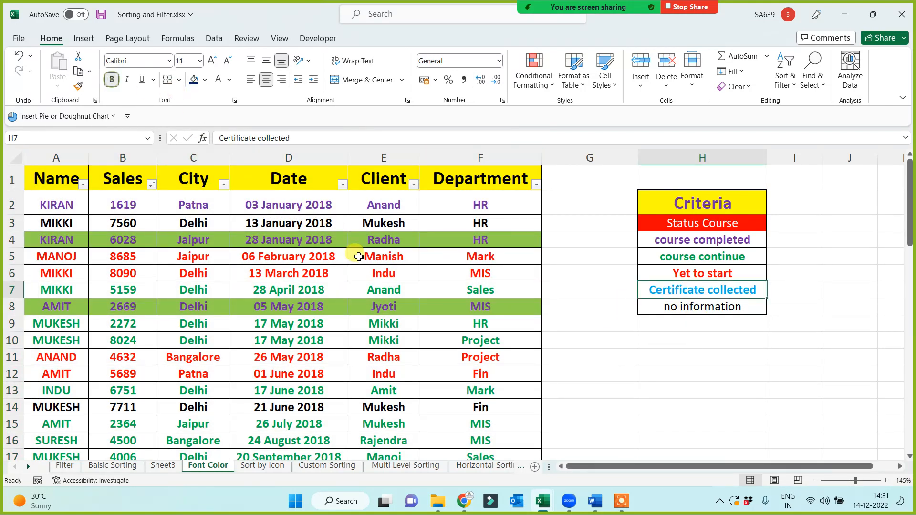
{"action": "left_click", "coordinate": [681, 307]}
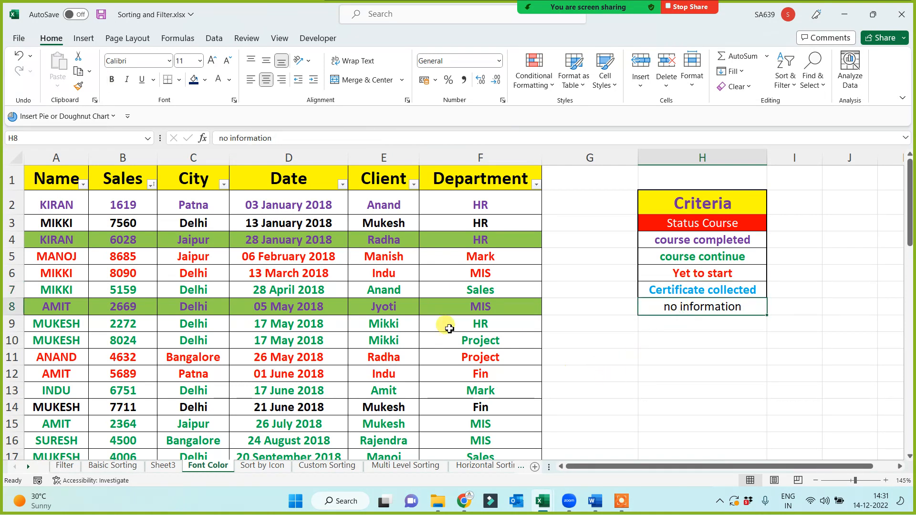
{"action": "left_click", "coordinate": [111, 81]}
{"action": "left_click", "coordinate": [609, 380]}
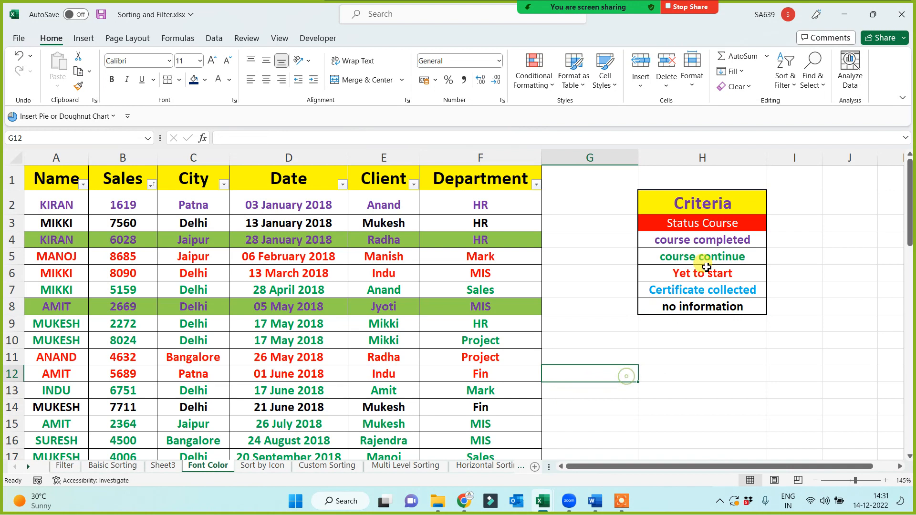
{"action": "left_click", "coordinate": [701, 202]}
{"action": "left_click", "coordinate": [664, 370]}
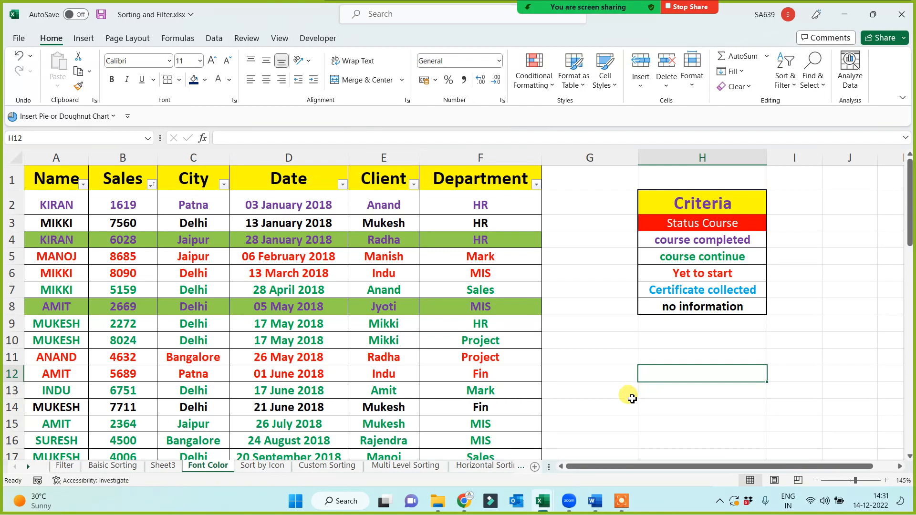
Set up a sort of columns A to F by Name on Font Color, with purple on top.
{"action": "left_click_drag", "start_coordinate": [62, 156], "coordinate": [478, 158]}
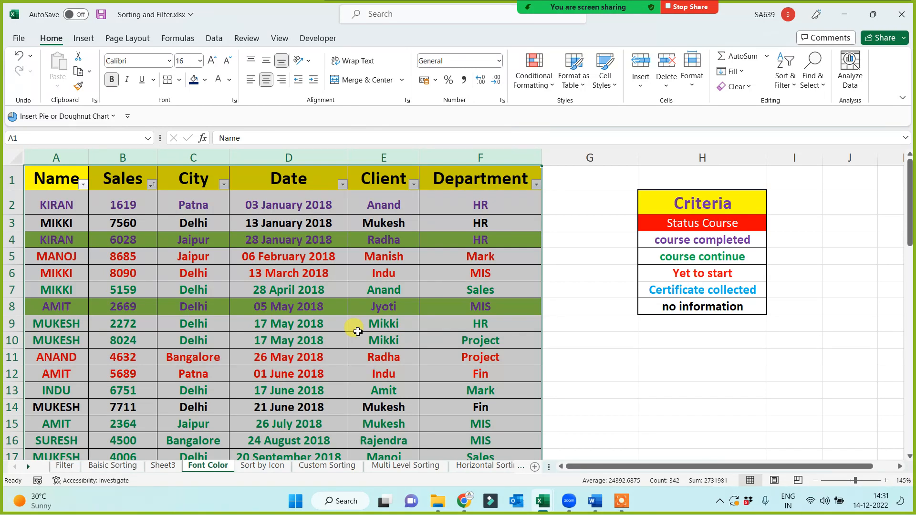
{"action": "left_click", "coordinate": [215, 39]}
{"action": "left_click", "coordinate": [480, 67]}
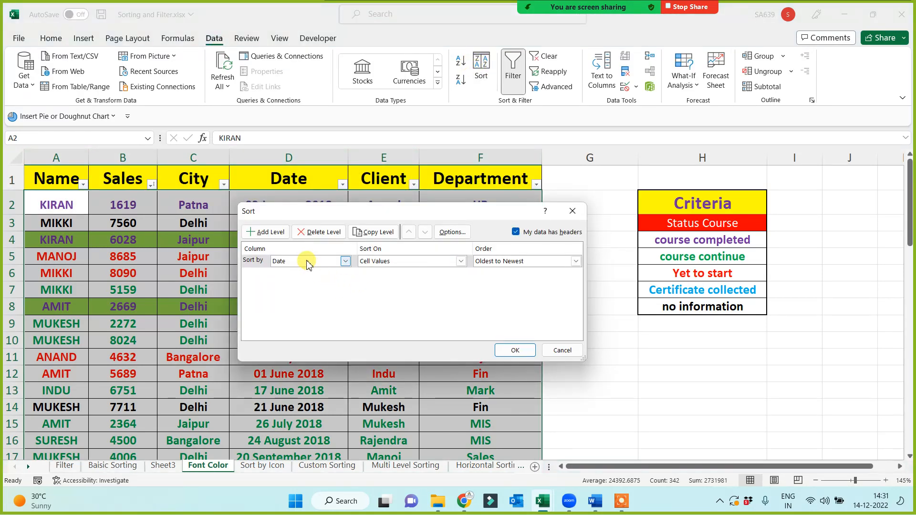
{"action": "left_click", "coordinate": [307, 265]}
{"action": "left_click", "coordinate": [283, 271]}
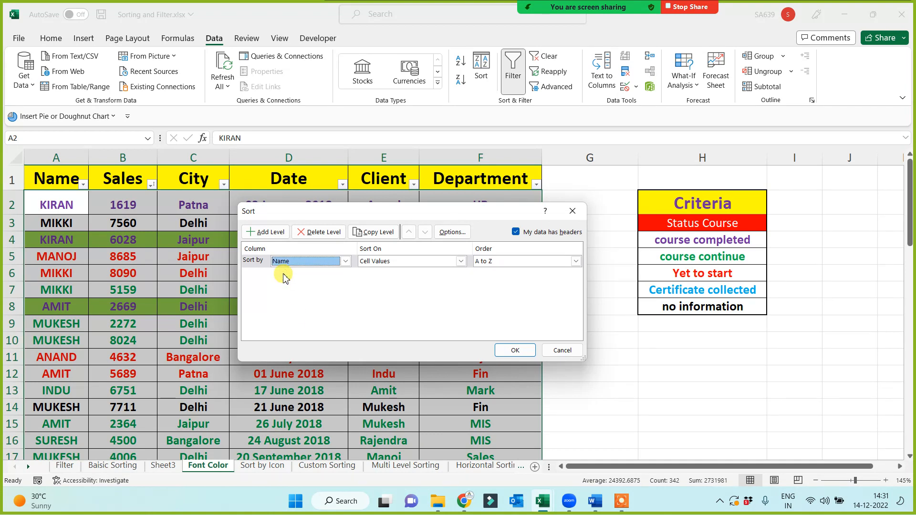
{"action": "left_click", "coordinate": [385, 262]}
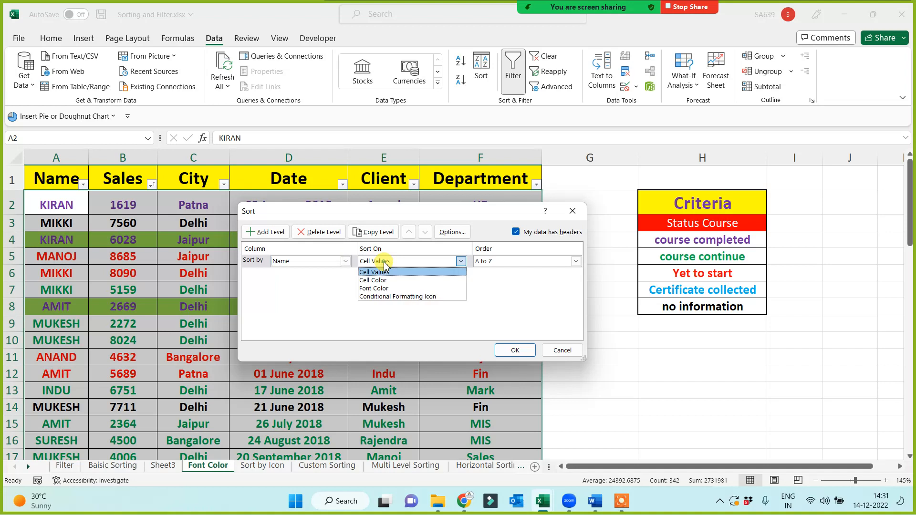
{"action": "left_click", "coordinate": [374, 288]}
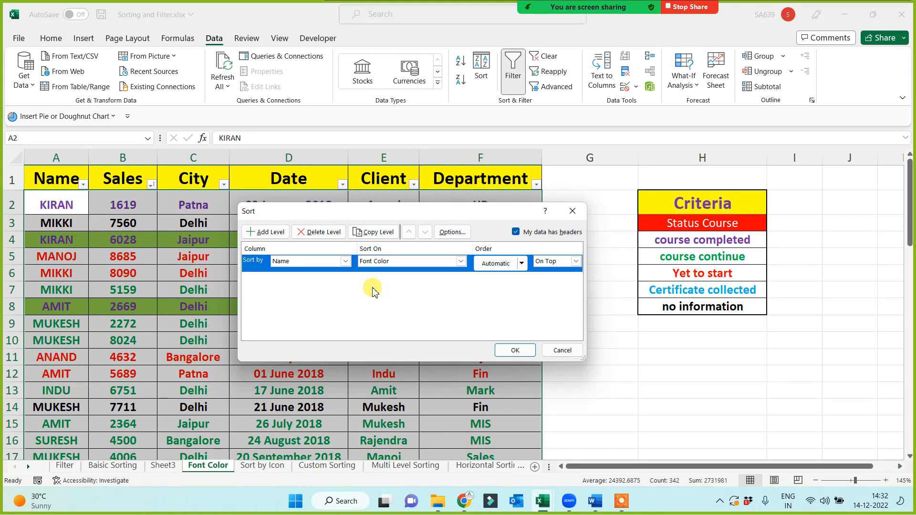
{"action": "left_click", "coordinate": [522, 264]}
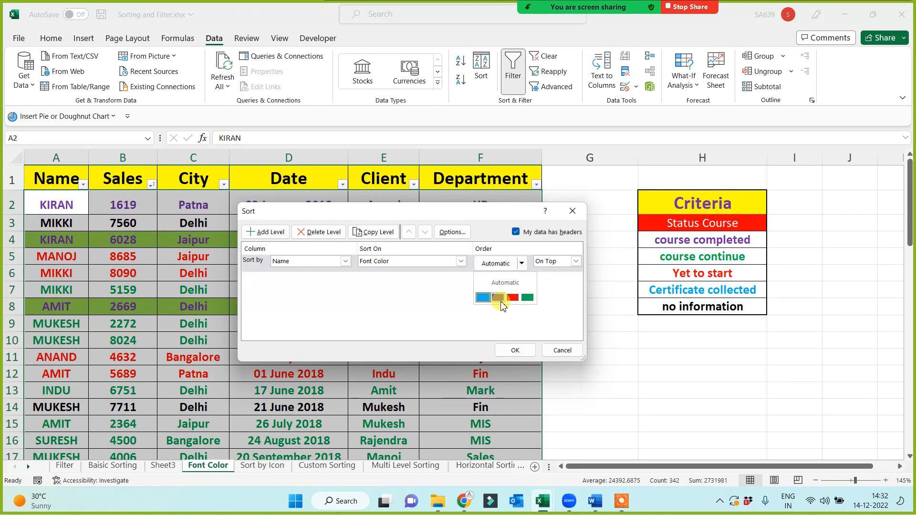
{"action": "left_click", "coordinate": [498, 300]}
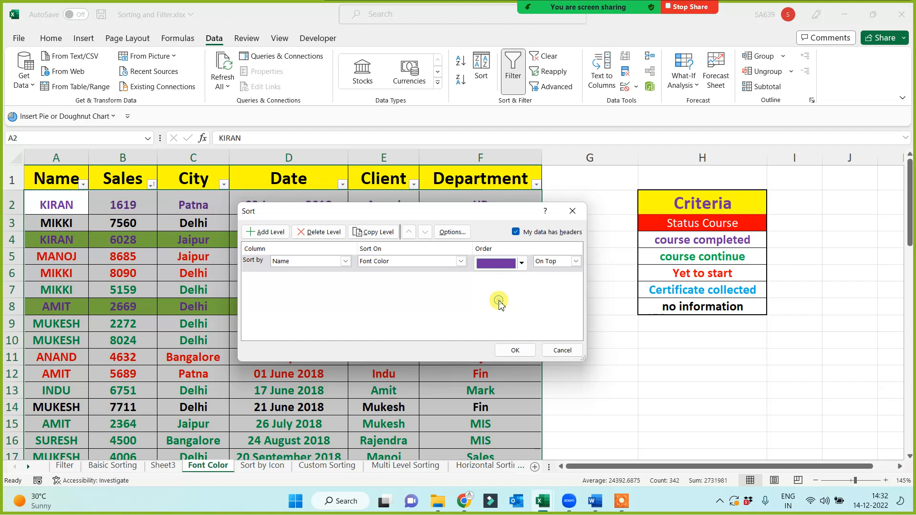
Copy the sort level for green, red and blue font colors in that order, all on top, and apply the sort.
{"action": "left_click", "coordinate": [380, 233]}
{"action": "left_click", "coordinate": [522, 280]}
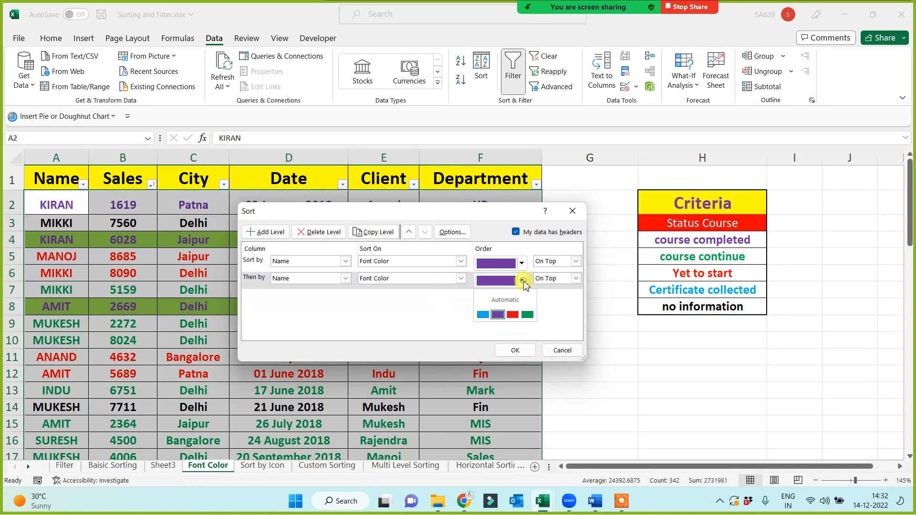
{"action": "left_click", "coordinate": [527, 314]}
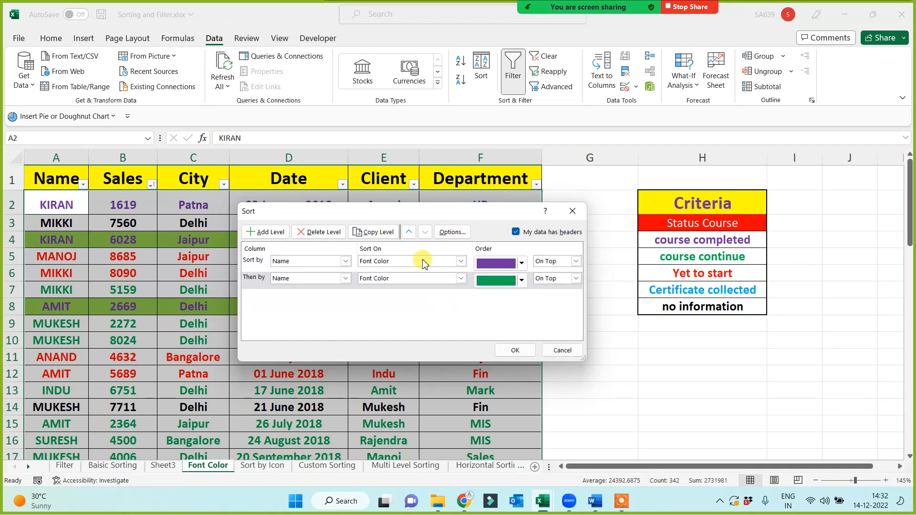
{"action": "left_click", "coordinate": [380, 233]}
{"action": "left_click", "coordinate": [522, 298]}
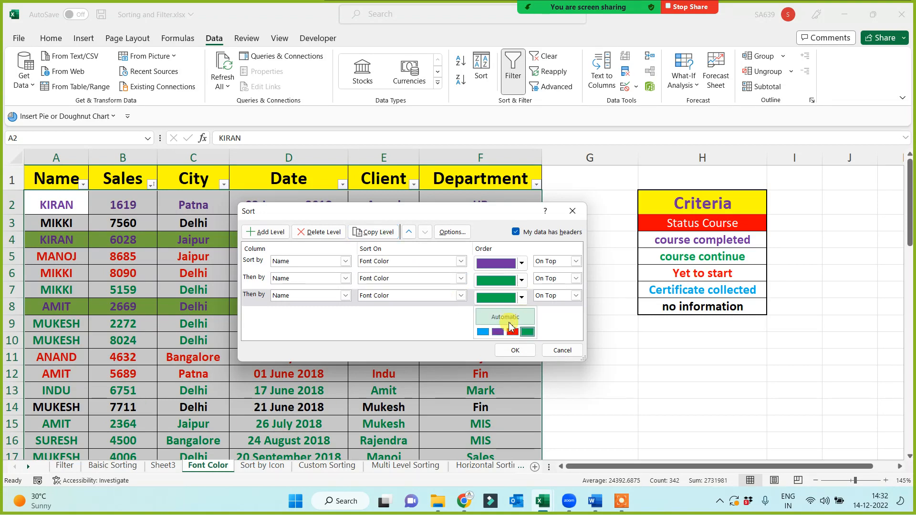
{"action": "left_click", "coordinate": [513, 332]}
{"action": "left_click", "coordinate": [380, 233]}
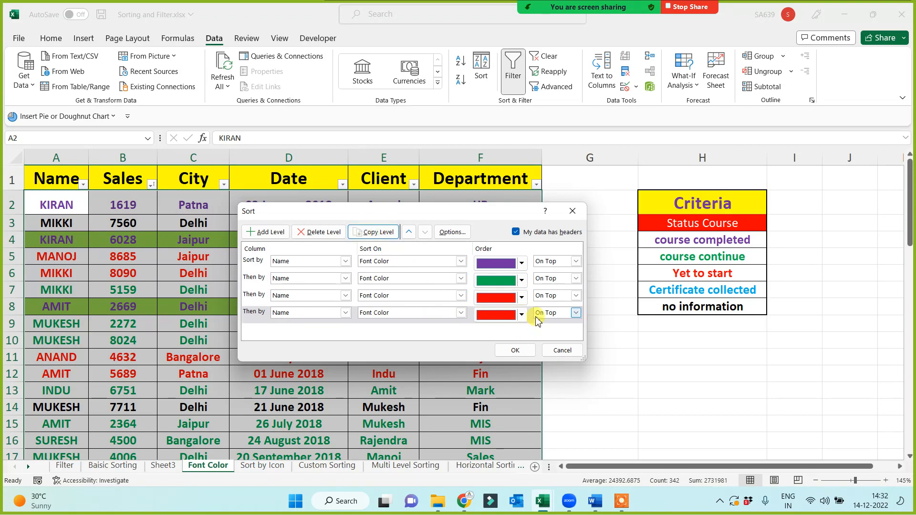
{"action": "left_click", "coordinate": [524, 315]}
{"action": "left_click", "coordinate": [489, 351]}
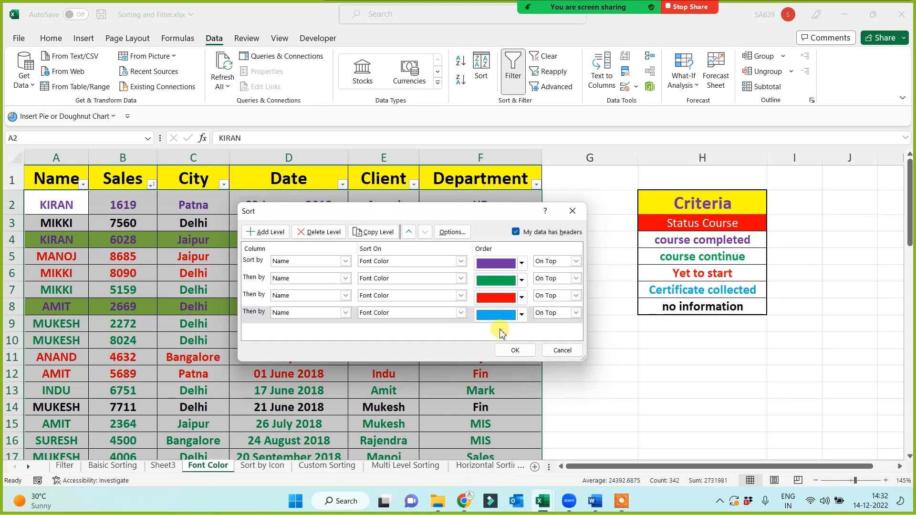
{"action": "left_click", "coordinate": [515, 351]}
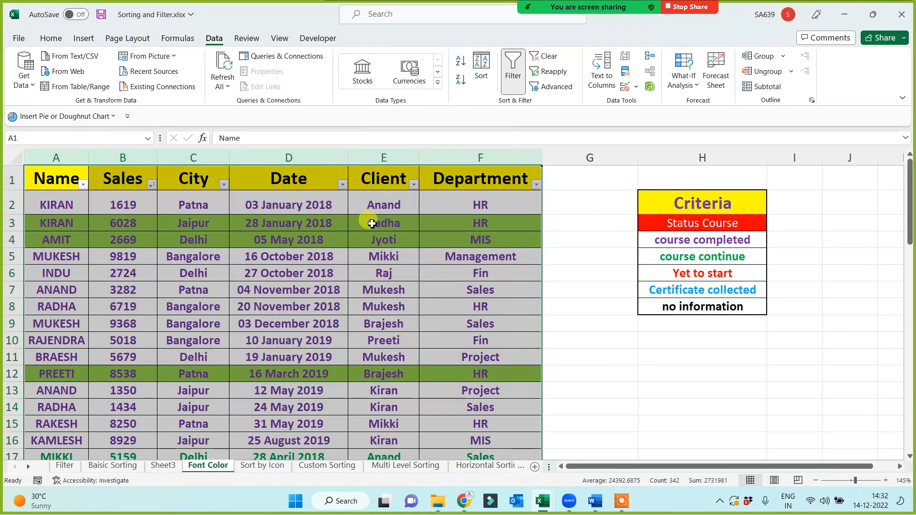
Examine the purple, green, red, blue and black row groups of the sorted table.
{"action": "left_click_drag", "start_coordinate": [380, 201], "coordinate": [382, 442]}
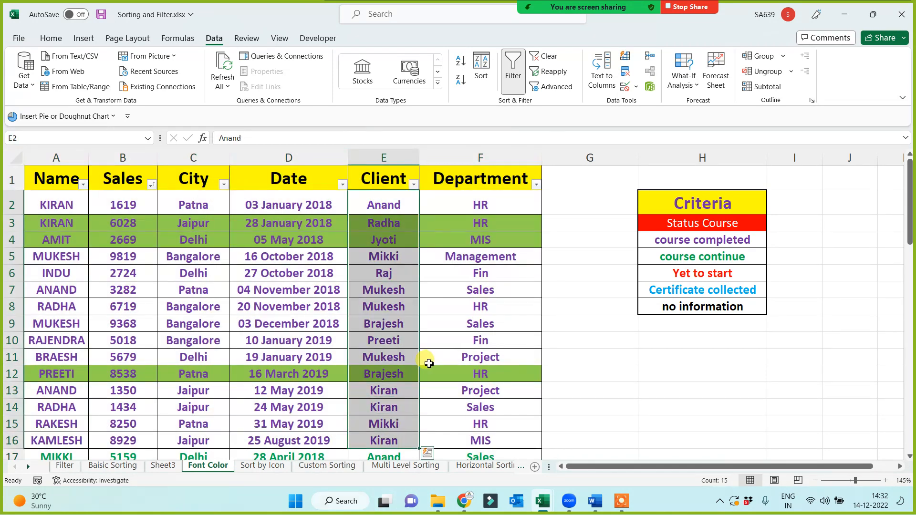
{"action": "scroll", "coordinate": [430, 363], "scroll_direction": "down", "scroll_amount": 3}
{"action": "scroll", "coordinate": [422, 372], "scroll_direction": "down", "scroll_amount": 2}
{"action": "scroll", "coordinate": [382, 282], "scroll_direction": "down", "scroll_amount": 5}
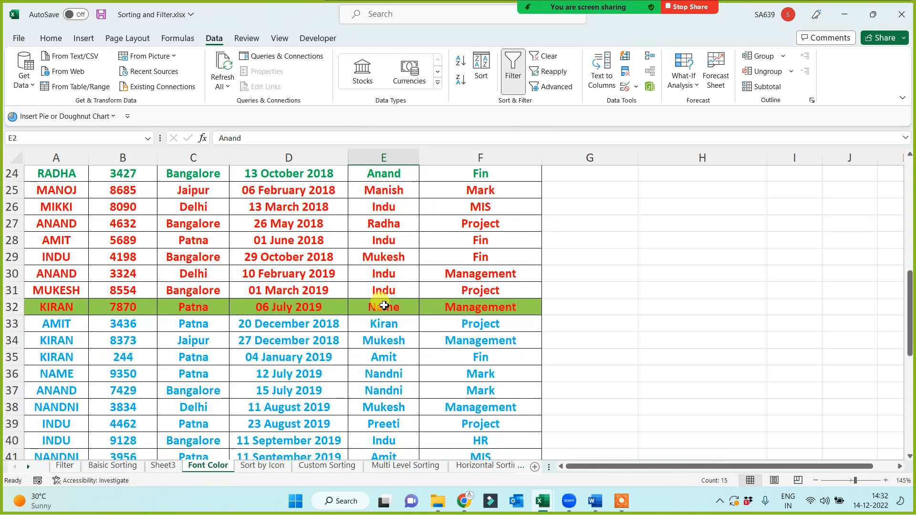
{"action": "scroll", "coordinate": [383, 296], "scroll_direction": "down", "scroll_amount": 5}
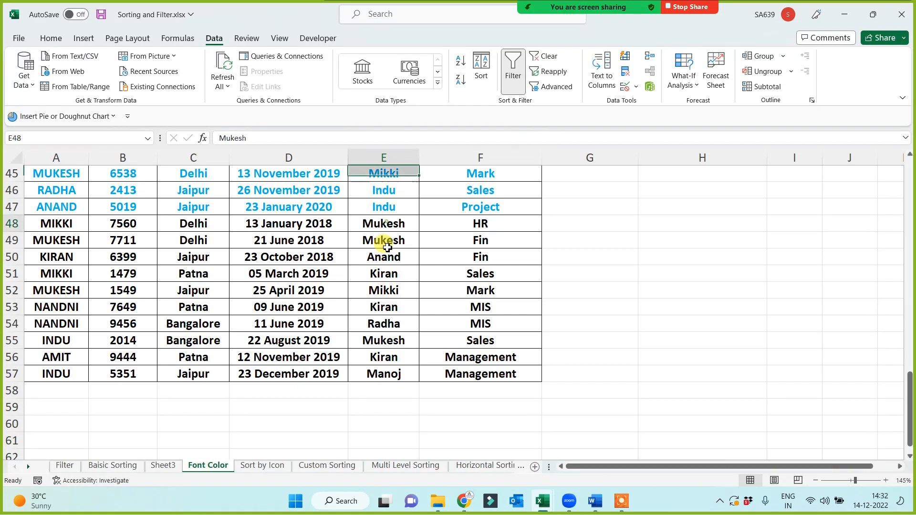
{"action": "left_click_drag", "start_coordinate": [384, 223], "coordinate": [381, 368]}
{"action": "scroll", "coordinate": [409, 360], "scroll_direction": "up", "scroll_amount": 15}
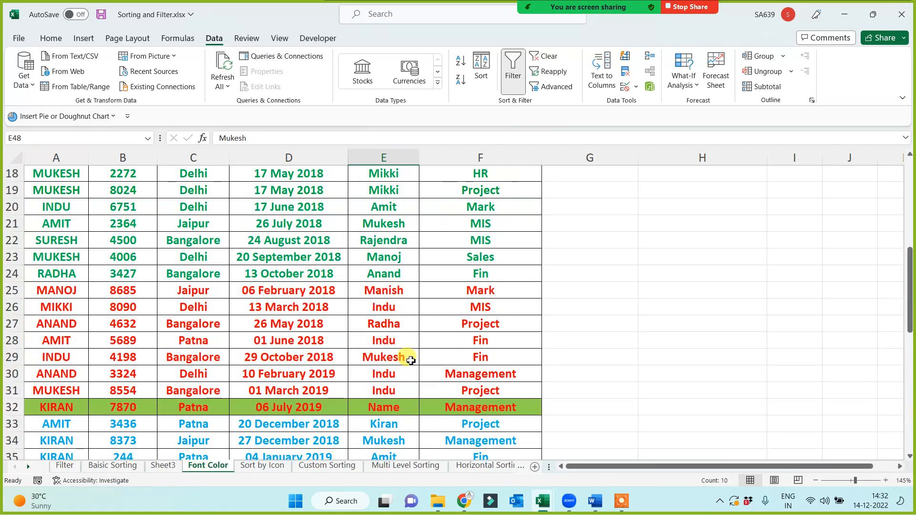
{"action": "left_click_drag", "start_coordinate": [646, 334], "coordinate": [677, 396]}
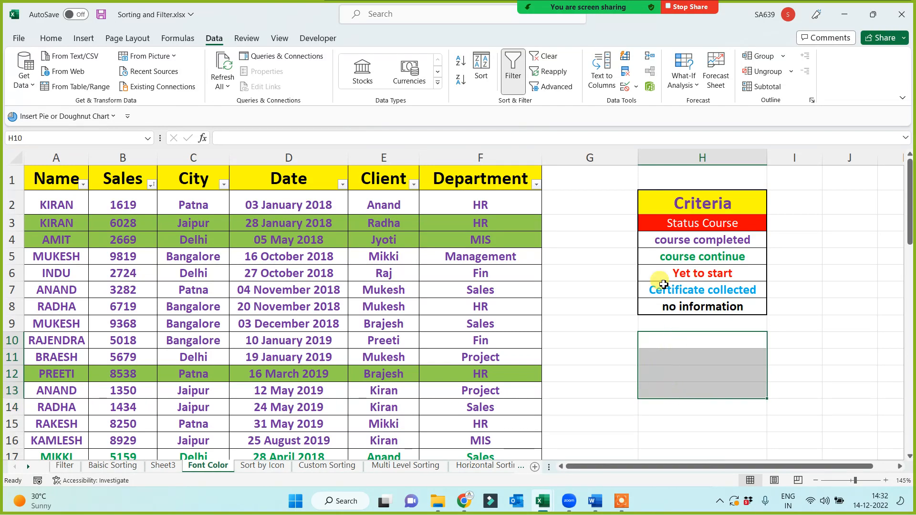
{"action": "left_click", "coordinate": [588, 253]}
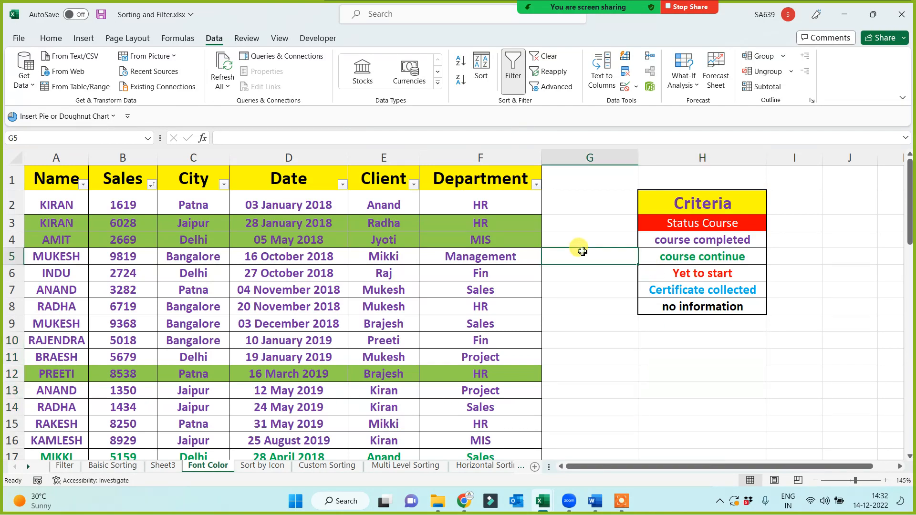
{"action": "left_click_drag", "start_coordinate": [826, 218], "coordinate": [817, 315]}
{"action": "left_click", "coordinate": [664, 341]}
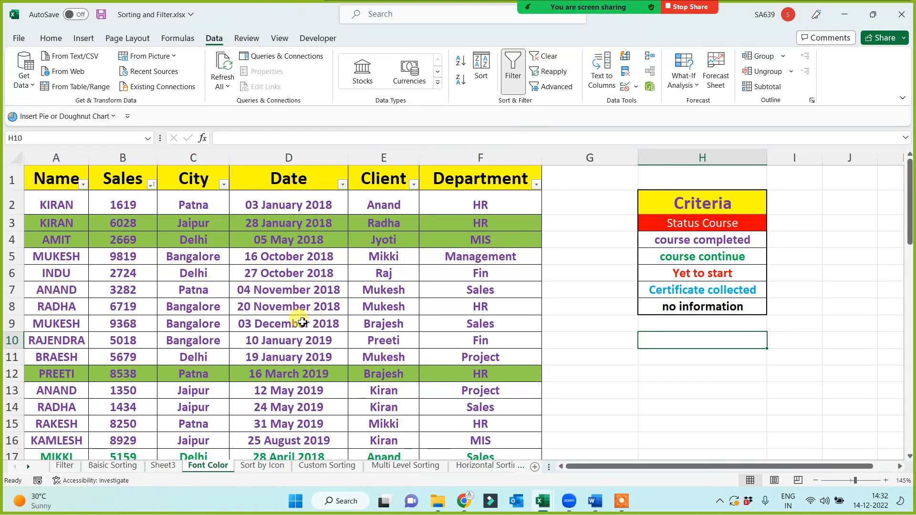
On the Sort by Icon sheet, sort the whole table by Date from newest to oldest, treating the first row as headers.
{"action": "left_click", "coordinate": [248, 467]}
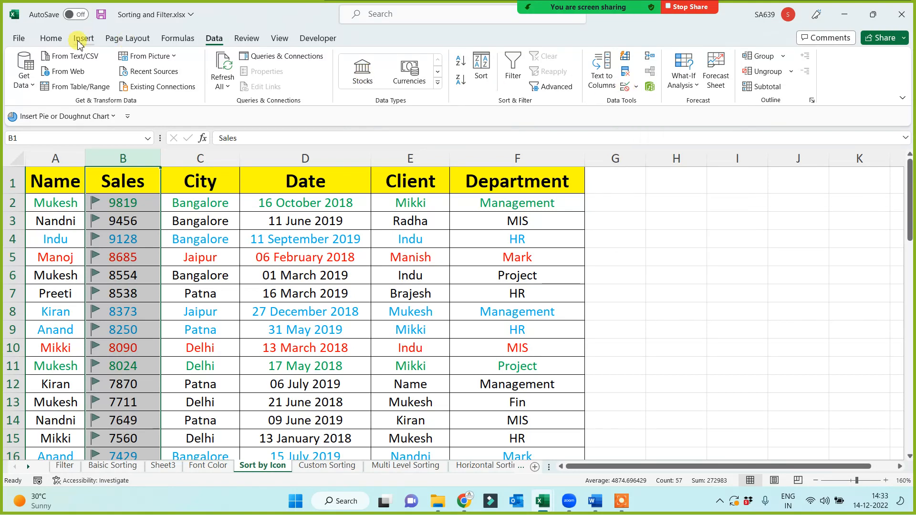
{"action": "left_click", "coordinate": [118, 239]}
{"action": "key", "text": "ctrl+a"}
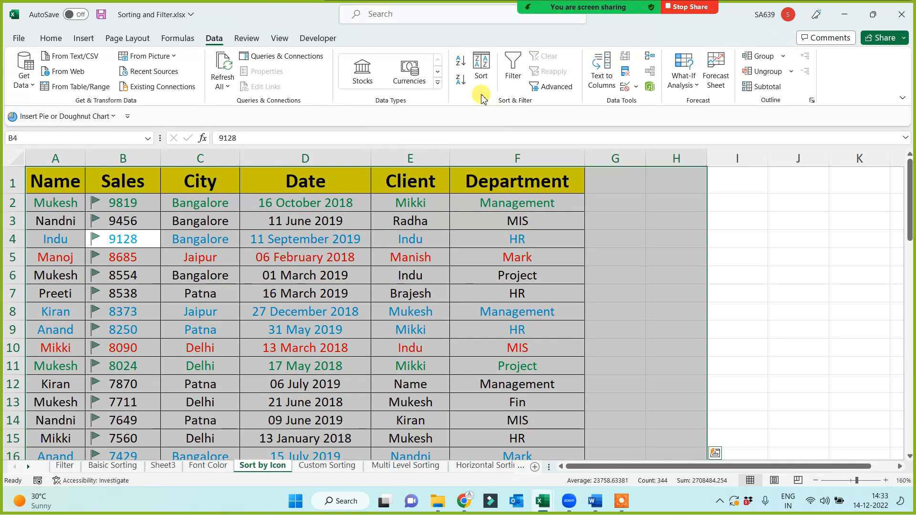
{"action": "left_click", "coordinate": [481, 67]}
{"action": "left_click", "coordinate": [296, 266]}
{"action": "left_click", "coordinate": [294, 277]}
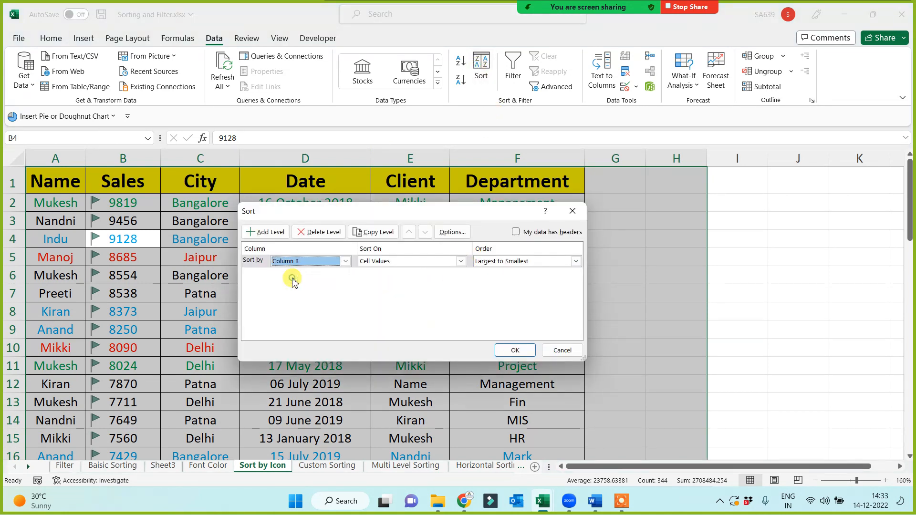
{"action": "left_click", "coordinate": [528, 236]}
{"action": "left_click", "coordinate": [511, 351]}
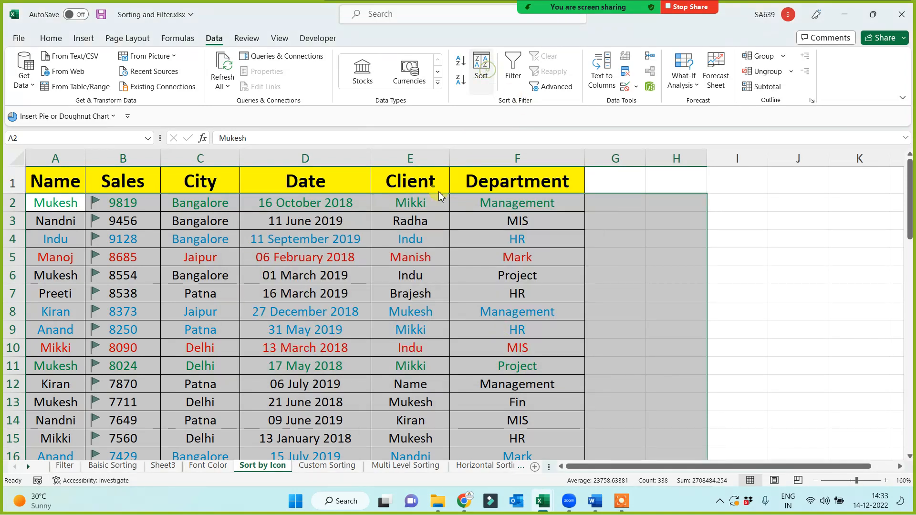
{"action": "left_click", "coordinate": [319, 262]}
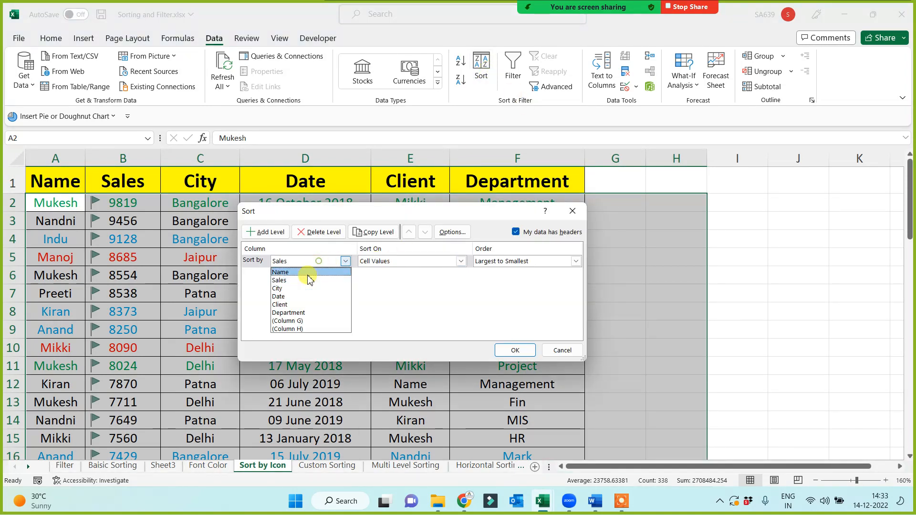
{"action": "left_click", "coordinate": [296, 296]}
{"action": "left_click", "coordinate": [516, 351]}
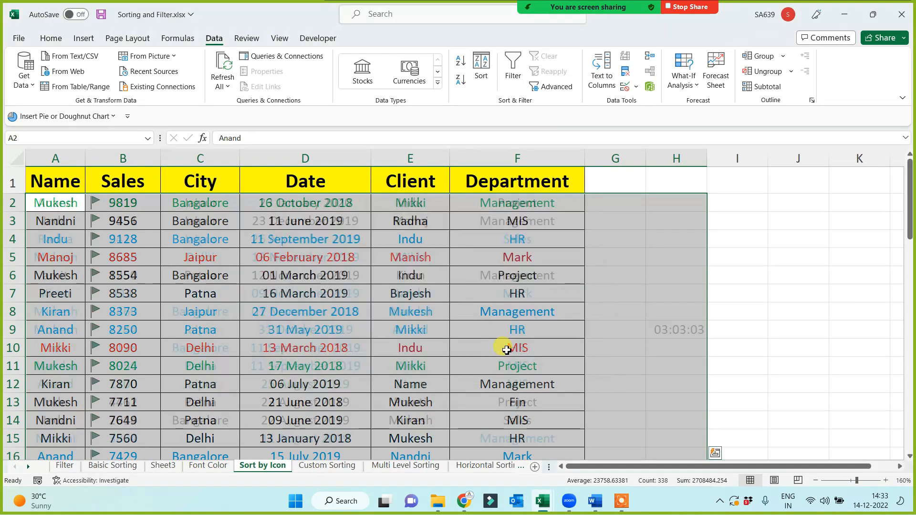
{"action": "left_click", "coordinate": [103, 259]}
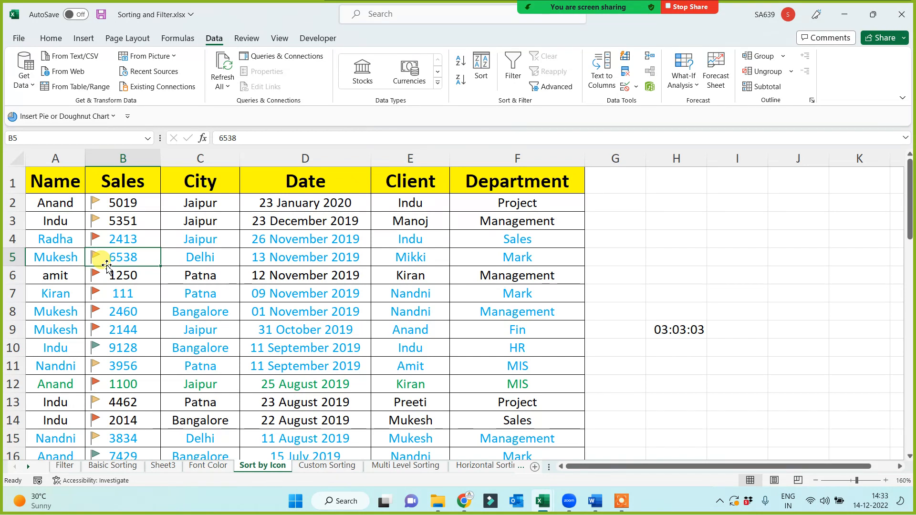
{"action": "left_click", "coordinate": [123, 158]}
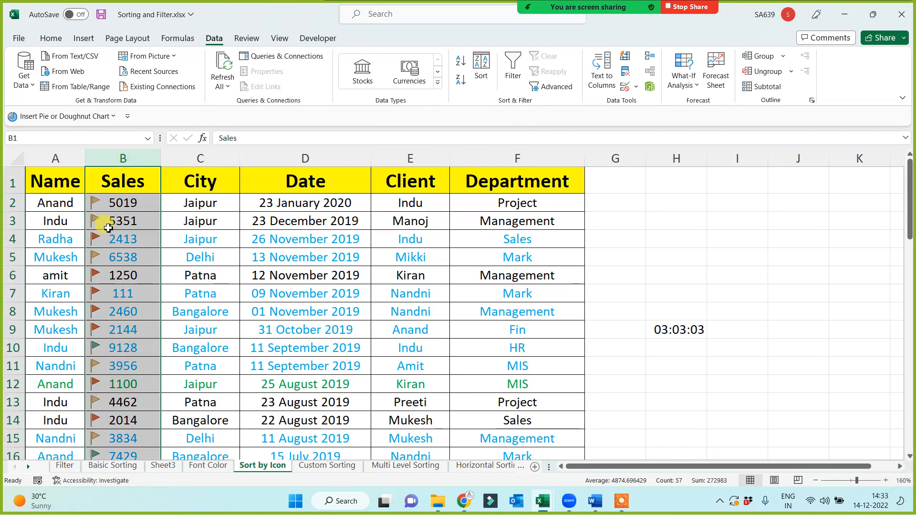
{"action": "left_click", "coordinate": [113, 220]}
{"action": "left_click", "coordinate": [110, 290]}
{"action": "left_click", "coordinate": [106, 342]}
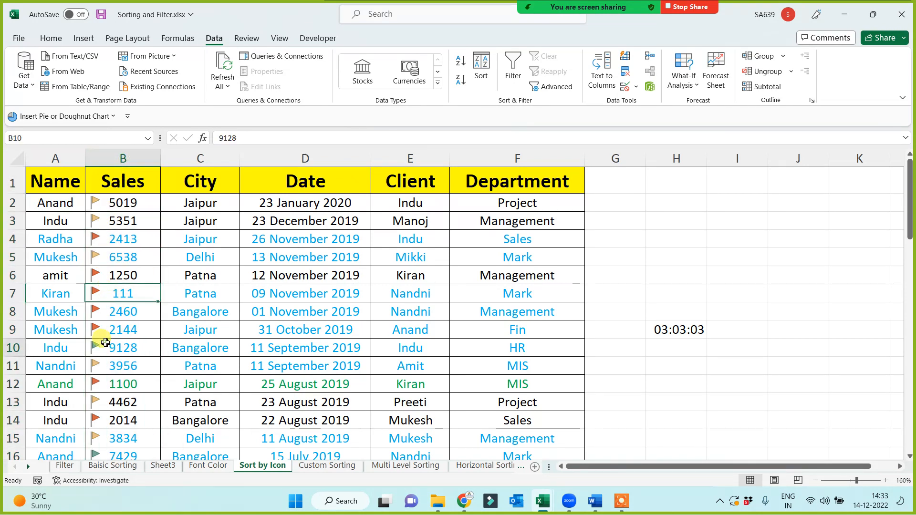
Clear the conditional formatting rules from the Sales column only.
{"action": "left_click", "coordinate": [125, 158]}
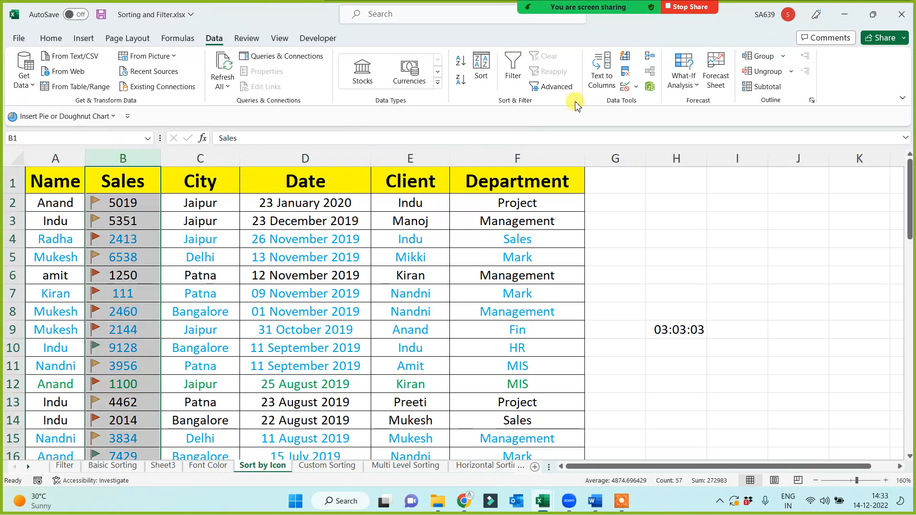
{"action": "left_click", "coordinate": [51, 38]}
{"action": "left_click", "coordinate": [534, 79]}
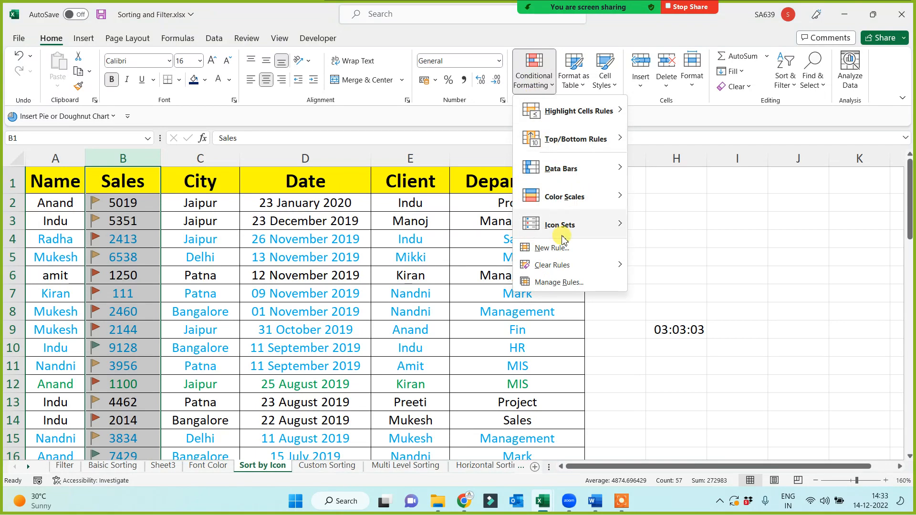
{"action": "mouse_move", "coordinate": [549, 264]}
{"action": "left_click", "coordinate": [675, 284]}
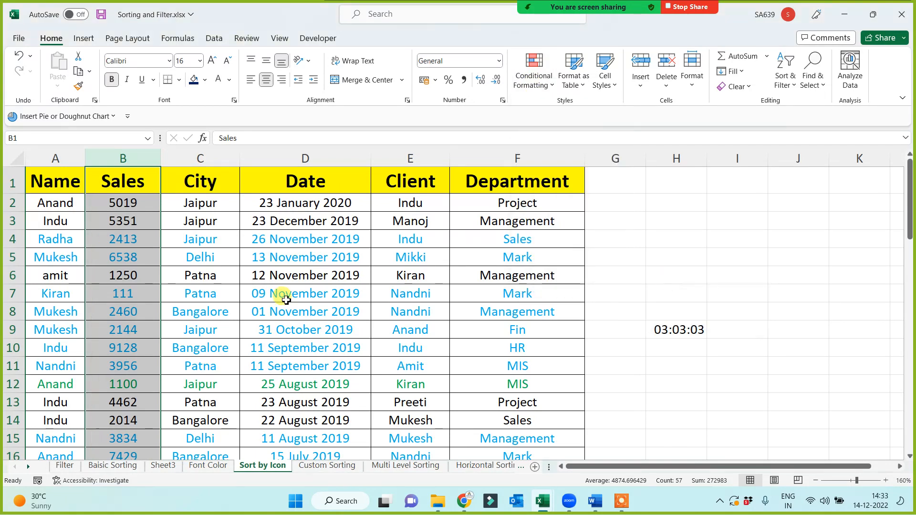
Apply the three-flags icon set to the Sales values in B2:B57 with conditional formatting.
{"action": "left_click", "coordinate": [137, 297]}
{"action": "left_click", "coordinate": [125, 207]}
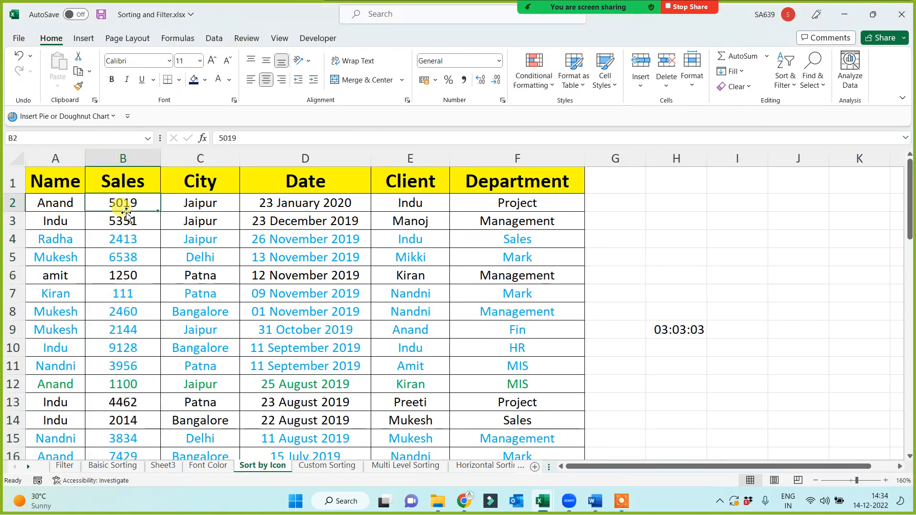
{"action": "key", "text": "ctrl+shift+Down"}
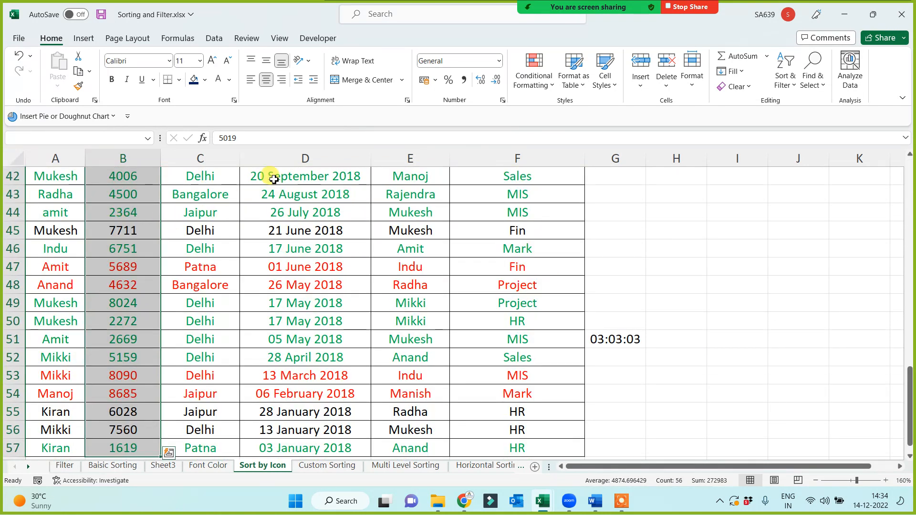
{"action": "left_click", "coordinate": [543, 86]}
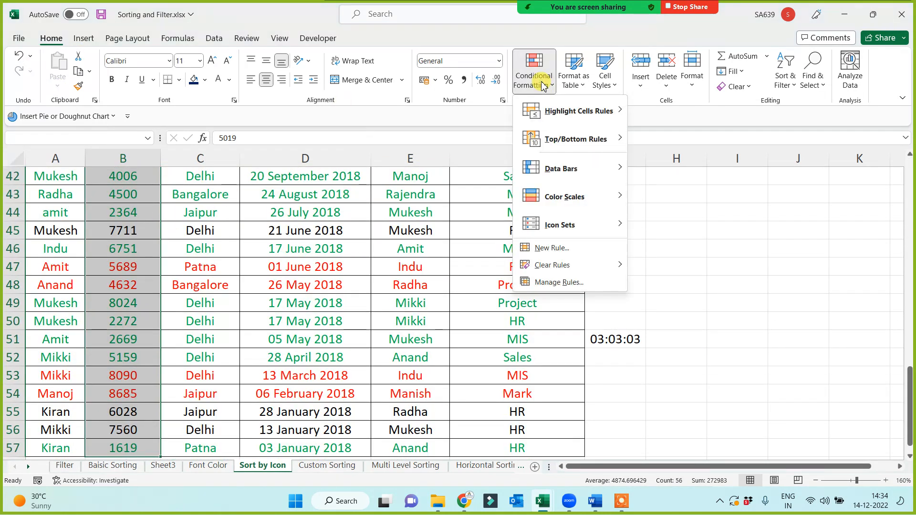
{"action": "mouse_move", "coordinate": [554, 229]}
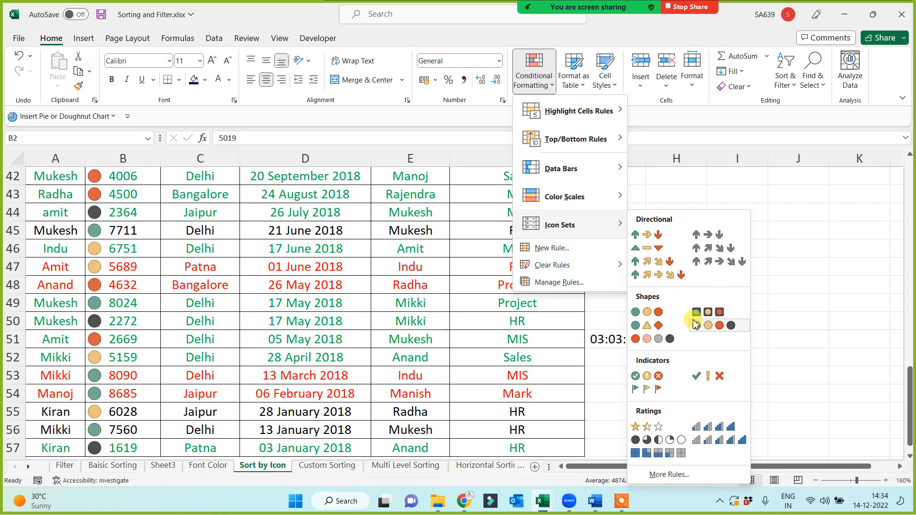
{"action": "left_click", "coordinate": [642, 394]}
{"action": "left_click", "coordinate": [167, 357]}
{"action": "scroll", "coordinate": [117, 329], "scroll_direction": "up", "scroll_amount": 8}
{"action": "scroll", "coordinate": [110, 282], "scroll_direction": "up", "scroll_amount": 6}
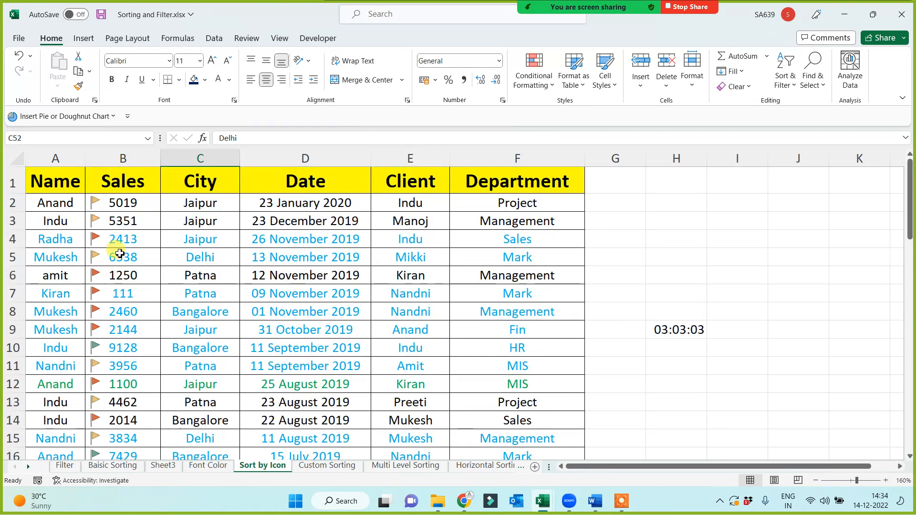
{"action": "left_click", "coordinate": [124, 223]}
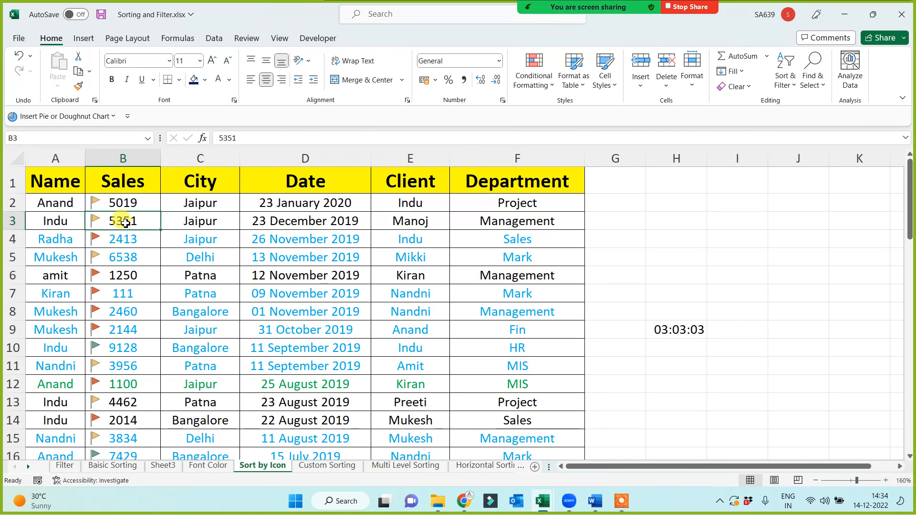
{"action": "left_click", "coordinate": [677, 330]}
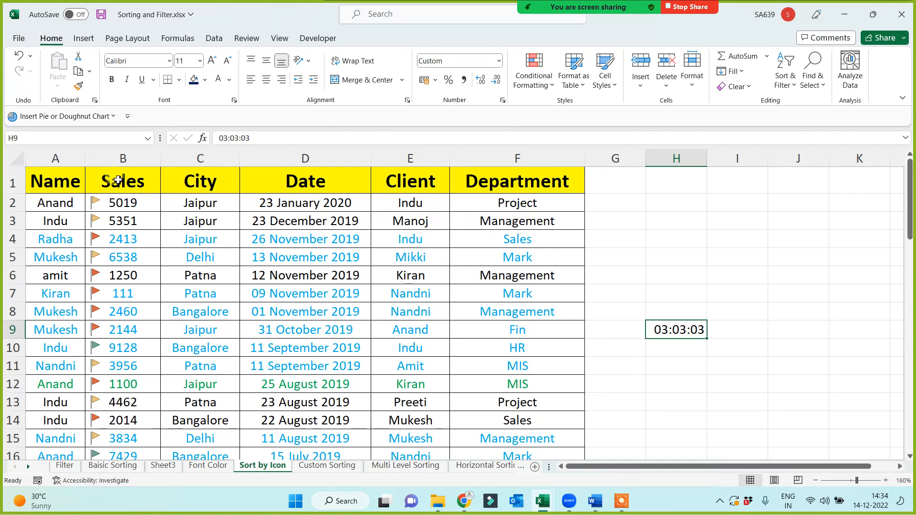
{"action": "left_click_drag", "start_coordinate": [122, 203], "coordinate": [102, 416]}
{"action": "left_click", "coordinate": [133, 293]}
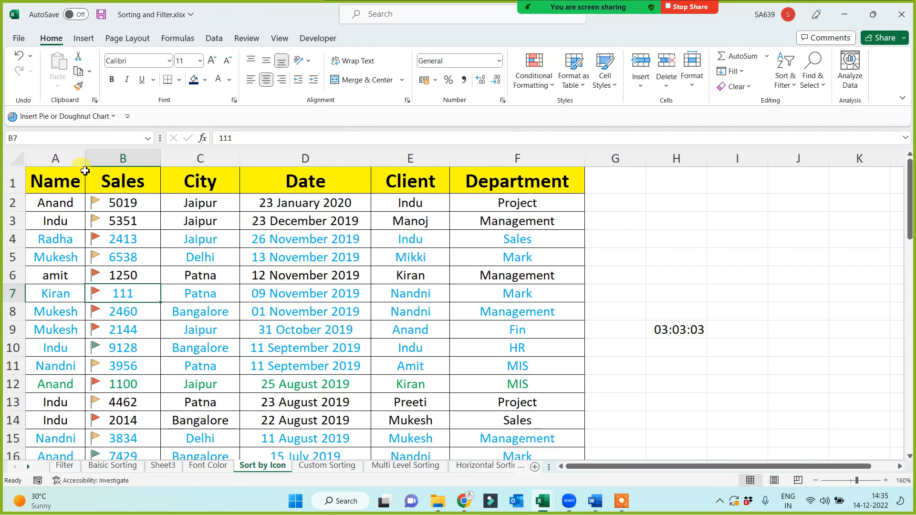
Sort columns A to F by Sales on cell values from largest to smallest.
{"action": "left_click_drag", "start_coordinate": [62, 157], "coordinate": [522, 177]}
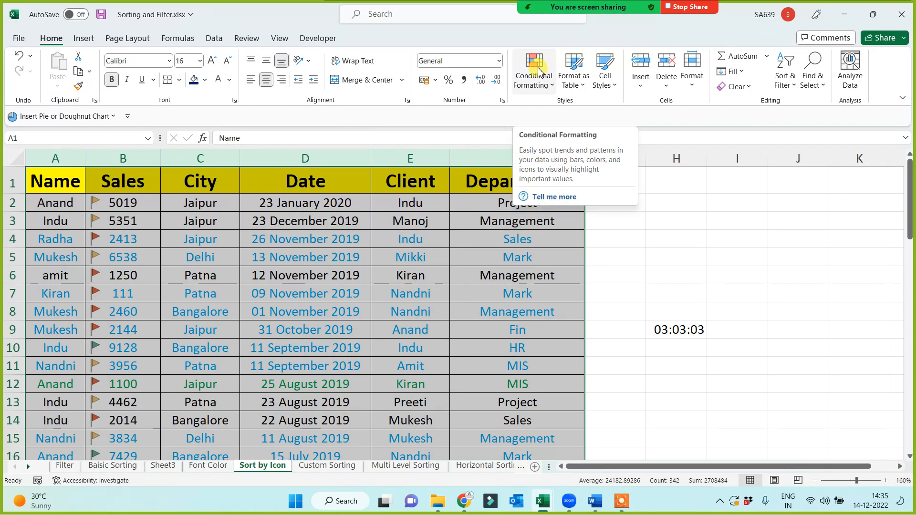
{"action": "left_click", "coordinate": [214, 38]}
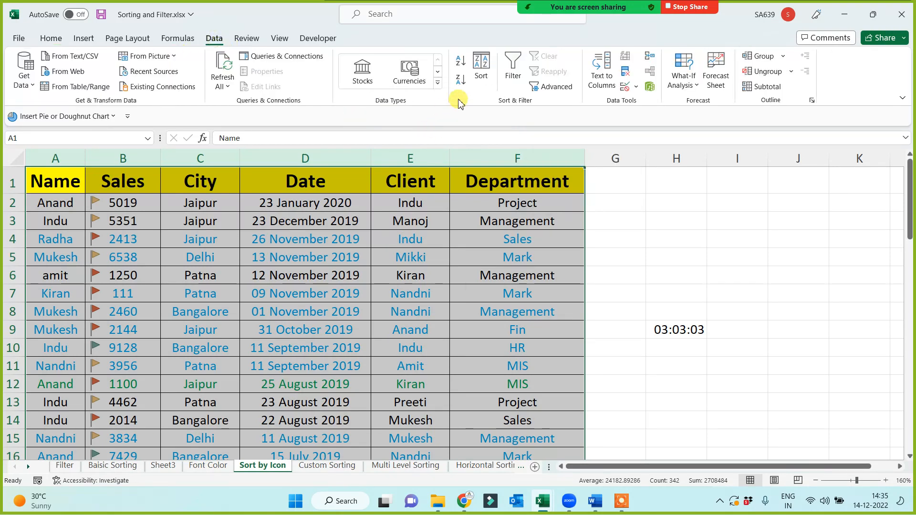
{"action": "left_click", "coordinate": [481, 67]}
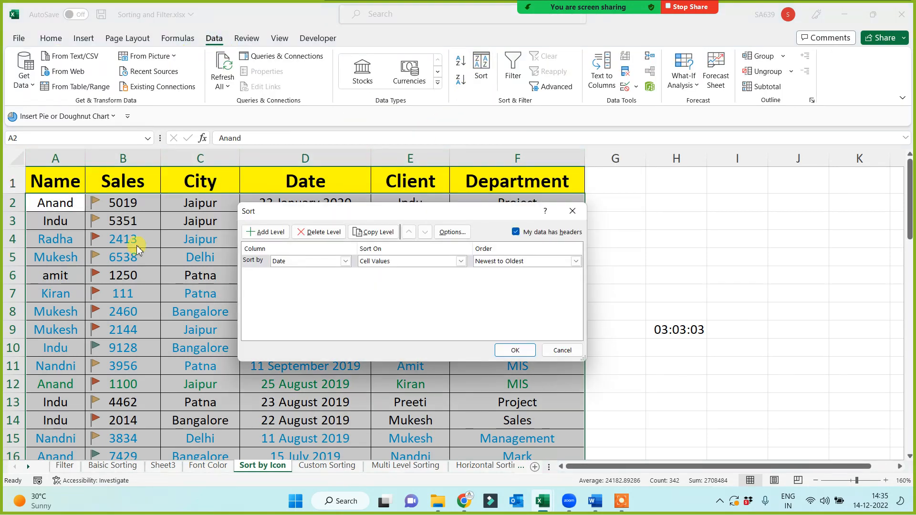
{"action": "left_click", "coordinate": [289, 263]}
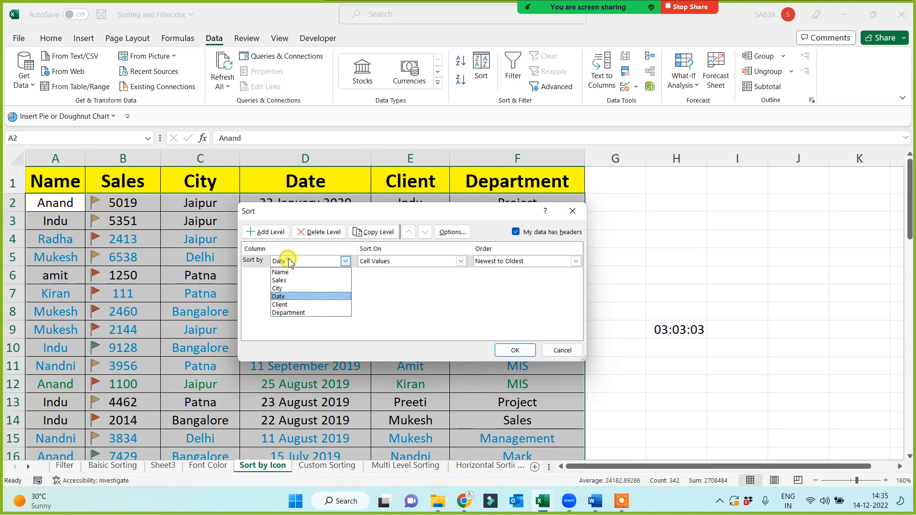
{"action": "left_click", "coordinate": [285, 271]}
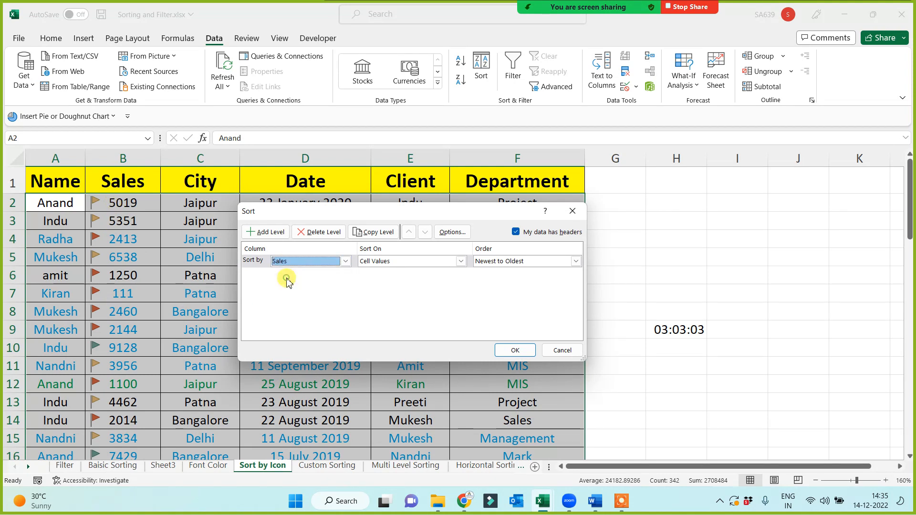
{"action": "left_click", "coordinate": [516, 350]}
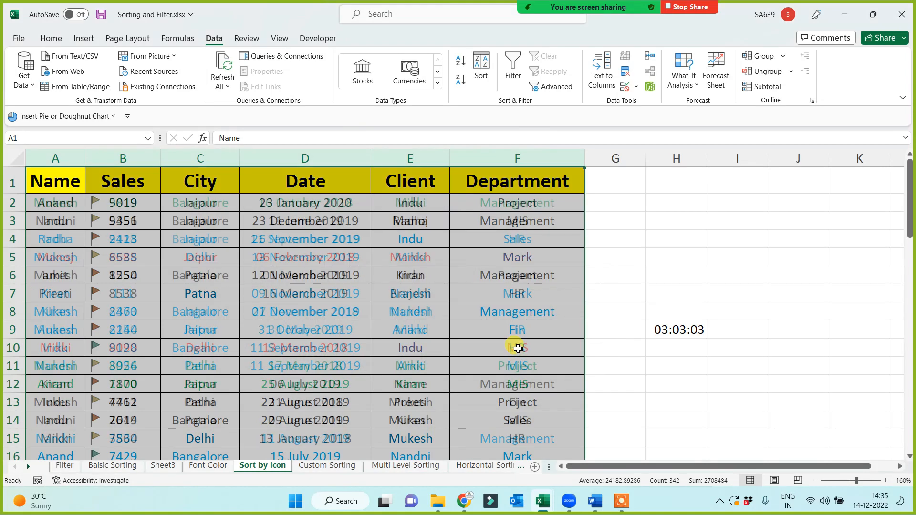
Examine the green, yellow and red flag groups down the sorted Sales column.
{"action": "left_click_drag", "start_coordinate": [122, 200], "coordinate": [120, 423]}
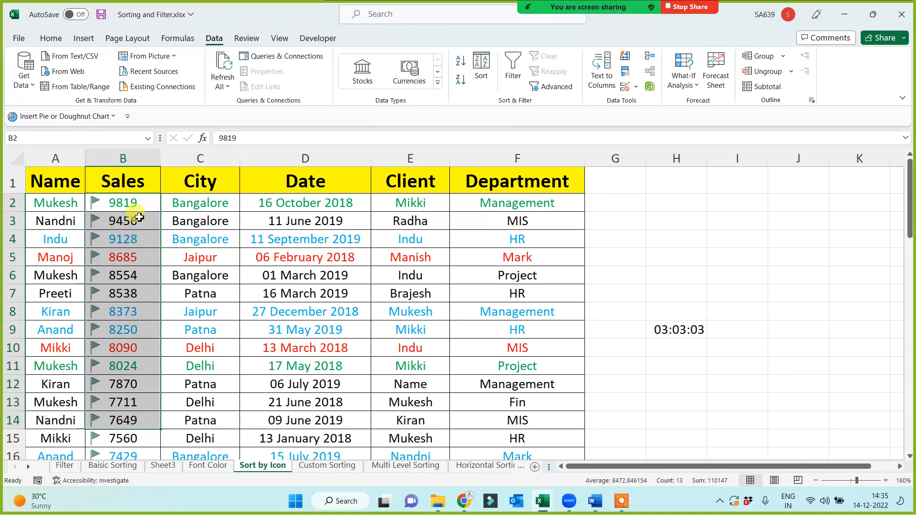
{"action": "left_click_drag", "start_coordinate": [134, 204], "coordinate": [135, 458]}
{"action": "scroll", "coordinate": [132, 355], "scroll_direction": "down", "scroll_amount": 2}
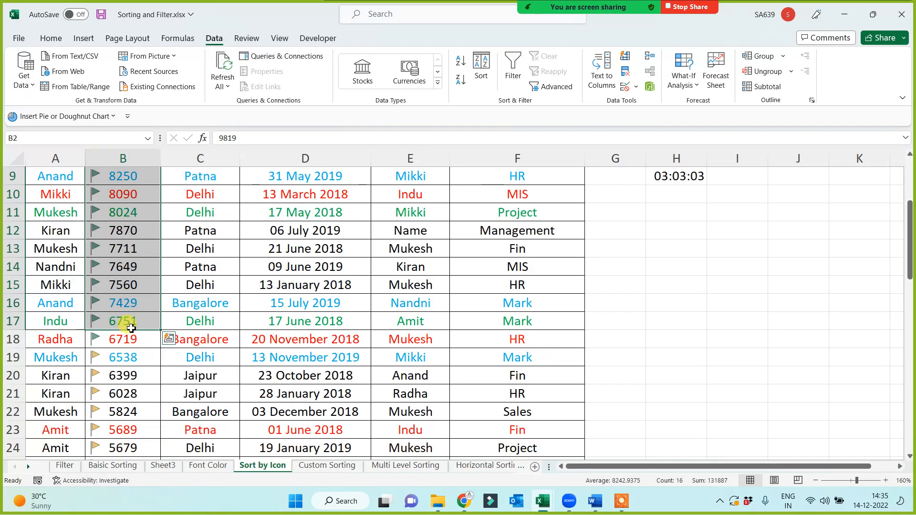
{"action": "scroll", "coordinate": [133, 293], "scroll_direction": "down", "scroll_amount": 3}
{"action": "left_click_drag", "start_coordinate": [123, 212], "coordinate": [122, 412]}
{"action": "scroll", "coordinate": [123, 412], "scroll_direction": "down", "scroll_amount": 8}
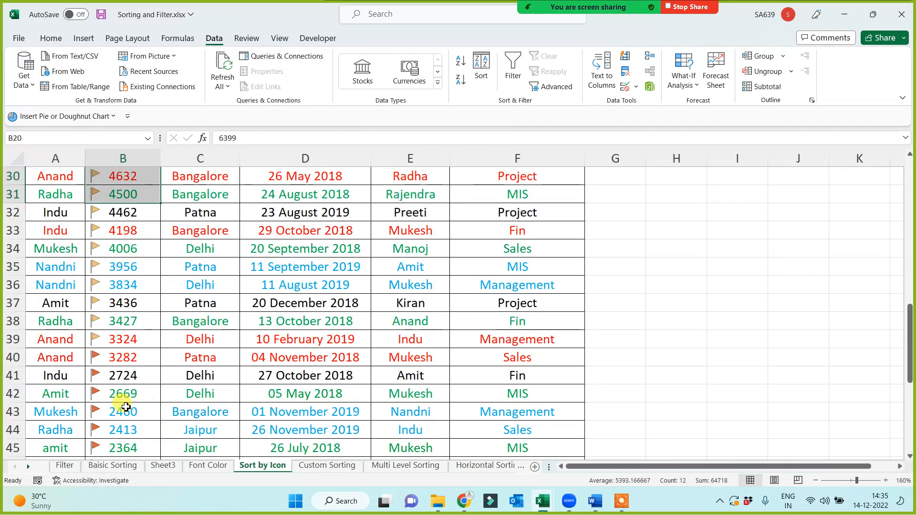
{"action": "left_click_drag", "start_coordinate": [121, 200], "coordinate": [104, 444]}
{"action": "scroll", "coordinate": [131, 415], "scroll_direction": "up", "scroll_amount": 2}
{"action": "scroll", "coordinate": [131, 415], "scroll_direction": "up", "scroll_amount": 12}
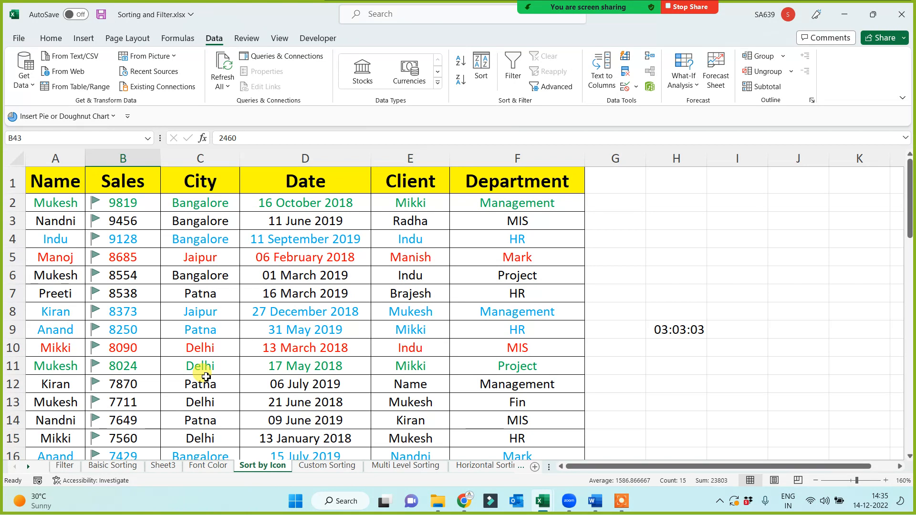
Open the Zoom meeting's participants list, look through it, and minimize its window.
{"action": "mouse_move", "coordinate": [590, 10]}
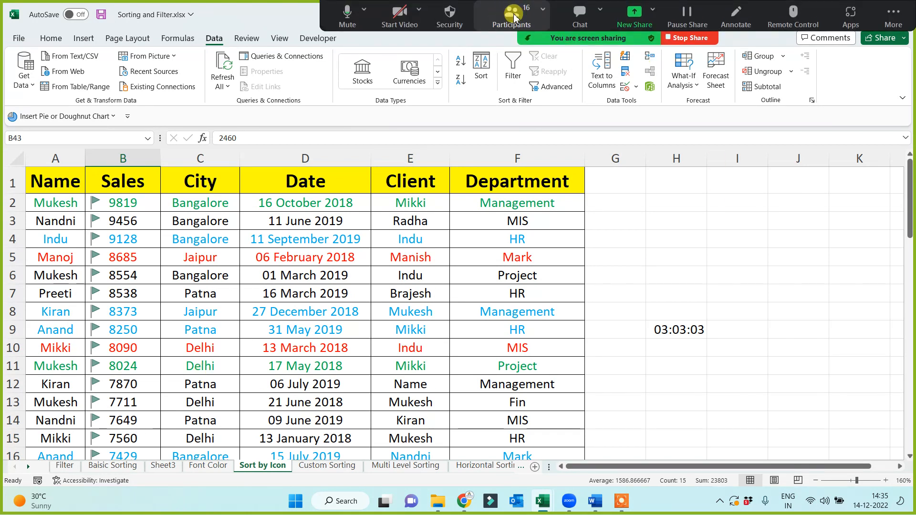
{"action": "left_click", "coordinate": [512, 18]}
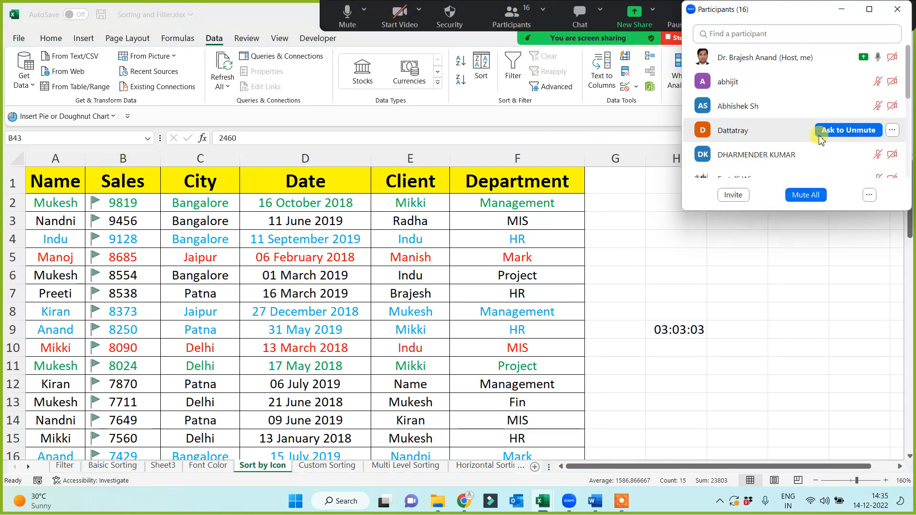
{"action": "mouse_move", "coordinate": [906, 105]}
{"action": "left_mouse_down"}
{"action": "mouse_move", "coordinate": [910, 157]}
{"action": "mouse_move", "coordinate": [908, 114]}
{"action": "left_mouse_up"}
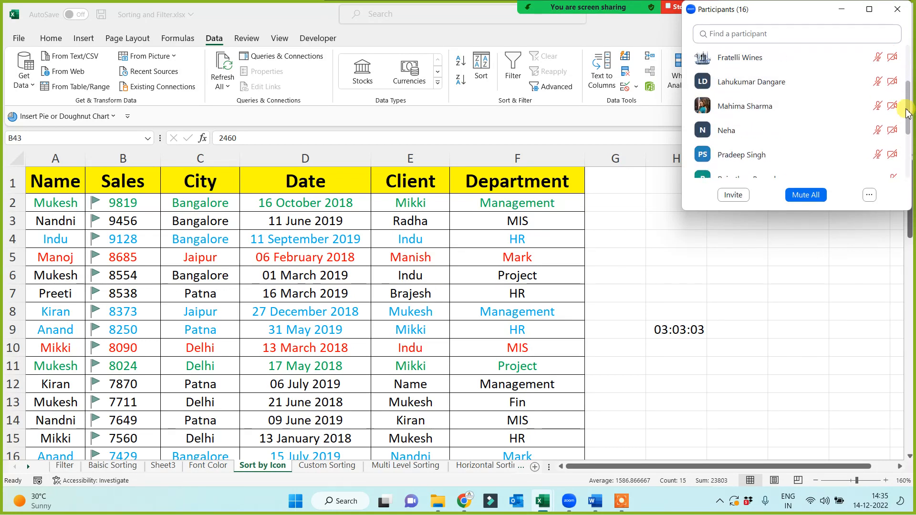
{"action": "mouse_move", "coordinate": [739, 139]}
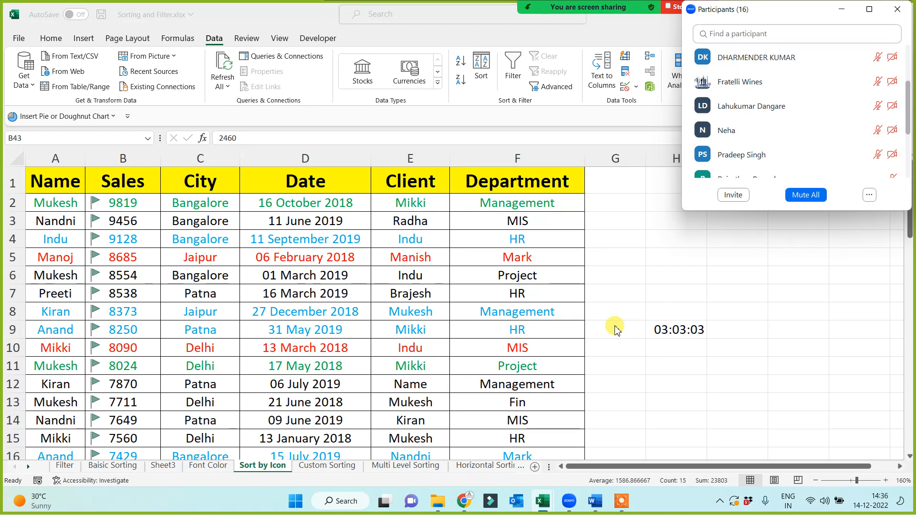
{"action": "left_click_drag", "start_coordinate": [813, 18], "coordinate": [744, 197]}
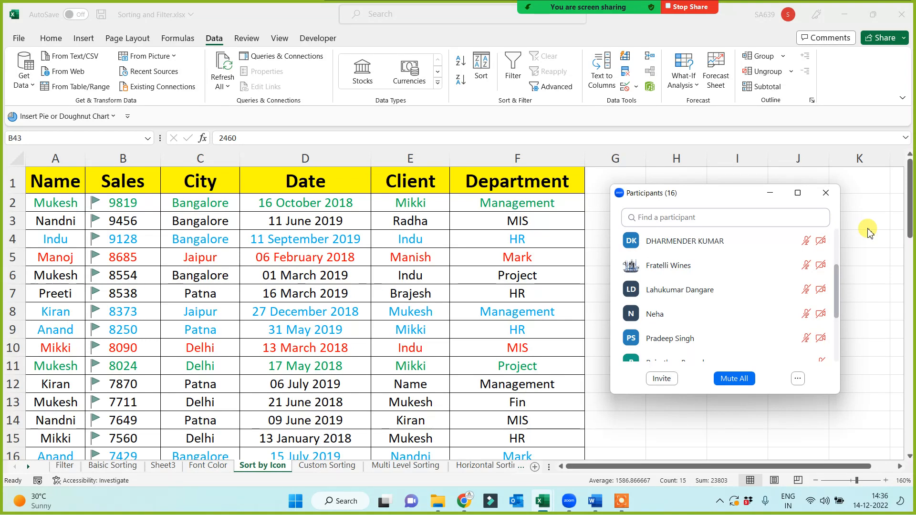
{"action": "left_click", "coordinate": [770, 194]}
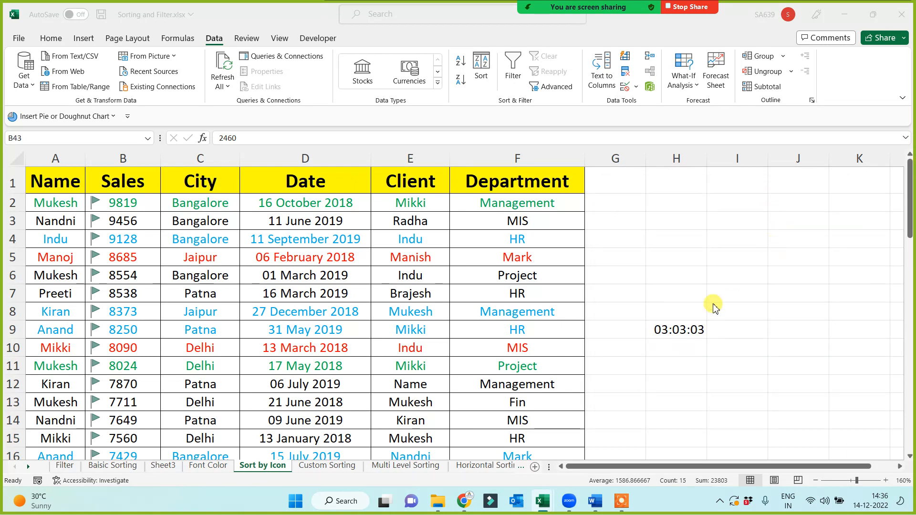
Return to the Font Color sheet to review its sorted table.
{"action": "left_click", "coordinate": [673, 329]}
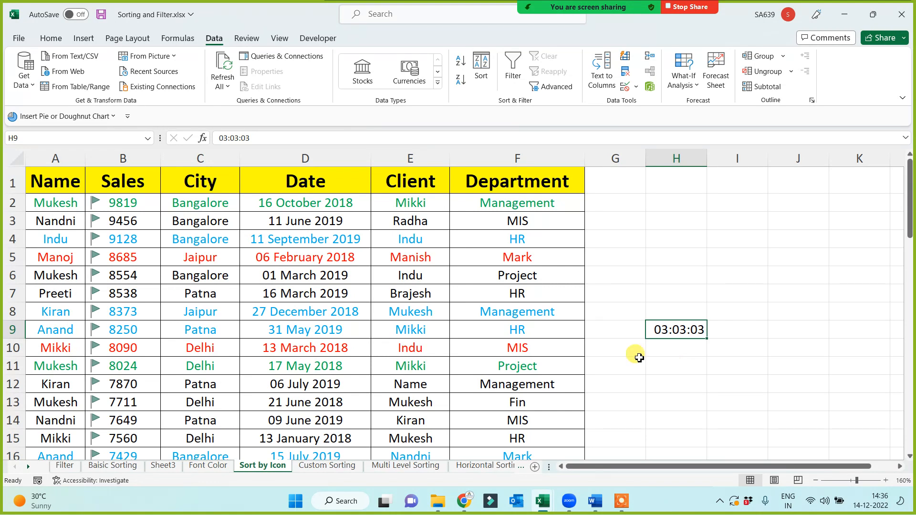
{"action": "left_click", "coordinate": [199, 467]}
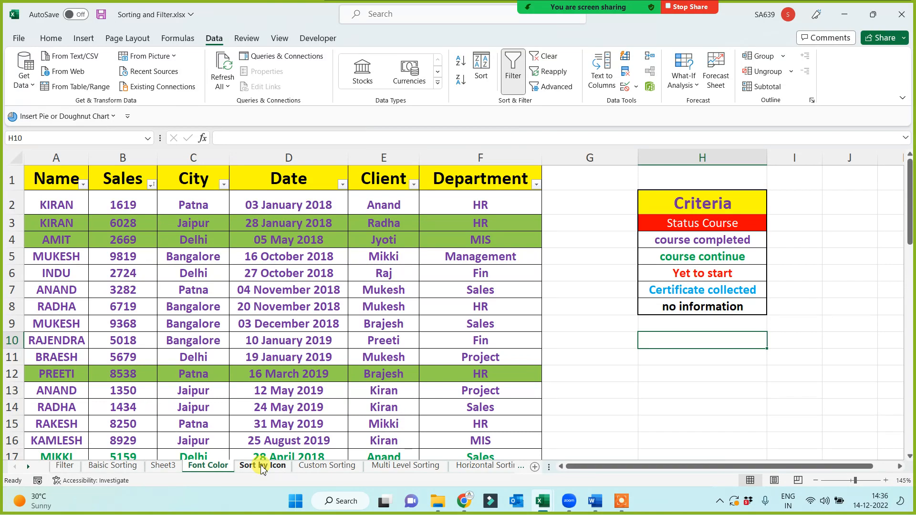
{"action": "left_click", "coordinate": [274, 272]}
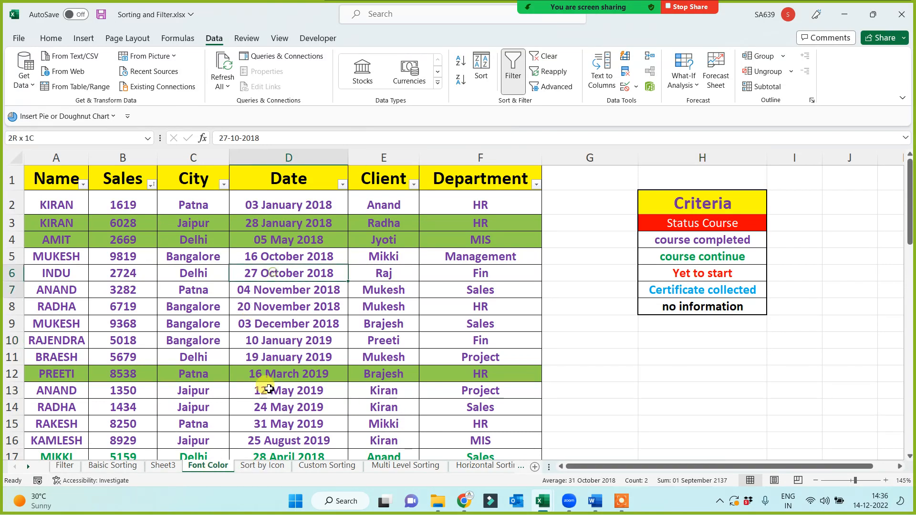
Review the Criteria list's font colours for course status alongside the data in columns A to F of the Font Color sheet.
{"action": "left_click_drag", "start_coordinate": [274, 272], "coordinate": [298, 407]}
{"action": "left_click", "coordinate": [674, 241]}
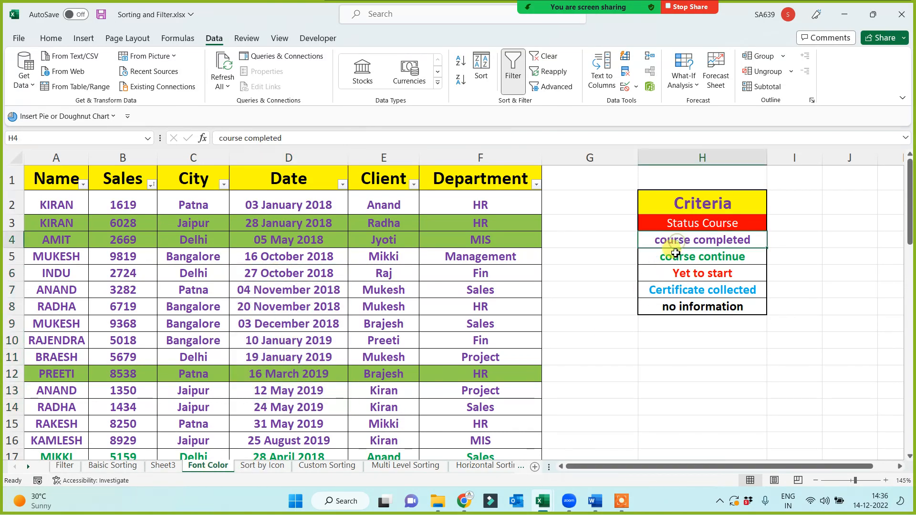
{"action": "left_click", "coordinate": [691, 295]}
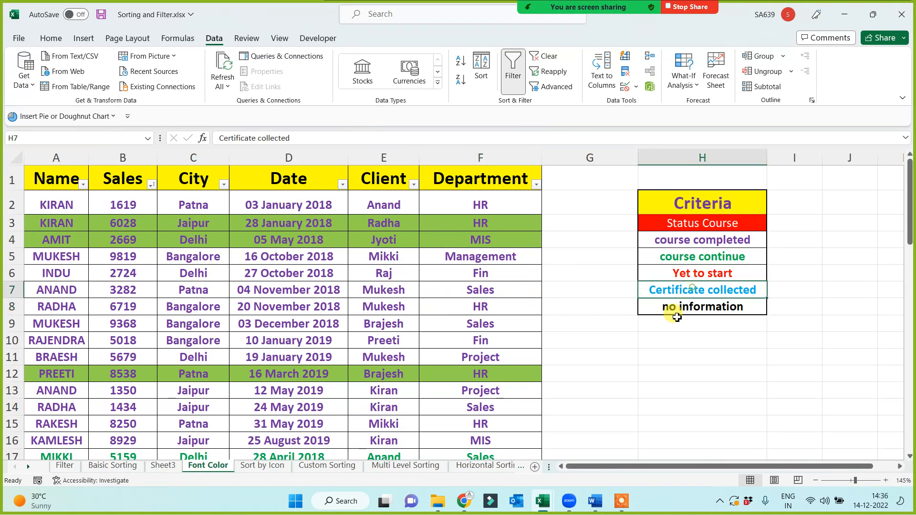
{"action": "left_click_drag", "start_coordinate": [484, 157], "coordinate": [53, 158]}
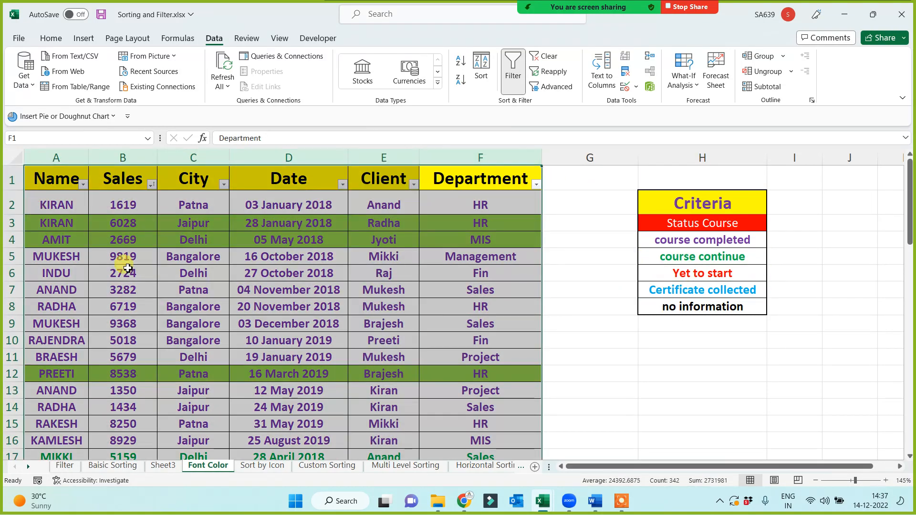
Examine the Follow UP colour legend for payment status beside the data table on the Baisic Sorting sheet.
{"action": "left_click", "coordinate": [113, 466]}
{"action": "left_click", "coordinate": [432, 222]}
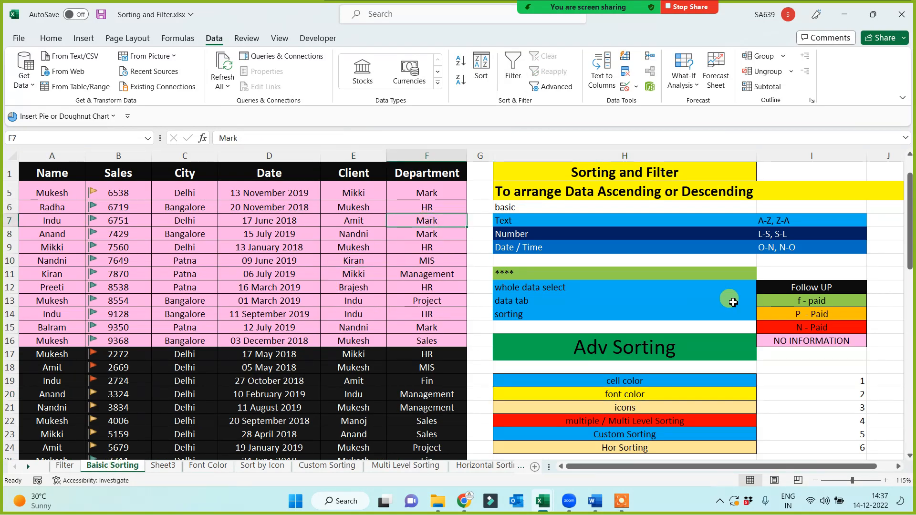
{"action": "left_click_drag", "start_coordinate": [811, 287], "coordinate": [815, 350]}
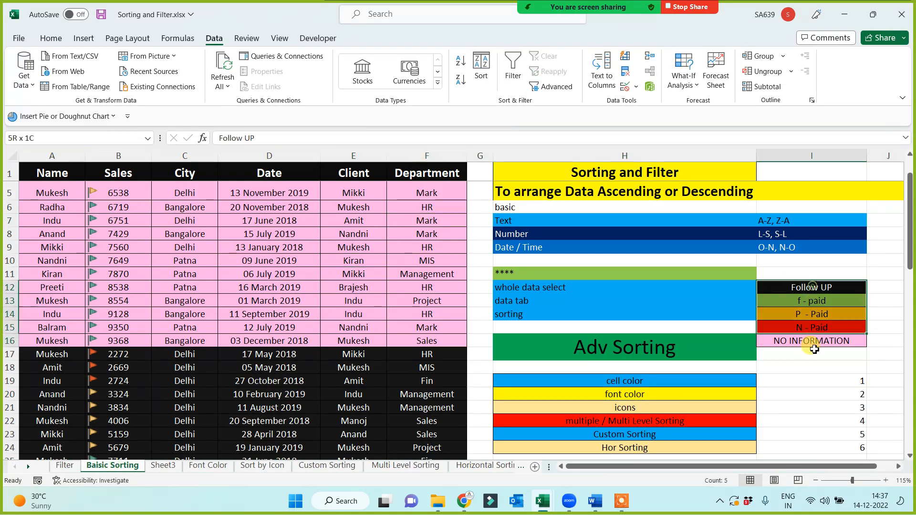
{"action": "left_click", "coordinate": [798, 301]}
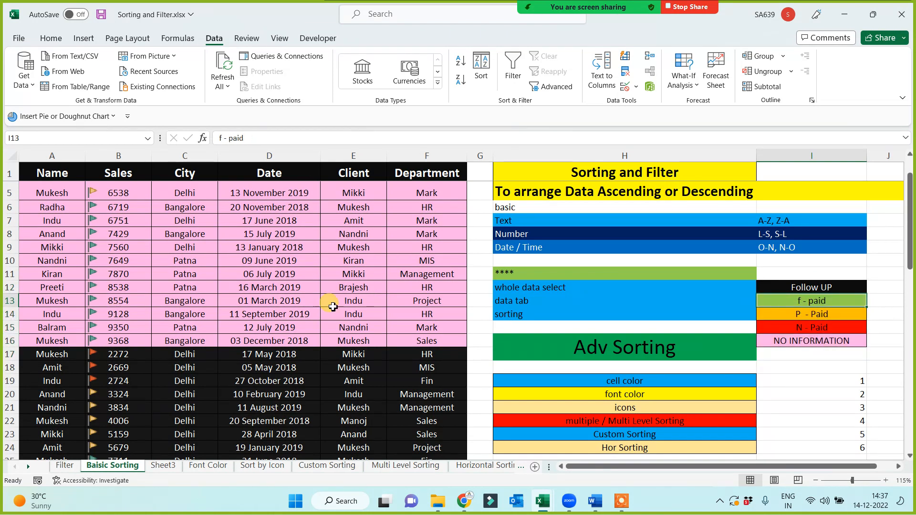
{"action": "left_click", "coordinate": [790, 314]}
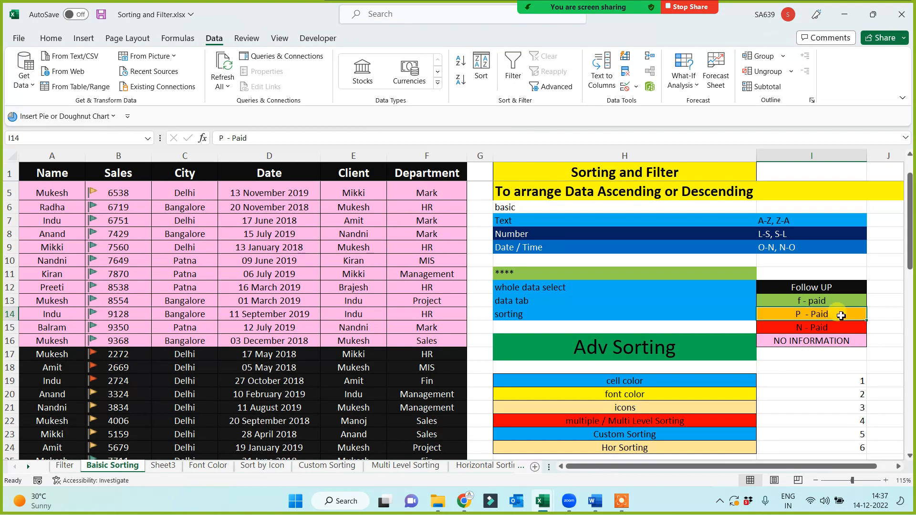
{"action": "left_click", "coordinate": [814, 329]}
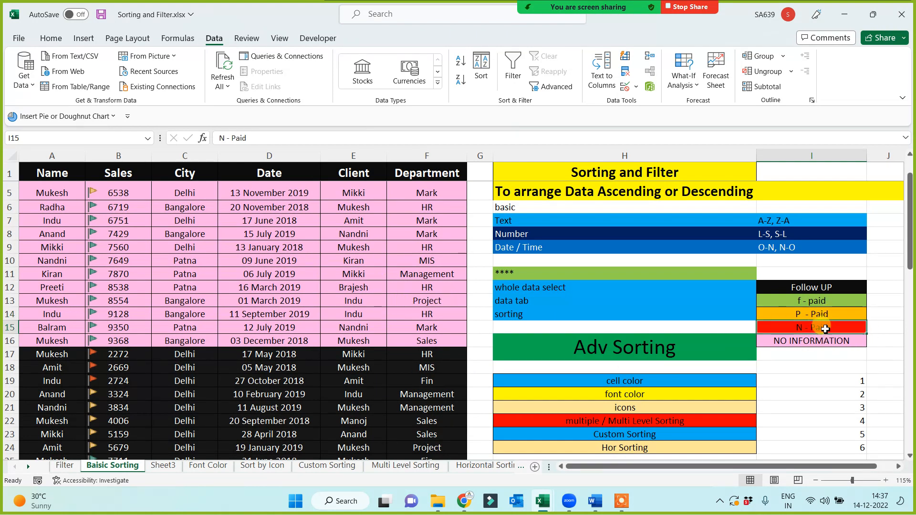
{"action": "left_click_drag", "start_coordinate": [811, 295], "coordinate": [803, 352]}
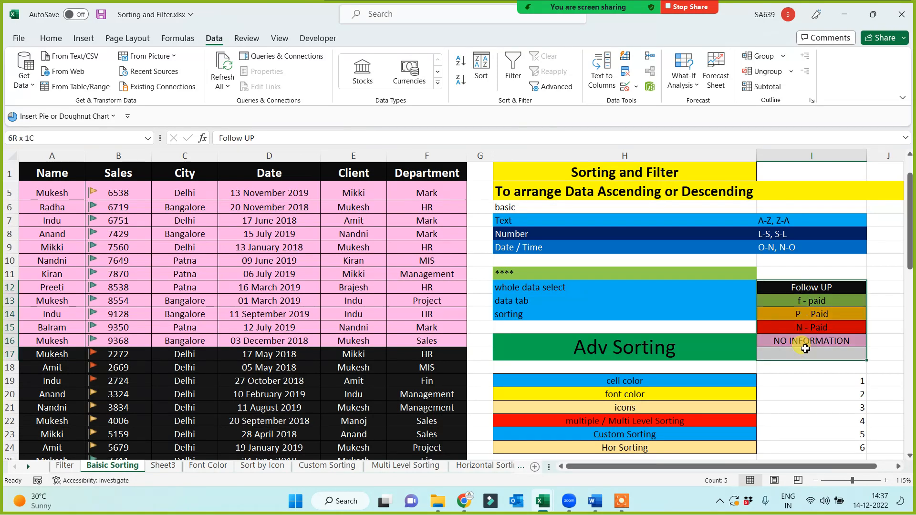
{"action": "left_click", "coordinate": [784, 399]}
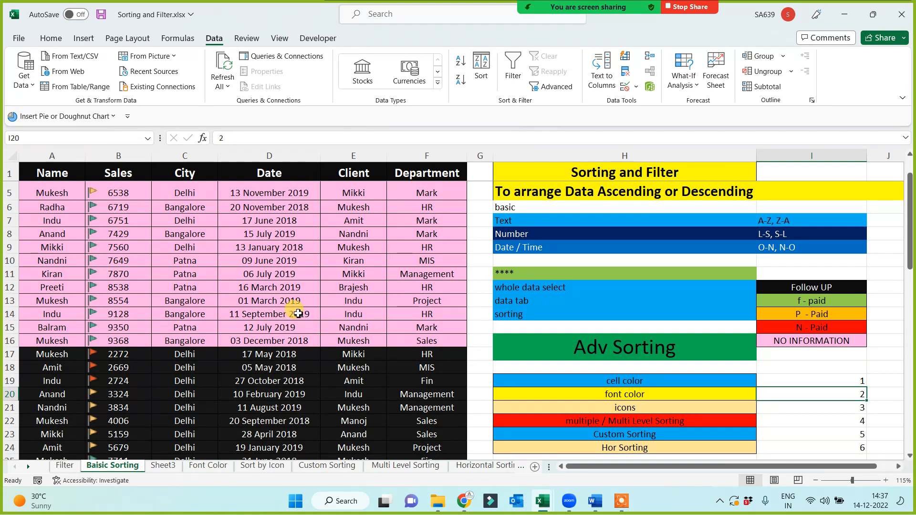
{"action": "scroll", "coordinate": [356, 268], "scroll_direction": "up", "scroll_amount": 1}
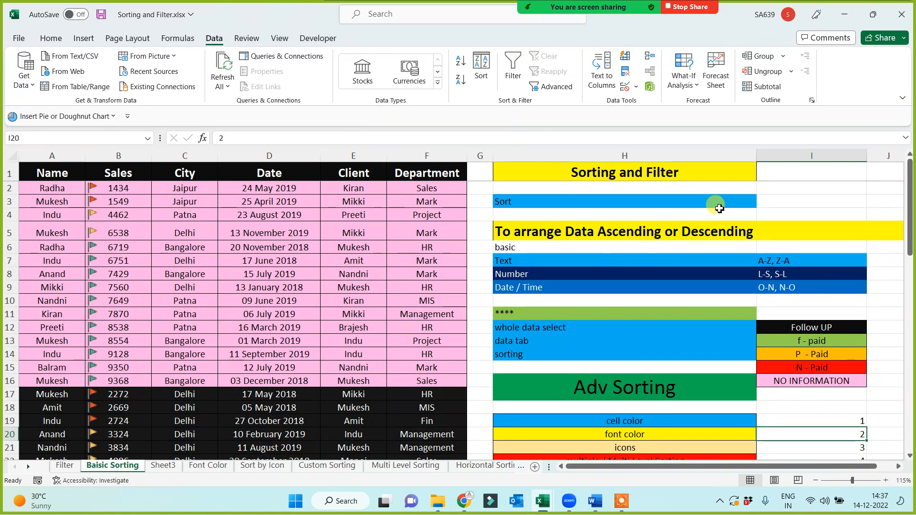
{"action": "left_click_drag", "start_coordinate": [913, 210], "coordinate": [912, 187]}
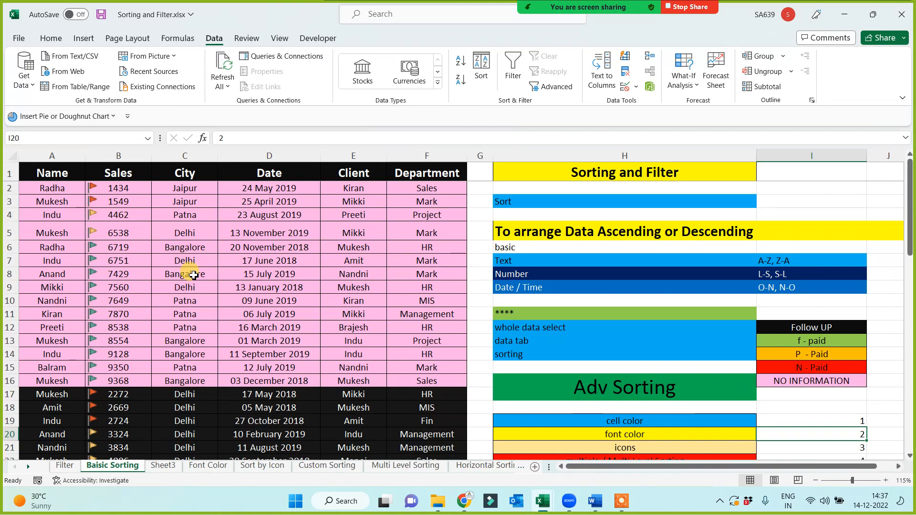
Open the Zoom meeting's participants list, look through its entries and minimize it.
{"action": "mouse_move", "coordinate": [592, 7]}
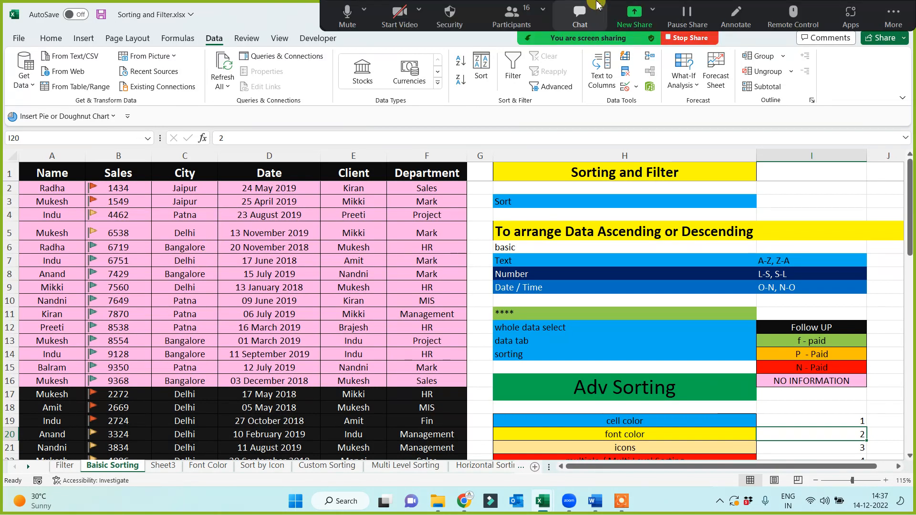
{"action": "left_click", "coordinate": [514, 22]}
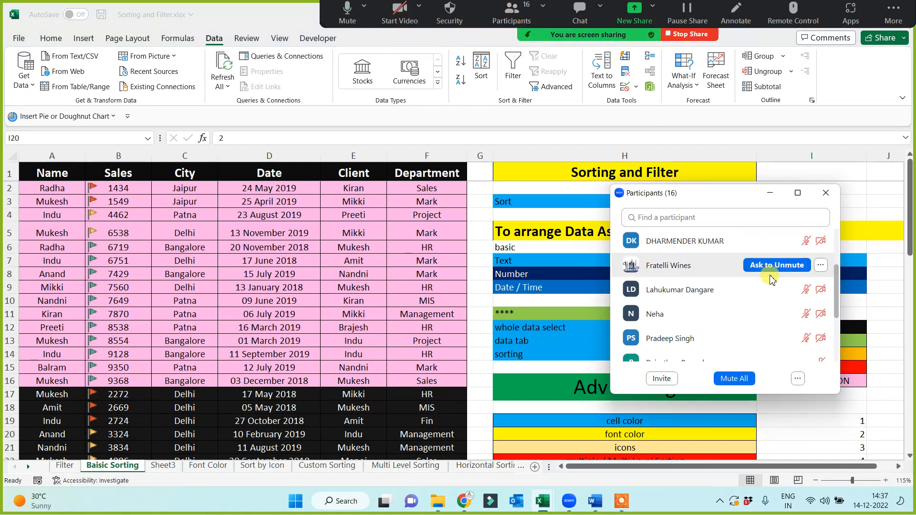
{"action": "left_click_drag", "start_coordinate": [839, 301], "coordinate": [839, 265]}
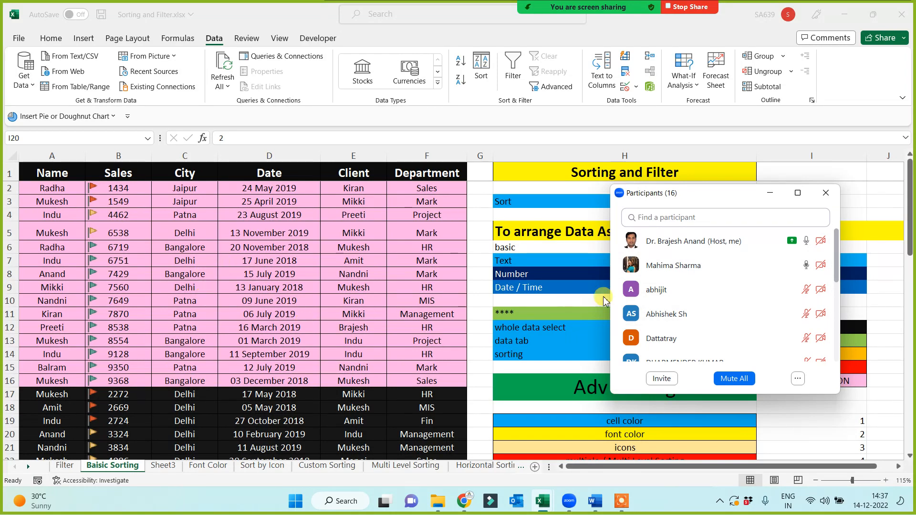
{"action": "mouse_move", "coordinate": [699, 277]}
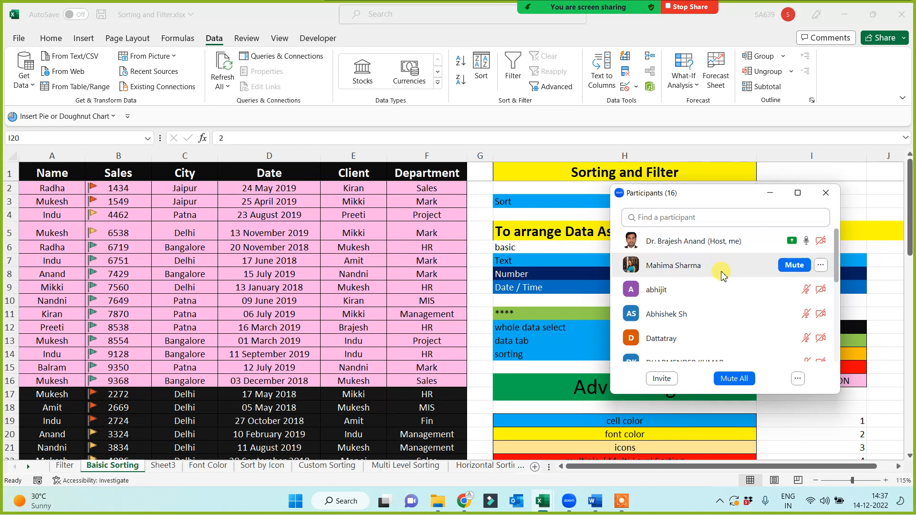
{"action": "mouse_move", "coordinate": [837, 262]}
{"action": "left_mouse_down"}
{"action": "mouse_move", "coordinate": [841, 336]}
{"action": "mouse_move", "coordinate": [840, 245]}
{"action": "left_mouse_up"}
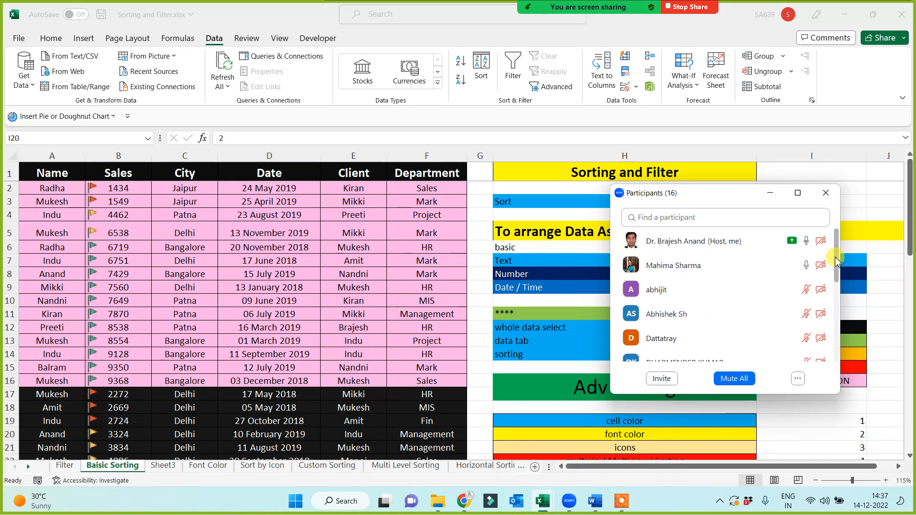
{"action": "left_click", "coordinate": [768, 192]}
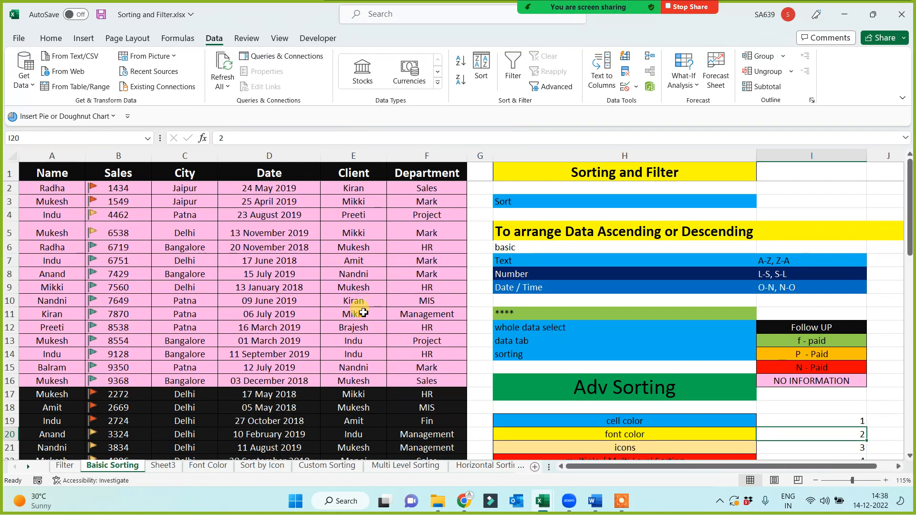
Locate the multiple / Multi Level Sorting topic in the Adv Sorting list and switch to the Multi Level Sorting sheet.
{"action": "scroll", "coordinate": [364, 313], "scroll_direction": "down", "scroll_amount": 2}
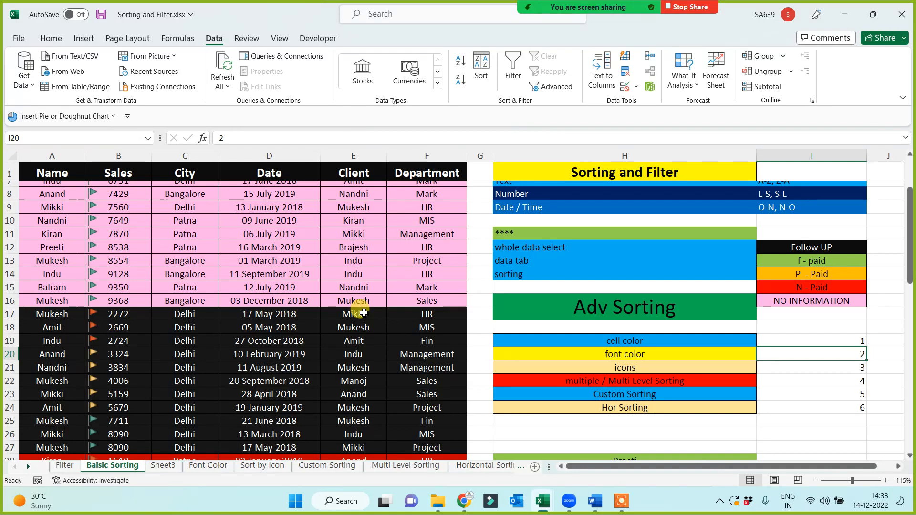
{"action": "left_click", "coordinate": [561, 384]}
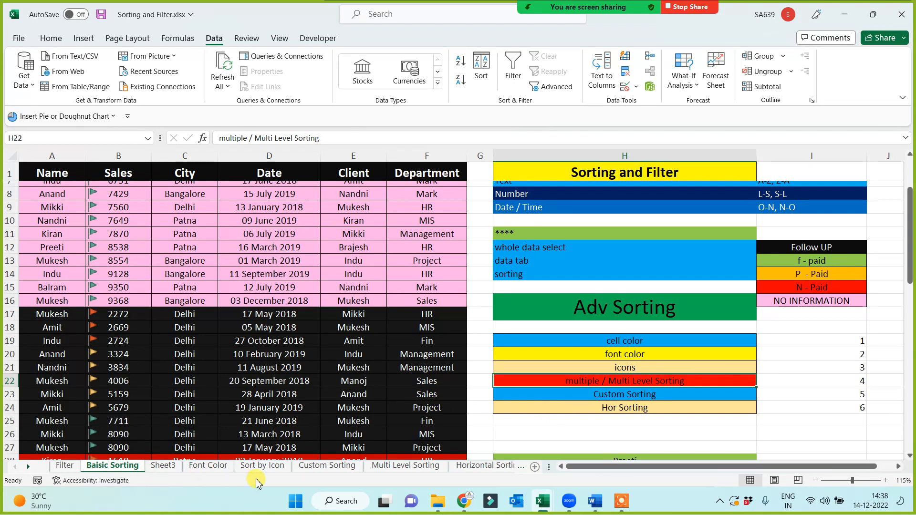
{"action": "left_click", "coordinate": [387, 468]}
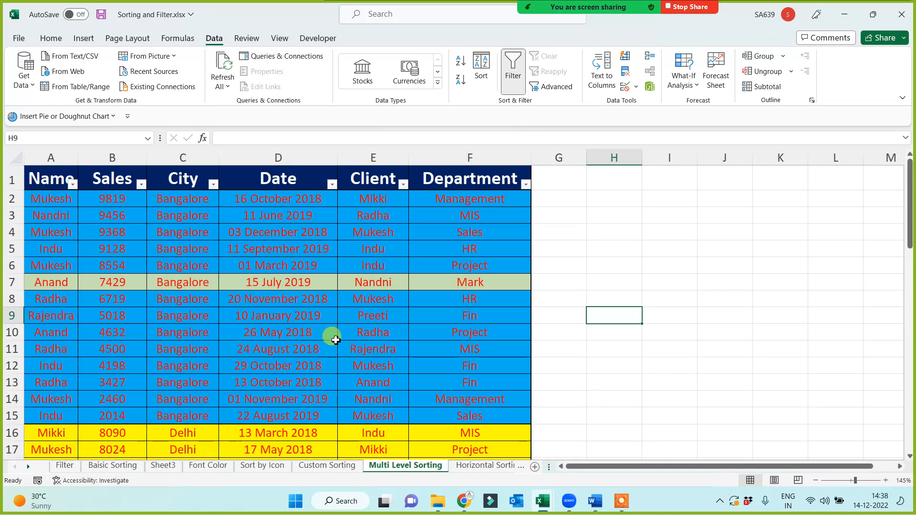
Sort columns A to F by Department only, on cell values from A to Z, removing the existing sort levels.
{"action": "left_click_drag", "start_coordinate": [71, 159], "coordinate": [504, 180]}
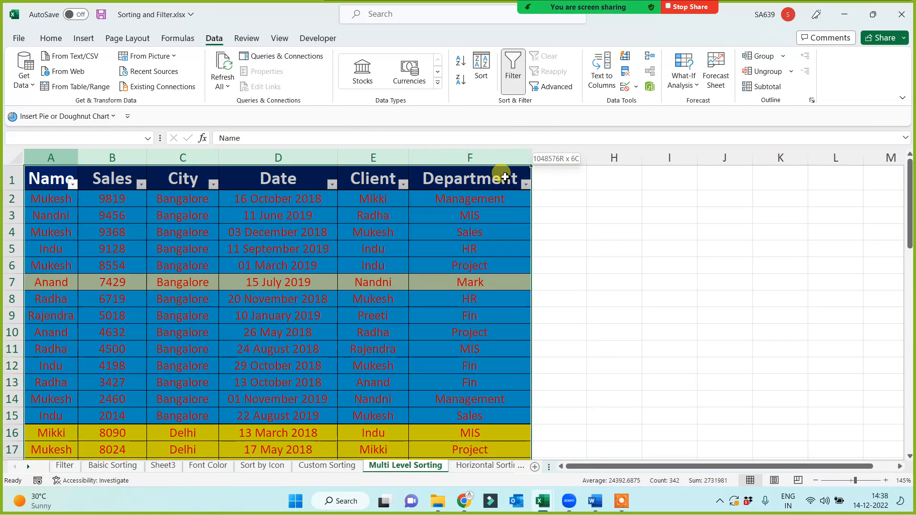
{"action": "left_click", "coordinate": [481, 67]}
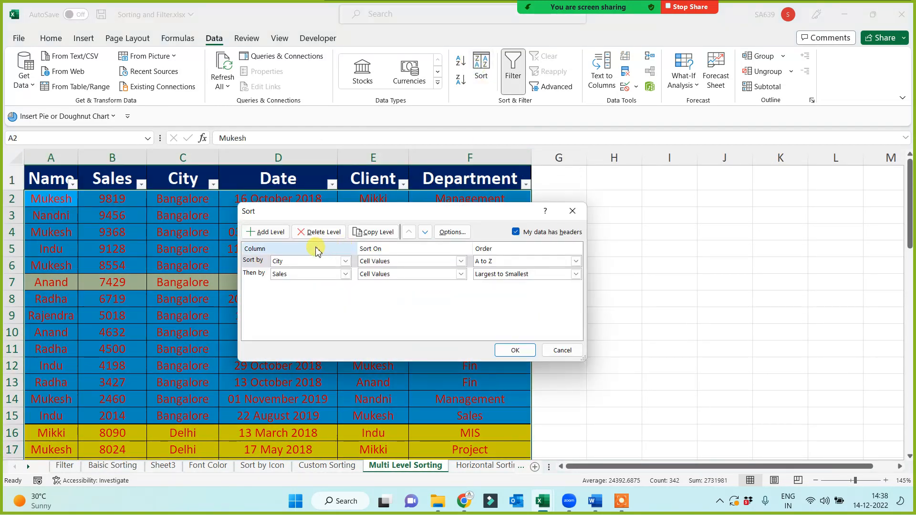
{"action": "left_click", "coordinate": [310, 232]}
{"action": "left_click", "coordinate": [310, 232]}
{"action": "left_click", "coordinate": [265, 232]}
{"action": "left_click", "coordinate": [313, 261]}
{"action": "left_click", "coordinate": [296, 313]}
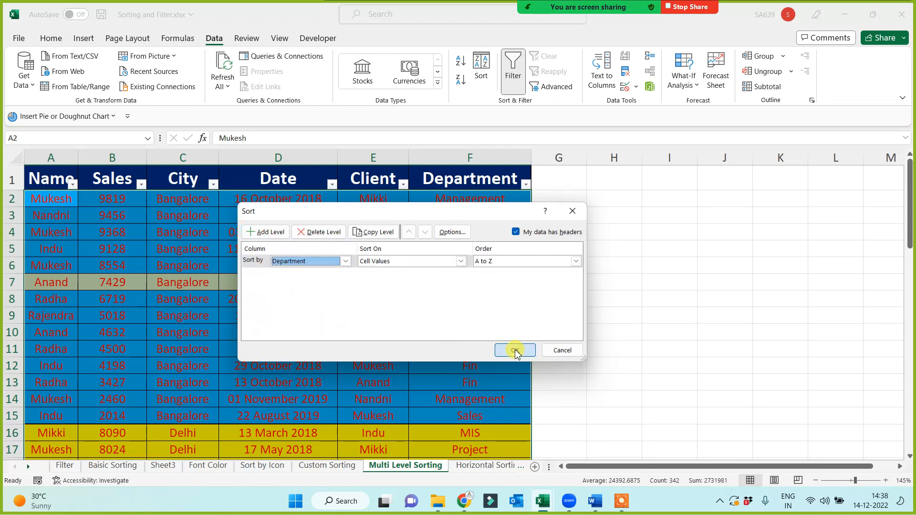
{"action": "left_click", "coordinate": [516, 351]}
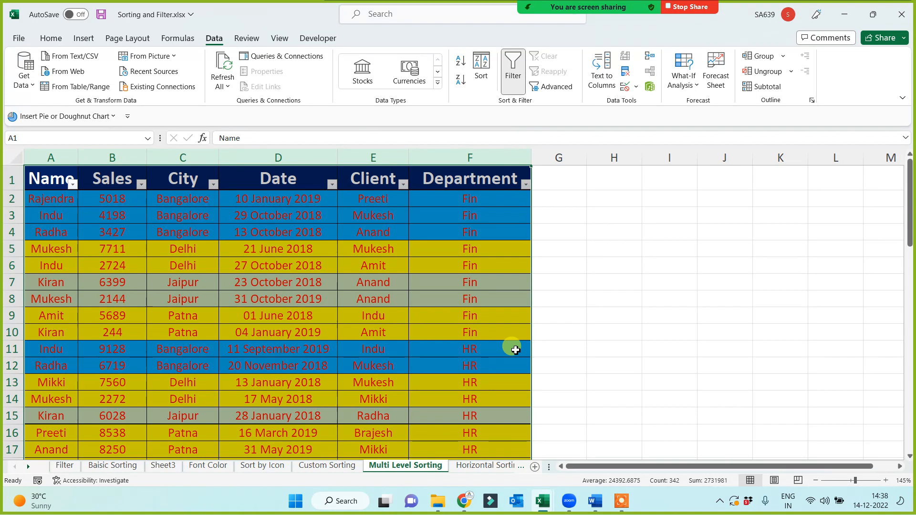
{"action": "left_click_drag", "start_coordinate": [464, 200], "coordinate": [437, 398]}
{"action": "left_click", "coordinate": [343, 367]}
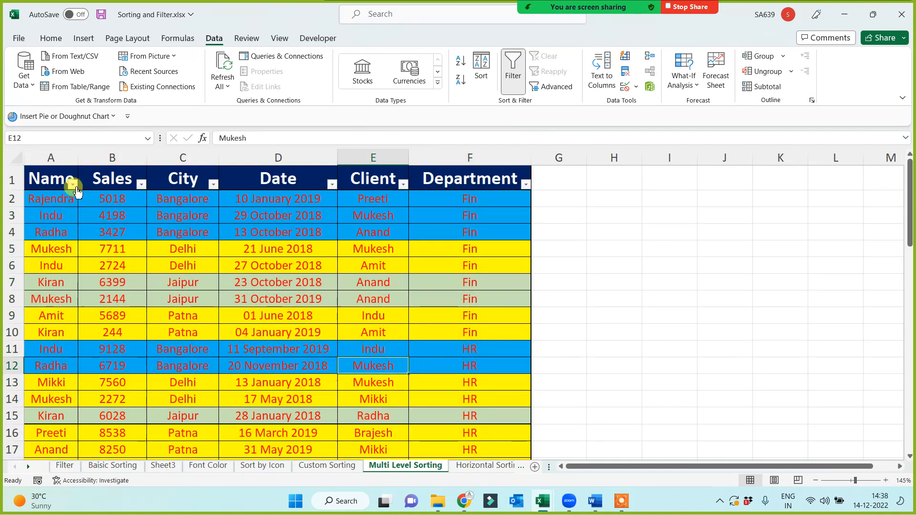
Re-sort columns A to F by City instead, on cell values from A to Z.
{"action": "left_click_drag", "start_coordinate": [58, 161], "coordinate": [466, 176]}
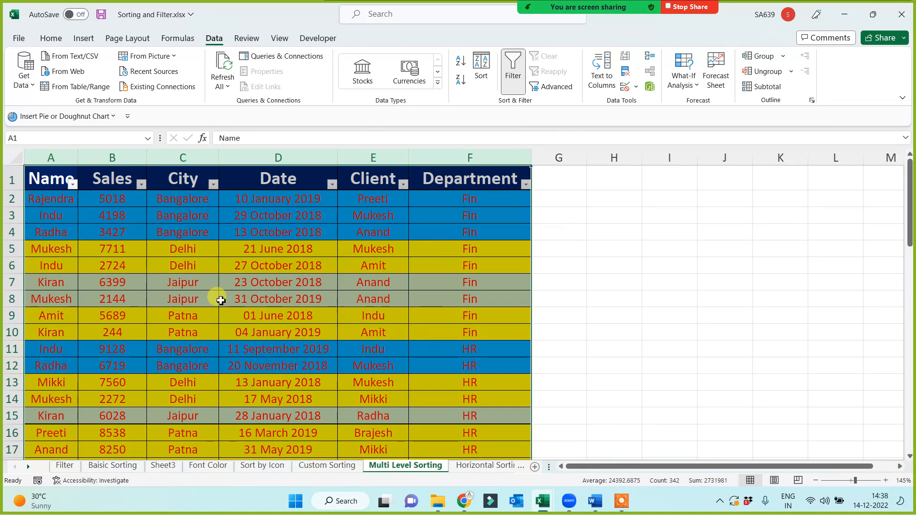
{"action": "left_click", "coordinate": [481, 67]}
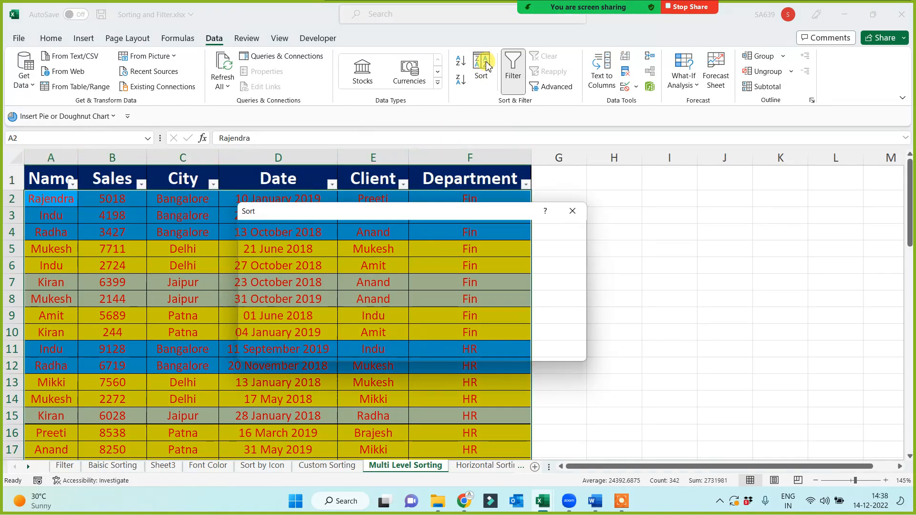
{"action": "left_click", "coordinate": [305, 261]}
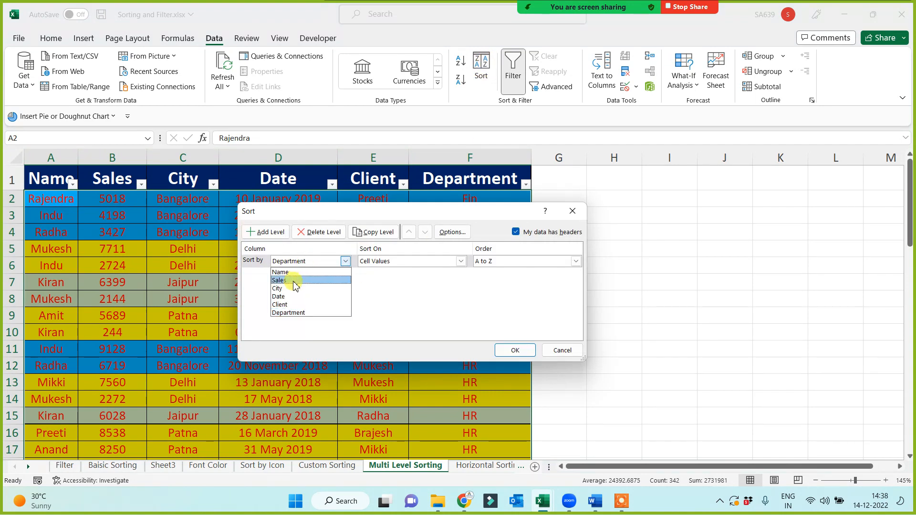
{"action": "left_click", "coordinate": [291, 291]}
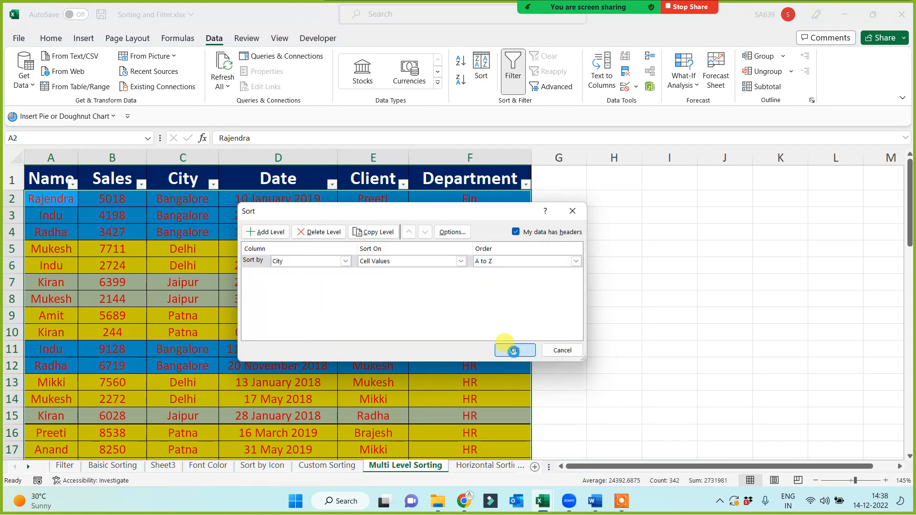
{"action": "left_click", "coordinate": [513, 350]}
Examine how the Bangalore and Delhi rows are grouped in the City column of the sorted table.
{"action": "left_click_drag", "start_coordinate": [186, 204], "coordinate": [173, 417]}
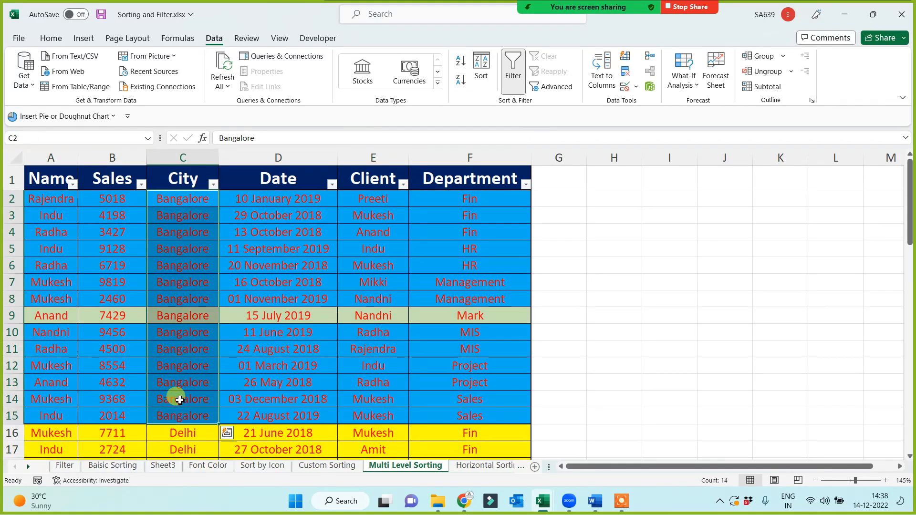
{"action": "left_click_drag", "start_coordinate": [180, 197], "coordinate": [180, 415]}
{"action": "scroll", "coordinate": [187, 411], "scroll_direction": "down", "scroll_amount": 3}
{"action": "left_click_drag", "start_coordinate": [180, 287], "coordinate": [163, 451]}
{"action": "scroll", "coordinate": [173, 420], "scroll_direction": "up", "scroll_amount": 3}
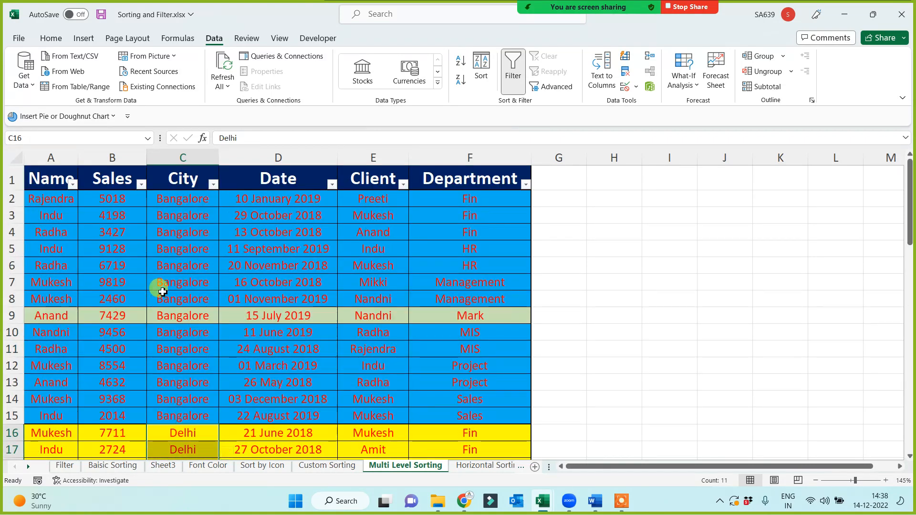
{"action": "left_click_drag", "start_coordinate": [48, 193], "coordinate": [505, 421]}
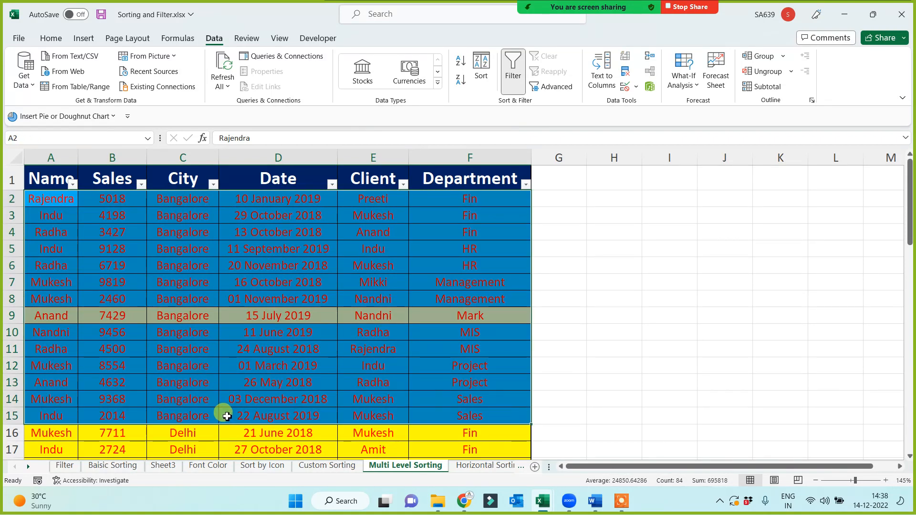
{"action": "left_click_drag", "start_coordinate": [186, 198], "coordinate": [170, 417]}
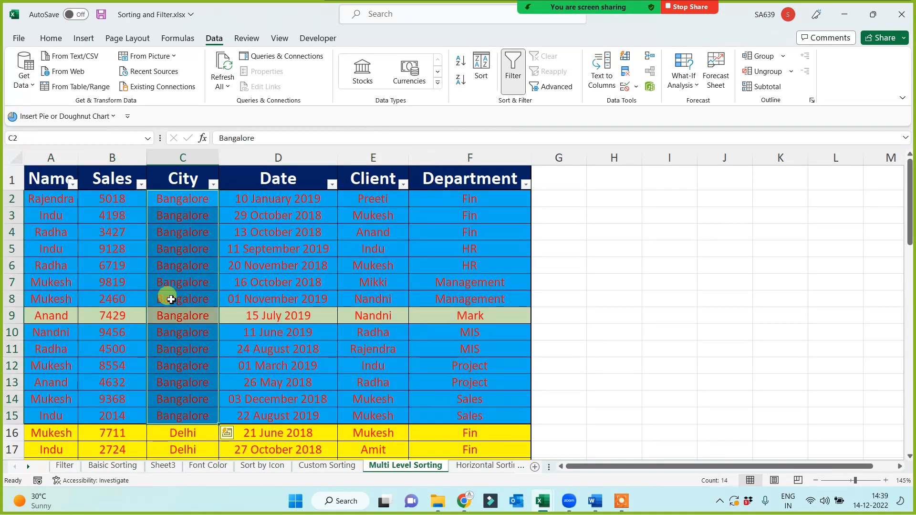
{"action": "left_click", "coordinate": [180, 202]}
{"action": "left_click_drag", "start_coordinate": [180, 202], "coordinate": [174, 417]}
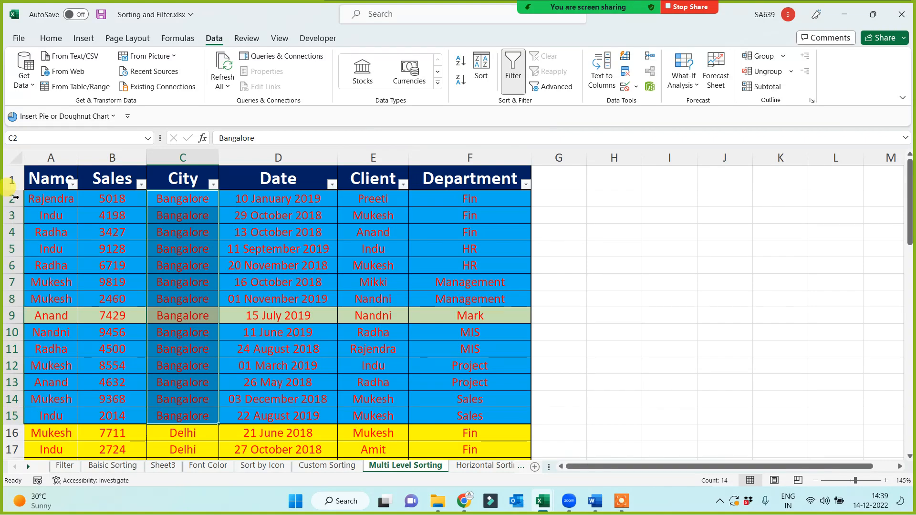
Examine the order of the Sales values within the Bangalore rows, from row 2 to row 15.
{"action": "left_click_drag", "start_coordinate": [13, 199], "coordinate": [15, 416]}
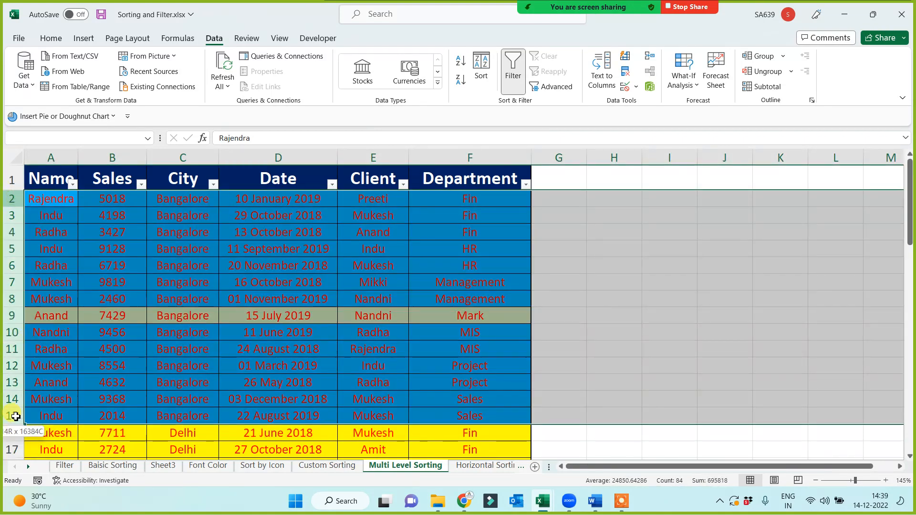
{"action": "left_click_drag", "start_coordinate": [178, 200], "coordinate": [170, 415]}
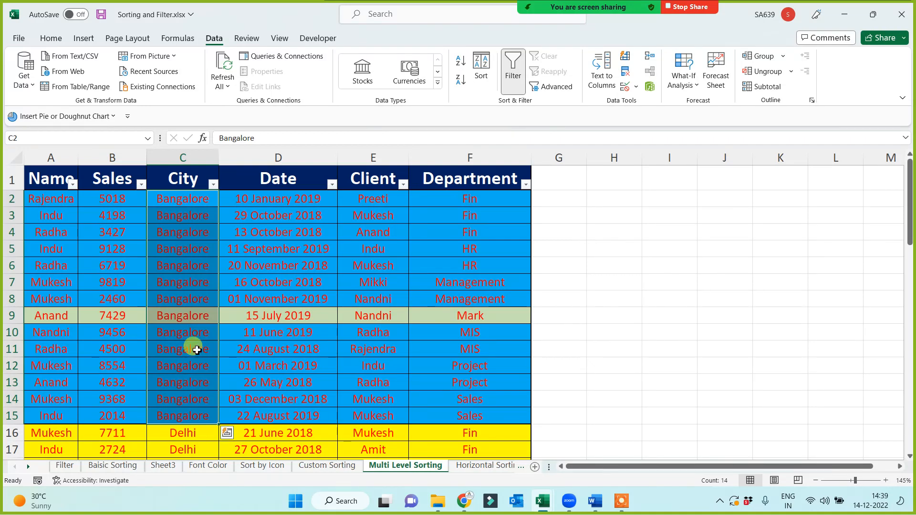
{"action": "left_click_drag", "start_coordinate": [120, 197], "coordinate": [113, 414]}
{"action": "left_click", "coordinate": [107, 197]}
{"action": "left_click", "coordinate": [107, 215]}
{"action": "left_click", "coordinate": [108, 231]}
{"action": "left_click", "coordinate": [113, 250]}
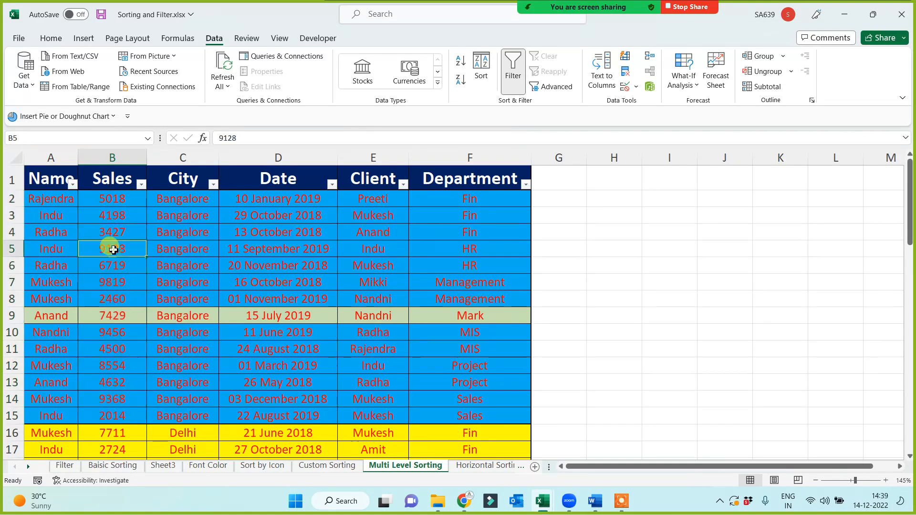
{"action": "left_click", "coordinate": [110, 266]}
{"action": "left_click", "coordinate": [108, 282]}
{"action": "left_click", "coordinate": [108, 298]}
{"action": "left_click", "coordinate": [113, 316]}
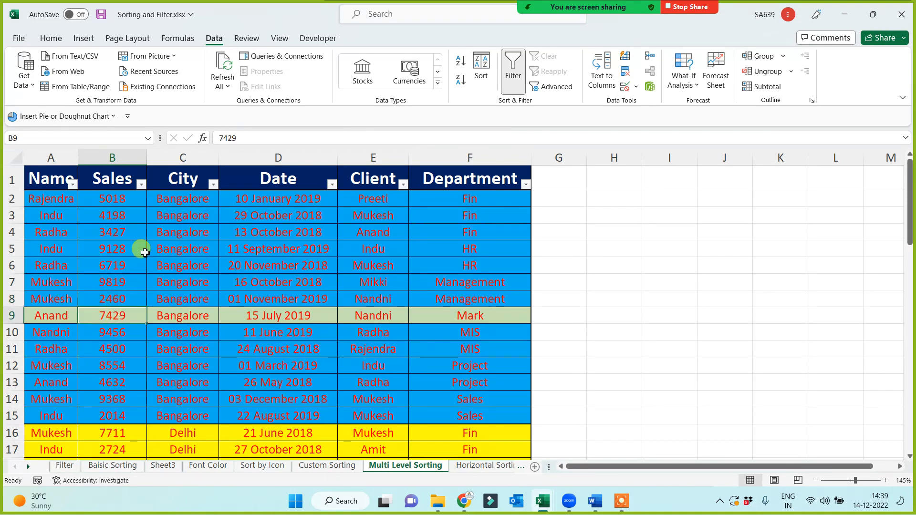
{"action": "left_click_drag", "start_coordinate": [184, 198], "coordinate": [180, 414]}
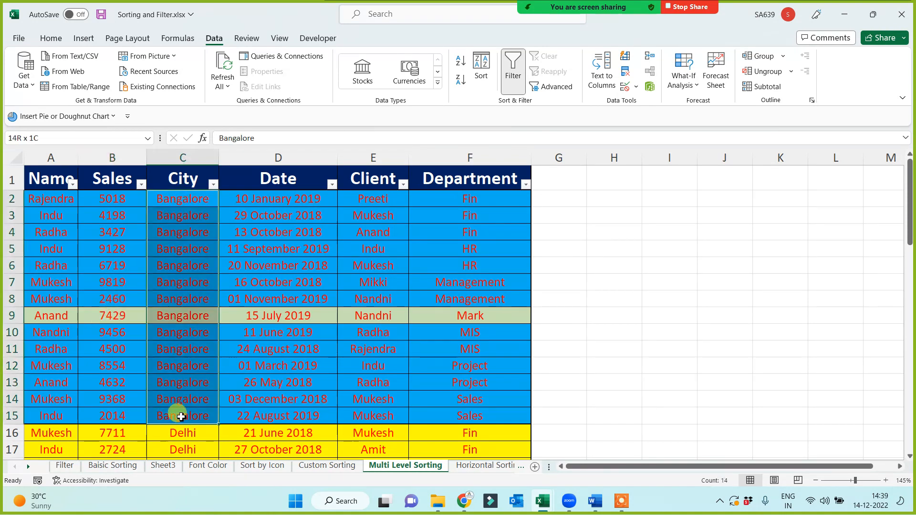
{"action": "left_click", "coordinate": [124, 200]}
{"action": "left_click", "coordinate": [107, 218]}
{"action": "left_click", "coordinate": [117, 245]}
{"action": "left_click", "coordinate": [100, 411]}
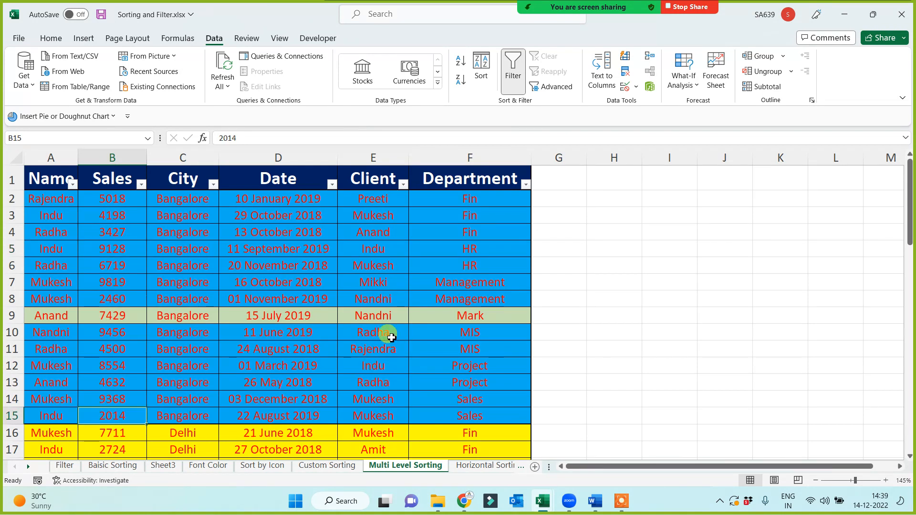
Sort columns A to F by City from A to Z, adding a second level by Sales from Largest to Smallest.
{"action": "left_click_drag", "start_coordinate": [51, 155], "coordinate": [469, 183]}
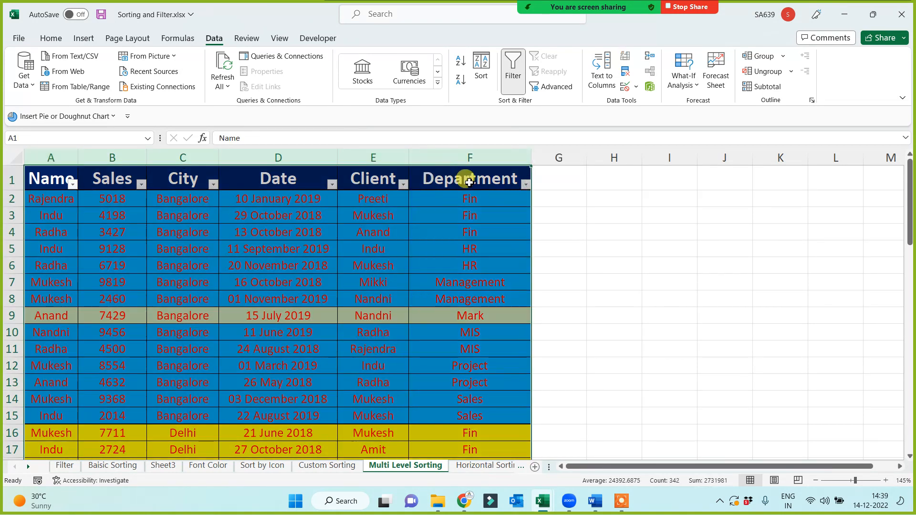
{"action": "left_click", "coordinate": [481, 66]}
{"action": "left_click_drag", "start_coordinate": [424, 216], "coordinate": [718, 193]}
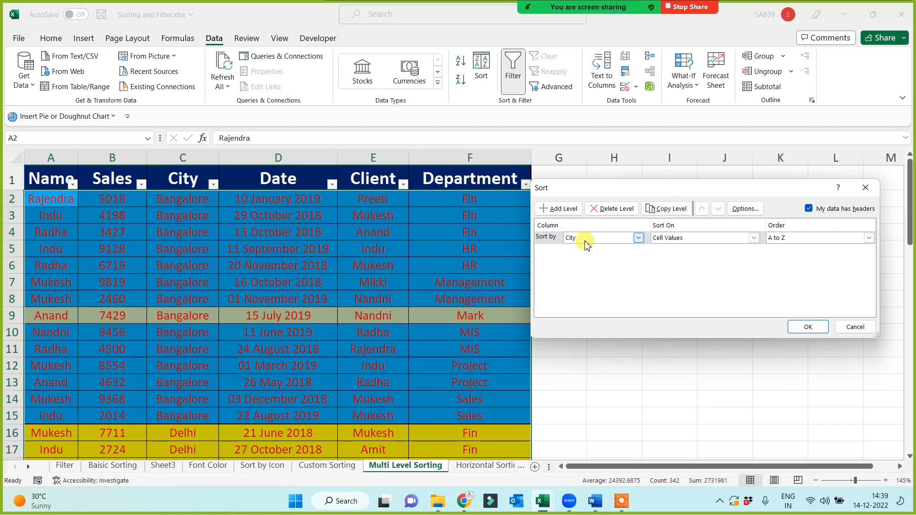
{"action": "left_click", "coordinate": [569, 214]}
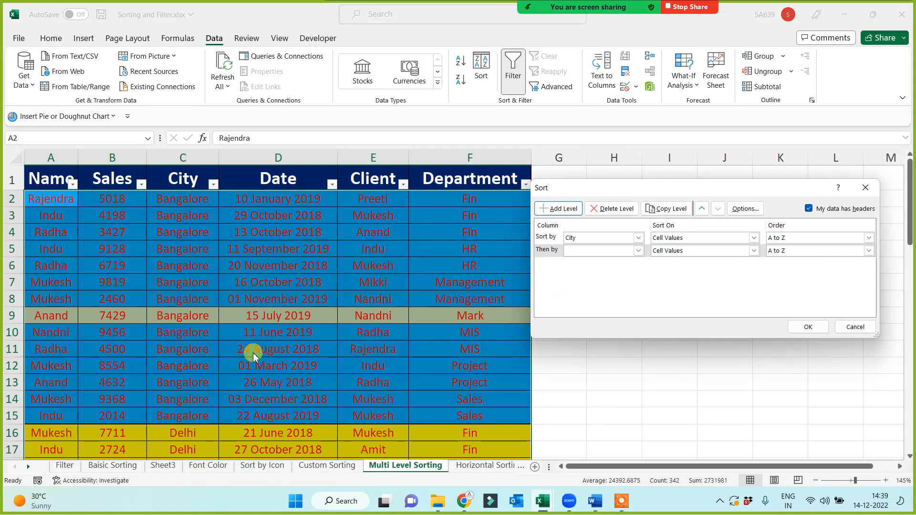
{"action": "left_click", "coordinate": [588, 250]}
{"action": "left_click", "coordinate": [580, 270]}
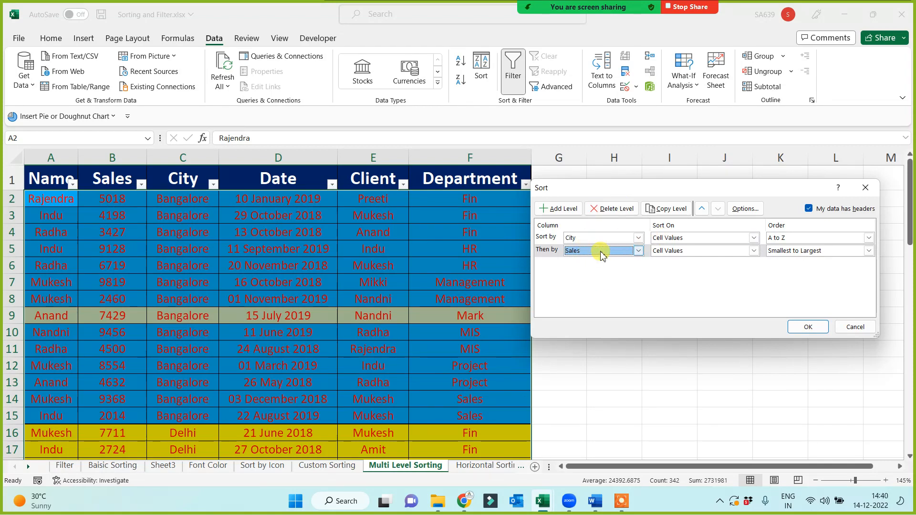
{"action": "left_click", "coordinate": [790, 252]}
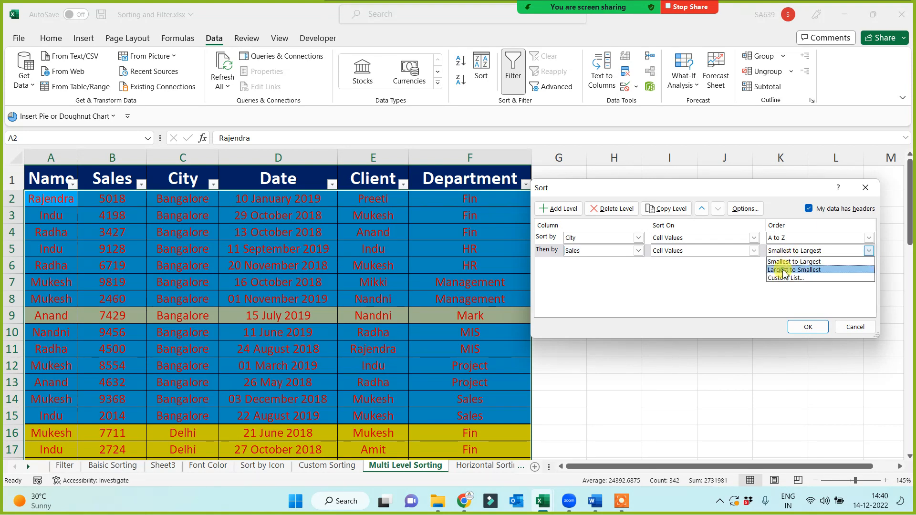
{"action": "left_click", "coordinate": [788, 270]}
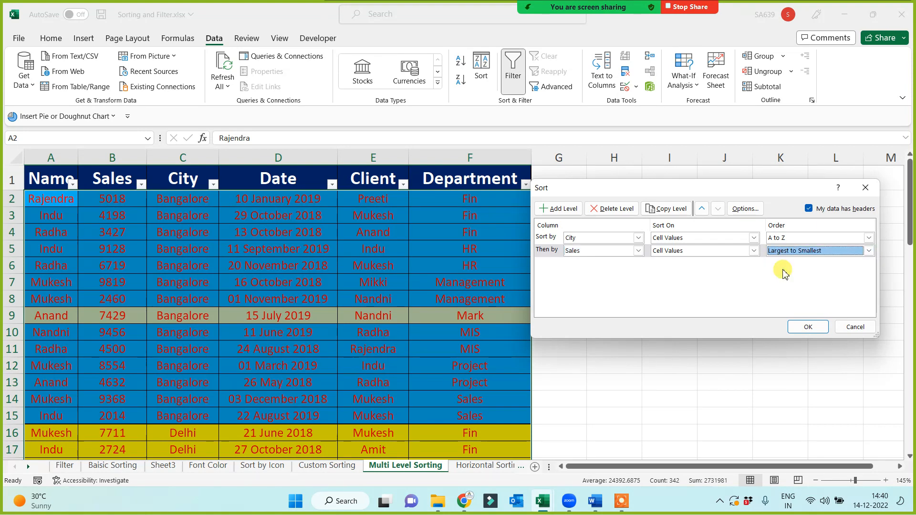
{"action": "left_click", "coordinate": [807, 329]}
Examine how the Sales values are ordered within the Bangalore group after the two-level sort.
{"action": "left_click_drag", "start_coordinate": [179, 199], "coordinate": [170, 420]}
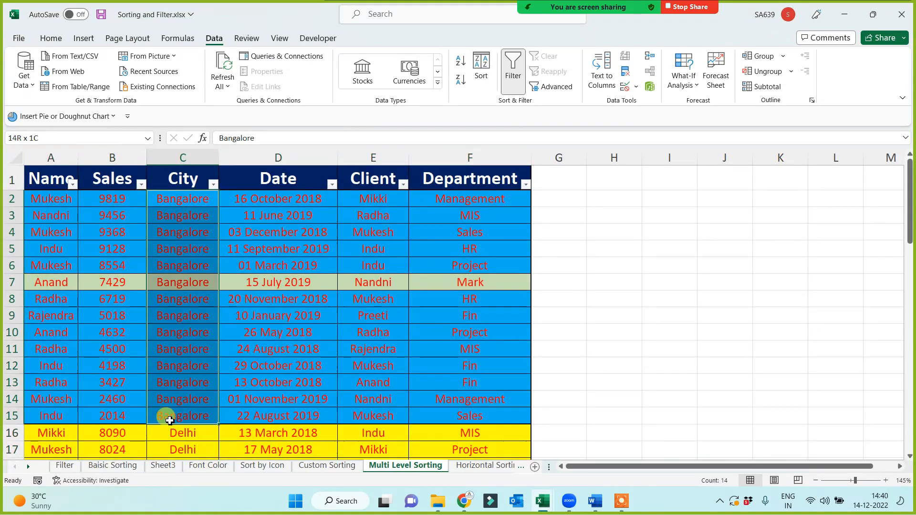
{"action": "left_click", "coordinate": [100, 201]}
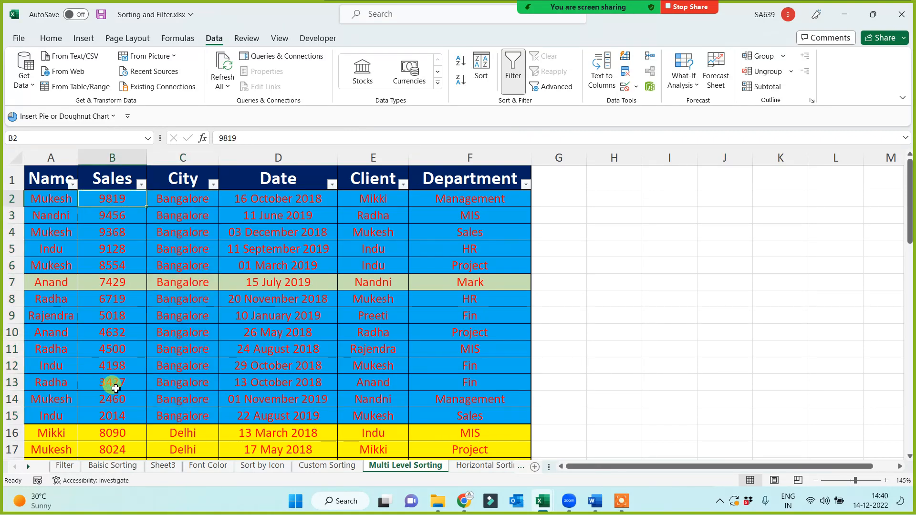
{"action": "left_click", "coordinate": [107, 414]}
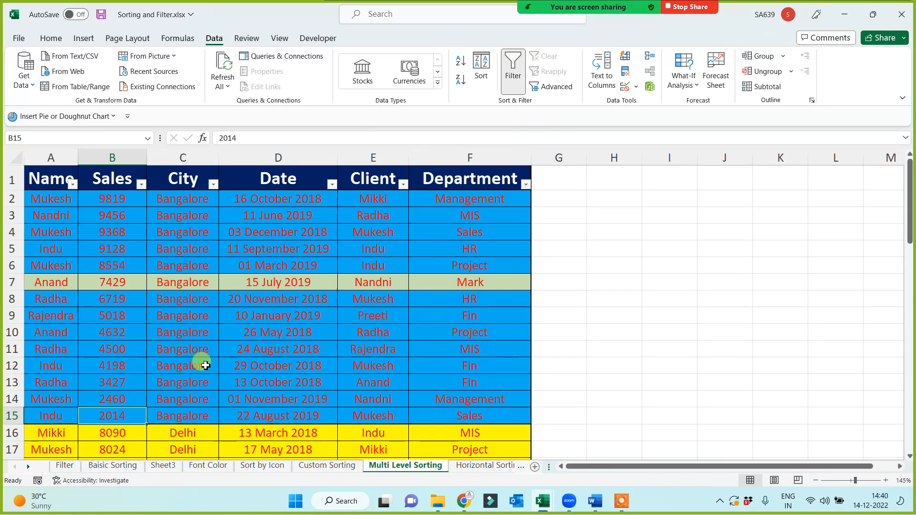
{"action": "left_click", "coordinate": [118, 200]}
{"action": "left_click", "coordinate": [112, 220]}
{"action": "left_click", "coordinate": [119, 266]}
{"action": "left_click", "coordinate": [119, 300]}
{"action": "left_click_drag", "start_coordinate": [114, 158], "coordinate": [167, 170]}
{"action": "left_click", "coordinate": [170, 296]}
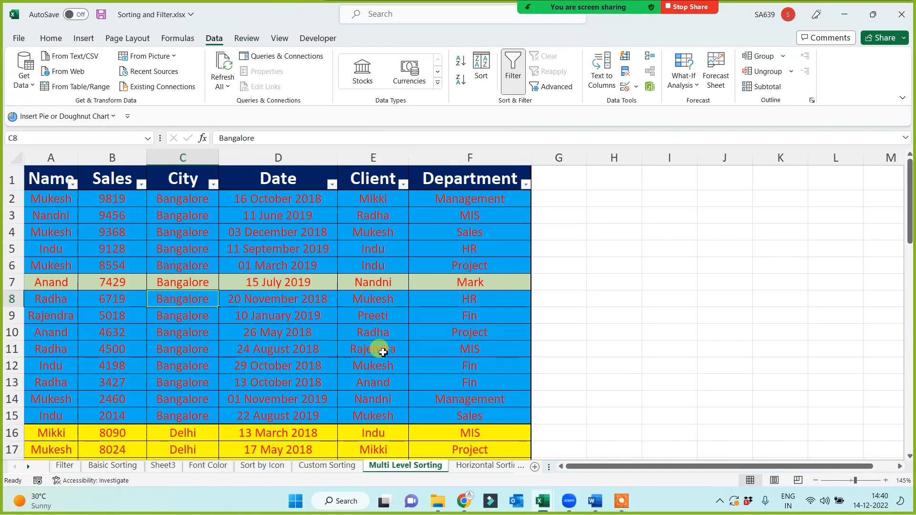
Enter 5000 in cell I6 beside the sorted table.
{"action": "left_click", "coordinate": [716, 253]}
{"action": "left_click", "coordinate": [672, 264]}
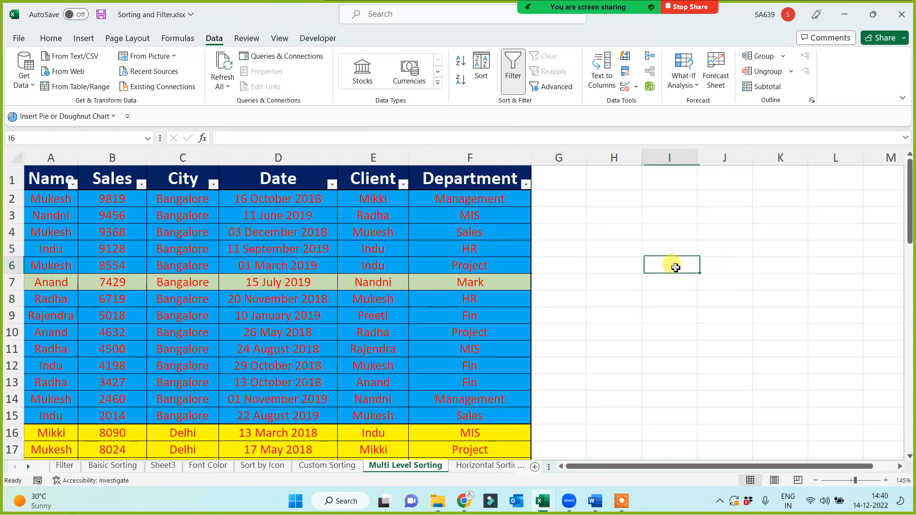
{"action": "type", "text": "5000"}
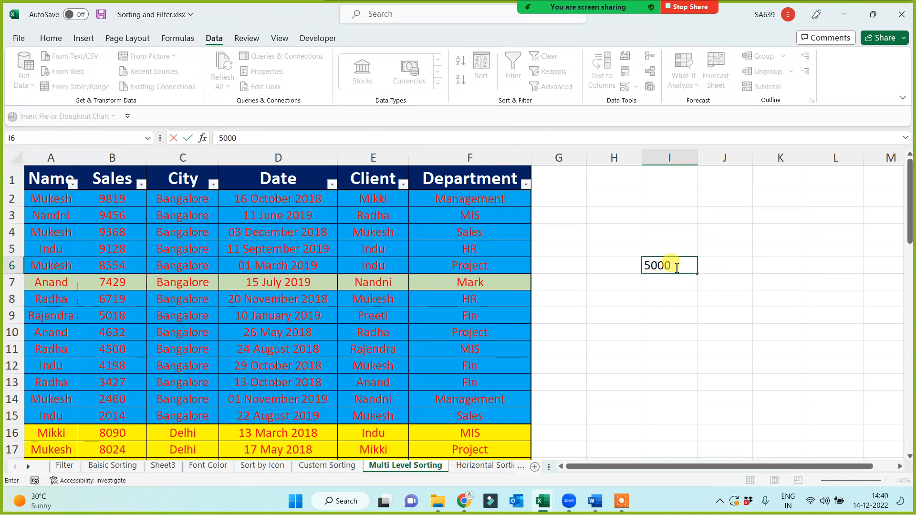
{"action": "key", "text": "Return"}
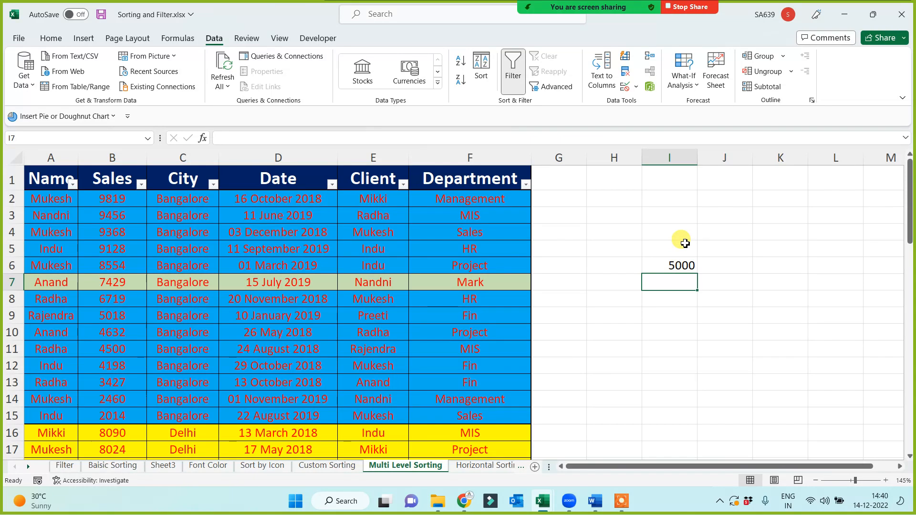
Try entering 1/5000 in cell I3, and clear that cell again.
{"action": "left_click", "coordinate": [682, 213]}
{"action": "type", "text": "1/5000"}
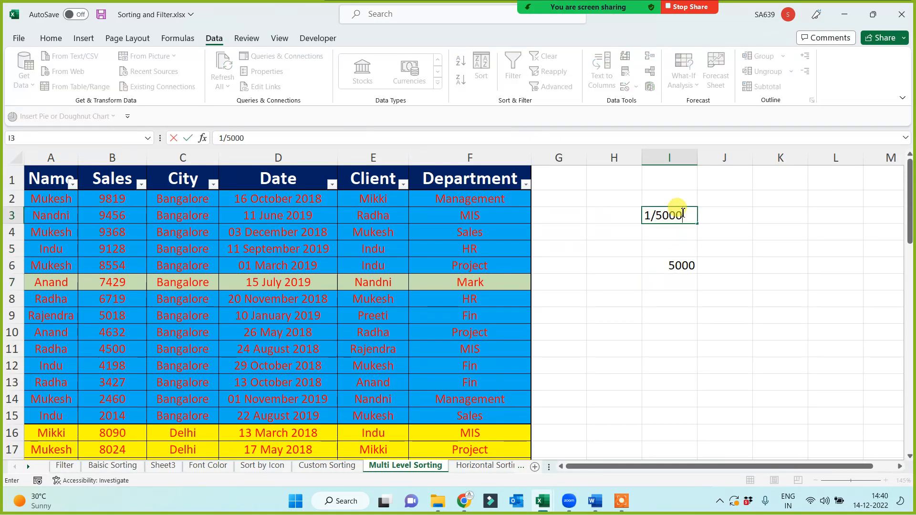
{"action": "left_click", "coordinate": [663, 346]}
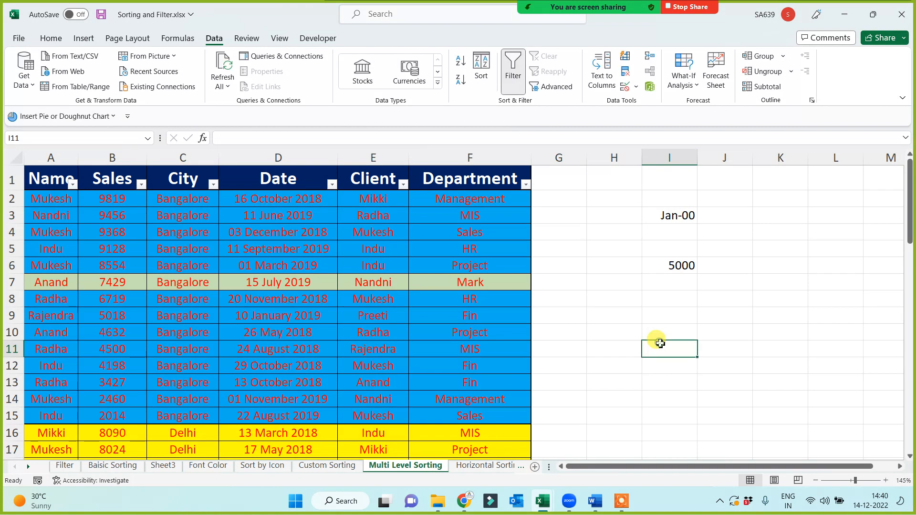
{"action": "left_click", "coordinate": [661, 215]}
{"action": "key", "text": "Delete"}
{"action": "left_click", "coordinate": [644, 330]}
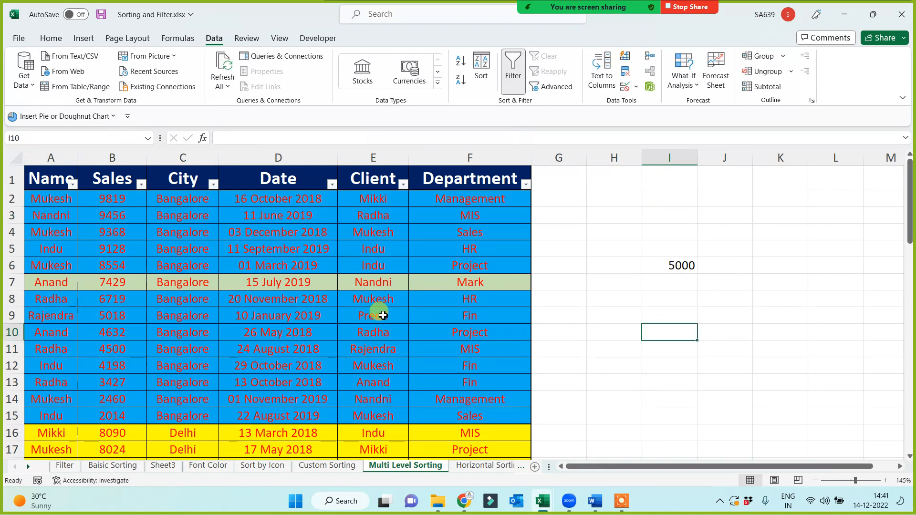
Switch to the Custom Sorting sheet and review the entries in its Department column.
{"action": "left_click", "coordinate": [311, 467]}
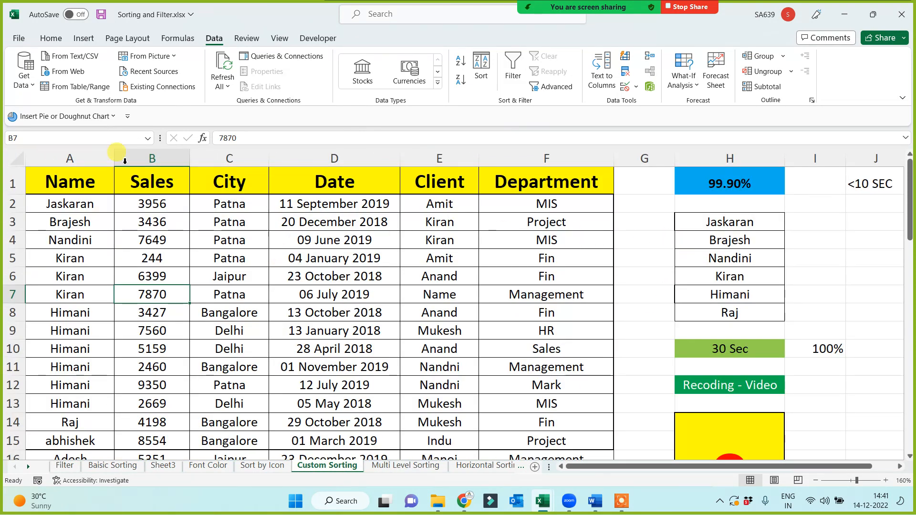
{"action": "left_click_drag", "start_coordinate": [88, 153], "coordinate": [492, 157]}
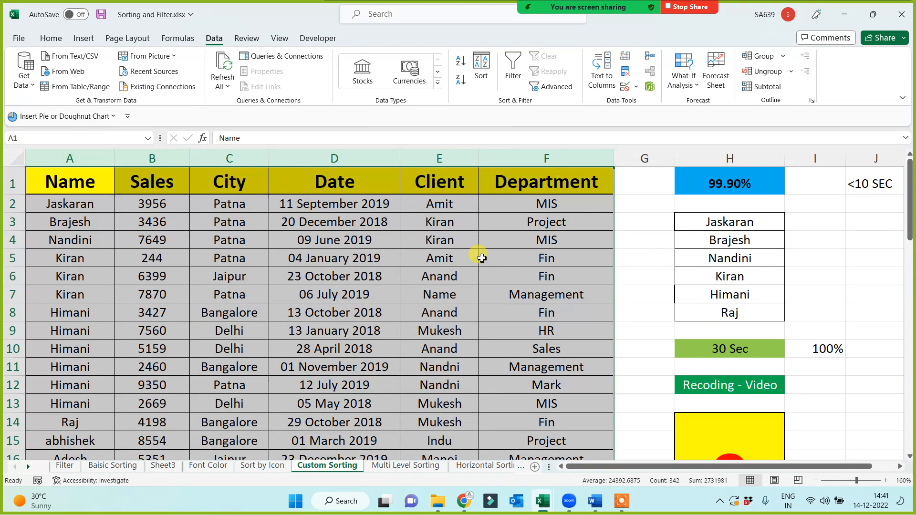
{"action": "left_click", "coordinate": [463, 273]}
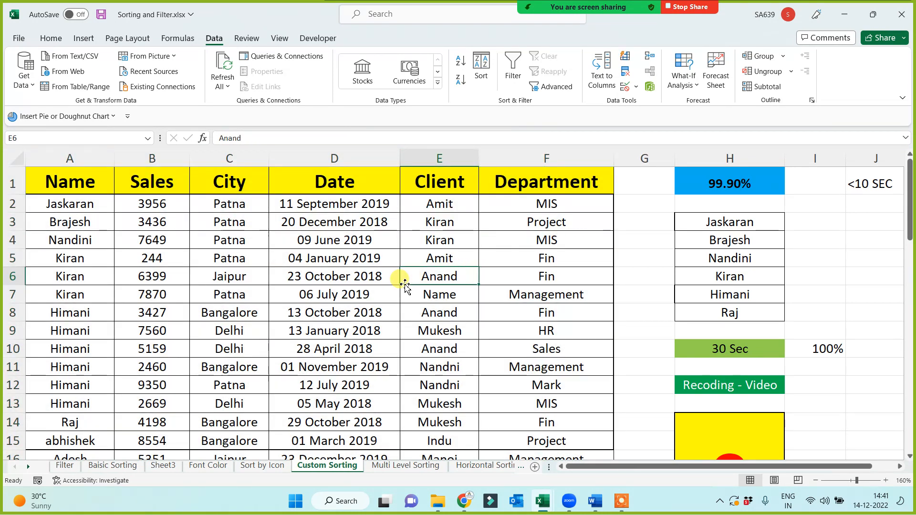
{"action": "left_click", "coordinate": [544, 182]}
{"action": "left_click_drag", "start_coordinate": [525, 211], "coordinate": [529, 404]}
{"action": "left_click", "coordinate": [403, 333]}
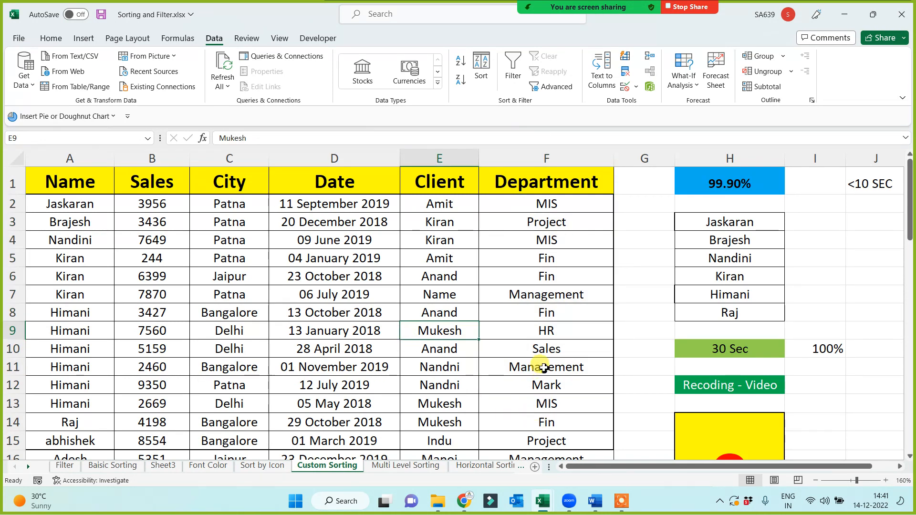
Copy Management and MIS from the Department column into H3 and H4, replacing the first two names in the custom order list.
{"action": "left_click", "coordinate": [545, 368]}
{"action": "key", "text": "ctrl+c"}
{"action": "left_click", "coordinate": [712, 225]}
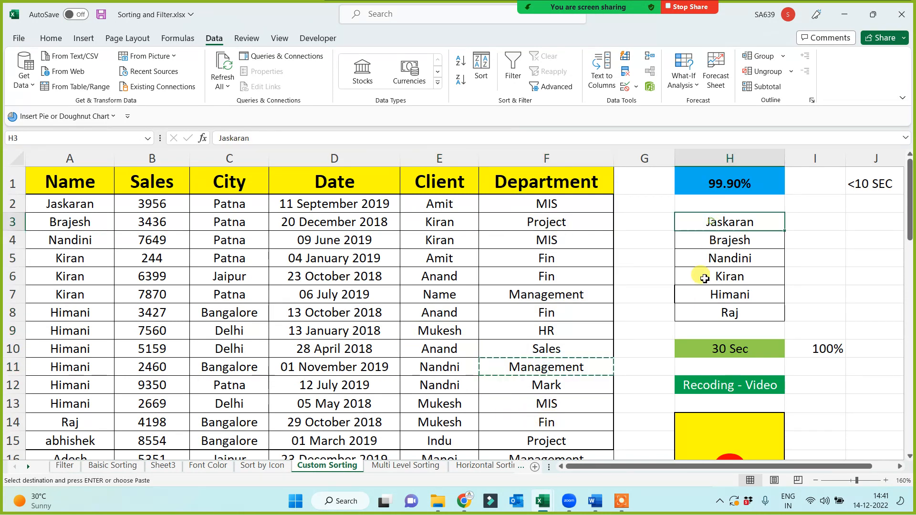
{"action": "key", "text": "ctrl+v"}
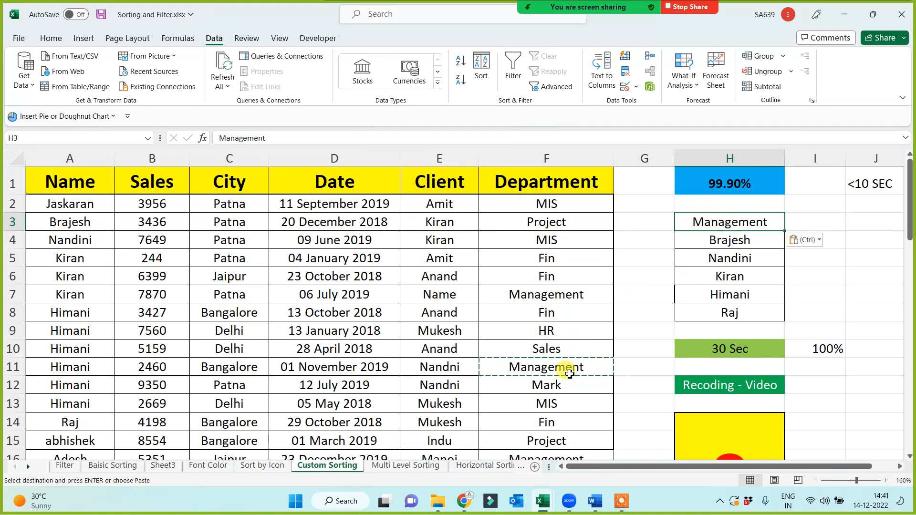
{"action": "left_click", "coordinate": [565, 410]}
{"action": "key", "text": "ctrl+c"}
{"action": "left_click", "coordinate": [713, 239]}
{"action": "key", "text": "ctrl+v"}
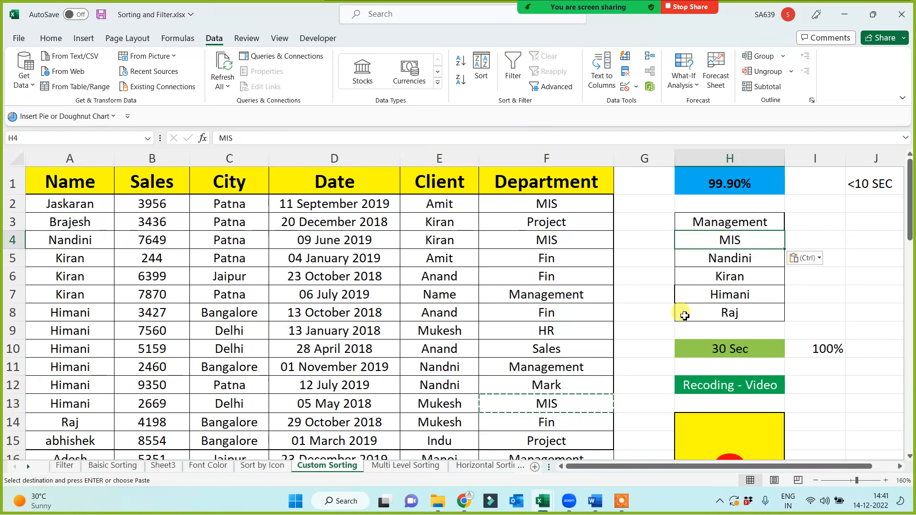
Copy Project from the Department column into H5 as the third entry of the custom order list.
{"action": "scroll", "coordinate": [569, 395], "scroll_direction": "down", "scroll_amount": 4}
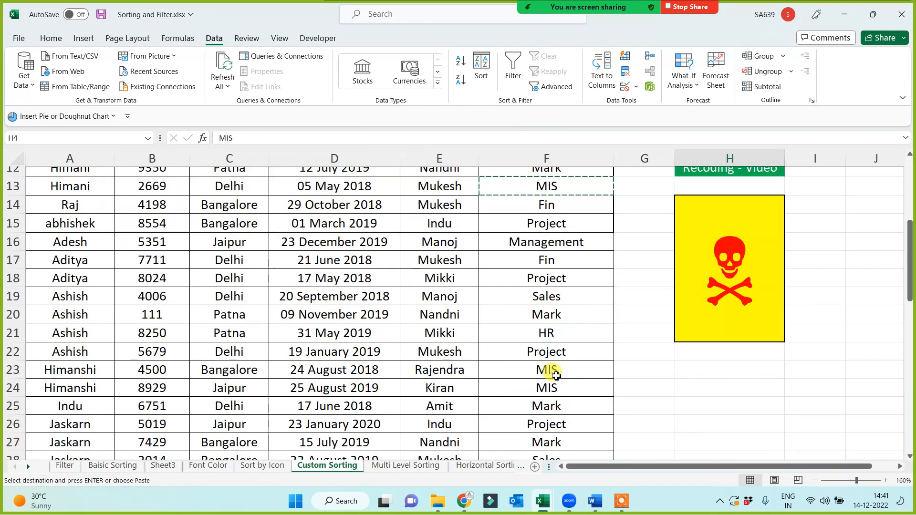
{"action": "left_click", "coordinate": [549, 351]}
{"action": "key", "text": "ctrl+c"}
{"action": "scroll", "coordinate": [643, 377], "scroll_direction": "up", "scroll_amount": 4}
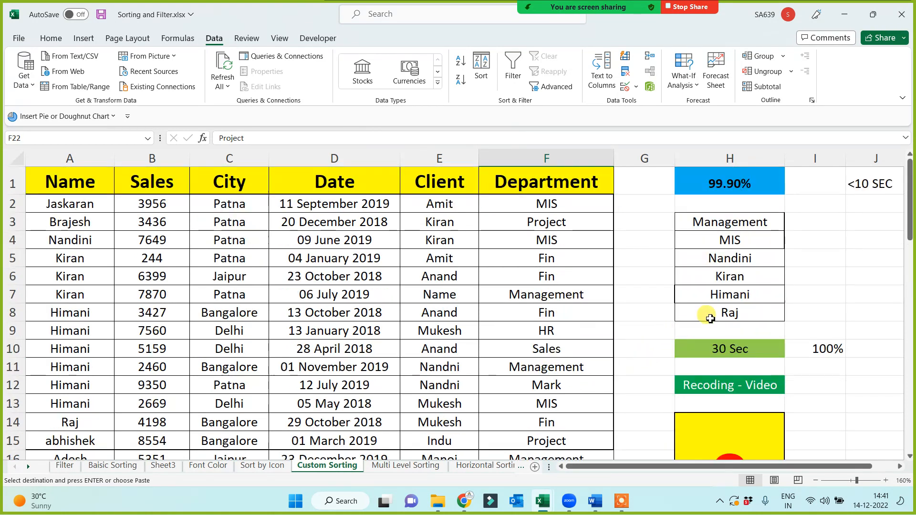
{"action": "left_click", "coordinate": [720, 259]}
{"action": "key", "text": "ctrl+v"}
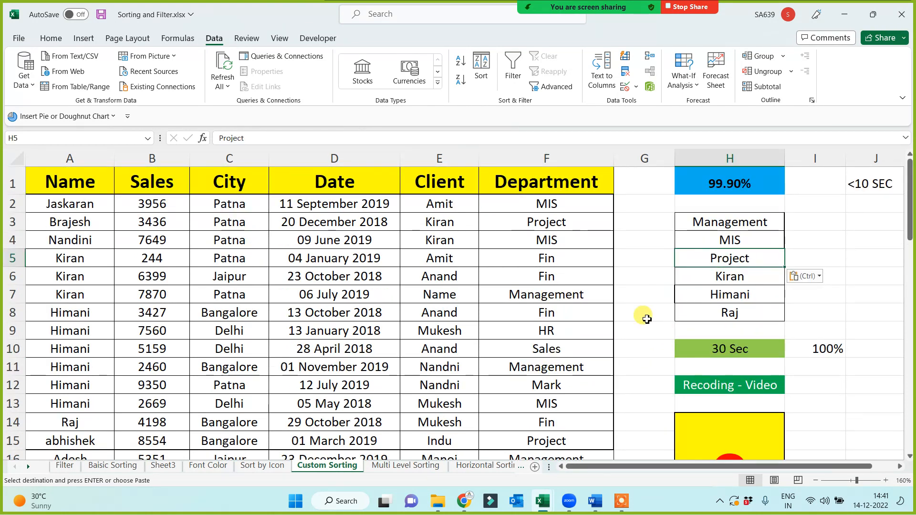
Copy Fin and HR from the Department column into H6 and H7 of the custom order list.
{"action": "left_click", "coordinate": [546, 277]}
{"action": "key", "text": "ctrl+c"}
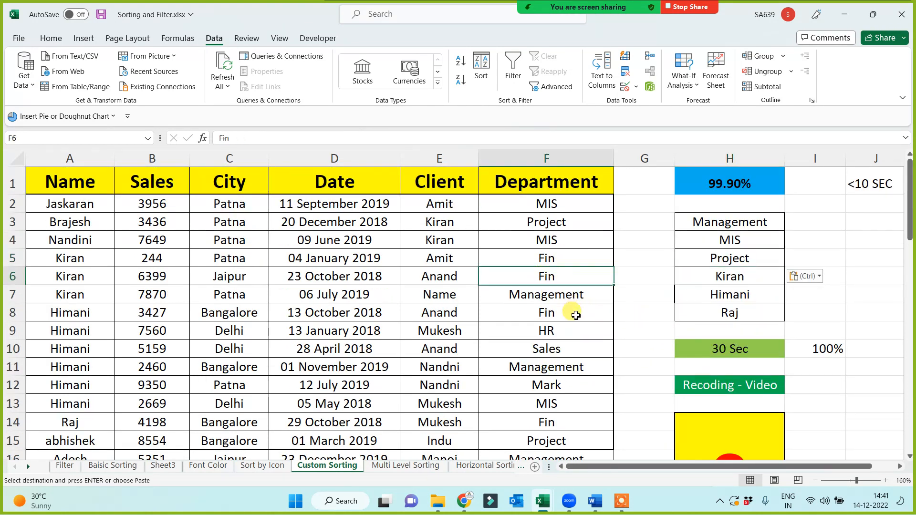
{"action": "left_click", "coordinate": [727, 277]}
{"action": "key", "text": "ctrl+v"}
{"action": "left_click", "coordinate": [546, 349]}
{"action": "left_click", "coordinate": [548, 331]}
{"action": "key", "text": "ctrl+c"}
{"action": "left_click", "coordinate": [728, 294]}
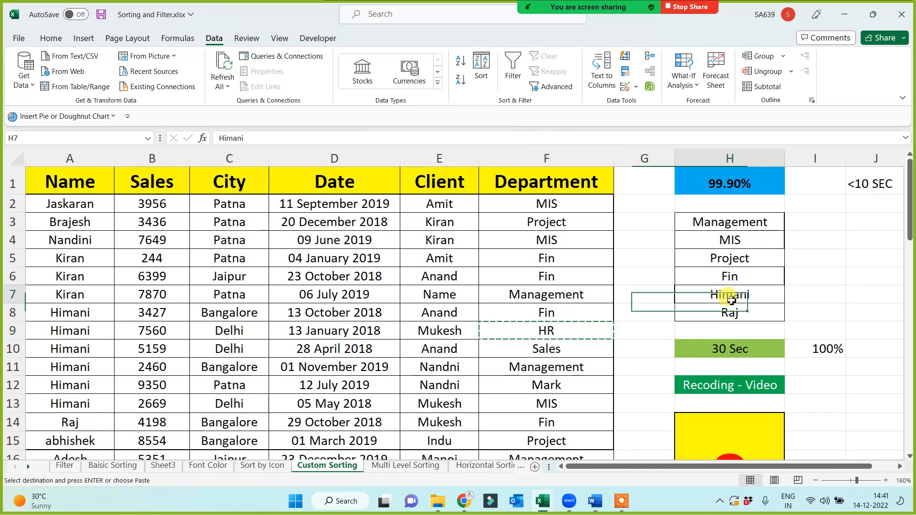
{"action": "key", "text": "ctrl+v"}
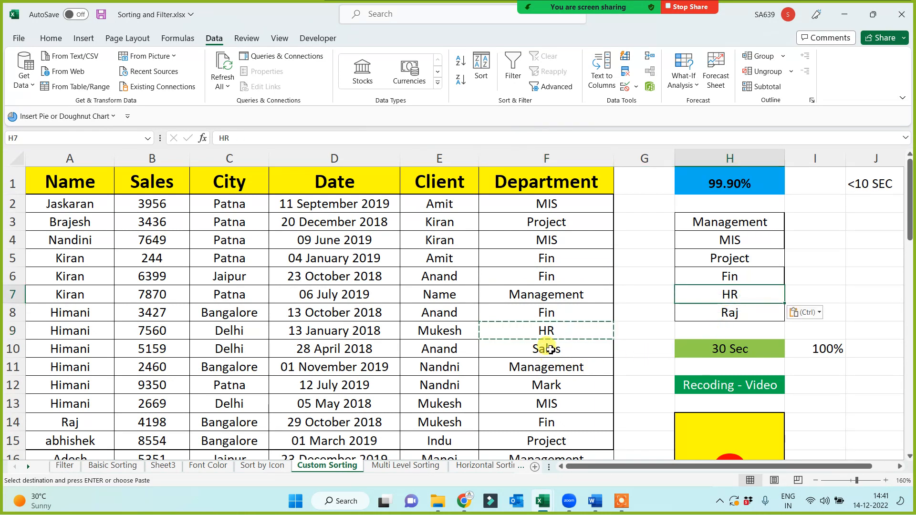
Copy Sales from the Department column into H8 as the last entry of the custom order list.
{"action": "left_click", "coordinate": [551, 350]}
{"action": "key", "text": "ctrl+c"}
{"action": "left_click", "coordinate": [743, 310]}
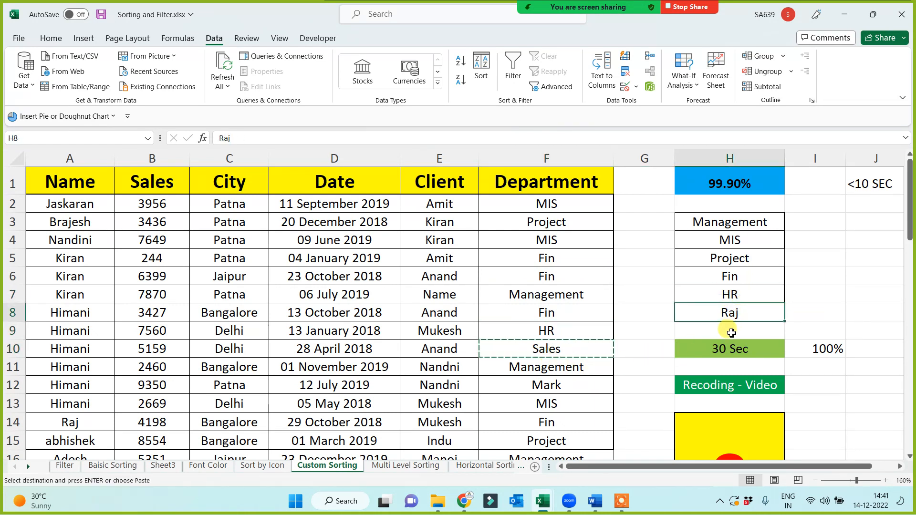
{"action": "key", "text": "ctrl+v"}
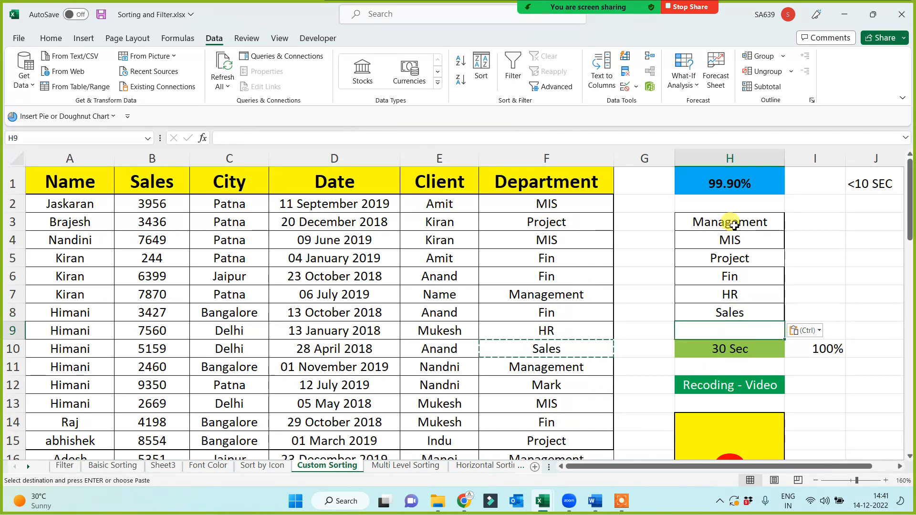
{"action": "left_click_drag", "start_coordinate": [730, 221], "coordinate": [729, 315]}
{"action": "left_click", "coordinate": [546, 328]}
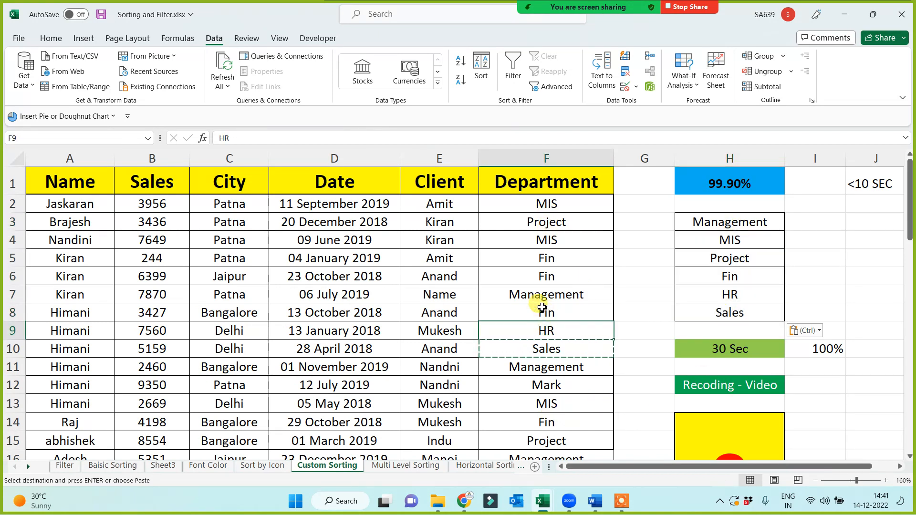
Sort the whole sales table by Department from A to Z and compare the order with the custom list in H3:H8.
{"action": "left_click", "coordinate": [87, 175]}
{"action": "key", "text": "ctrl+shift+Down"}
{"action": "key", "text": "ctrl+shift+Right"}
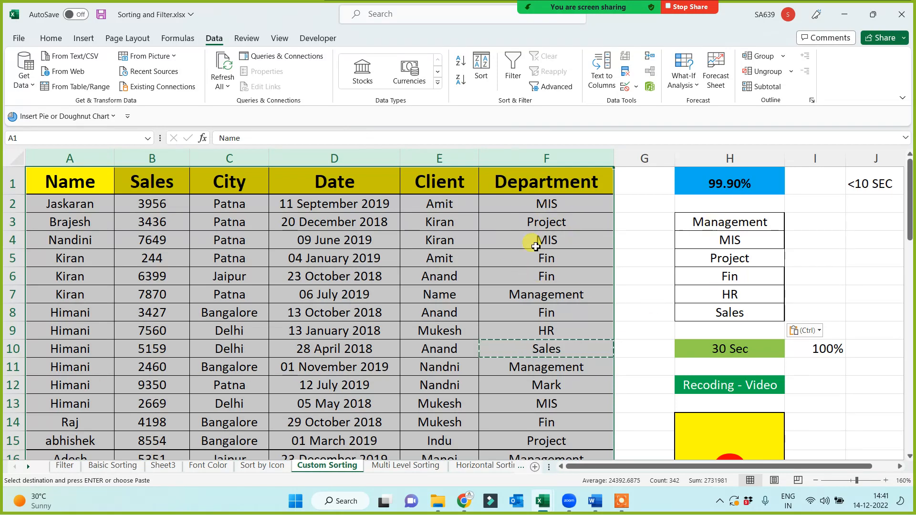
{"action": "left_click", "coordinate": [482, 72]}
{"action": "left_click", "coordinate": [578, 238]}
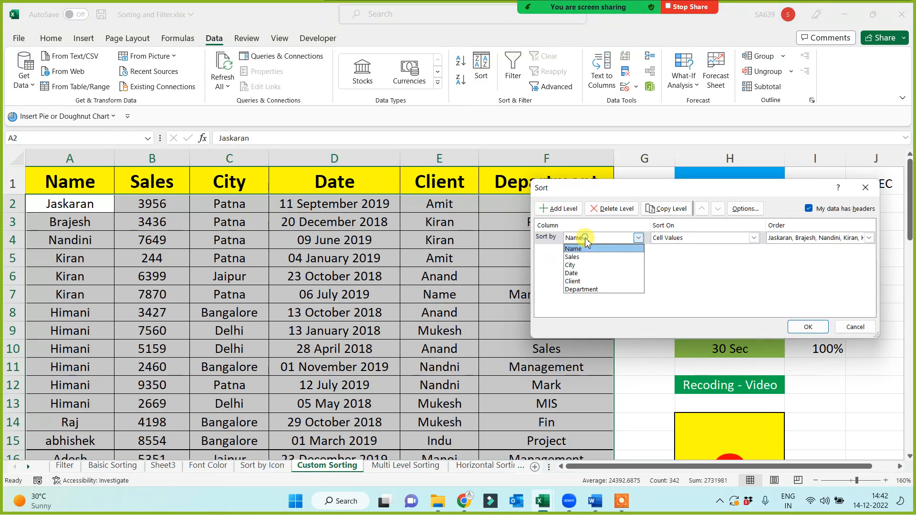
{"action": "left_click", "coordinate": [794, 237]}
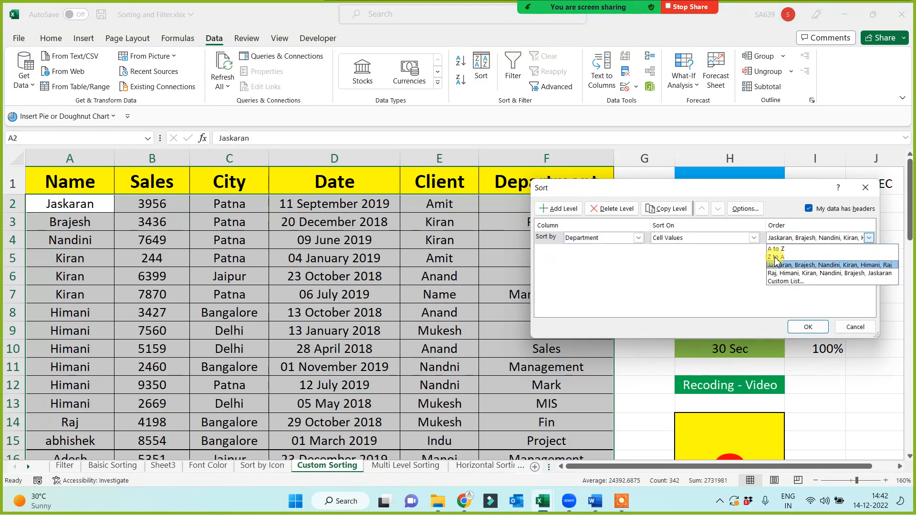
{"action": "left_click", "coordinate": [782, 248]}
{"action": "left_click", "coordinate": [811, 327]}
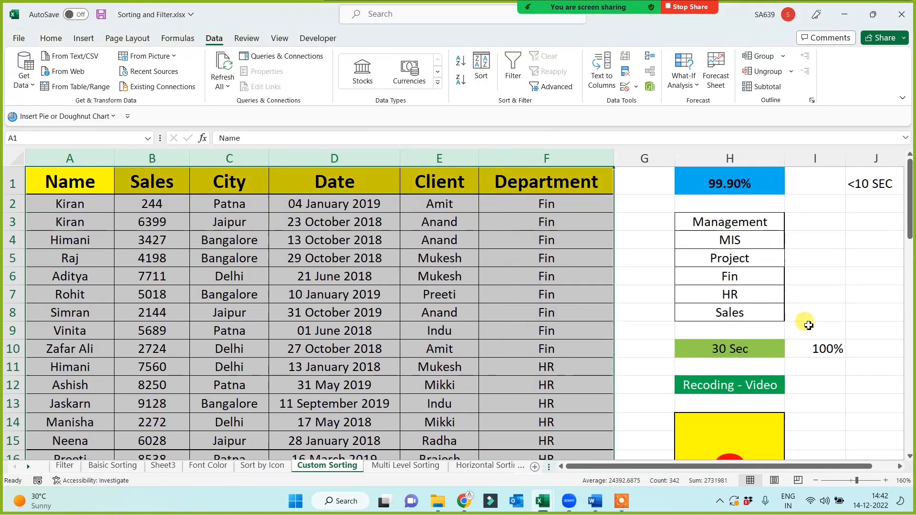
{"action": "left_click_drag", "start_coordinate": [547, 203], "coordinate": [548, 299]}
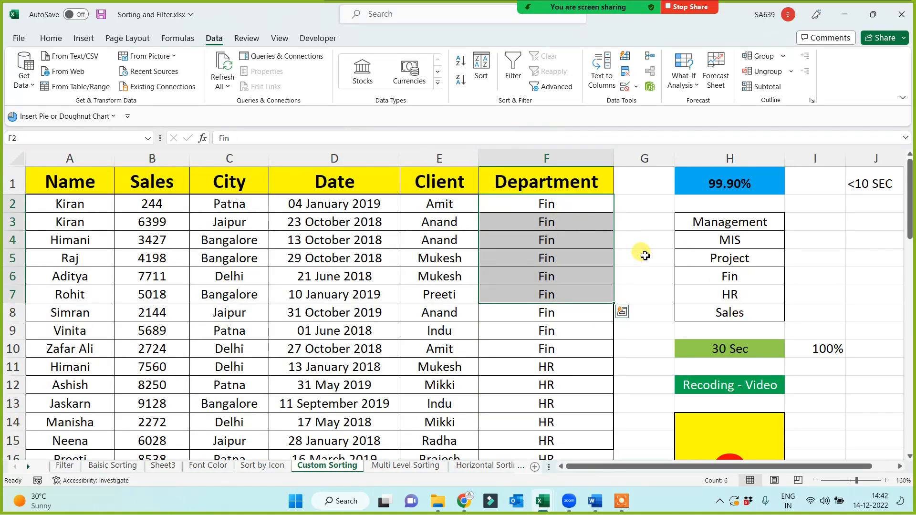
{"action": "left_click_drag", "start_coordinate": [730, 221], "coordinate": [736, 301]}
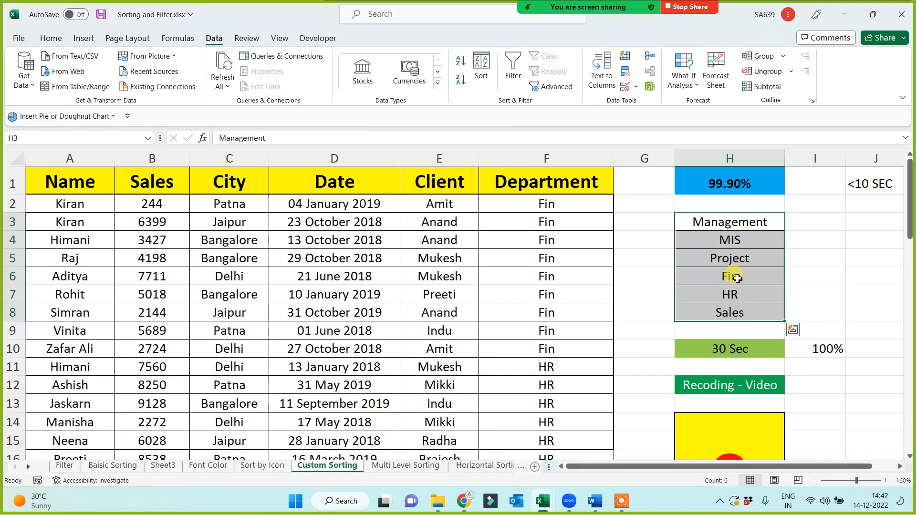
{"action": "left_click", "coordinate": [737, 279]}
Re-sort the whole sales table by Department in Z to A order.
{"action": "left_click", "coordinate": [530, 182]}
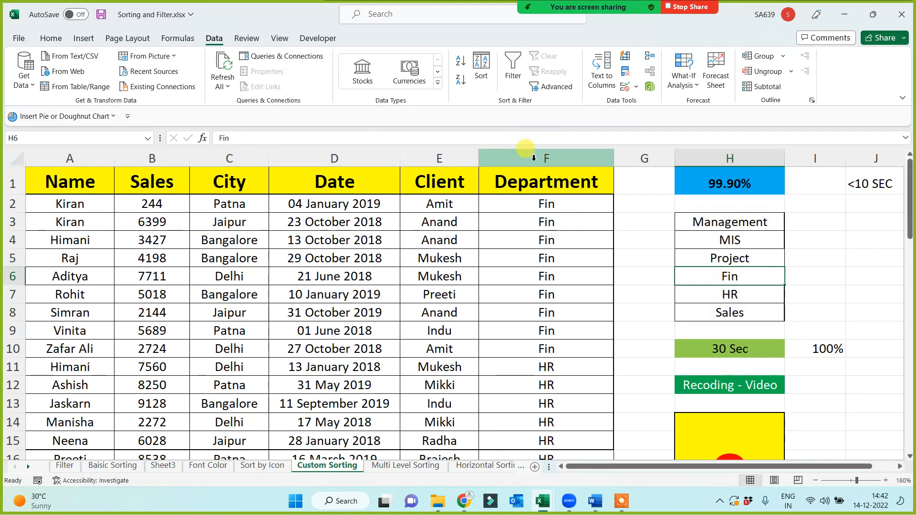
{"action": "key", "text": "ctrl+a"}
{"action": "left_click", "coordinate": [481, 69]}
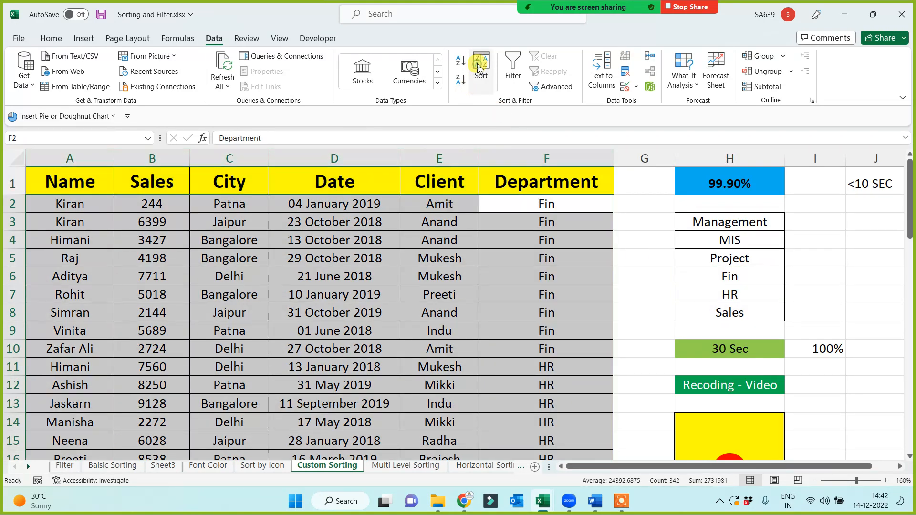
{"action": "left_click", "coordinate": [783, 238]}
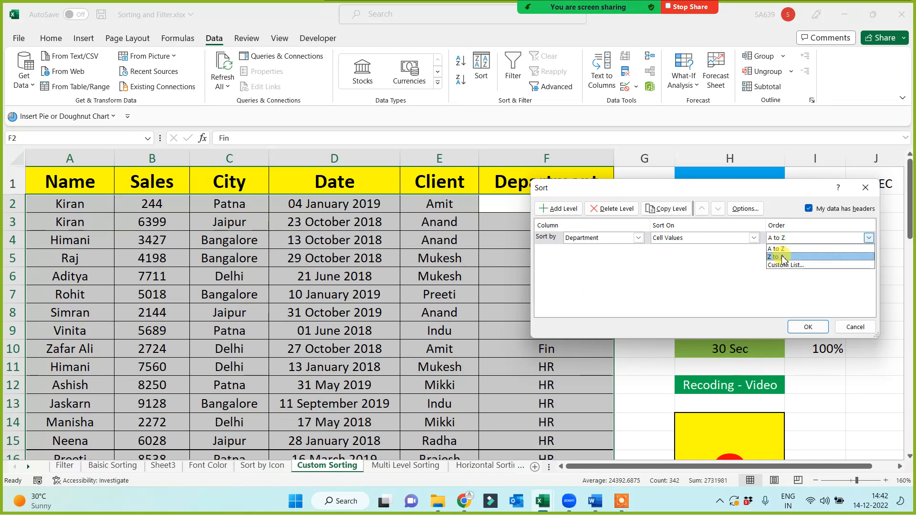
{"action": "left_click", "coordinate": [780, 254]}
{"action": "left_click", "coordinate": [808, 327]}
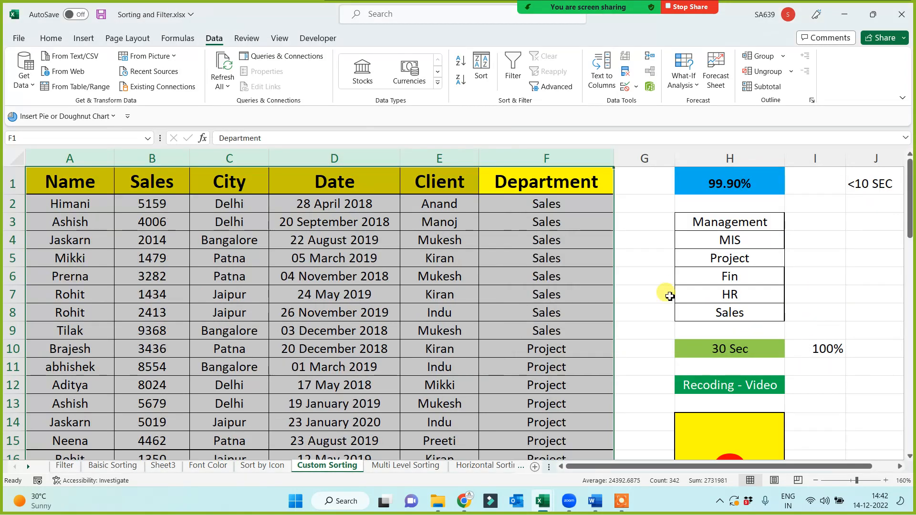
Compare the department order in the sorted table with the custom order list in H3:H8.
{"action": "left_click", "coordinate": [577, 211]}
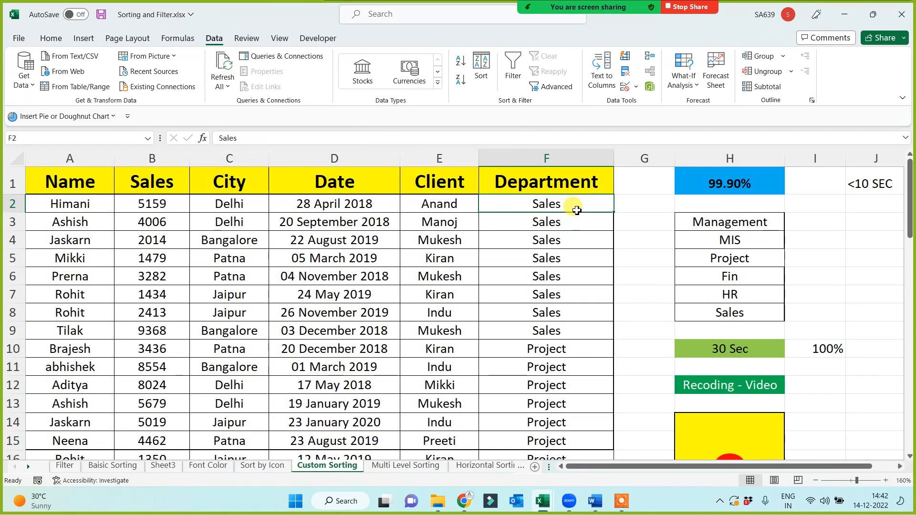
{"action": "left_click", "coordinate": [738, 315]}
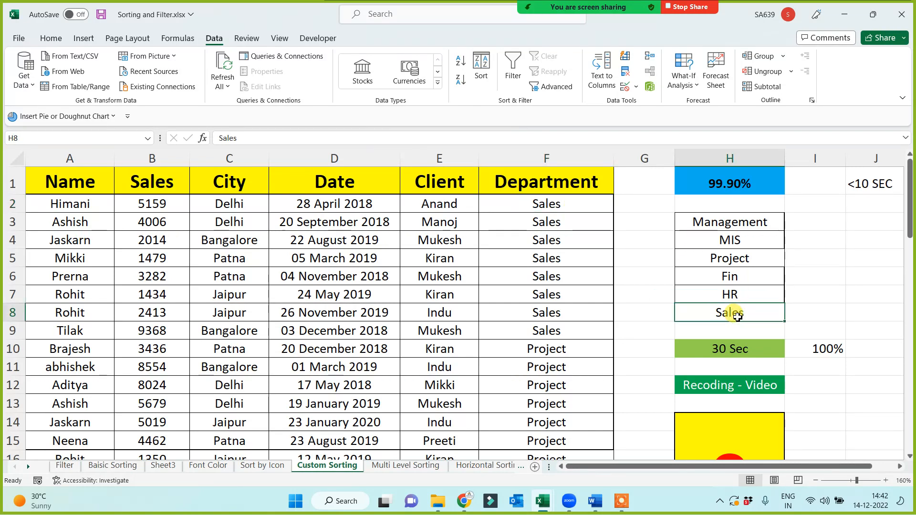
{"action": "left_click", "coordinate": [545, 366]}
{"action": "left_click", "coordinate": [731, 259]}
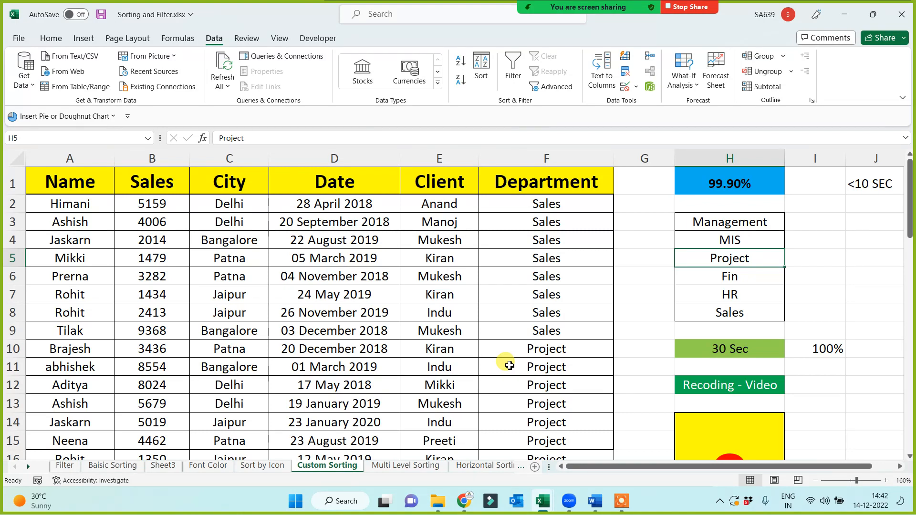
{"action": "left_click_drag", "start_coordinate": [724, 220], "coordinate": [710, 313]}
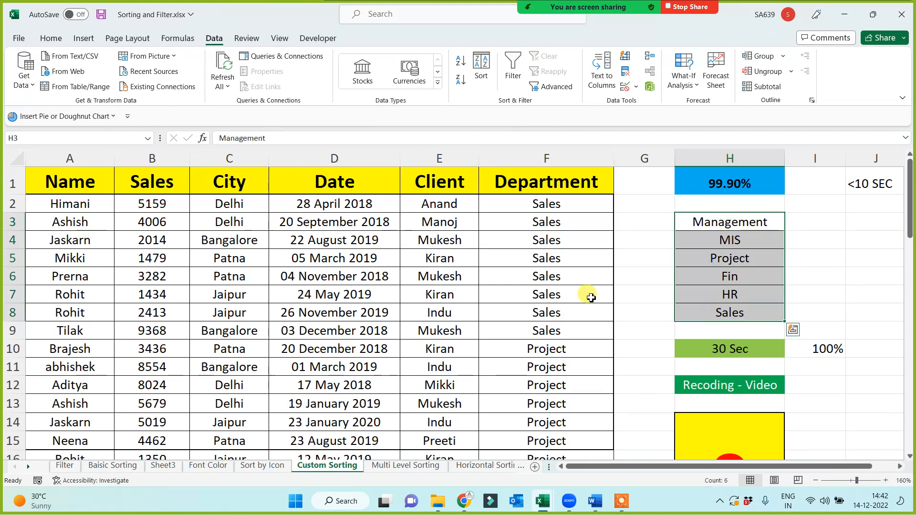
{"action": "left_click", "coordinate": [633, 309]}
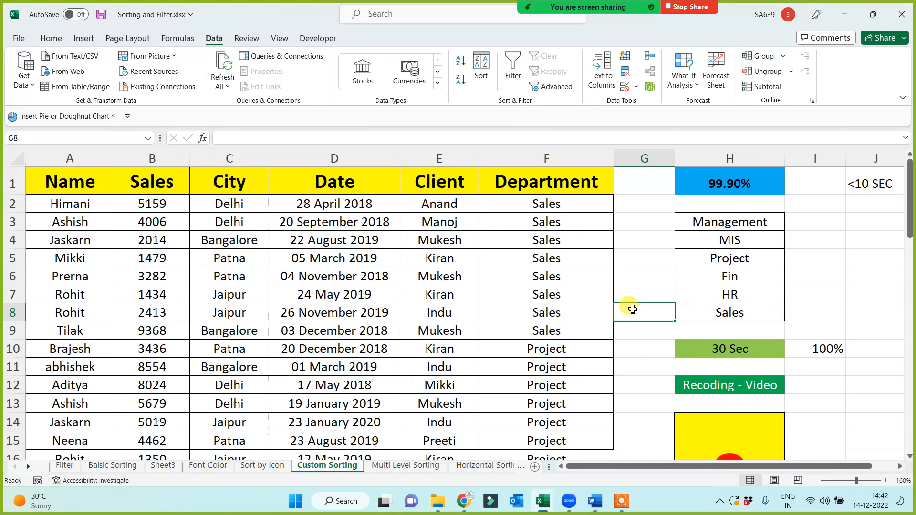
Copy the table's header row A1:F1 into A1 of a new worksheet.
{"action": "left_click", "coordinate": [521, 184]}
{"action": "key", "text": "ctrl+shift+Left"}
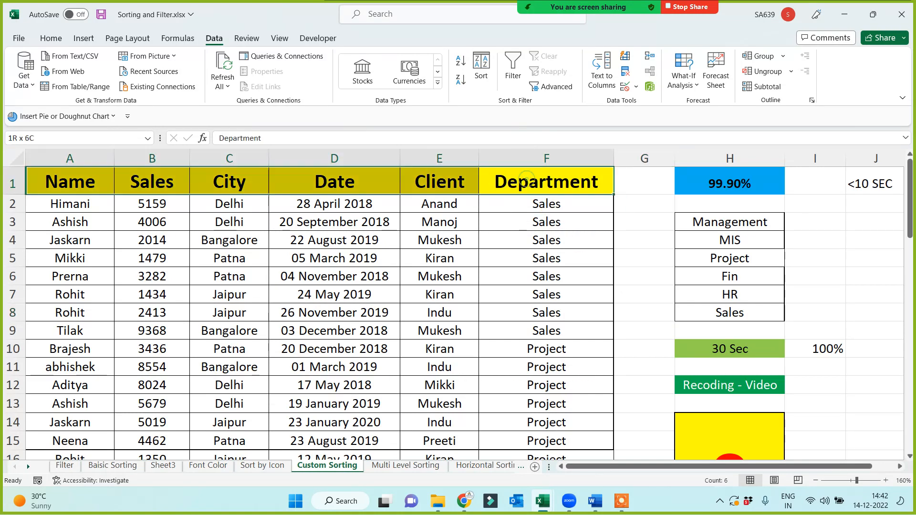
{"action": "key", "text": "ctrl+c"}
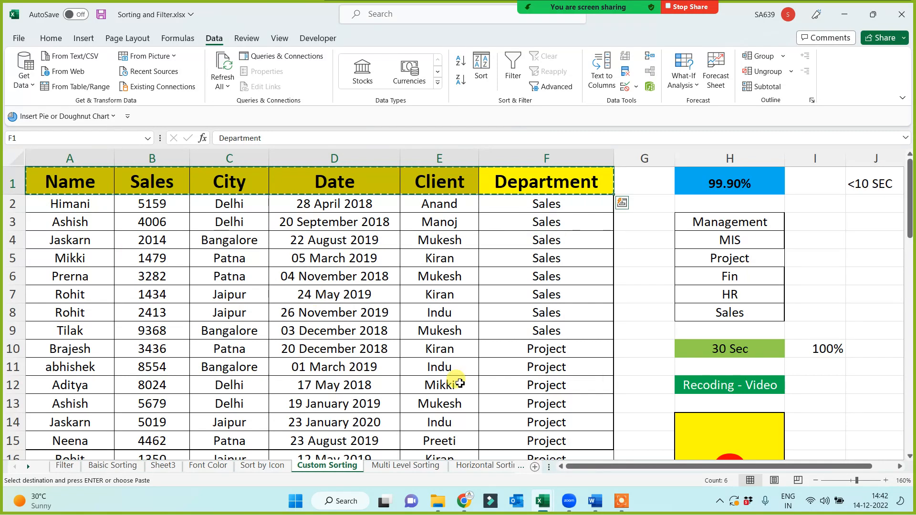
{"action": "left_click", "coordinate": [535, 467]}
{"action": "key", "text": "ctrl+v"}
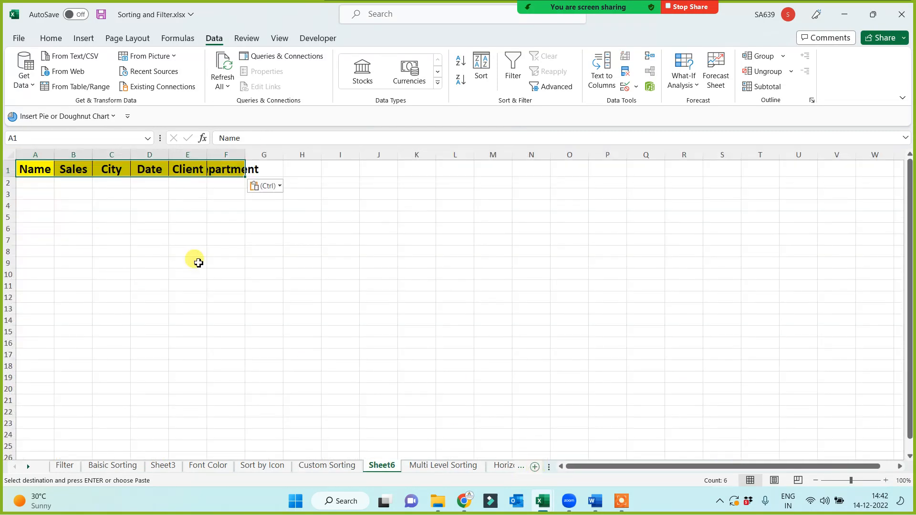
Widen all columns of the new sheet equally so that every header fits in its cell.
{"action": "scroll", "coordinate": [201, 266], "scroll_direction": "up", "scroll_amount": 3}
{"action": "left_click", "coordinate": [17, 156]}
{"action": "left_click_drag", "start_coordinate": [79, 157], "coordinate": [193, 167]}
{"action": "left_click", "coordinate": [253, 266]}
{"action": "left_click", "coordinate": [128, 180]}
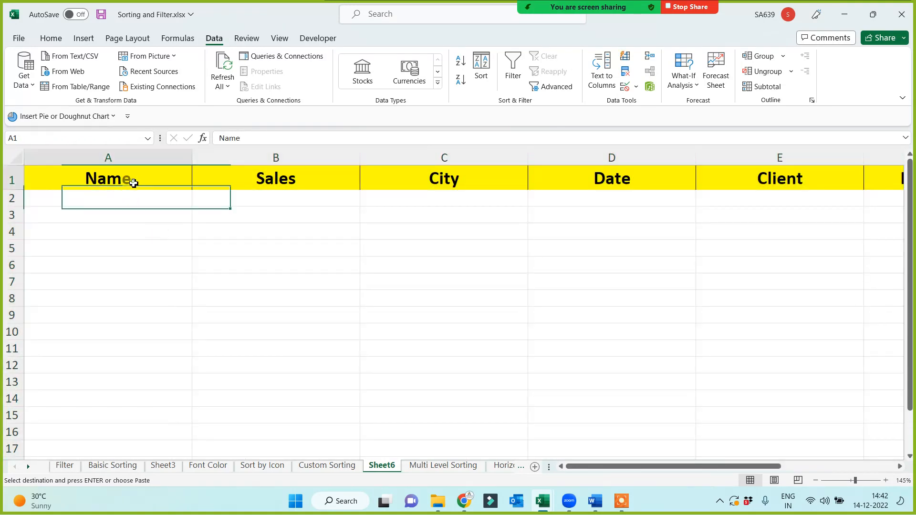
{"action": "scroll", "coordinate": [221, 310], "scroll_direction": "down", "scroll_amount": 2}
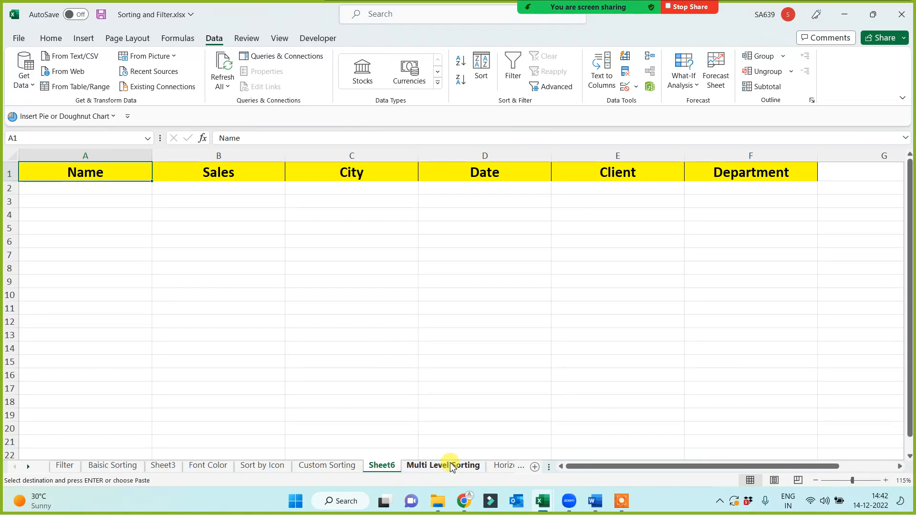
Copy the Management rows A33:F40 from the Custom Sorting sheet to Sheet6, starting at A2.
{"action": "left_click", "coordinate": [343, 466]}
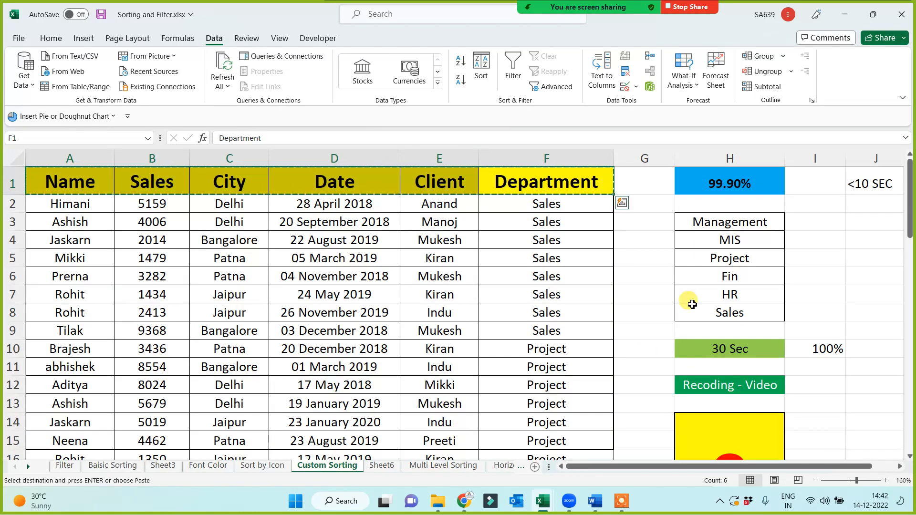
{"action": "left_click", "coordinate": [705, 220]}
{"action": "scroll", "coordinate": [548, 286], "scroll_direction": "down", "scroll_amount": 9}
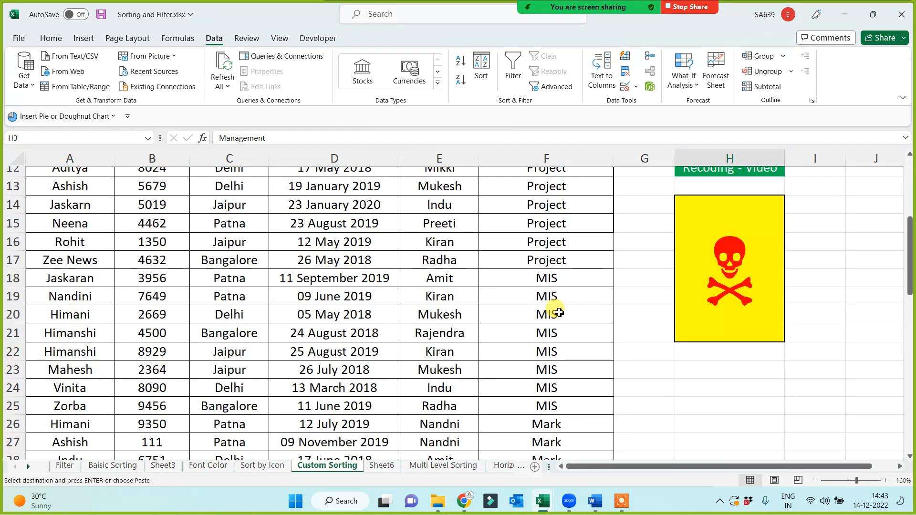
{"action": "scroll", "coordinate": [549, 342], "scroll_direction": "down", "scroll_amount": 2}
{"action": "scroll", "coordinate": [542, 328], "scroll_direction": "up", "scroll_amount": 1}
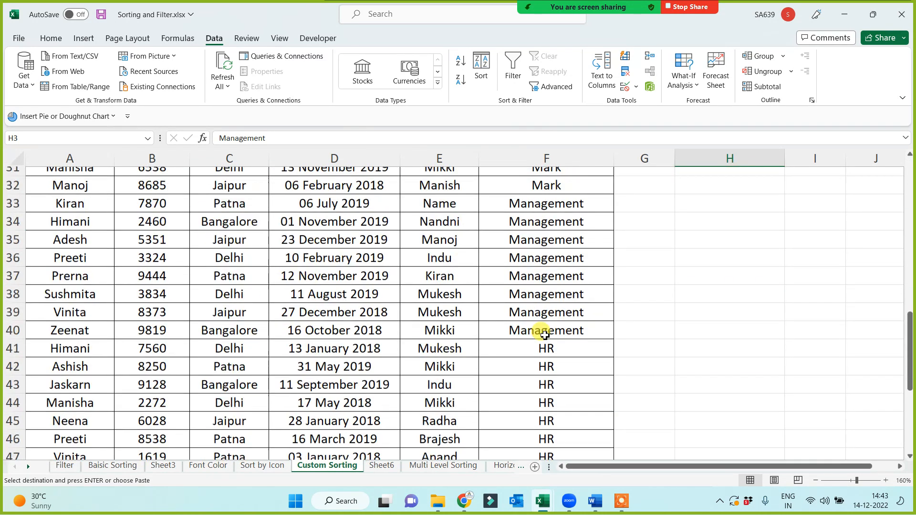
{"action": "left_click_drag", "start_coordinate": [51, 227], "coordinate": [525, 349]}
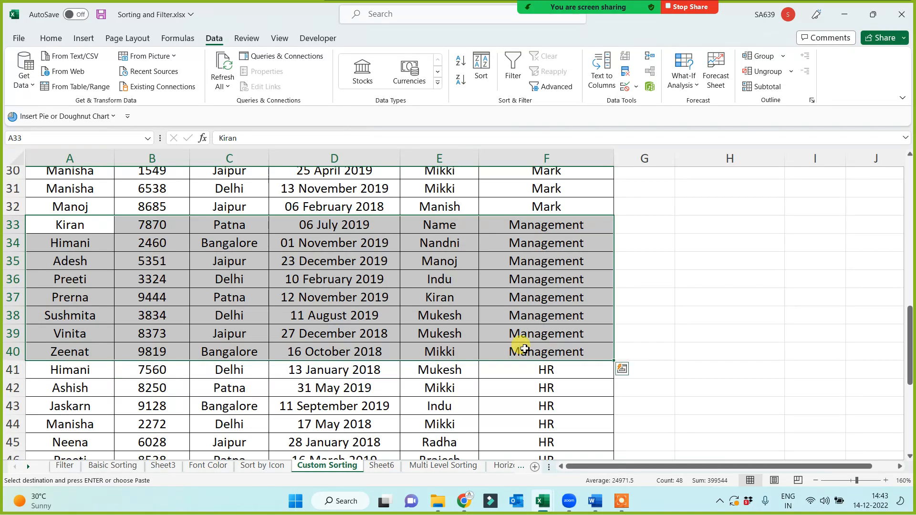
{"action": "key", "text": "ctrl+c"}
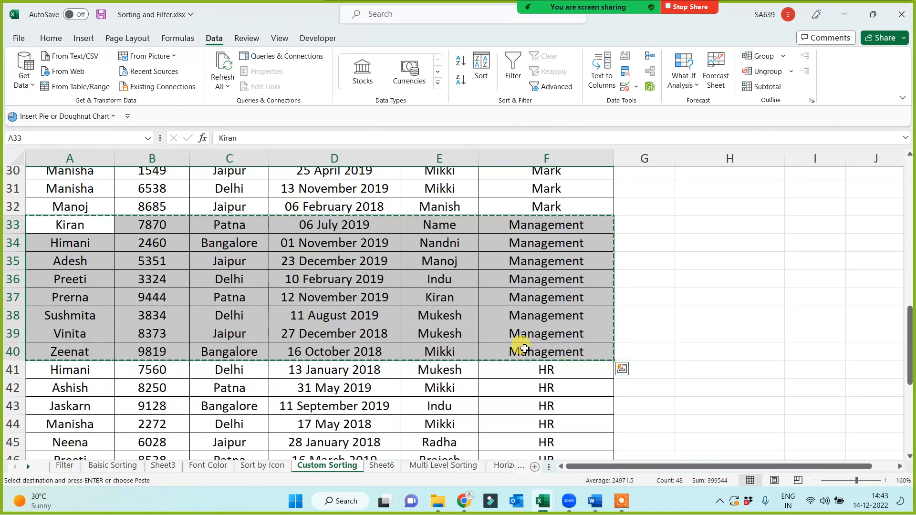
{"action": "left_click", "coordinate": [381, 466]}
{"action": "left_click", "coordinate": [52, 191]}
{"action": "key", "text": "Return"}
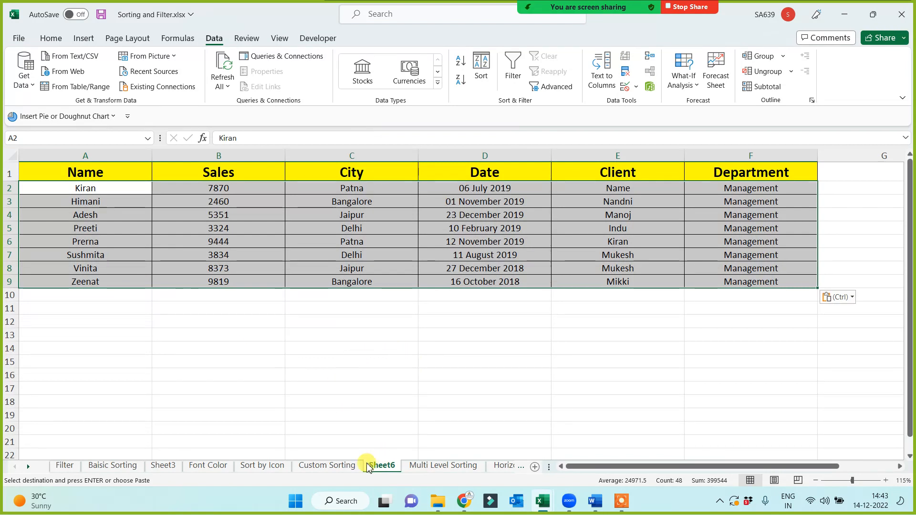
Copy the MIS rows A18:F25 from the Custom Sorting sheet to Sheet6 below the Management rows, starting at A10.
{"action": "left_click", "coordinate": [348, 467]}
{"action": "scroll", "coordinate": [724, 301], "scroll_direction": "up", "scroll_amount": 3}
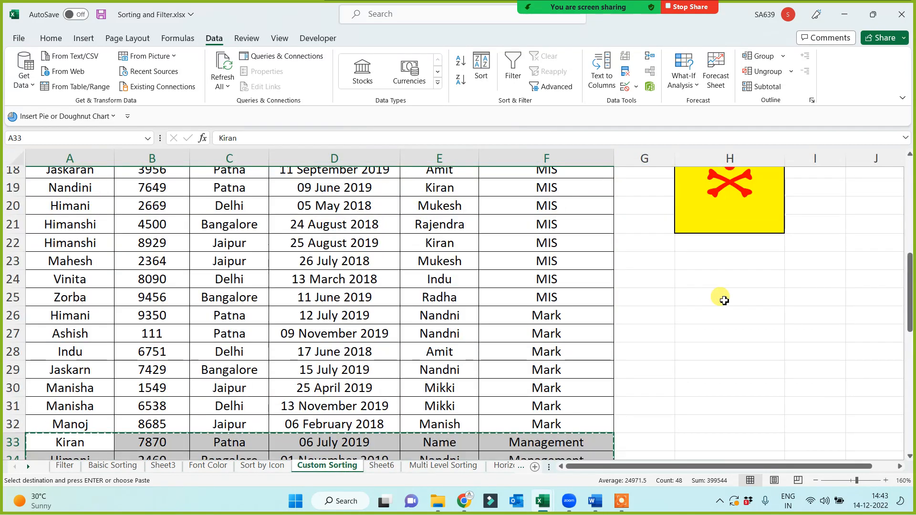
{"action": "scroll", "coordinate": [725, 301], "scroll_direction": "up", "scroll_amount": 6}
{"action": "left_click", "coordinate": [746, 239]}
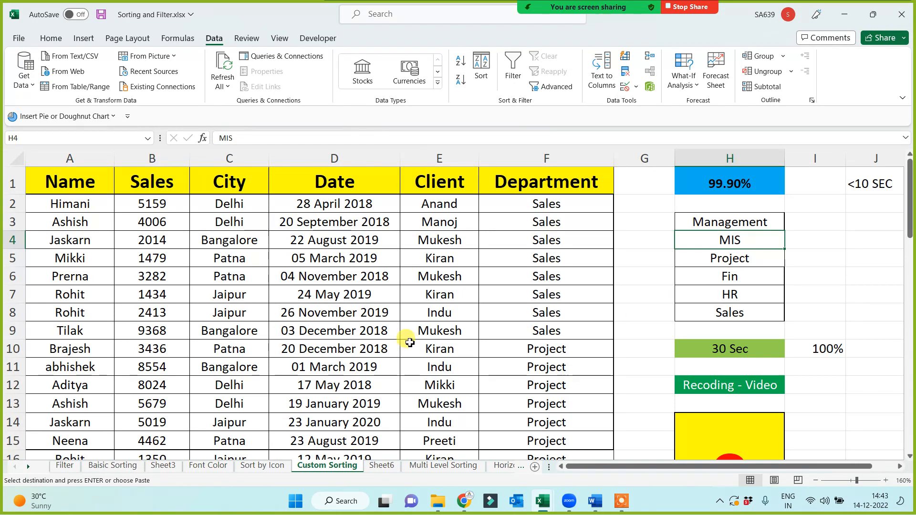
{"action": "scroll", "coordinate": [413, 344], "scroll_direction": "down", "scroll_amount": 5}
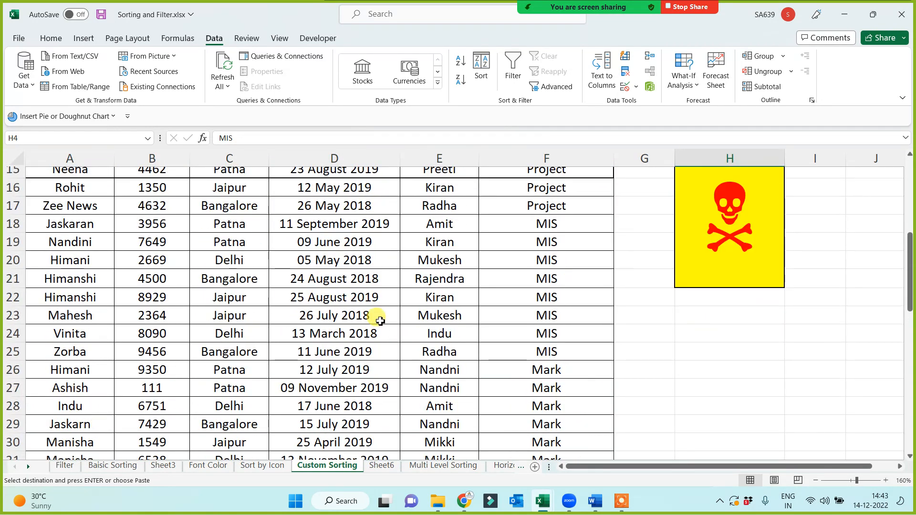
{"action": "left_click_drag", "start_coordinate": [46, 222], "coordinate": [536, 351]}
{"action": "key", "text": "ctrl+c"}
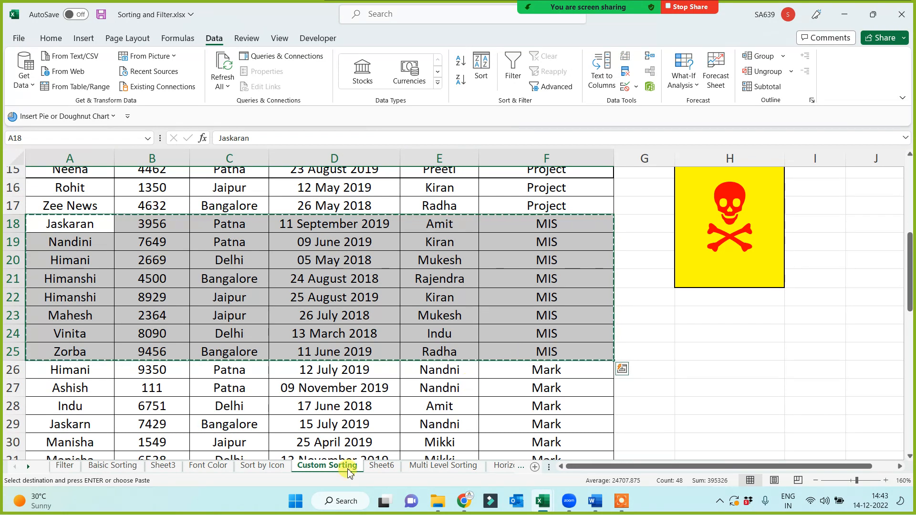
{"action": "left_click", "coordinate": [379, 468]}
{"action": "left_click", "coordinate": [69, 296]}
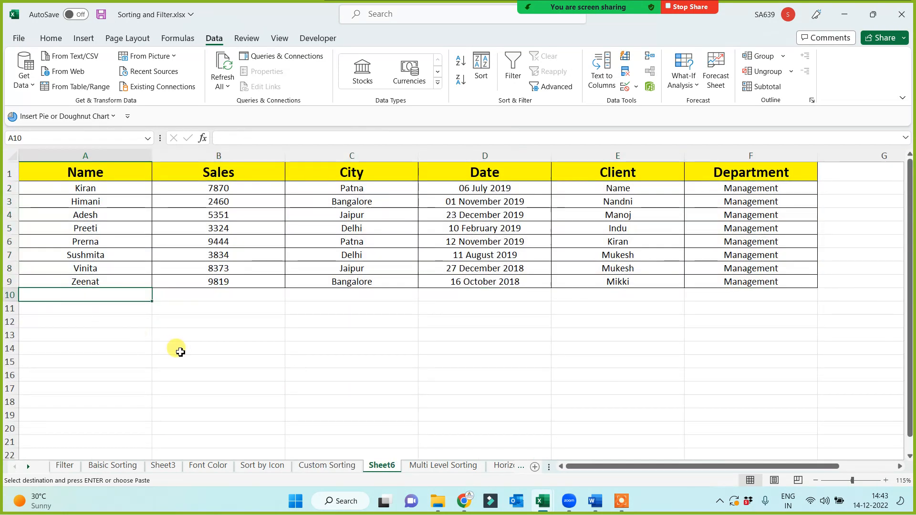
{"action": "key", "text": "ctrl+v"}
{"action": "left_click", "coordinate": [843, 306]}
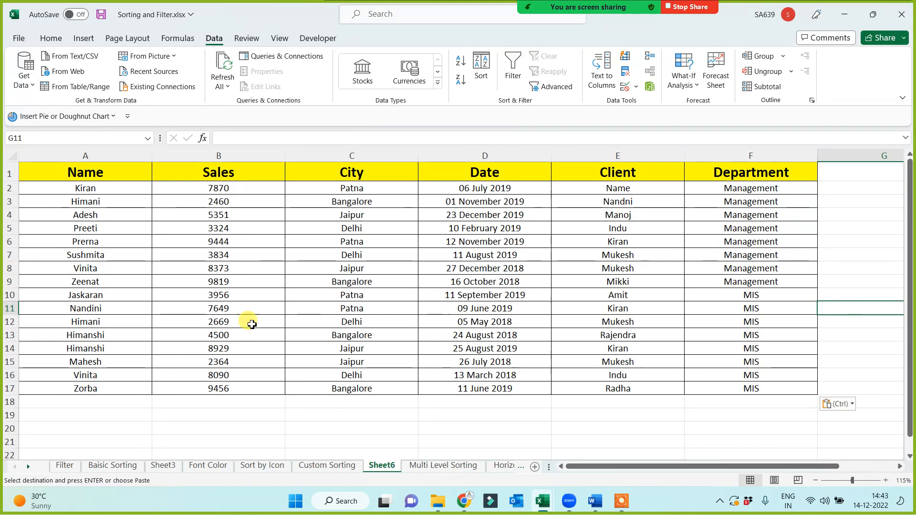
Narrow the Sales column on Sheet6 and review the order of the Management and MIS rows in the Department column.
{"action": "left_click_drag", "start_coordinate": [285, 155], "coordinate": [225, 159]}
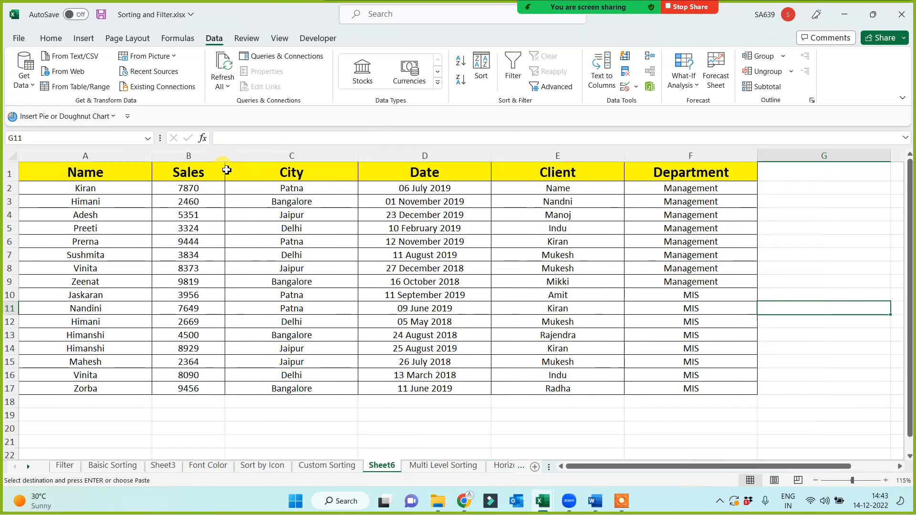
{"action": "left_click_drag", "start_coordinate": [685, 189], "coordinate": [690, 269]}
{"action": "left_click", "coordinate": [672, 323]}
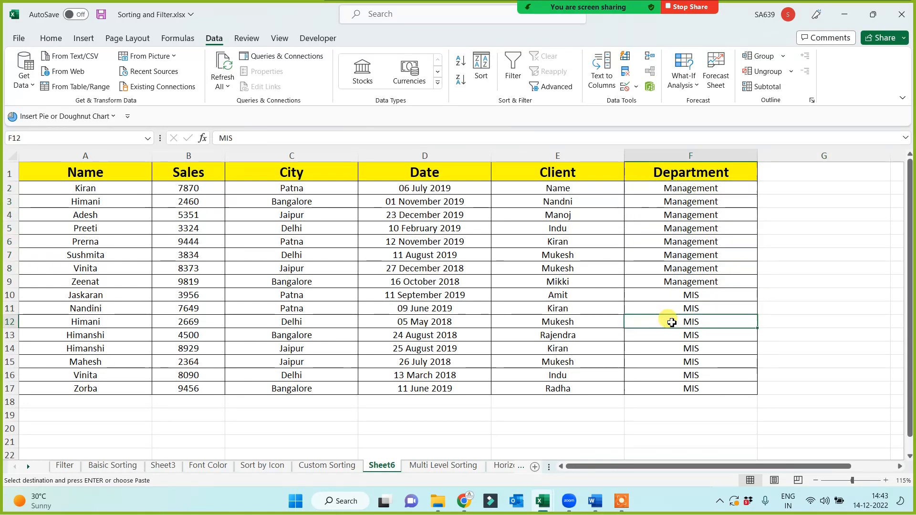
{"action": "left_click_drag", "start_coordinate": [691, 188], "coordinate": [681, 297]}
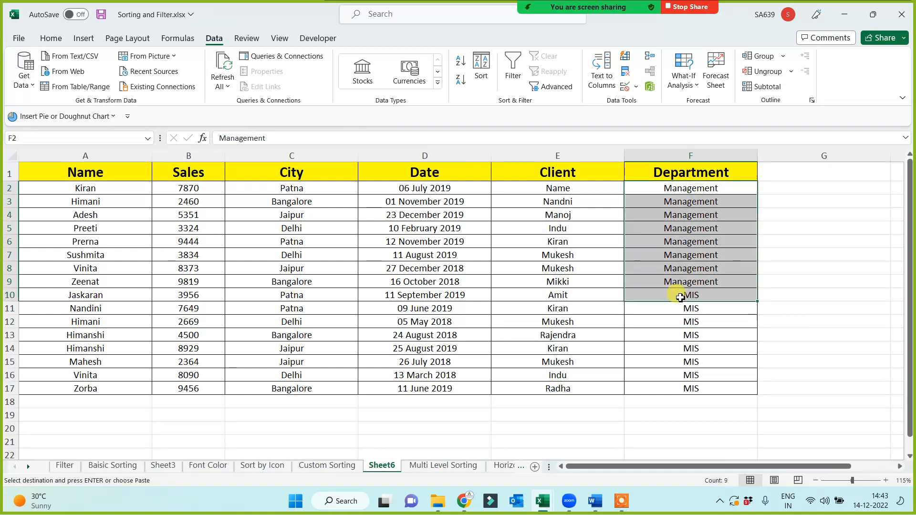
{"action": "left_click", "coordinate": [652, 360]}
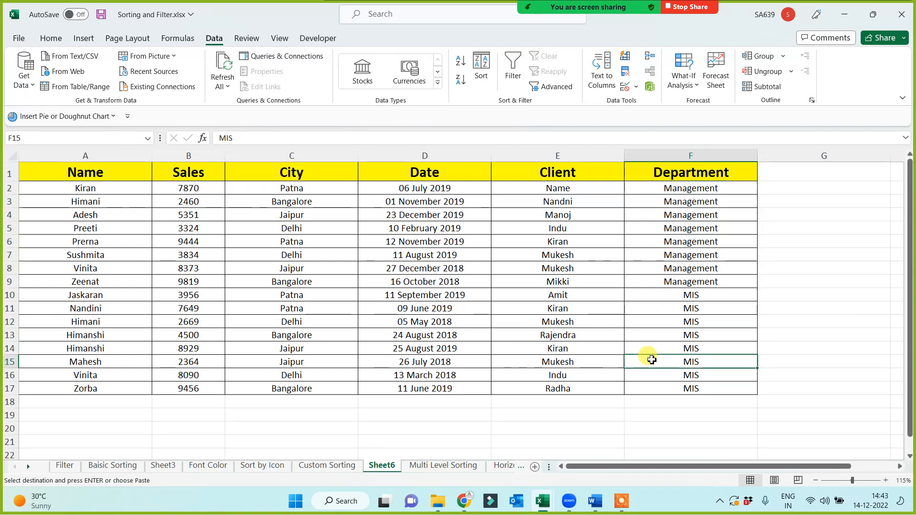
{"action": "left_click_drag", "start_coordinate": [691, 188], "coordinate": [681, 283]}
{"action": "left_click", "coordinate": [630, 370]}
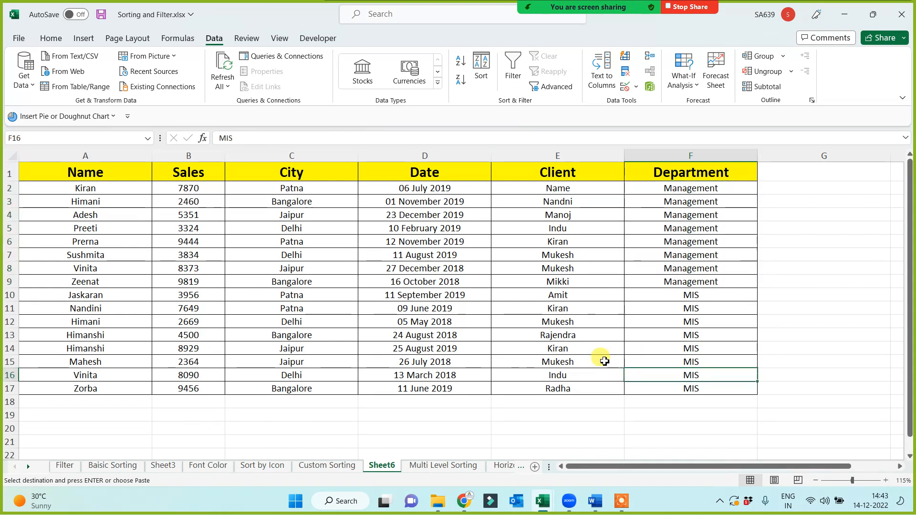
Delete the Sheet6 worksheet with the manually assembled rows.
{"action": "right_click", "coordinate": [384, 466]}
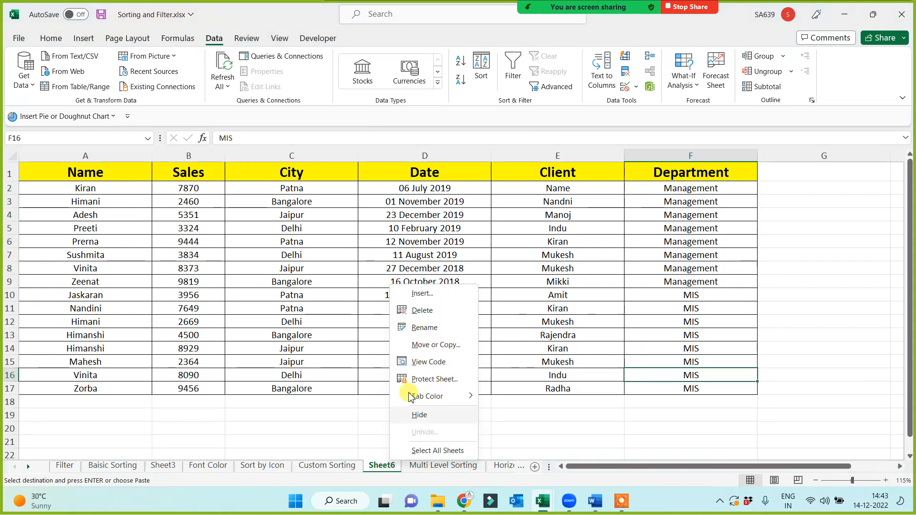
{"action": "left_click", "coordinate": [420, 309]}
{"action": "left_click", "coordinate": [437, 289]}
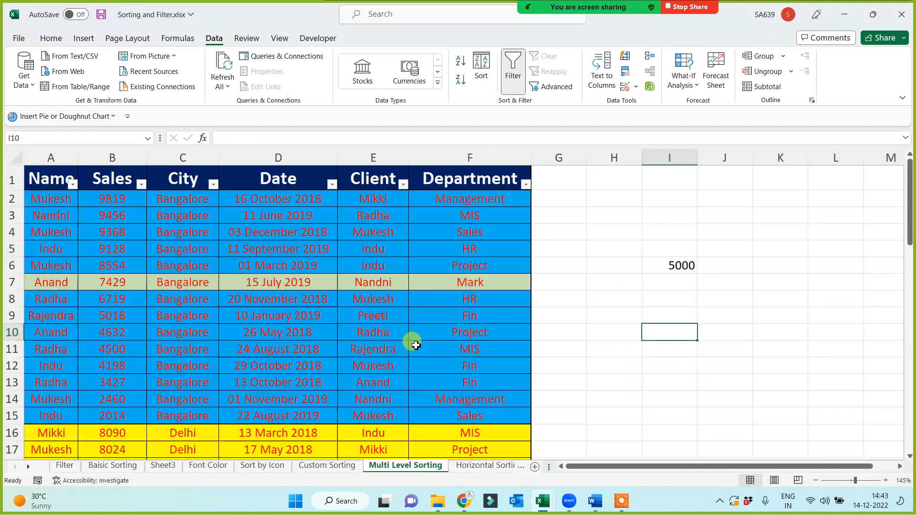
Import the department order in H3:H8 of the Custom Sorting sheet as a custom list through Excel's advanced options.
{"action": "left_click", "coordinate": [328, 465]}
{"action": "scroll", "coordinate": [671, 415], "scroll_direction": "up", "scroll_amount": 5}
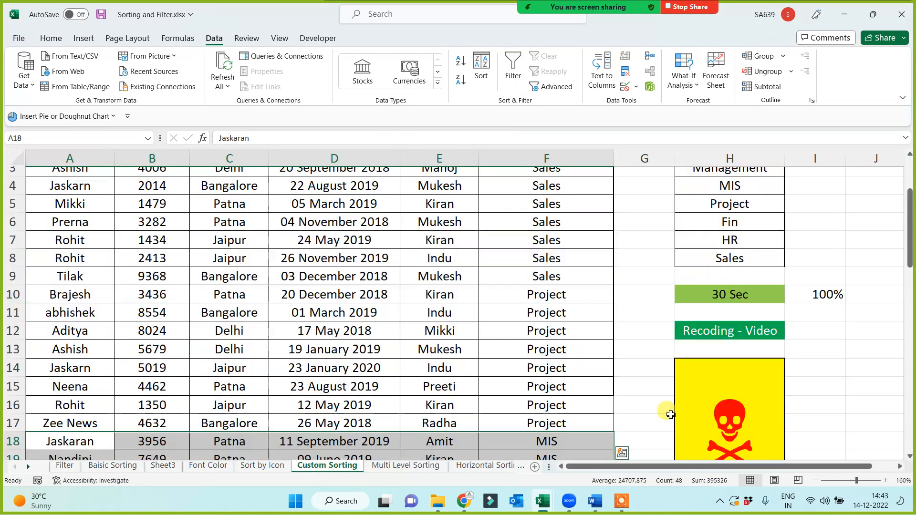
{"action": "left_click", "coordinate": [617, 320]}
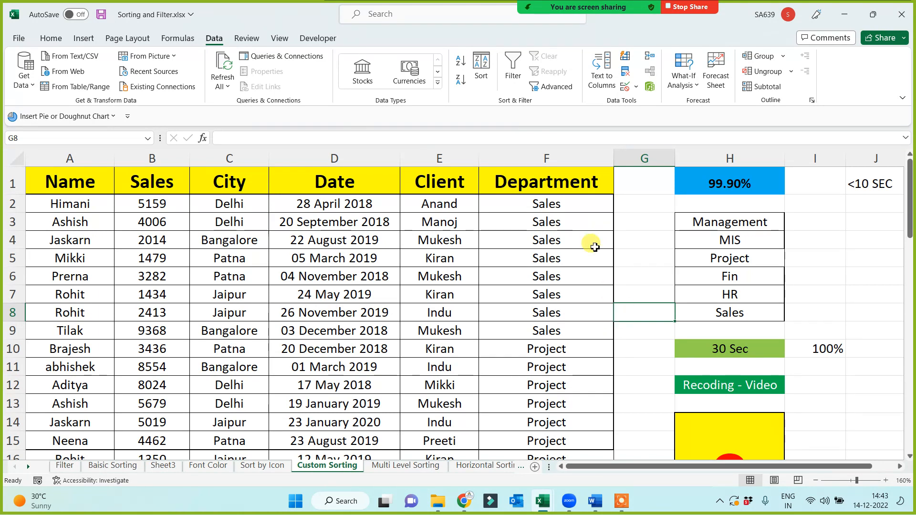
{"action": "left_click_drag", "start_coordinate": [735, 222], "coordinate": [738, 311]}
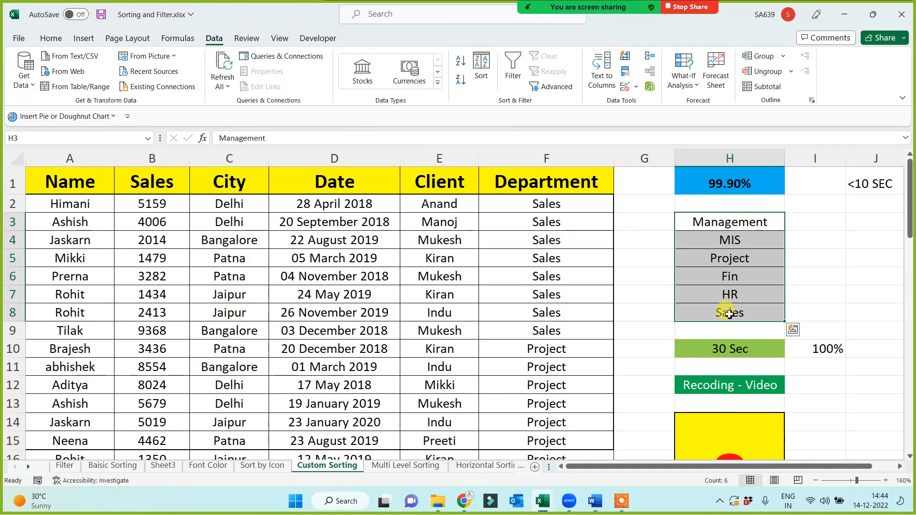
{"action": "left_click", "coordinate": [17, 40]}
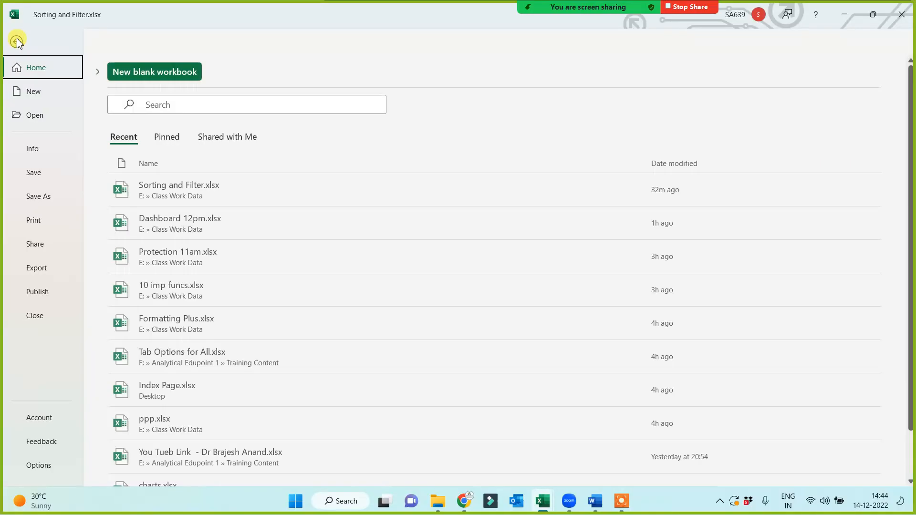
{"action": "left_click", "coordinate": [50, 470]}
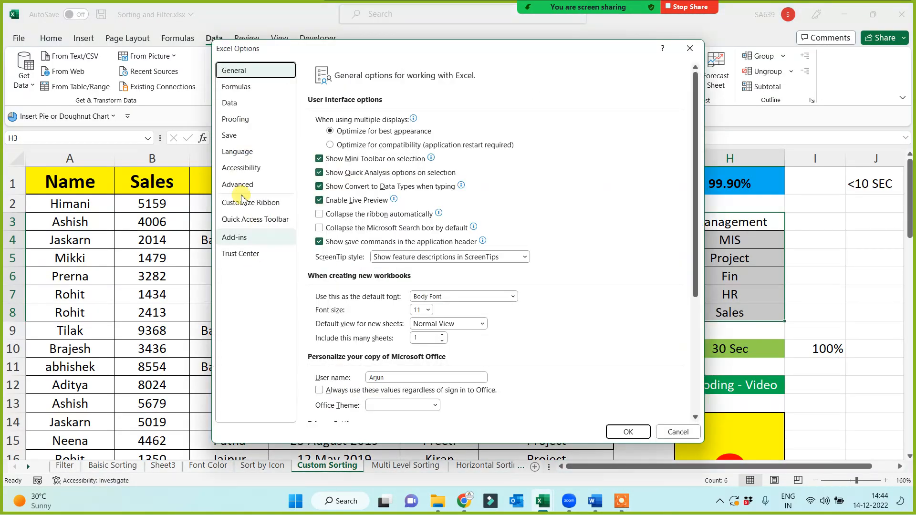
{"action": "left_click", "coordinate": [239, 186]}
{"action": "left_click_drag", "start_coordinate": [693, 131], "coordinate": [691, 403]}
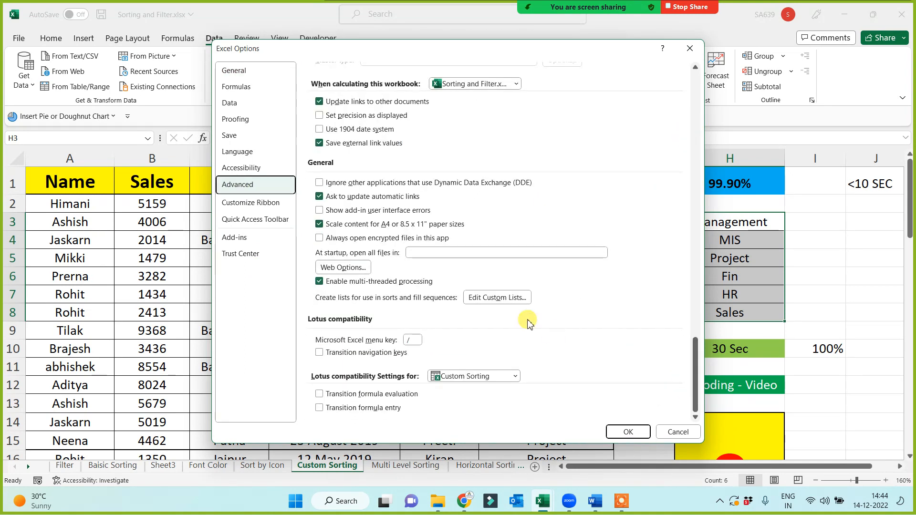
{"action": "left_click", "coordinate": [497, 300]}
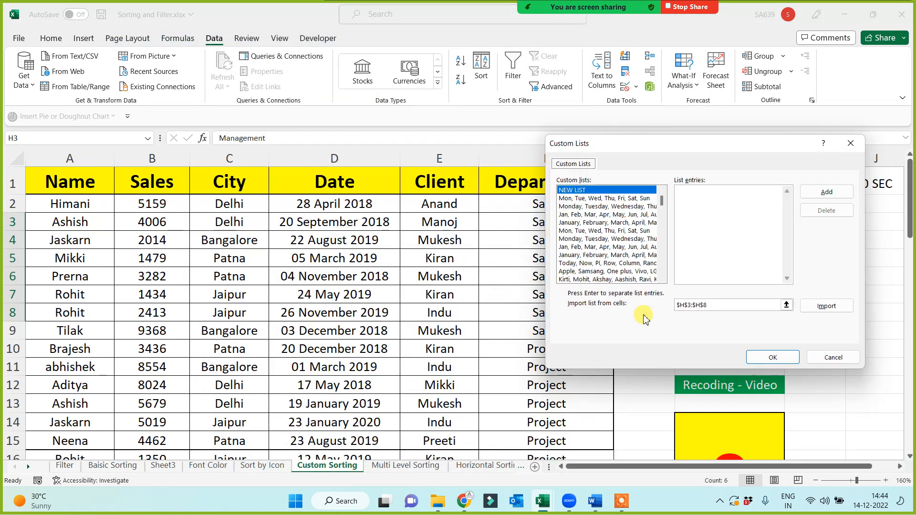
{"action": "left_click", "coordinate": [829, 307]}
{"action": "left_click", "coordinate": [773, 358]}
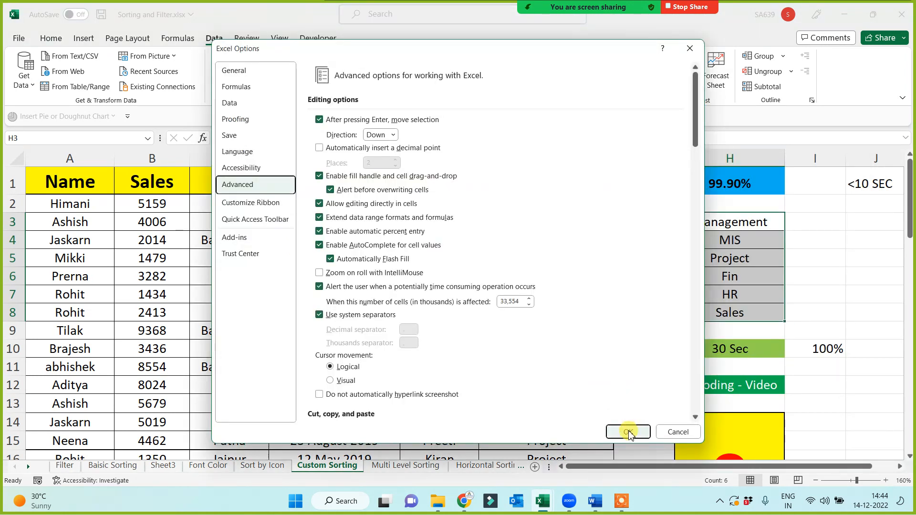
{"action": "left_click", "coordinate": [628, 431]}
{"action": "left_click", "coordinate": [624, 317]}
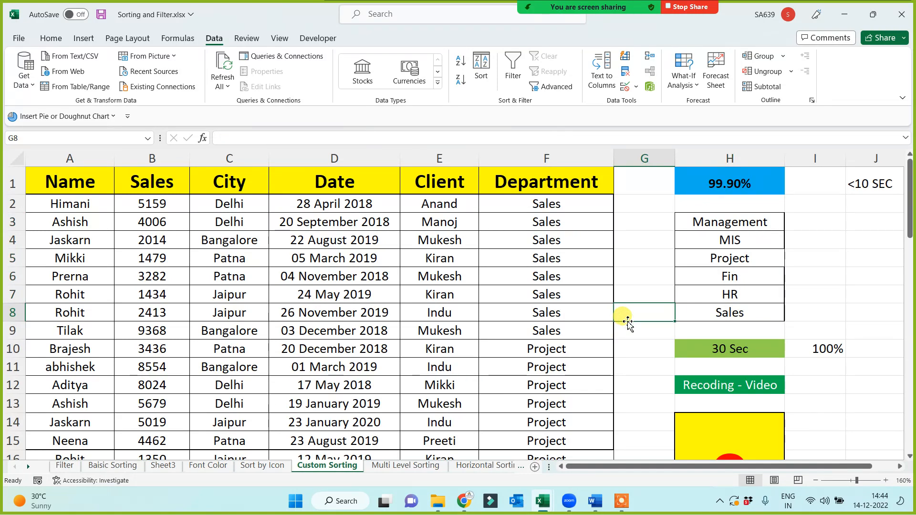
Sort columns A:F by Department cell values in the custom list order Management, MIS, Project, Fin, HR, Sales.
{"action": "left_click_drag", "start_coordinate": [522, 154], "coordinate": [47, 158]}
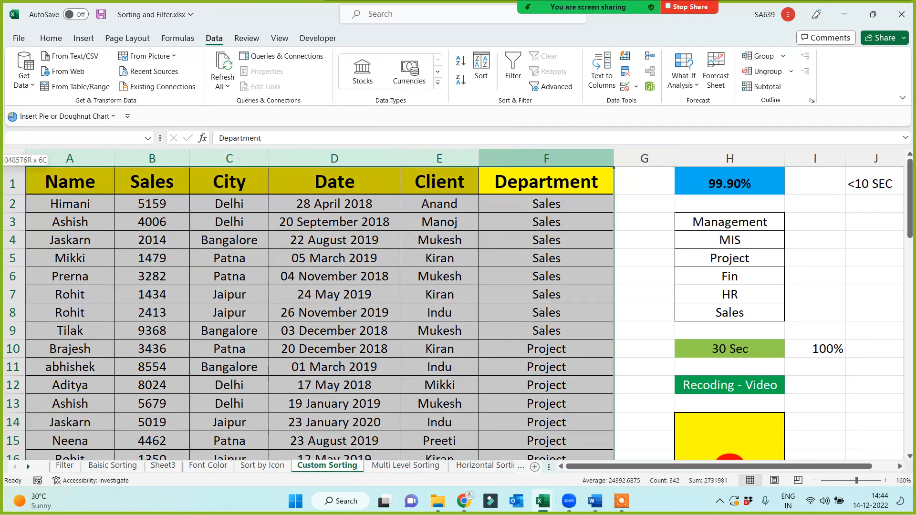
{"action": "left_click", "coordinate": [482, 67]}
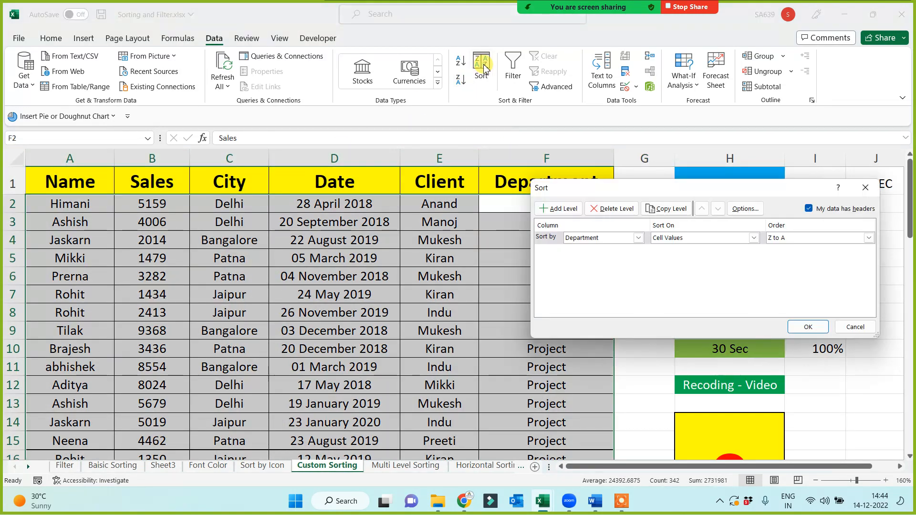
{"action": "left_click", "coordinate": [807, 237]}
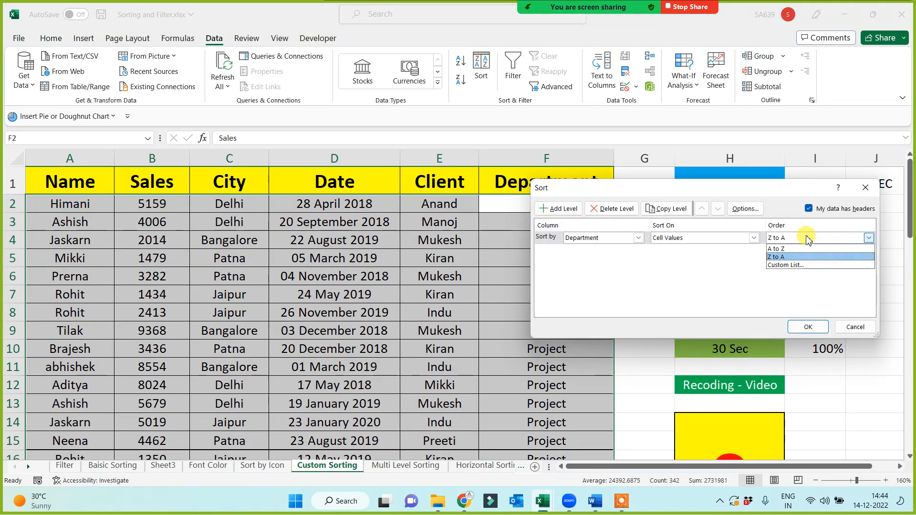
{"action": "left_click", "coordinate": [787, 267]}
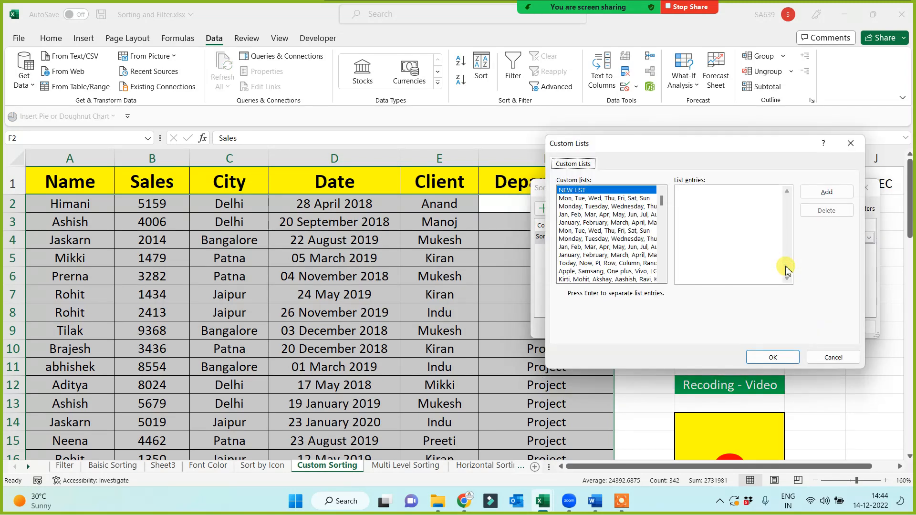
{"action": "left_click_drag", "start_coordinate": [662, 203], "coordinate": [665, 278]}
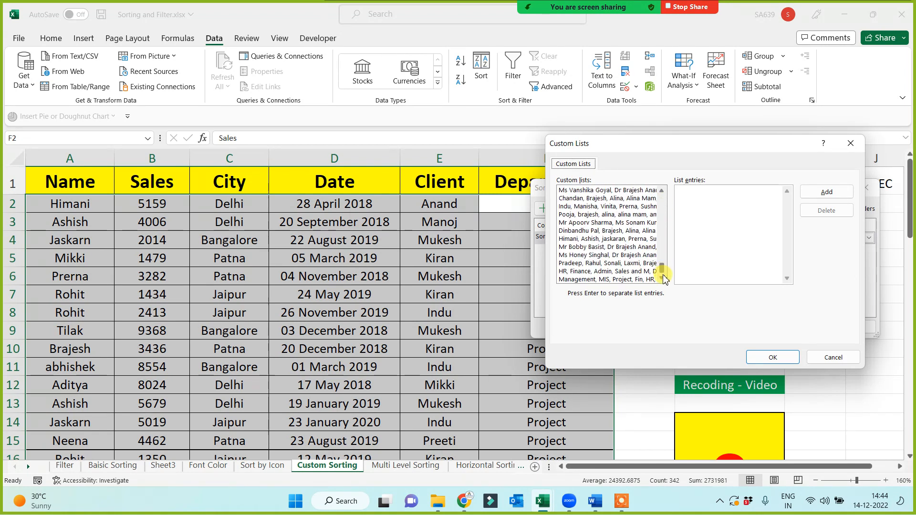
{"action": "left_click", "coordinate": [617, 279]}
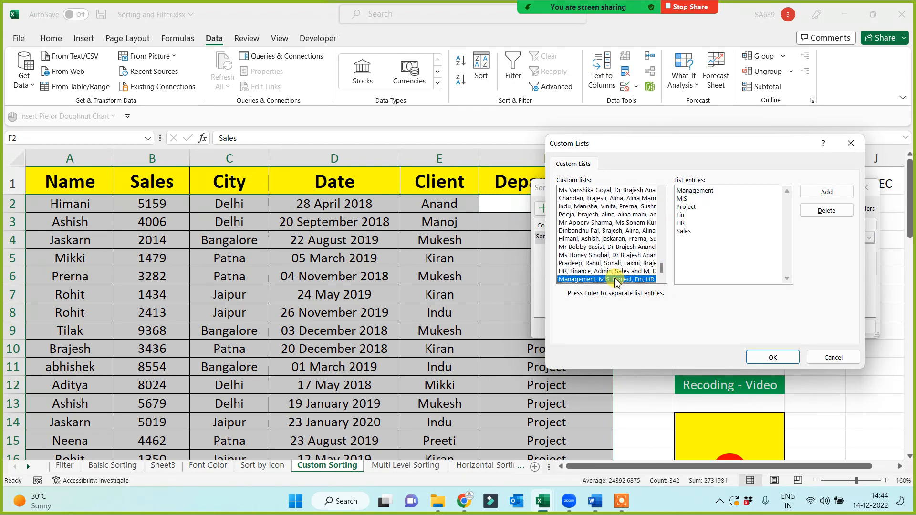
{"action": "left_click", "coordinate": [774, 357]}
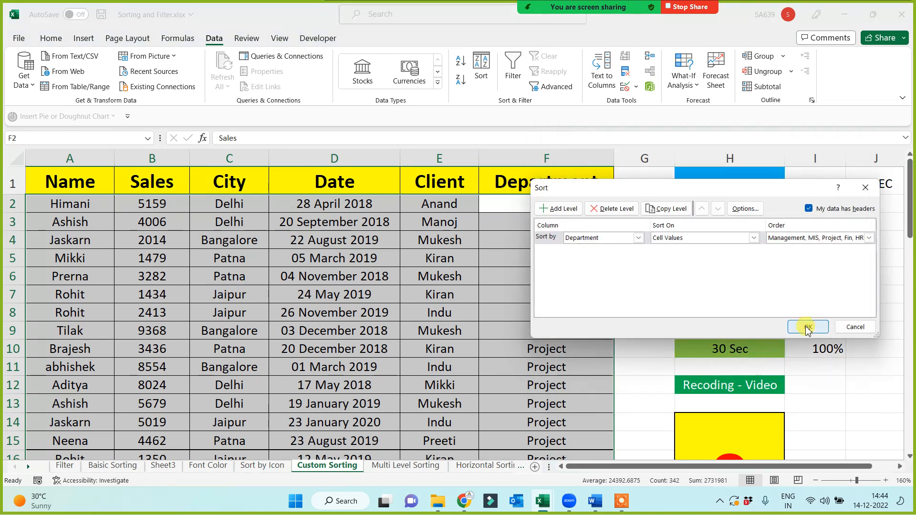
{"action": "left_click", "coordinate": [806, 329]}
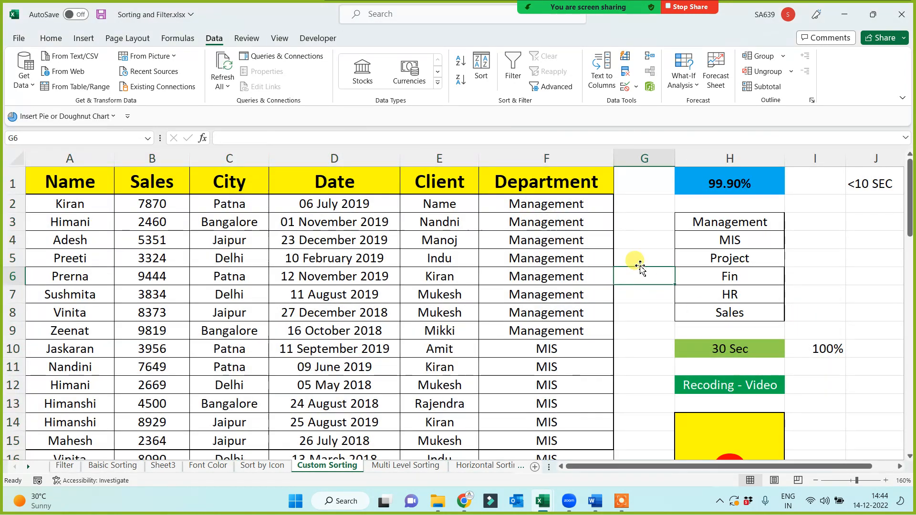
Examine the sorted rows and compare the Department column with the department order listed in column H.
{"action": "left_click_drag", "start_coordinate": [596, 158], "coordinate": [2, 170]}
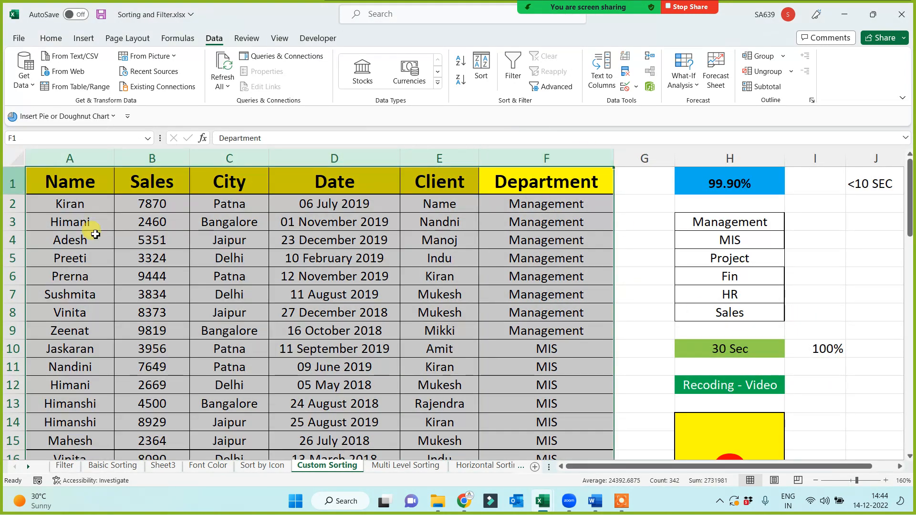
{"action": "left_click_drag", "start_coordinate": [525, 205], "coordinate": [521, 330]}
{"action": "scroll", "coordinate": [579, 395], "scroll_direction": "down", "scroll_amount": 6}
{"action": "scroll", "coordinate": [579, 402], "scroll_direction": "up", "scroll_amount": 4}
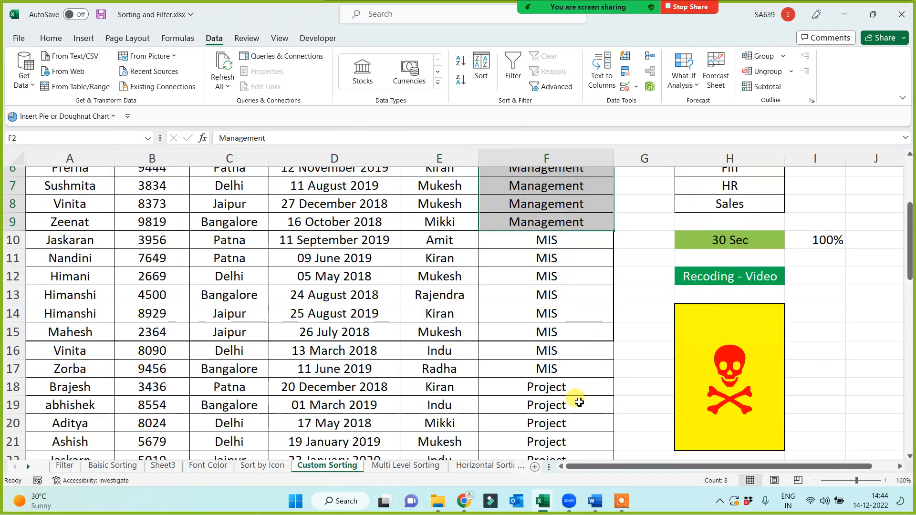
{"action": "scroll", "coordinate": [579, 402], "scroll_direction": "up", "scroll_amount": 2}
{"action": "left_click", "coordinate": [852, 241]}
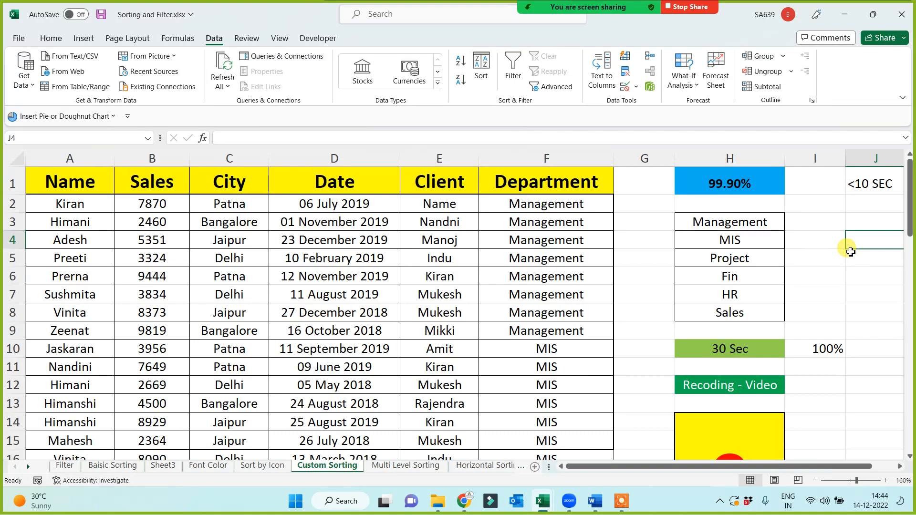
{"action": "left_click_drag", "start_coordinate": [691, 157], "coordinate": [62, 161]}
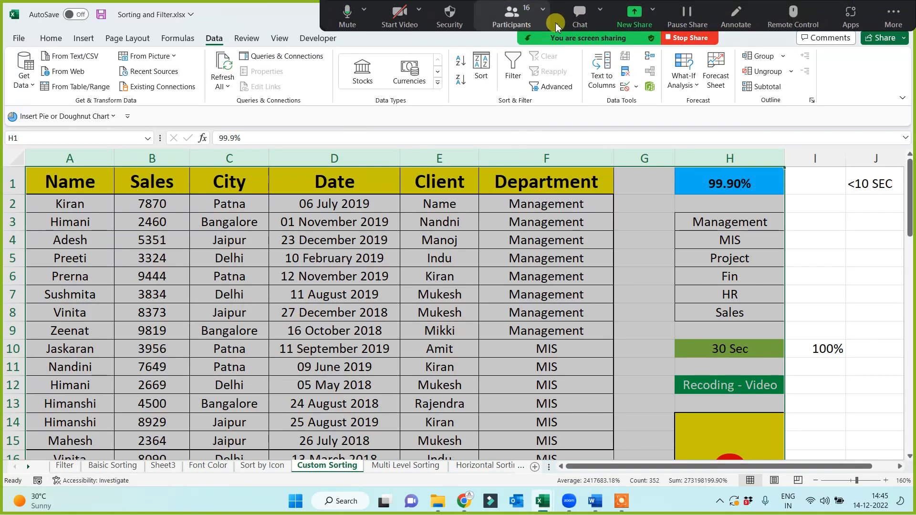
Open the Zoom meeting's participants list and look through the attendees and their microphone status.
{"action": "left_click", "coordinate": [493, 18]}
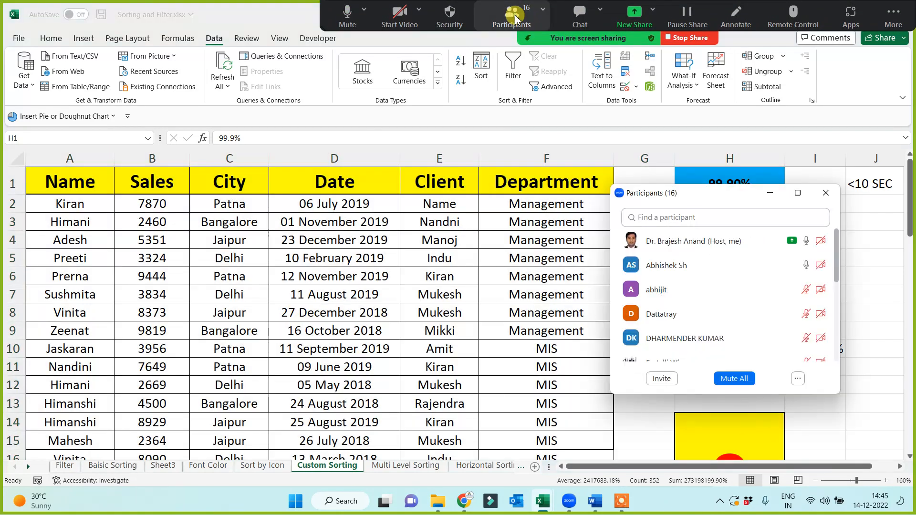
{"action": "scroll", "coordinate": [721, 324], "scroll_direction": "down", "scroll_amount": 5}
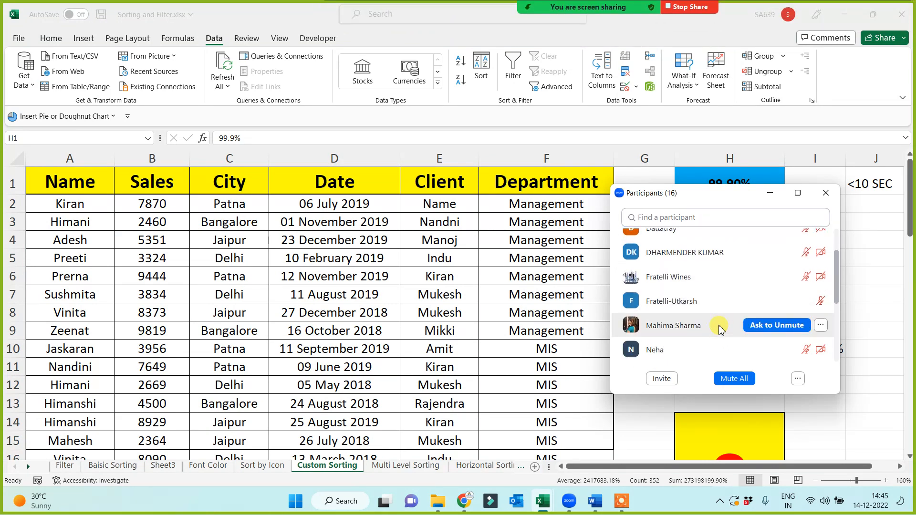
{"action": "scroll", "coordinate": [720, 340], "scroll_direction": "down", "scroll_amount": 1}
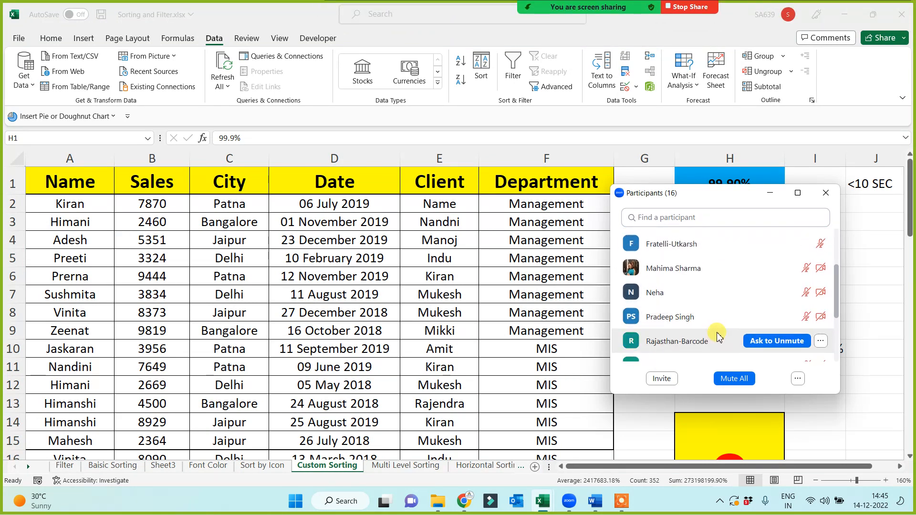
{"action": "scroll", "coordinate": [707, 321], "scroll_direction": "up", "scroll_amount": 1}
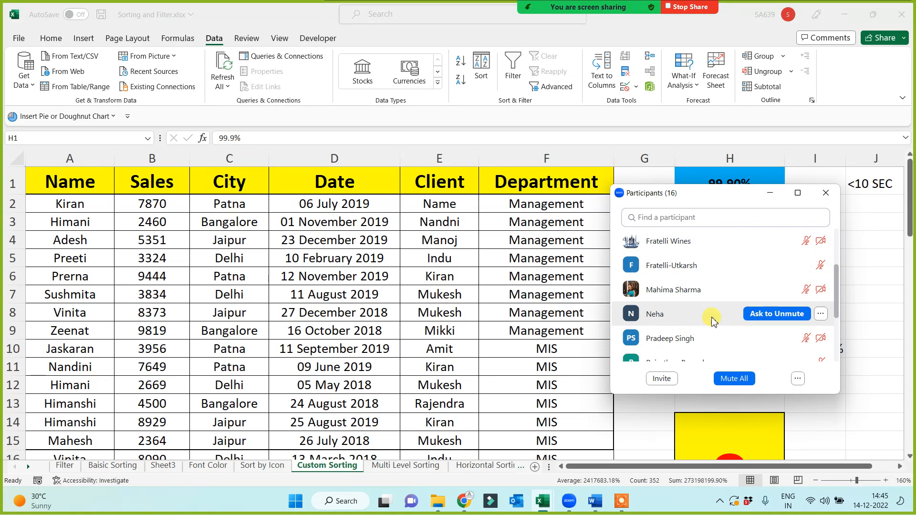
{"action": "scroll", "coordinate": [709, 315], "scroll_direction": "up", "scroll_amount": 5}
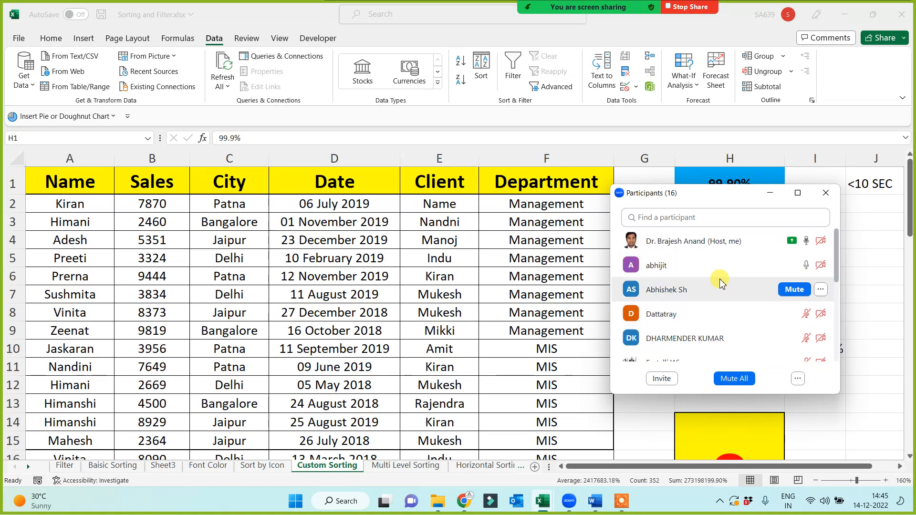
{"action": "scroll", "coordinate": [728, 323], "scroll_direction": "down", "scroll_amount": 4}
{"action": "scroll", "coordinate": [721, 323], "scroll_direction": "down", "scroll_amount": 2}
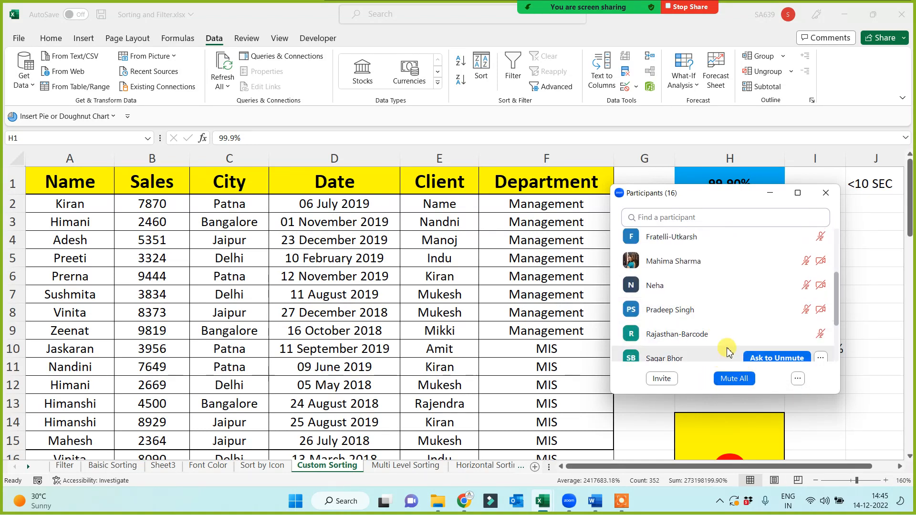
{"action": "scroll", "coordinate": [730, 340], "scroll_direction": "up", "scroll_amount": 5}
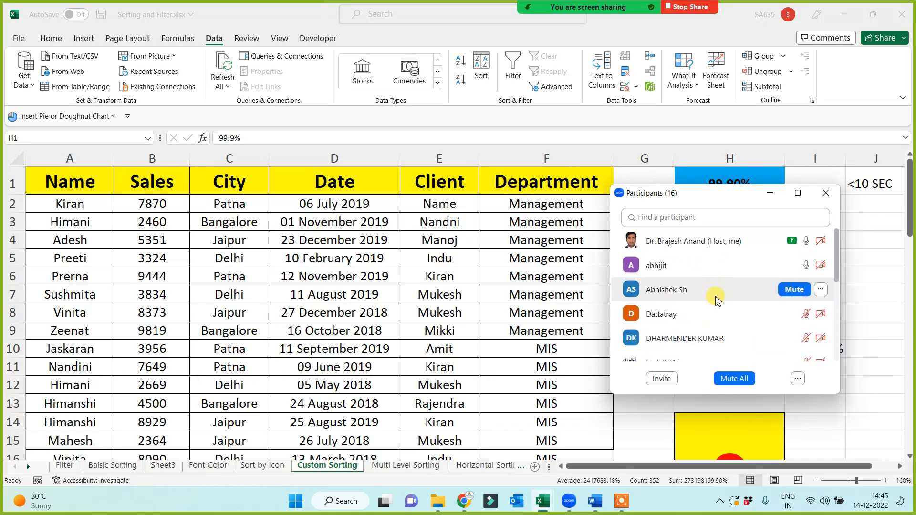
Check the microphone status of everyone in the meeting's participants list and minimise the list.
{"action": "scroll", "coordinate": [716, 313], "scroll_direction": "down", "scroll_amount": 5}
{"action": "scroll", "coordinate": [716, 321], "scroll_direction": "down", "scroll_amount": 1}
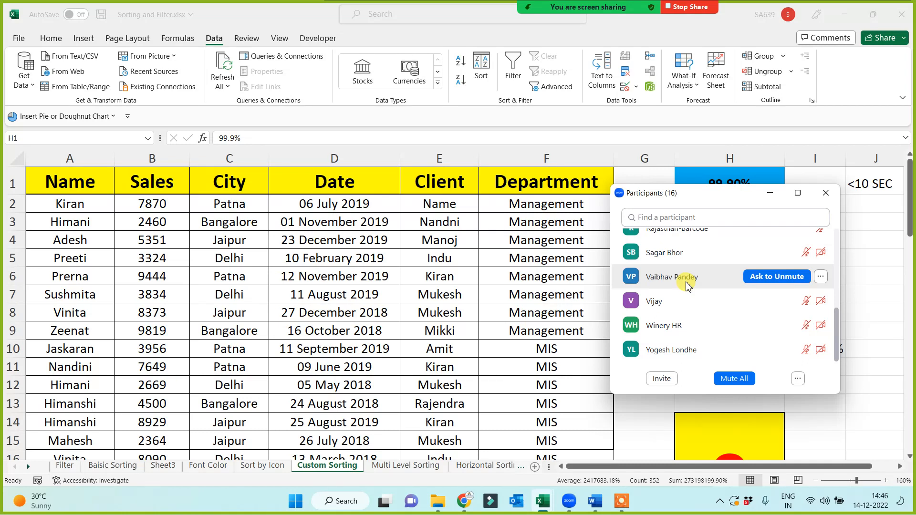
{"action": "scroll", "coordinate": [716, 329], "scroll_direction": "up", "scroll_amount": 5}
{"action": "scroll", "coordinate": [716, 321], "scroll_direction": "up", "scroll_amount": 2}
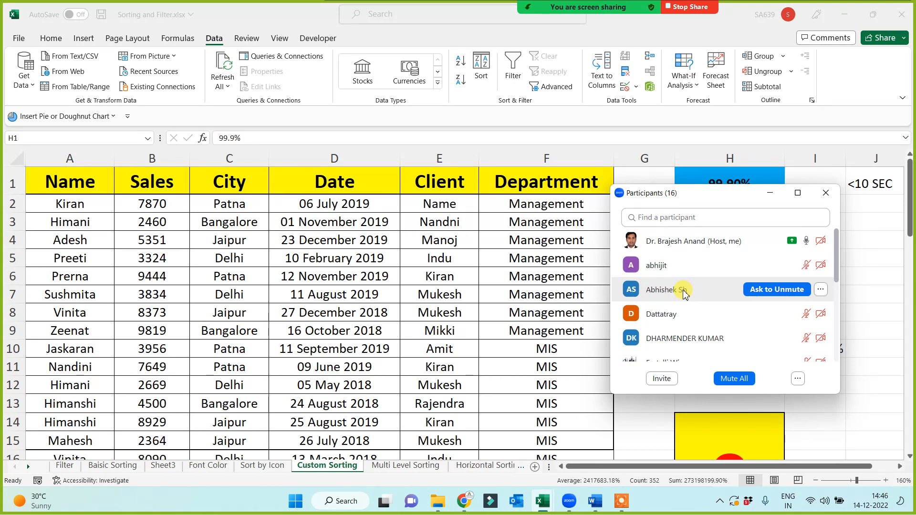
{"action": "left_click", "coordinate": [771, 194]}
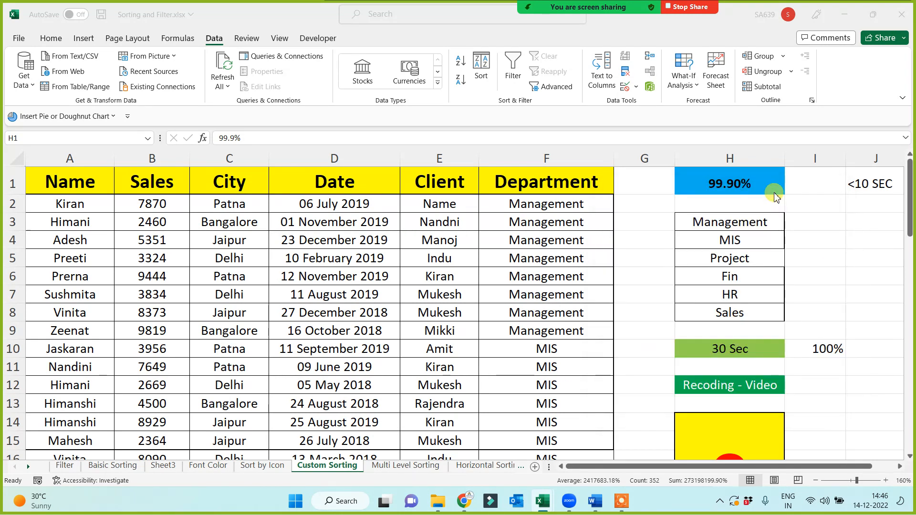
Clear the column order numbers in A1:F1 above the main table on the Horizontal Sorting sheet.
{"action": "left_click", "coordinate": [638, 270]}
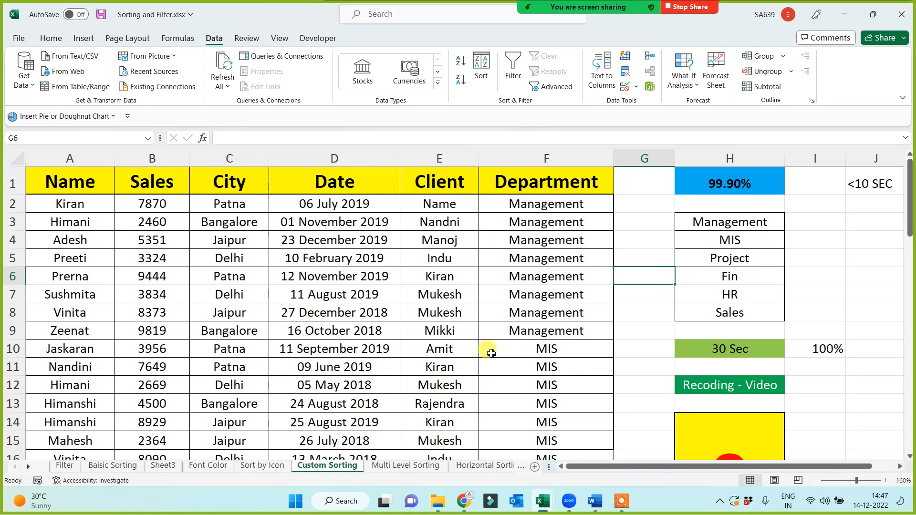
{"action": "left_click", "coordinate": [635, 335]}
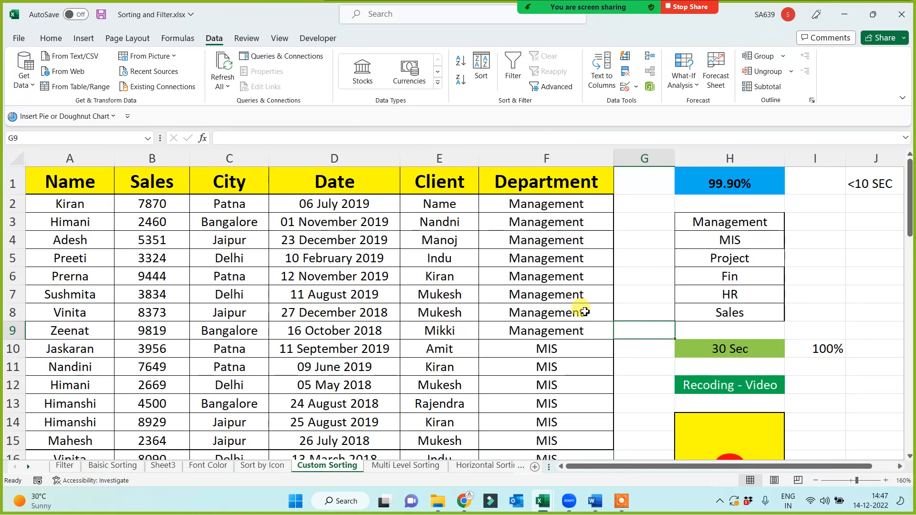
{"action": "left_click", "coordinate": [465, 467]}
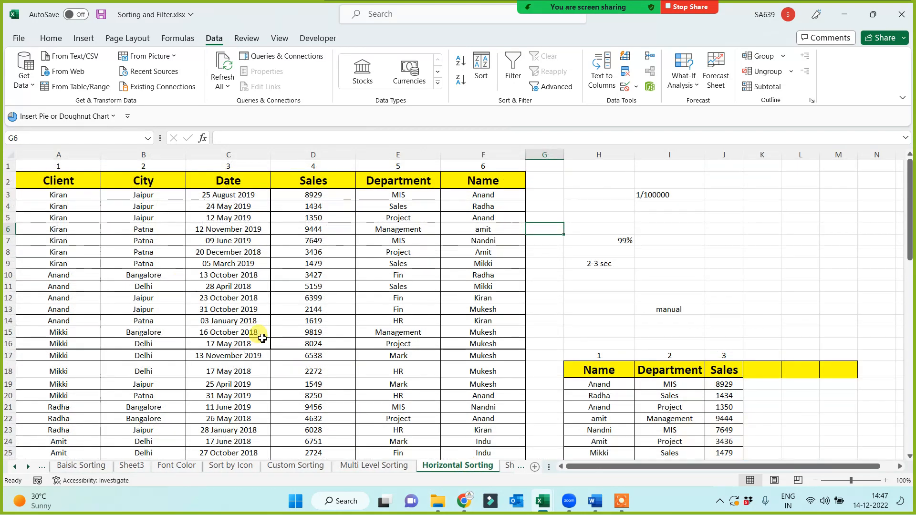
{"action": "left_click_drag", "start_coordinate": [487, 166], "coordinate": [57, 166]}
{"action": "key", "text": "Delete"}
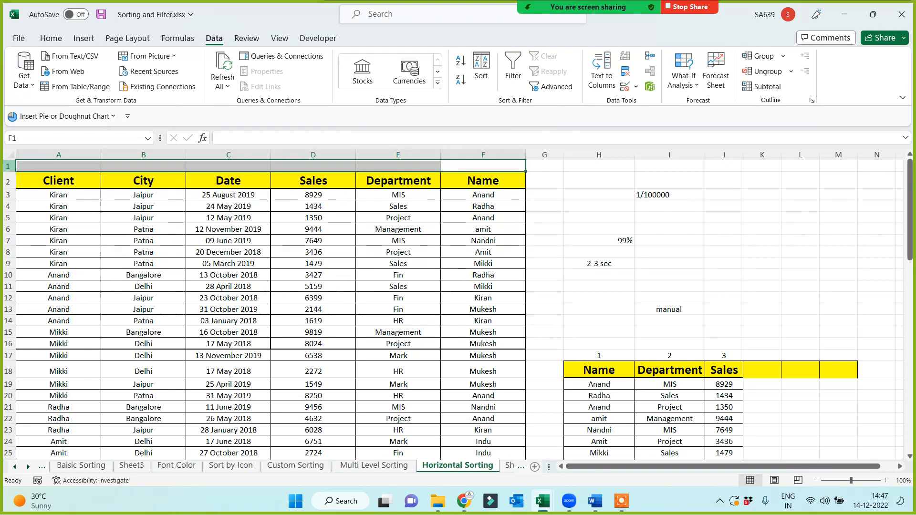
{"action": "left_click", "coordinate": [70, 286]}
{"action": "left_click", "coordinate": [76, 167]}
{"action": "key", "text": "ctrl+a"}
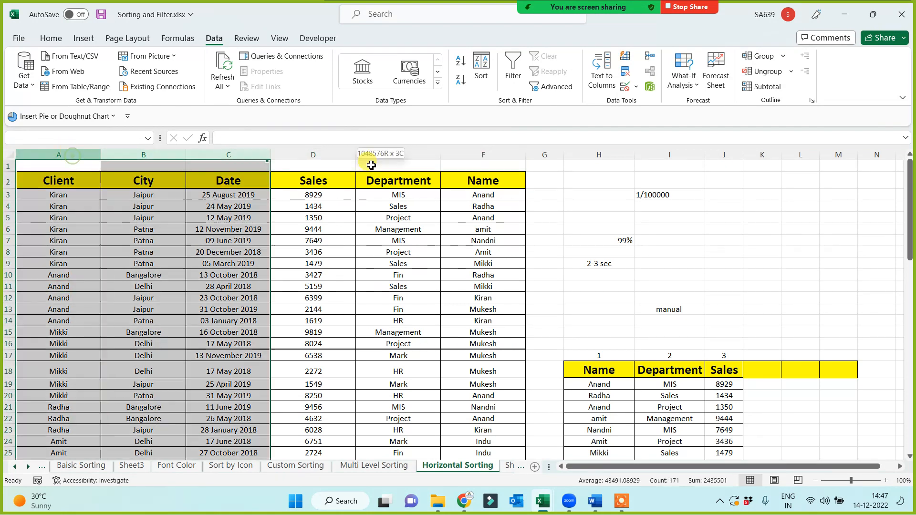
{"action": "left_click", "coordinate": [290, 261]}
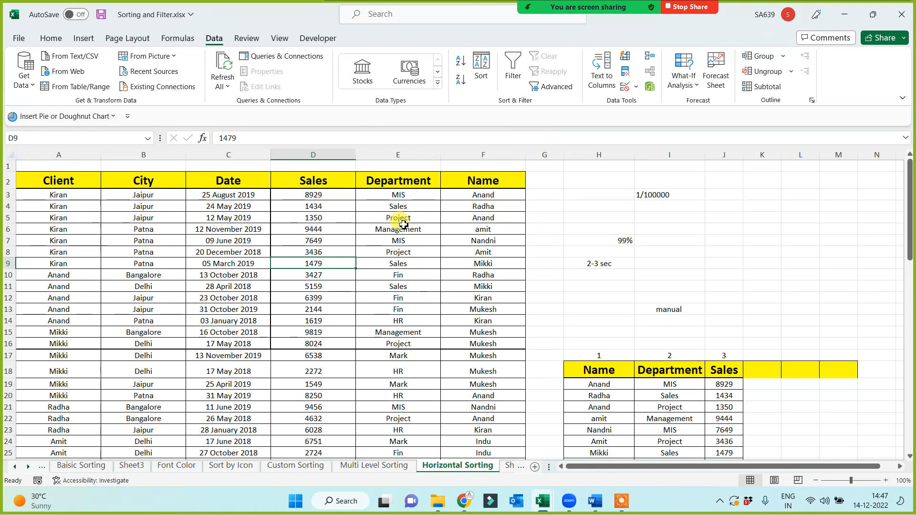
Number the columns in row 1 with 1 above Department, 2 above Date and 3 above Sales.
{"action": "left_click", "coordinate": [484, 166]}
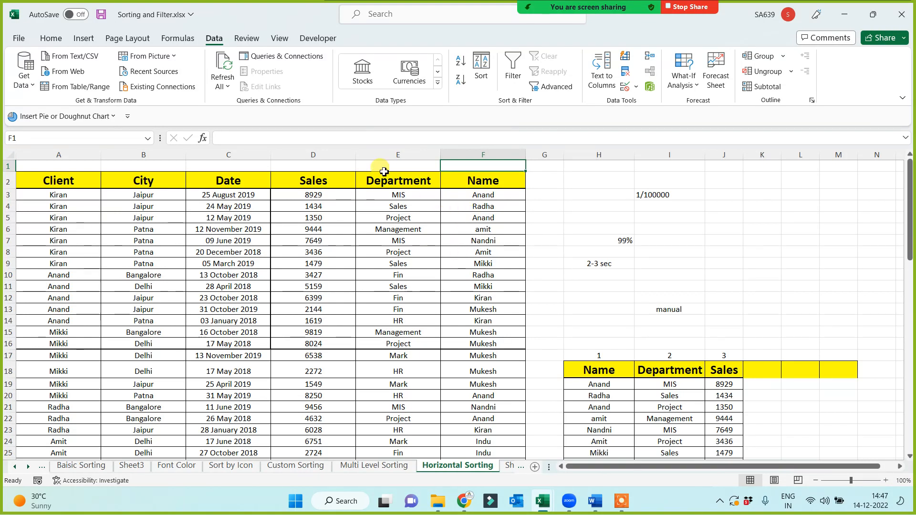
{"action": "left_click", "coordinate": [390, 167]}
{"action": "type", "text": "1"}
{"action": "left_click", "coordinate": [355, 284]}
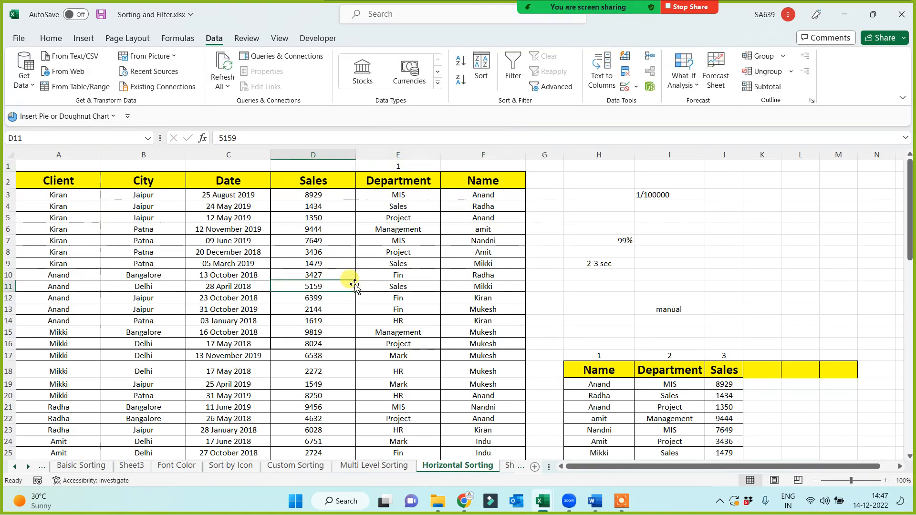
{"action": "left_click", "coordinate": [481, 167]}
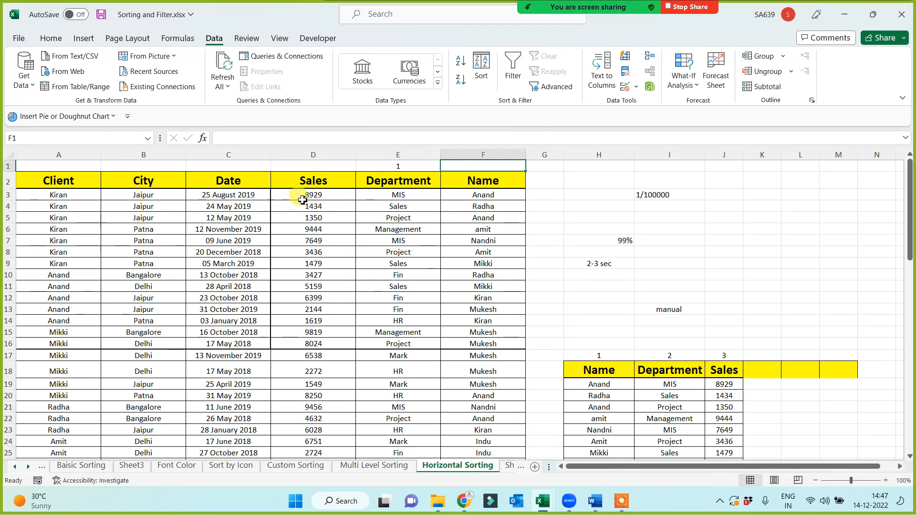
{"action": "left_click", "coordinate": [234, 166]}
{"action": "type", "text": "2"}
{"action": "left_click", "coordinate": [239, 262]}
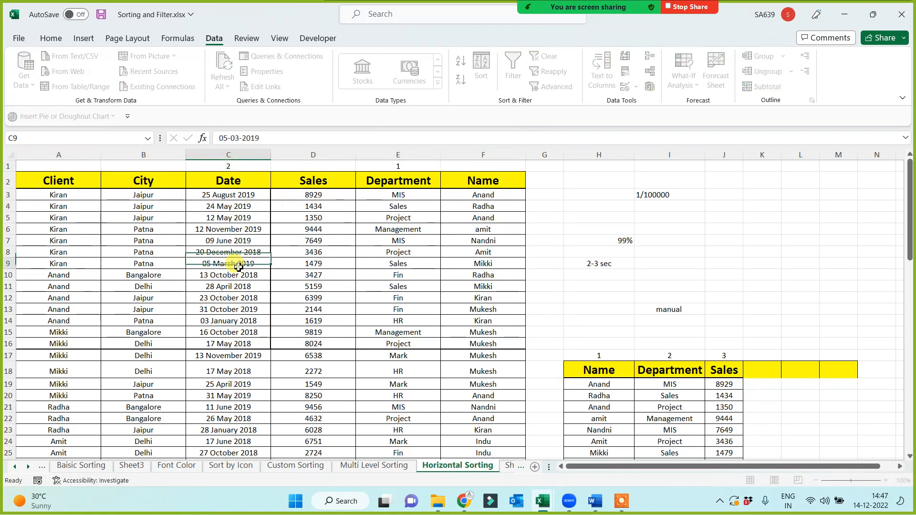
{"action": "left_click", "coordinate": [314, 167]}
{"action": "type", "text": "3"}
{"action": "left_click", "coordinate": [296, 279]}
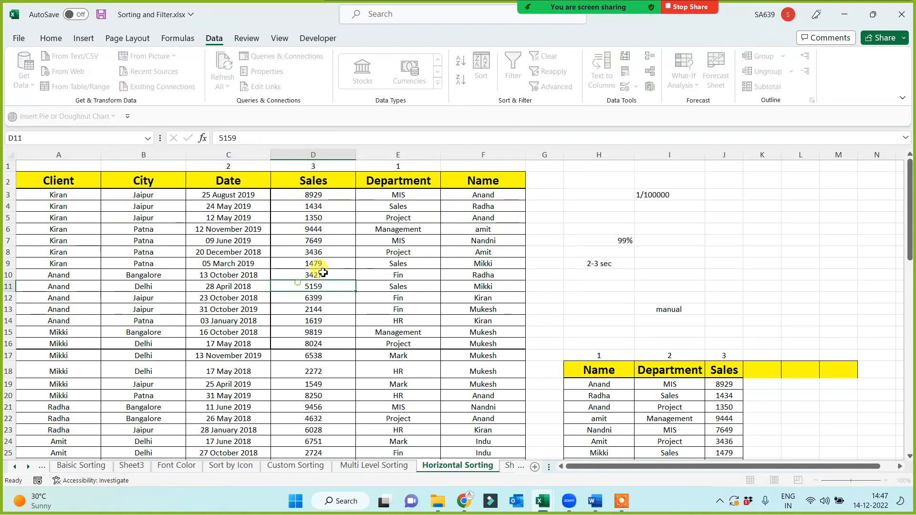
Complete the column order in row 1 with 4 above Name, 5 above Client and 6 above City.
{"action": "left_click", "coordinate": [467, 170]}
{"action": "type", "text": "4"}
{"action": "left_click", "coordinate": [432, 241]}
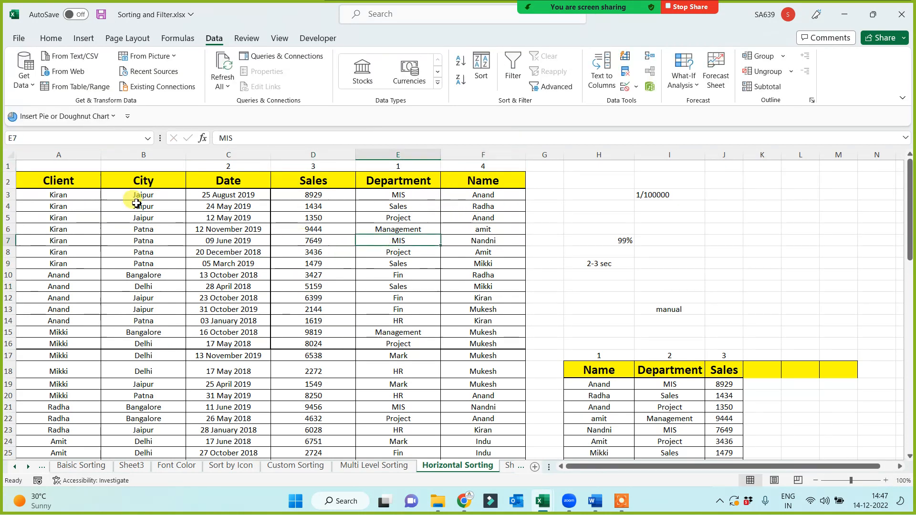
{"action": "left_click", "coordinate": [74, 166]}
{"action": "type", "text": "5"}
{"action": "left_click", "coordinate": [91, 239]}
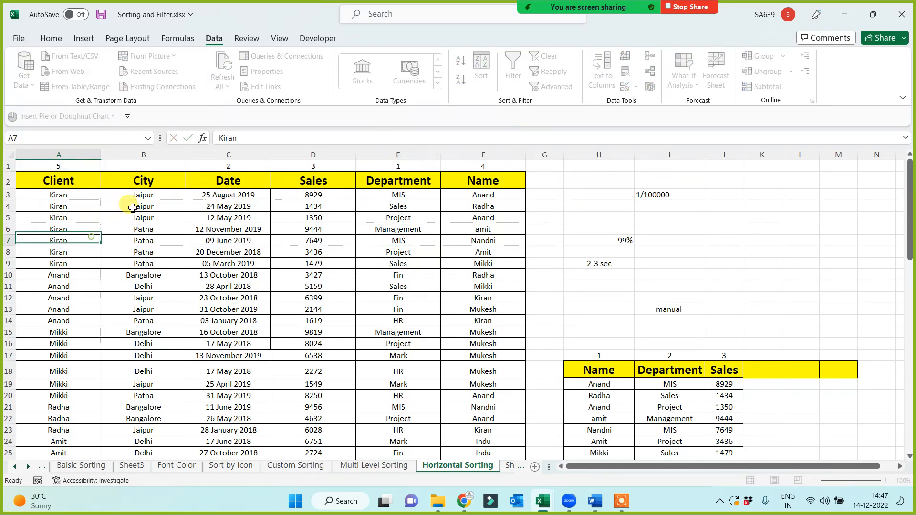
{"action": "left_click", "coordinate": [158, 167]}
{"action": "type", "text": "6"}
{"action": "left_click", "coordinate": [159, 254]}
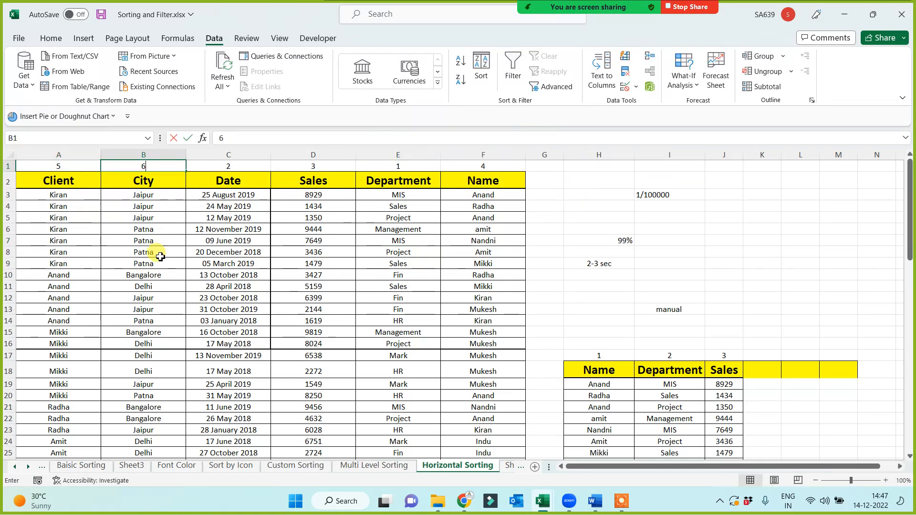
{"action": "left_click", "coordinate": [56, 166]}
{"action": "key", "text": "ctrl+shift+Down"}
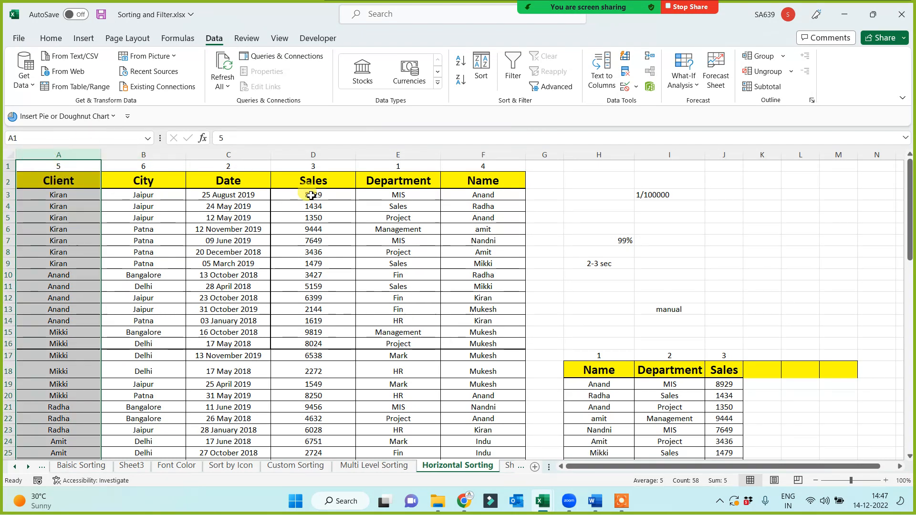
{"action": "left_click", "coordinate": [405, 180]}
{"action": "left_click", "coordinate": [63, 164]}
{"action": "key", "text": "ctrl+shift+Down"}
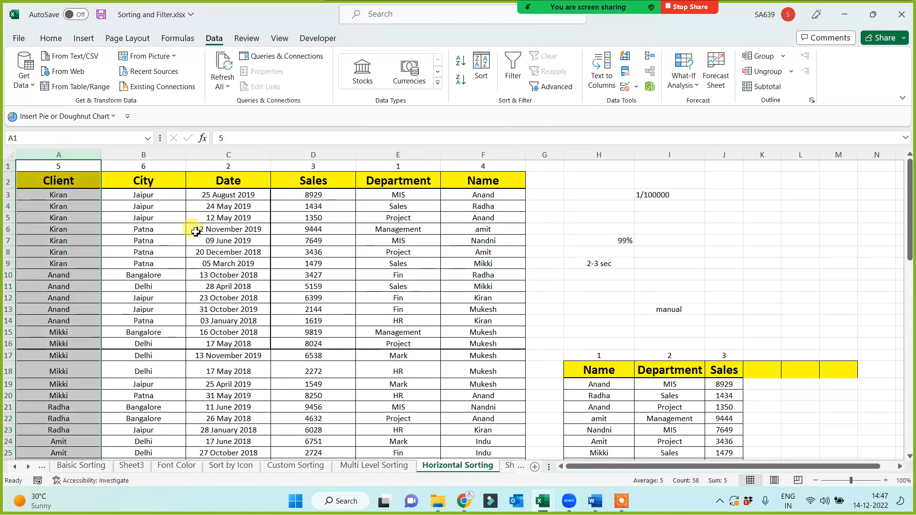
{"action": "left_click", "coordinate": [262, 270]}
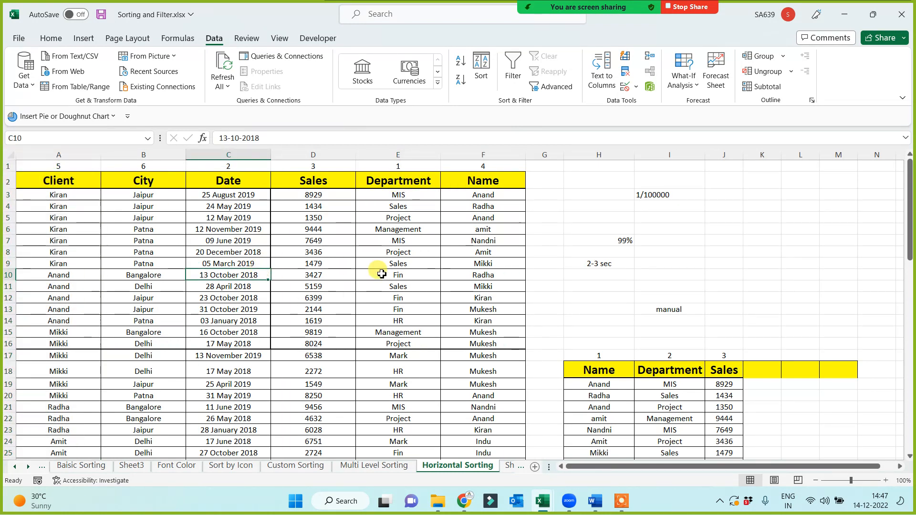
Copy the Department column from E2 down and paste it over the first column of the manual table at H18.
{"action": "left_click", "coordinate": [400, 183]}
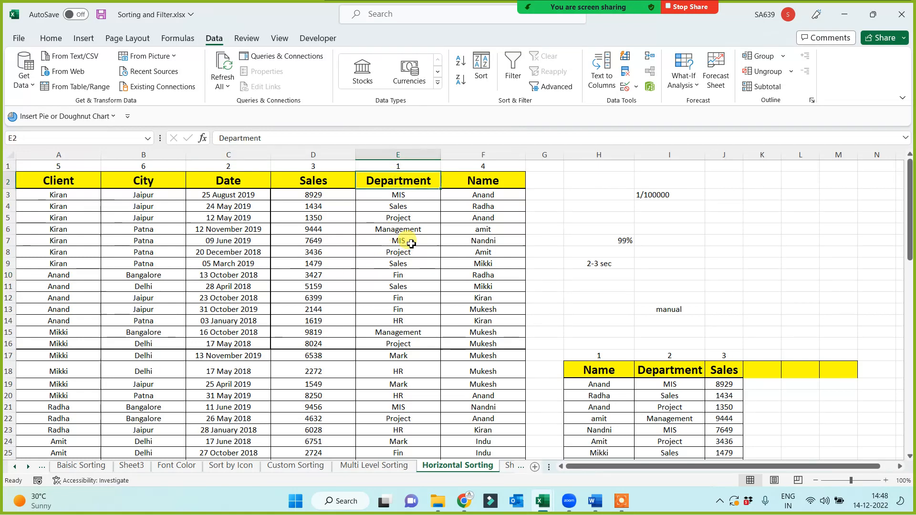
{"action": "key", "text": "ctrl+shift+Down"}
{"action": "key", "text": "ctrl+c"}
{"action": "scroll", "coordinate": [507, 256], "scroll_direction": "up", "scroll_amount": 11}
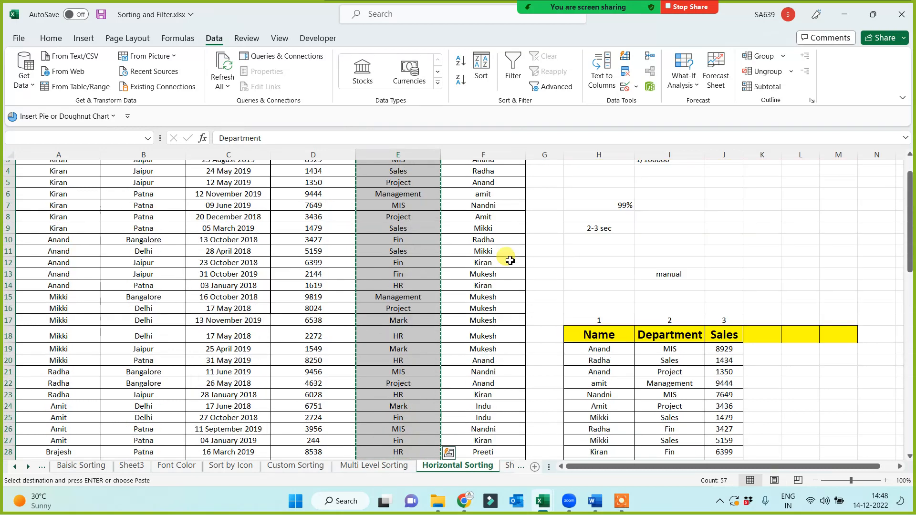
{"action": "left_click", "coordinate": [623, 370]}
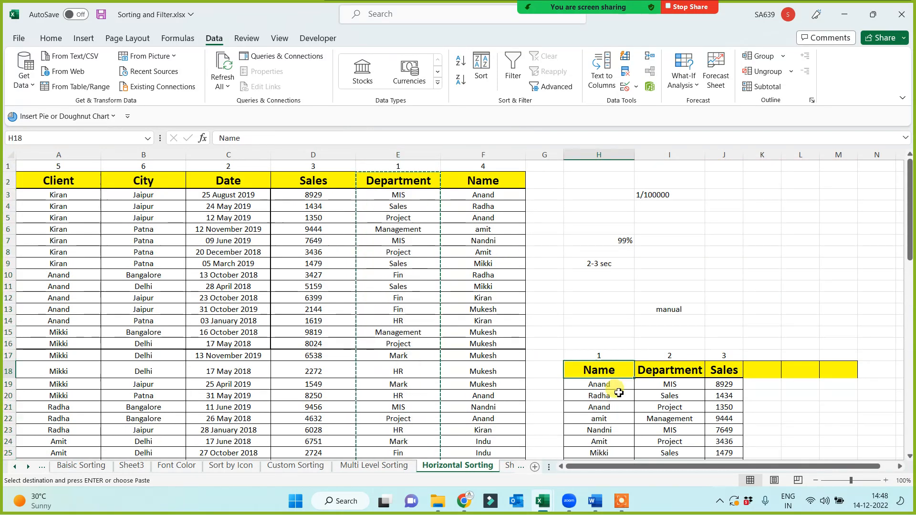
{"action": "key", "text": "ctrl+v"}
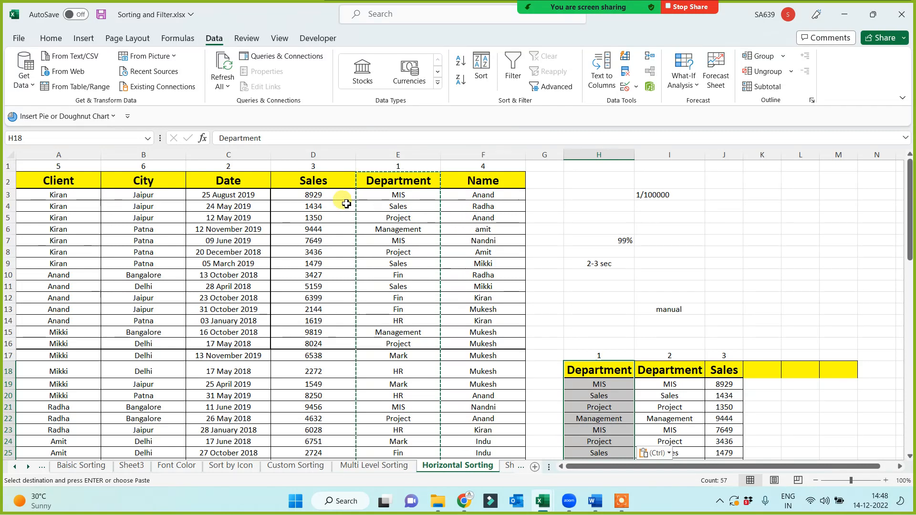
Copy the Date column from C2 down and paste it over the second column of the manual table at I18.
{"action": "left_click", "coordinate": [227, 180]}
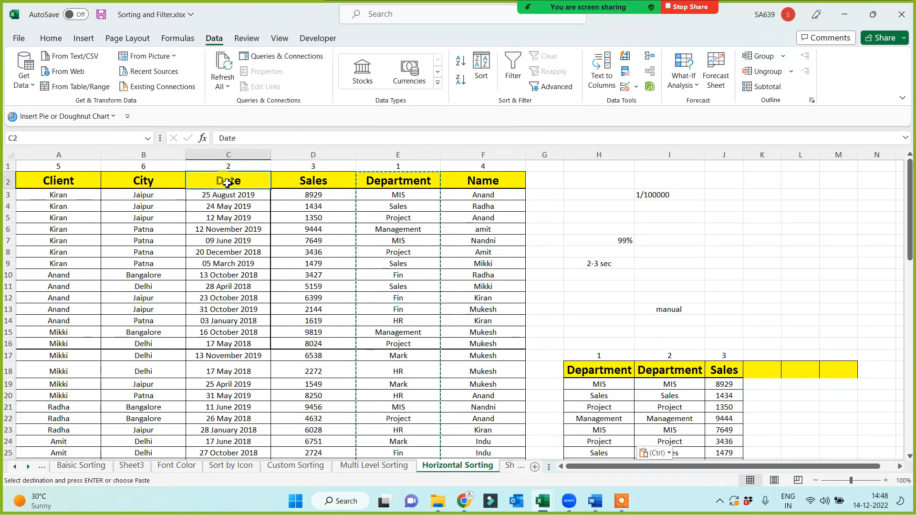
{"action": "key", "text": "ctrl+shift+Down"}
{"action": "key", "text": "ctrl+c"}
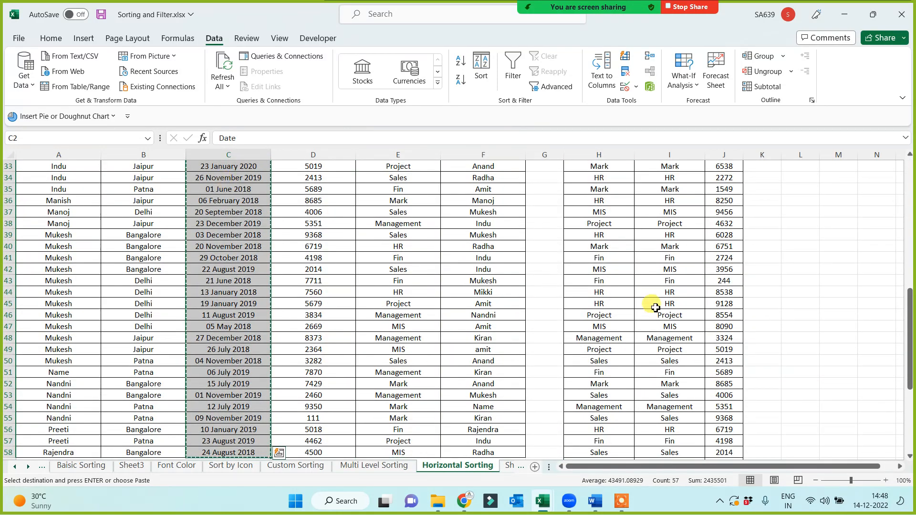
{"action": "left_click", "coordinate": [663, 292]}
{"action": "key", "text": "ctrl+Up"}
{"action": "key", "text": "Down"}
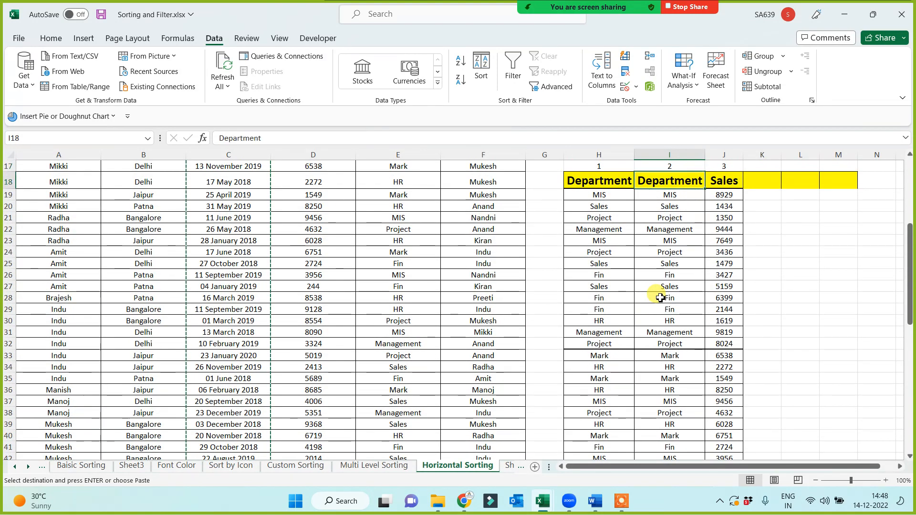
{"action": "key", "text": "ctrl+v"}
{"action": "scroll", "coordinate": [646, 356], "scroll_direction": "up", "scroll_amount": 5}
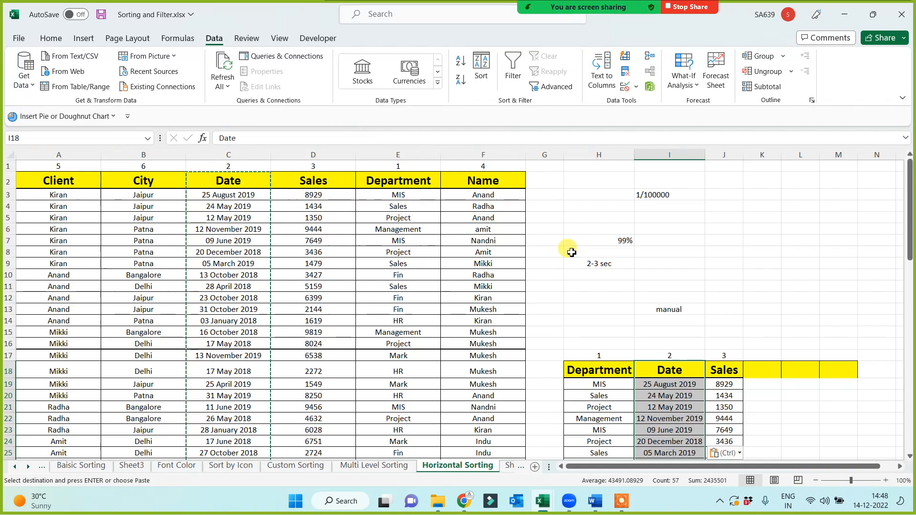
{"action": "left_click", "coordinate": [722, 372]}
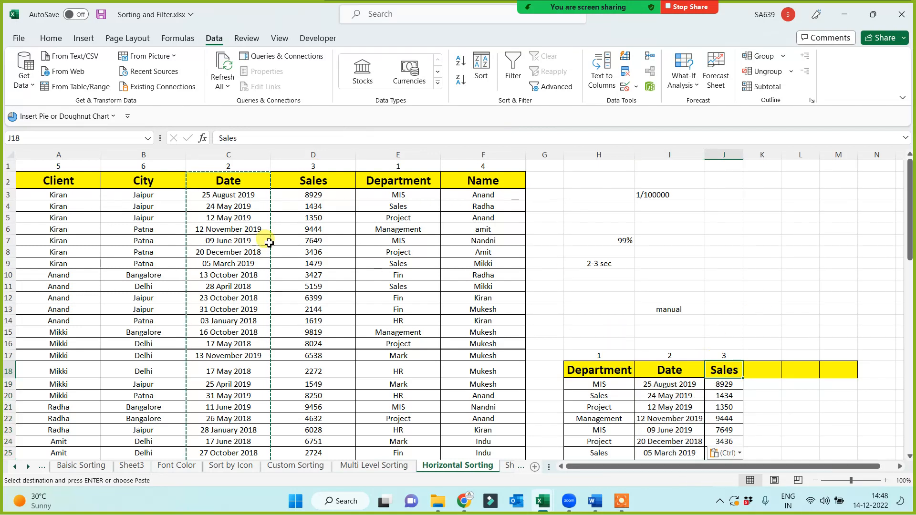
{"action": "left_click_drag", "start_coordinate": [67, 180], "coordinate": [480, 175]}
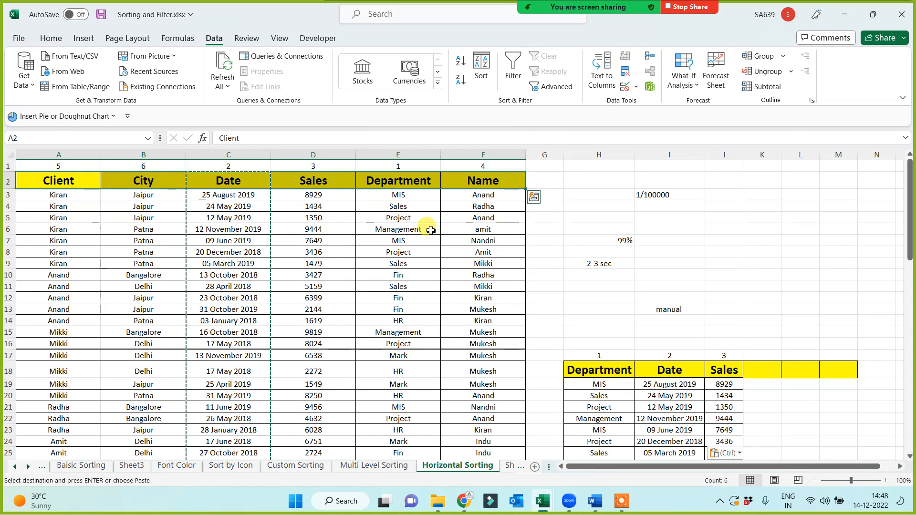
{"action": "key", "text": "Escape"}
{"action": "left_click_drag", "start_coordinate": [619, 341], "coordinate": [632, 337]}
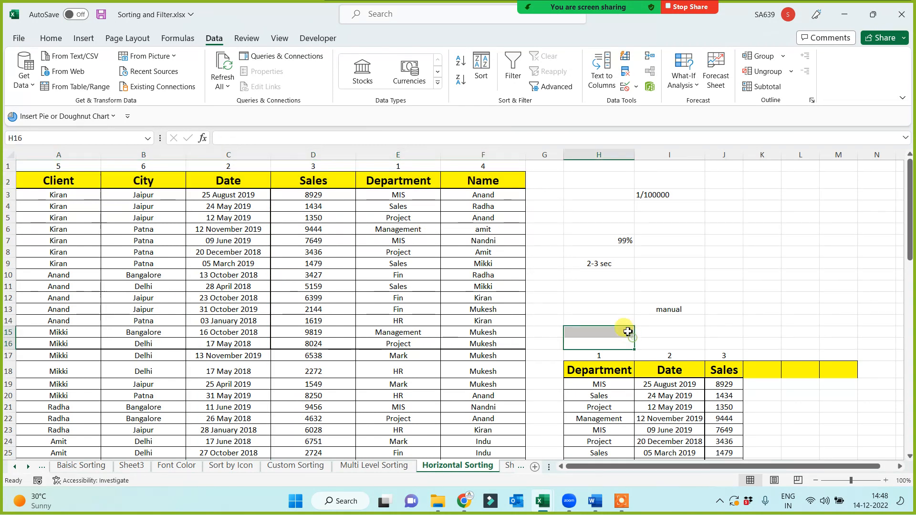
{"action": "left_click_drag", "start_coordinate": [482, 157], "coordinate": [39, 159]}
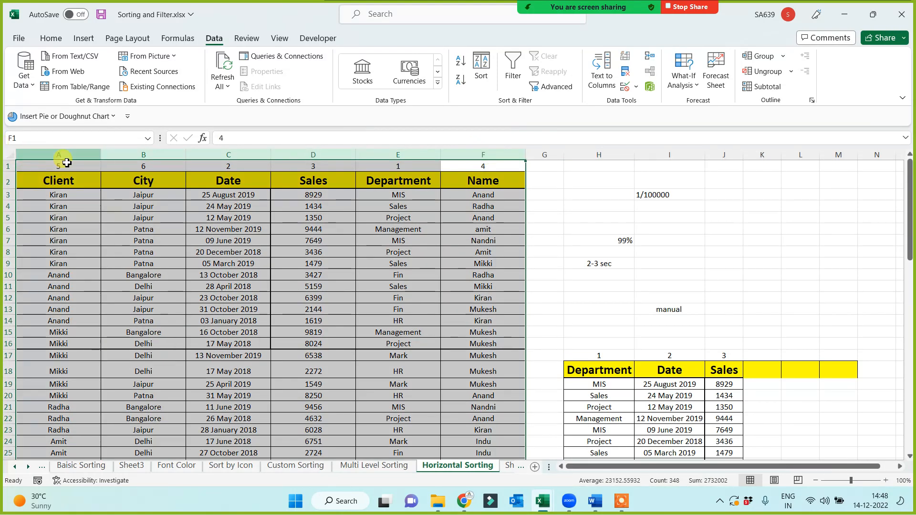
{"action": "left_click", "coordinate": [164, 167]}
{"action": "left_click", "coordinate": [483, 240]}
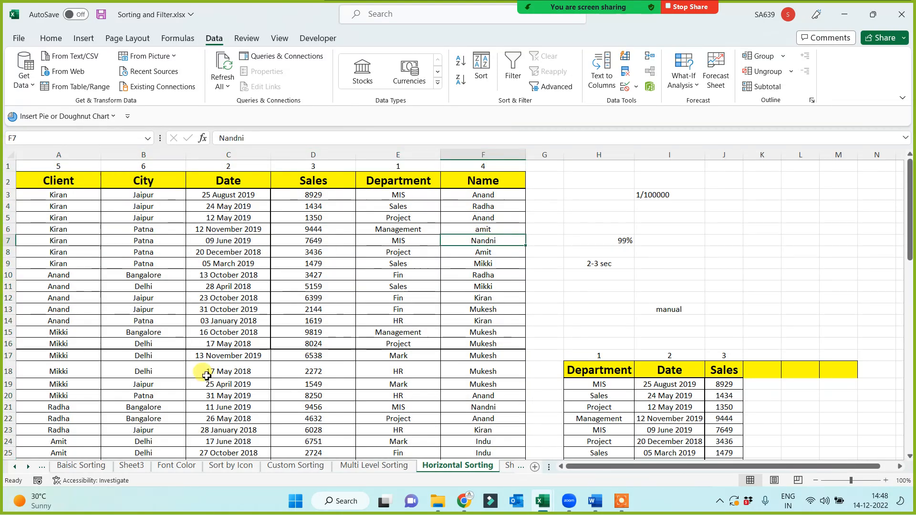
Start a custom sort on columns A through F and set its orientation to Sort left to right.
{"action": "left_click_drag", "start_coordinate": [59, 155], "coordinate": [473, 188]}
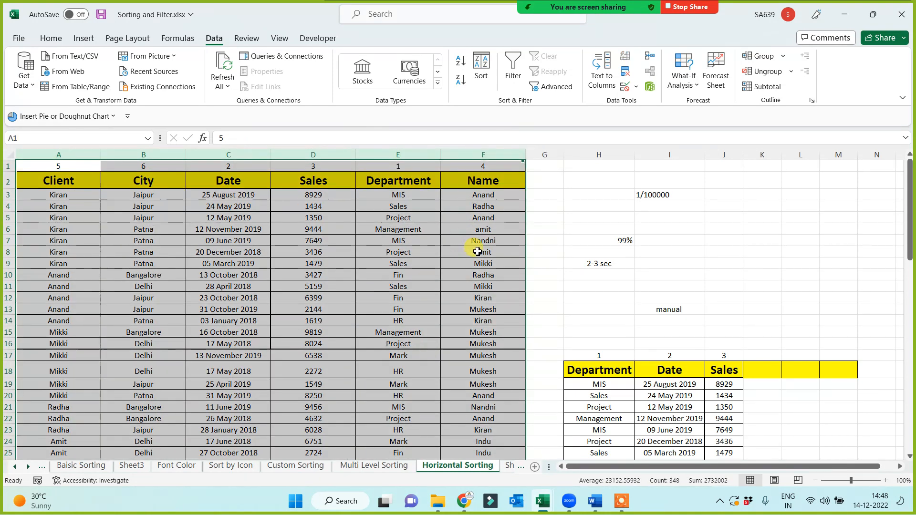
{"action": "left_click", "coordinate": [481, 67]}
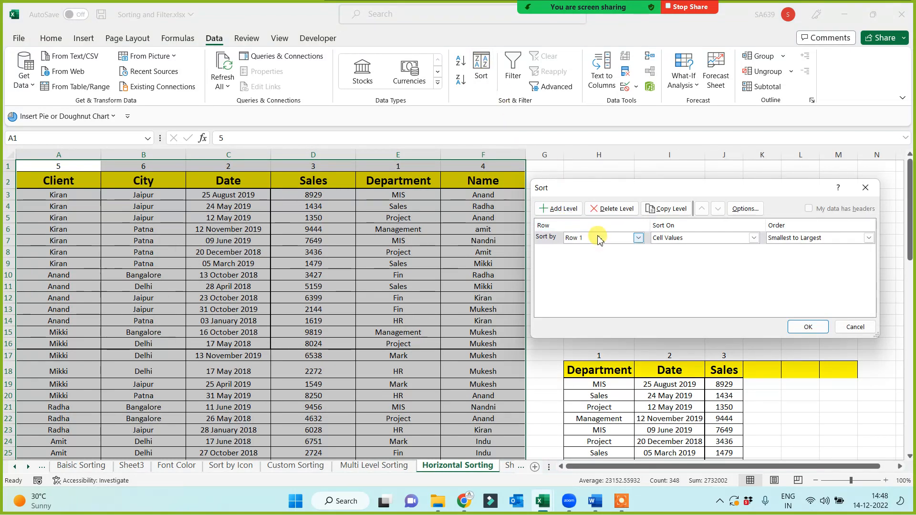
{"action": "left_click", "coordinate": [746, 208]}
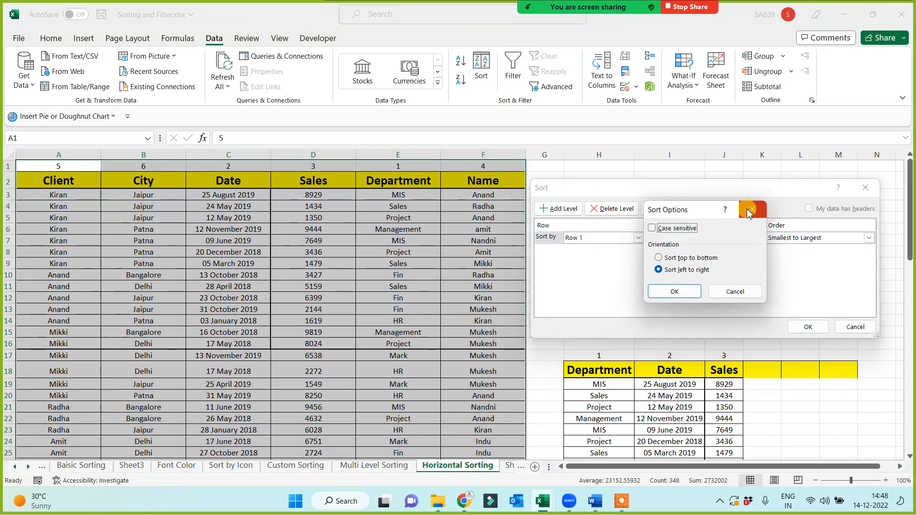
{"action": "left_click", "coordinate": [661, 258]}
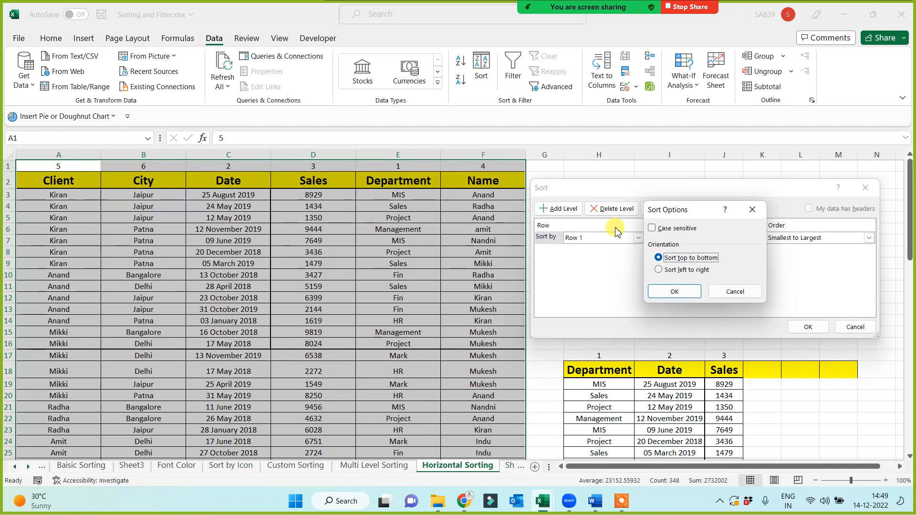
{"action": "left_click", "coordinate": [659, 270]}
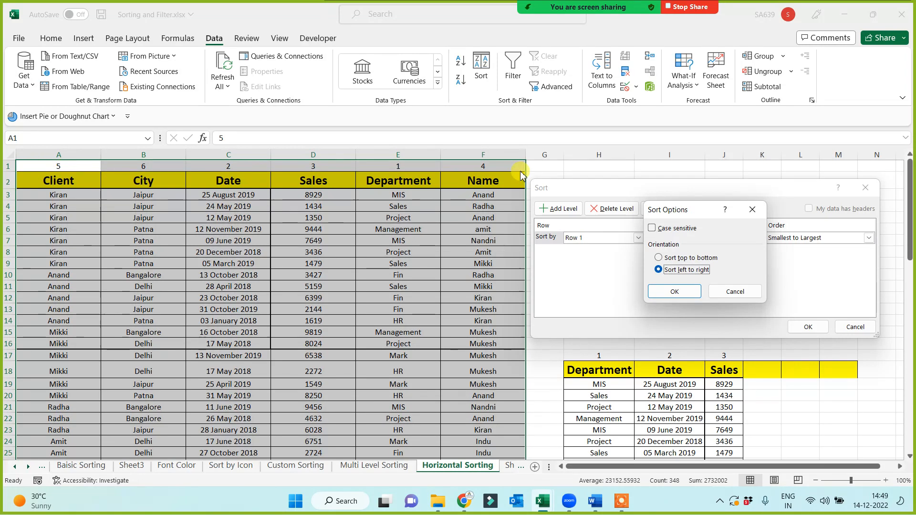
{"action": "left_click", "coordinate": [675, 292]}
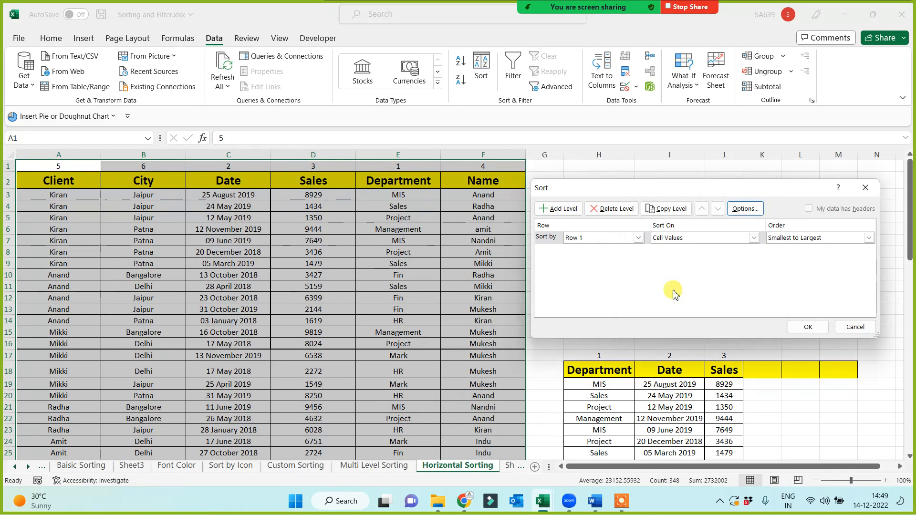
Sort the columns by Row 1 on Cell Values, from Smallest to Largest.
{"action": "left_click", "coordinate": [586, 238]}
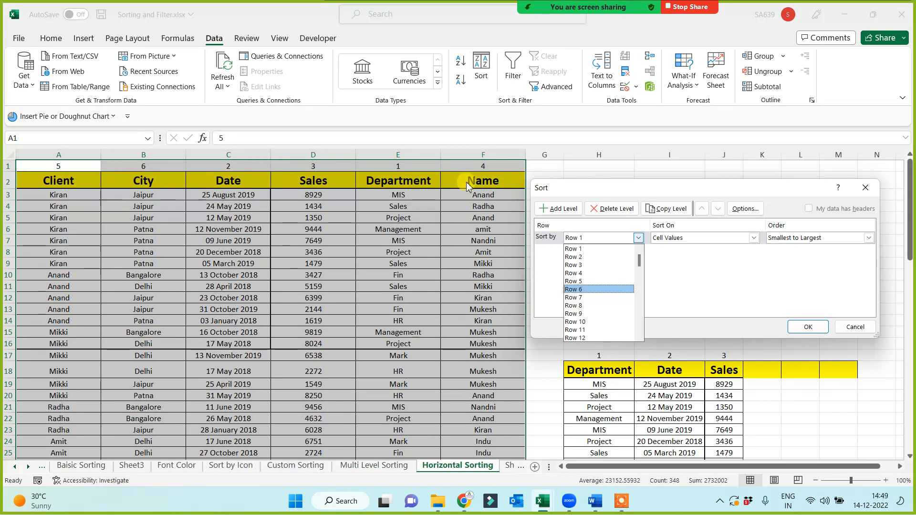
{"action": "left_click", "coordinate": [583, 249]}
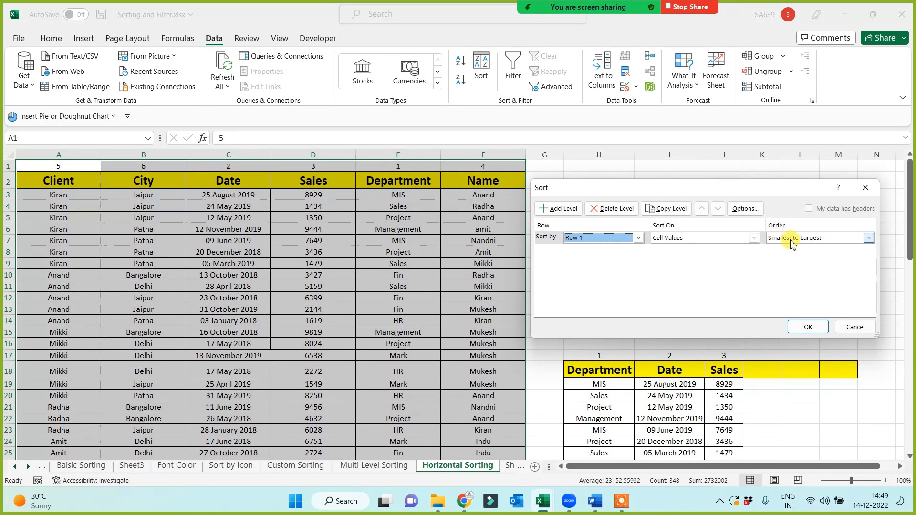
{"action": "left_click", "coordinate": [808, 328]}
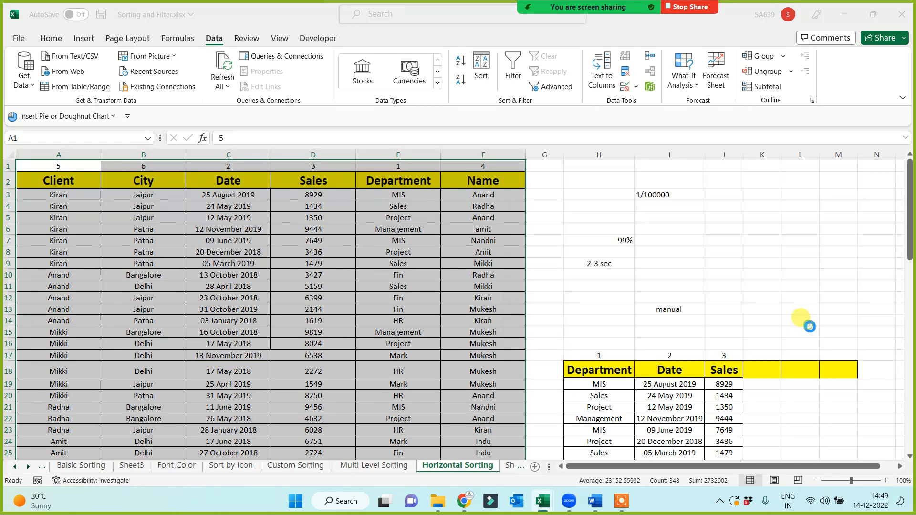
{"action": "left_click_drag", "start_coordinate": [66, 154], "coordinate": [496, 158]}
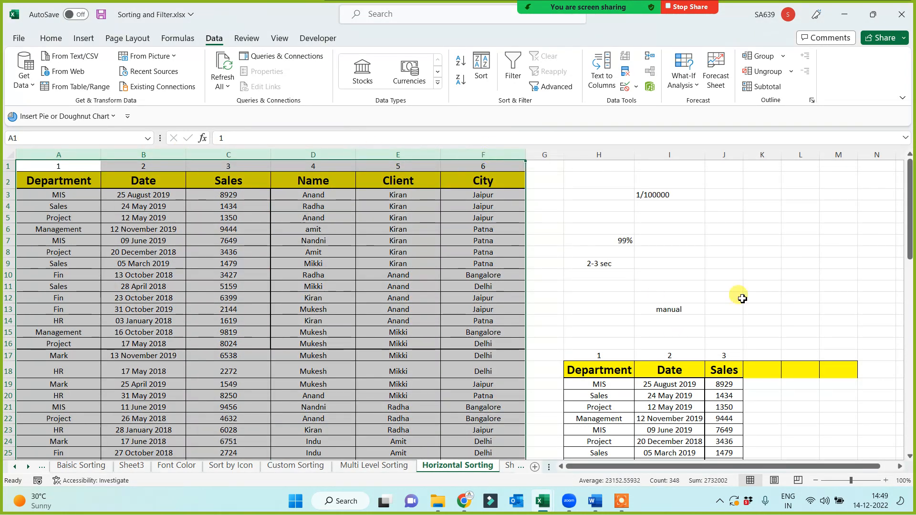
{"action": "left_click", "coordinate": [755, 286]}
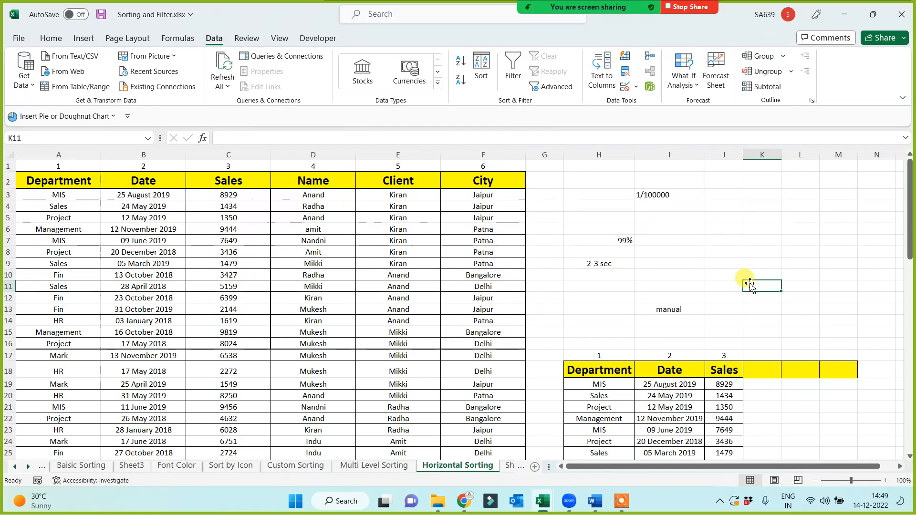
{"action": "left_click_drag", "start_coordinate": [484, 154], "coordinate": [38, 155]}
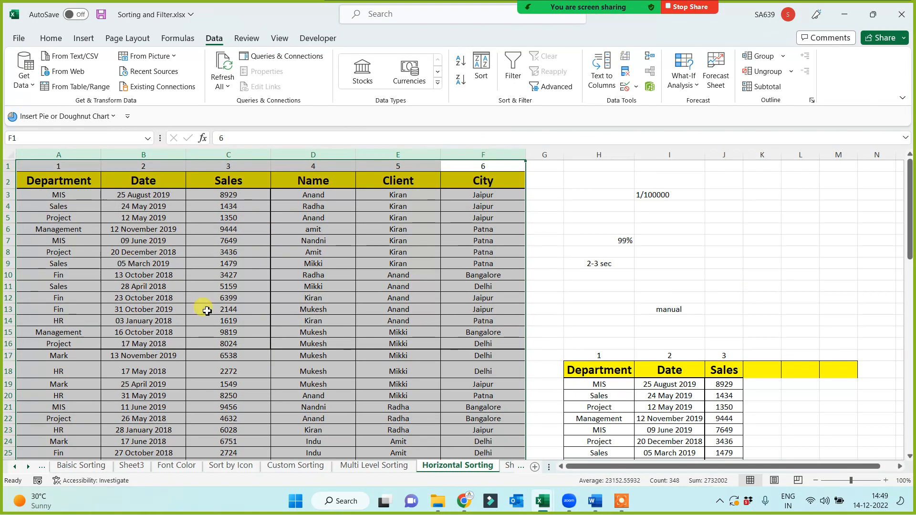
{"action": "left_click", "coordinate": [605, 197]}
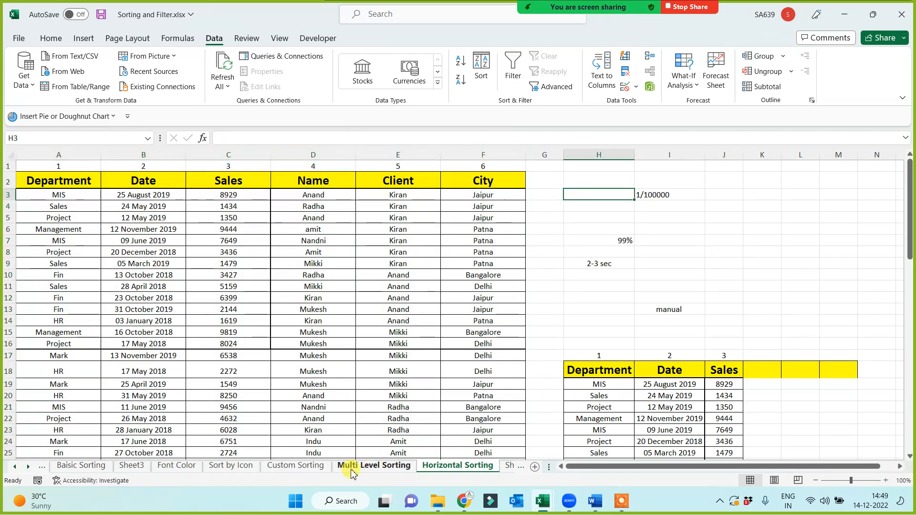
Turn on filtering for columns A through F of the table on the Baisic Sorting sheet.
{"action": "left_click", "coordinate": [67, 466]}
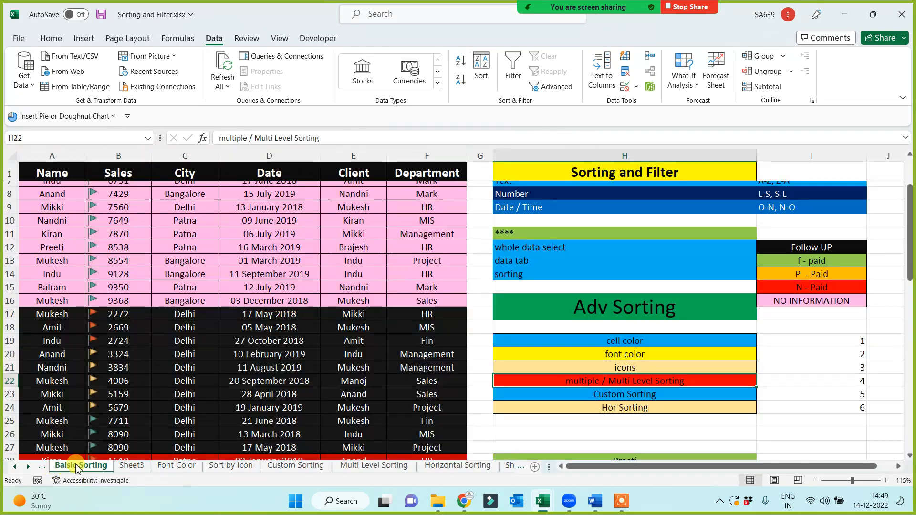
{"action": "scroll", "coordinate": [213, 406], "scroll_direction": "up", "scroll_amount": 2}
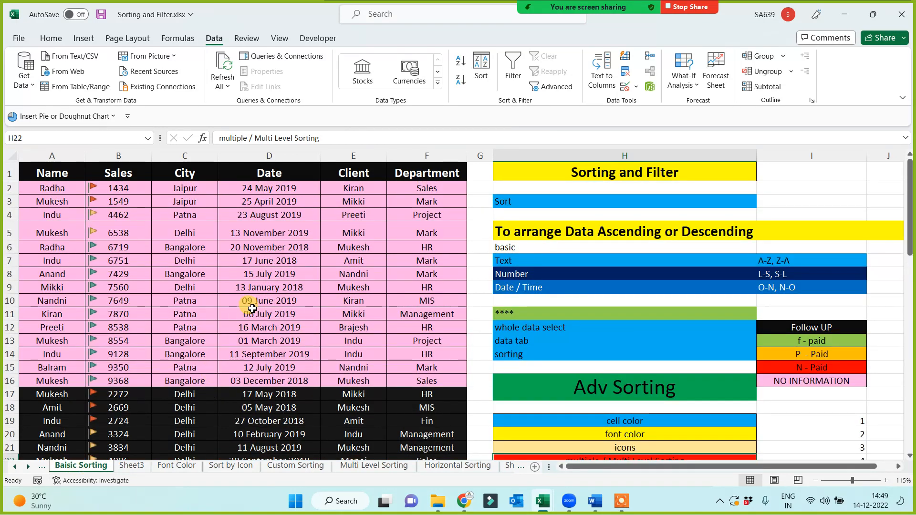
{"action": "left_click_drag", "start_coordinate": [54, 156], "coordinate": [419, 179]}
{"action": "left_click", "coordinate": [384, 237]}
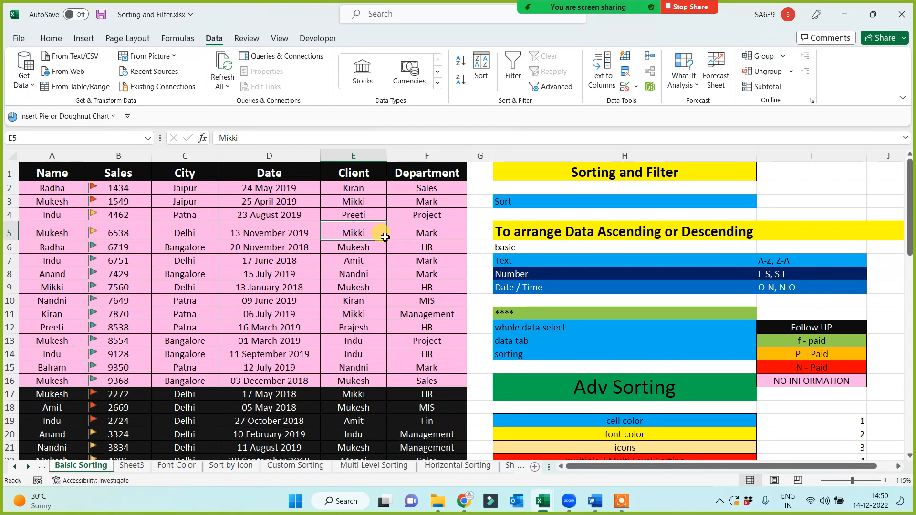
{"action": "left_click", "coordinate": [329, 312]}
{"action": "left_click_drag", "start_coordinate": [42, 153], "coordinate": [454, 158]}
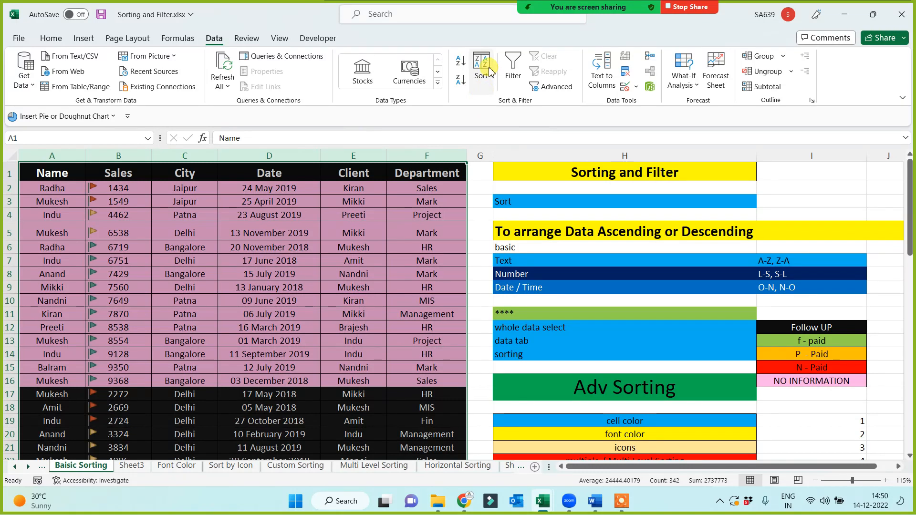
{"action": "left_click", "coordinate": [514, 64]}
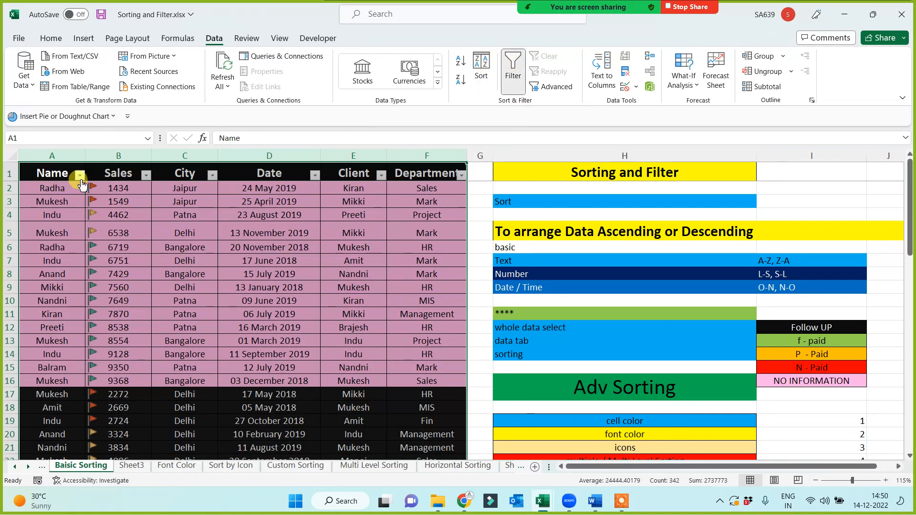
{"action": "left_click", "coordinate": [388, 248]}
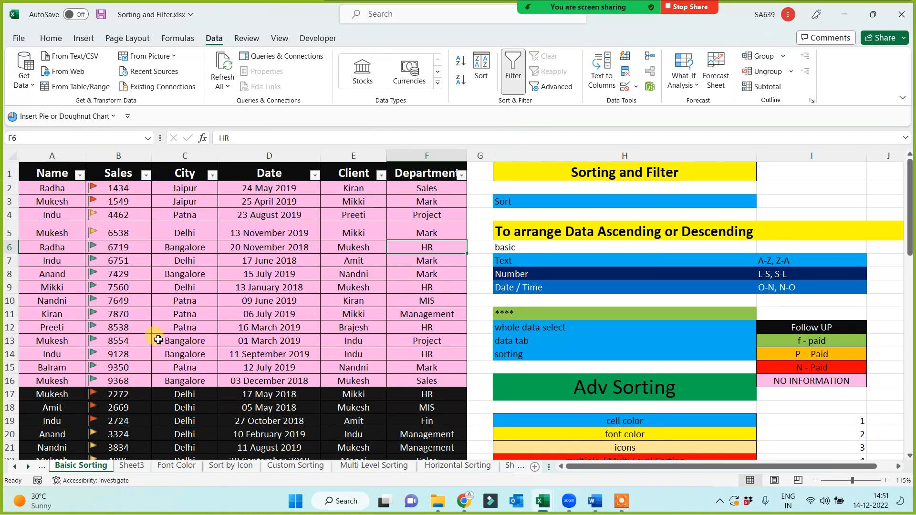
Filter the City column to show only Jaipur records, and clear the filter after viewing them.
{"action": "left_click", "coordinate": [213, 175]}
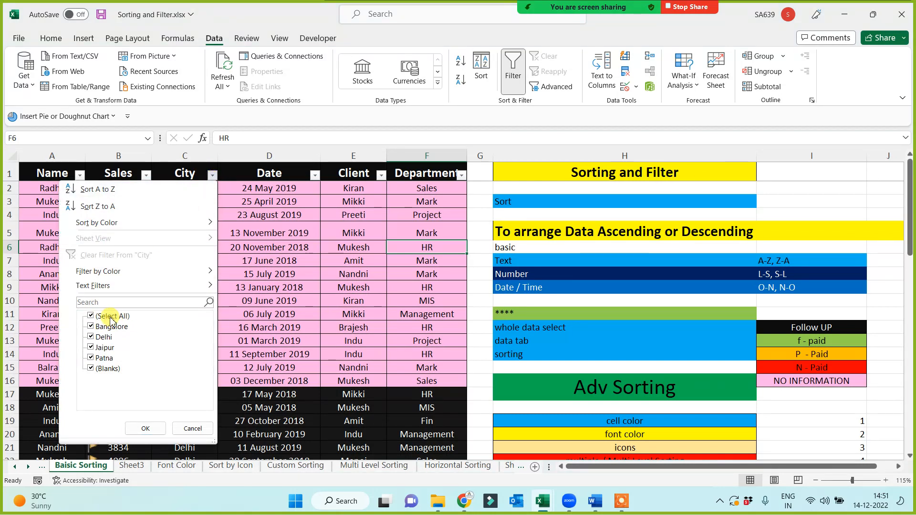
{"action": "left_click", "coordinate": [90, 317]}
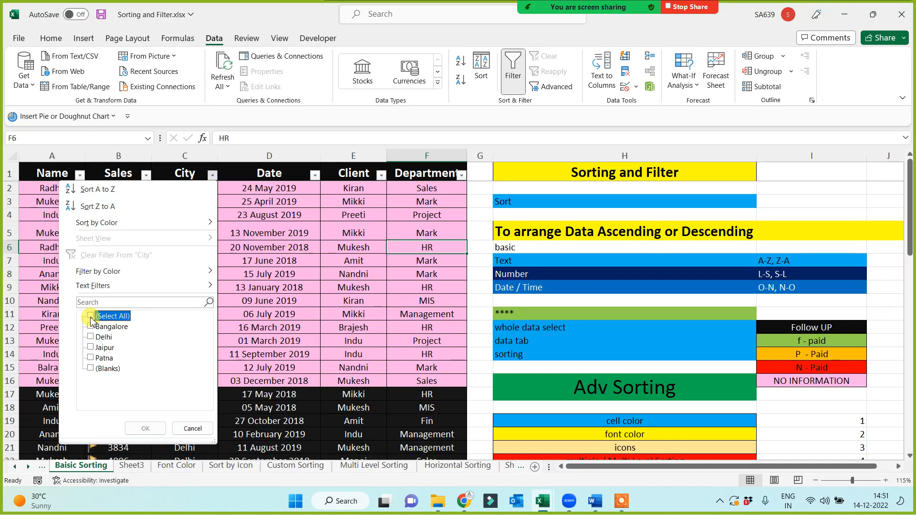
{"action": "left_click", "coordinate": [91, 348]}
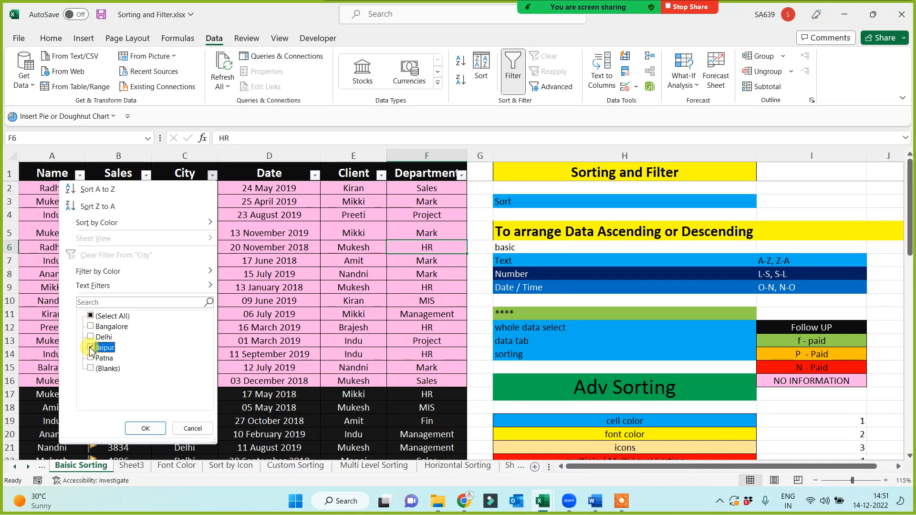
{"action": "left_click", "coordinate": [146, 429]}
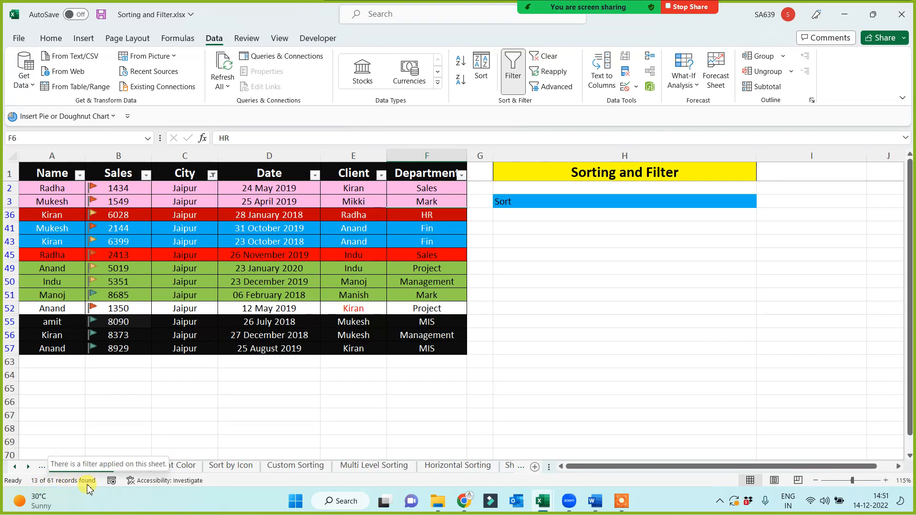
{"action": "left_click", "coordinate": [543, 57]}
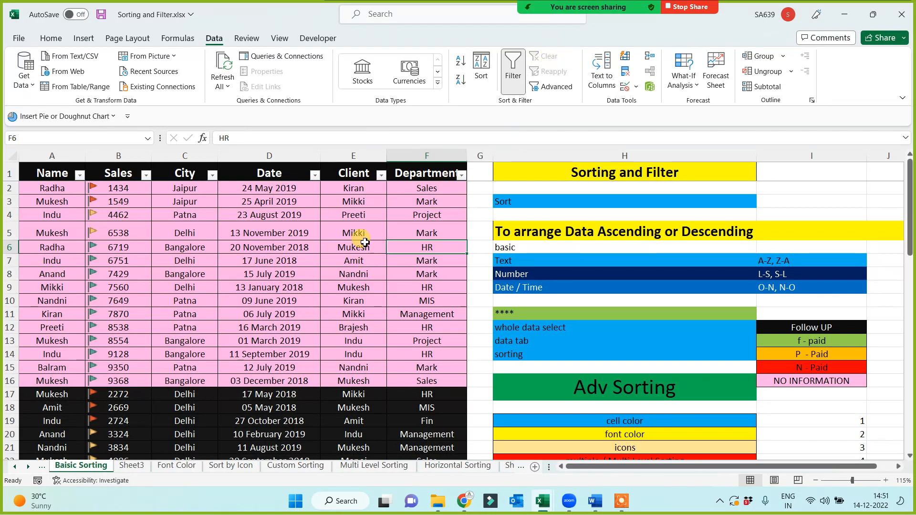
Filter the Client column to only the third listed client, and clear the filter after viewing the records.
{"action": "left_click", "coordinate": [381, 176]}
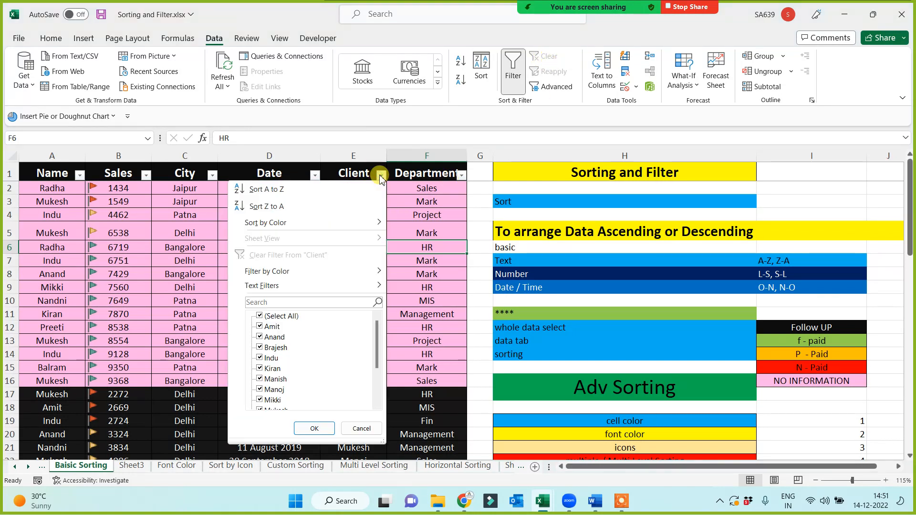
{"action": "left_click", "coordinate": [262, 317]}
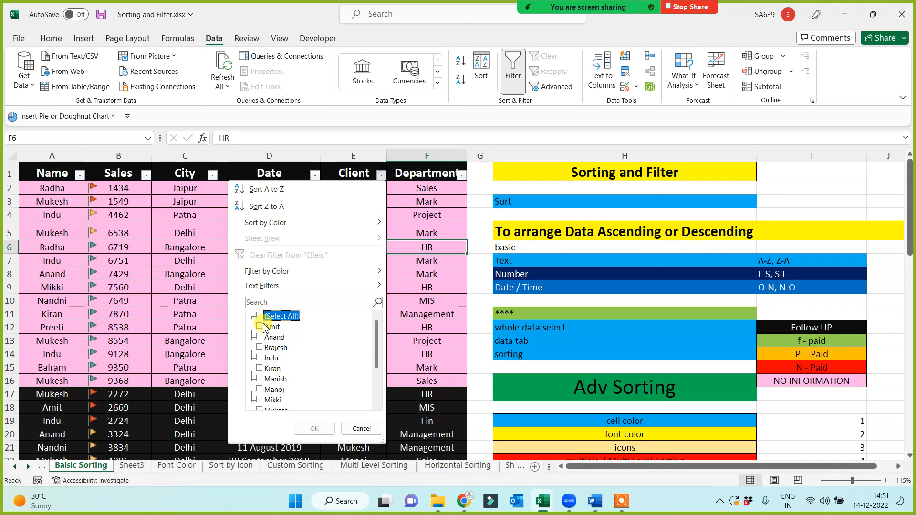
{"action": "left_click", "coordinate": [260, 348]}
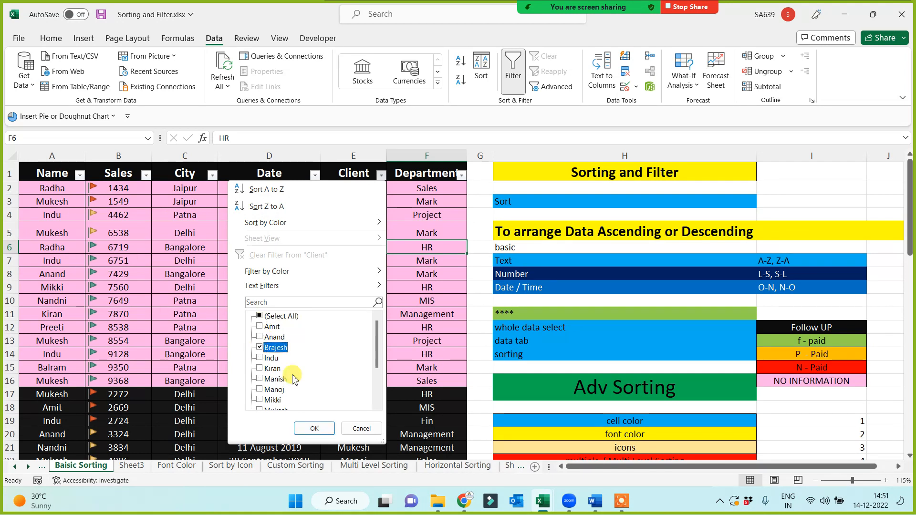
{"action": "left_click", "coordinate": [315, 429]}
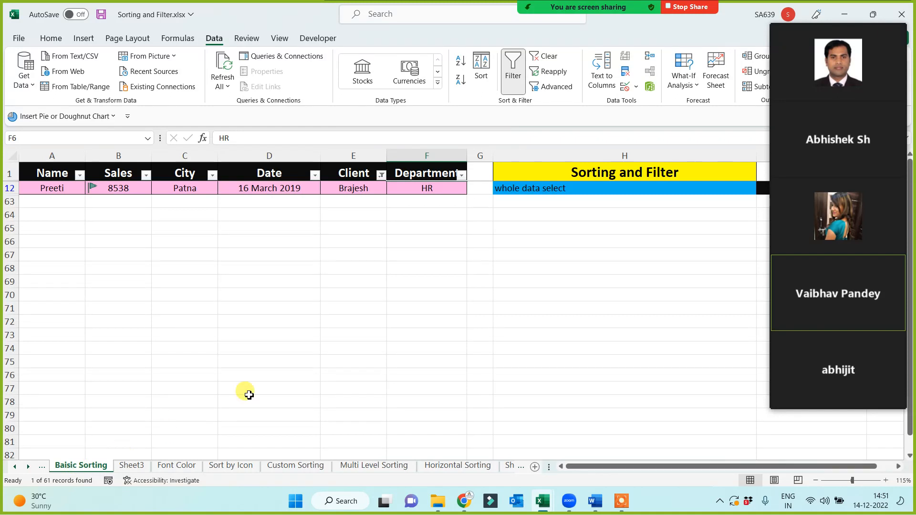
{"action": "left_click", "coordinate": [544, 57]}
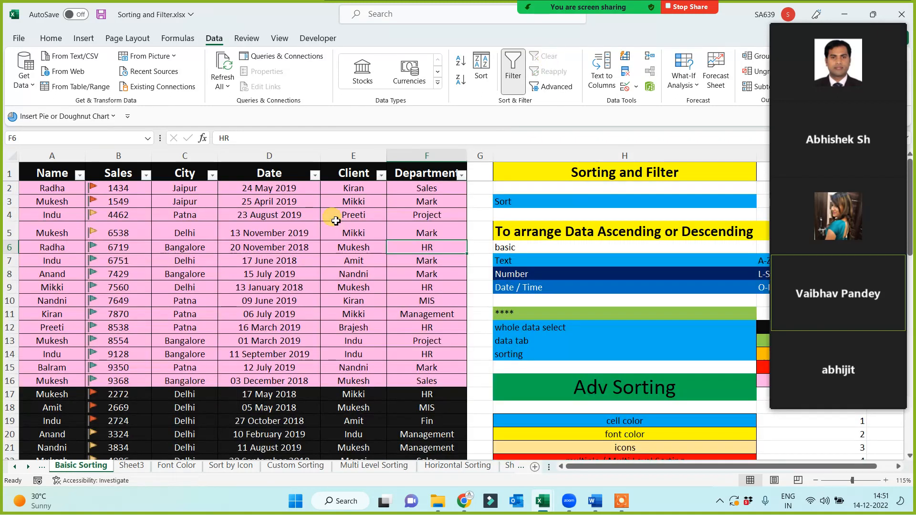
Filter the Department column to show only Fin records, and clear the filter after viewing them.
{"action": "left_click", "coordinate": [461, 176]}
{"action": "left_click", "coordinate": [340, 316]}
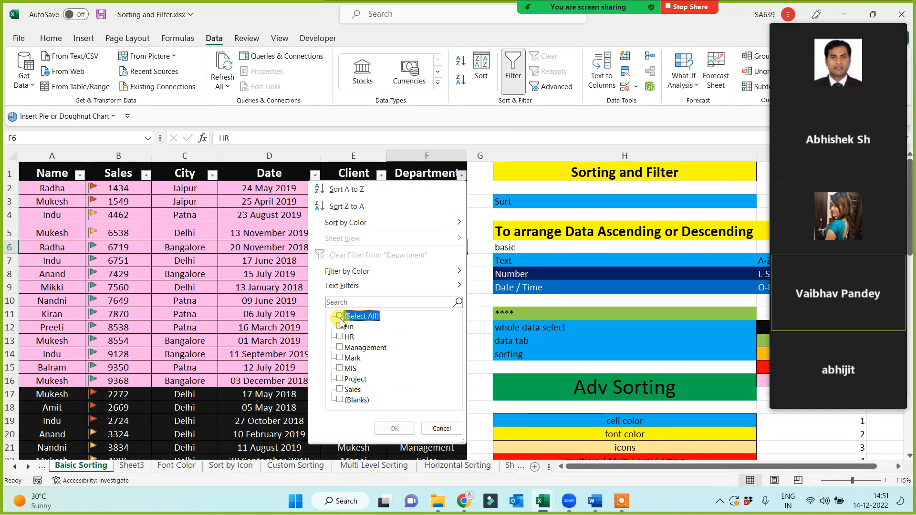
{"action": "left_click", "coordinate": [339, 327]}
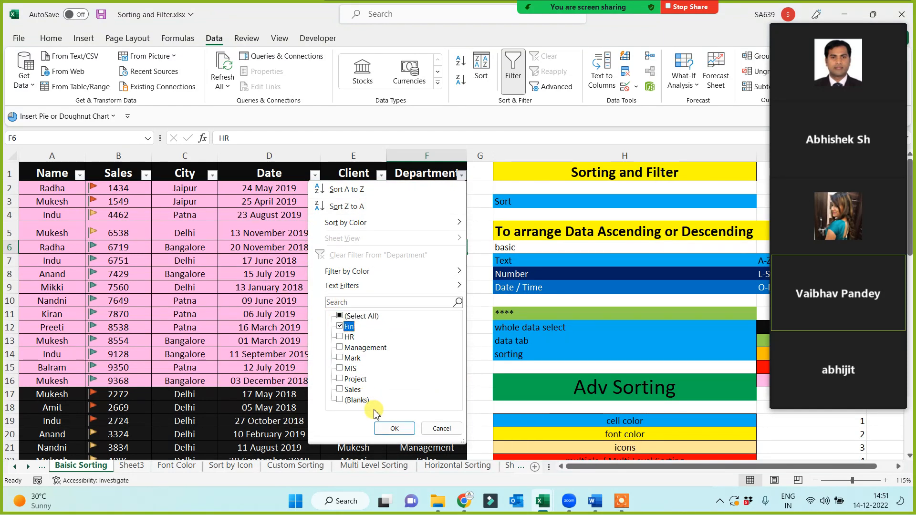
{"action": "left_click", "coordinate": [394, 428]}
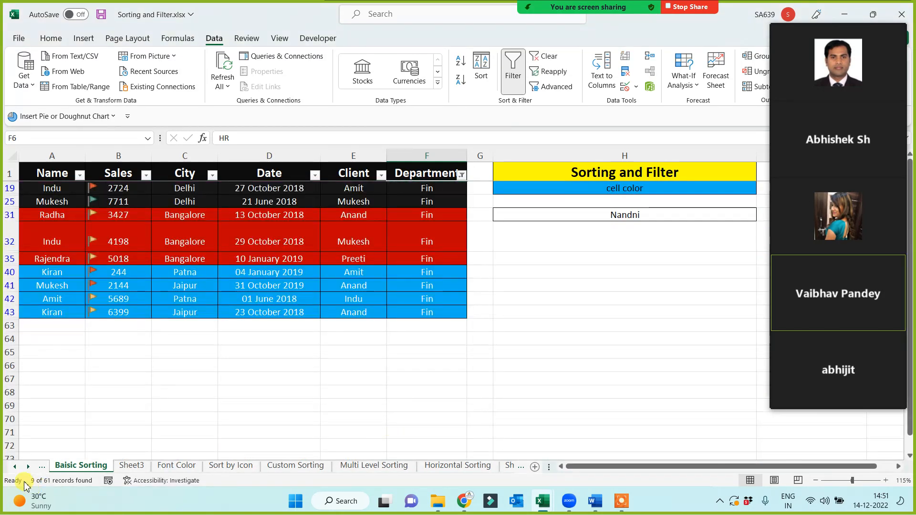
{"action": "left_click", "coordinate": [549, 57]}
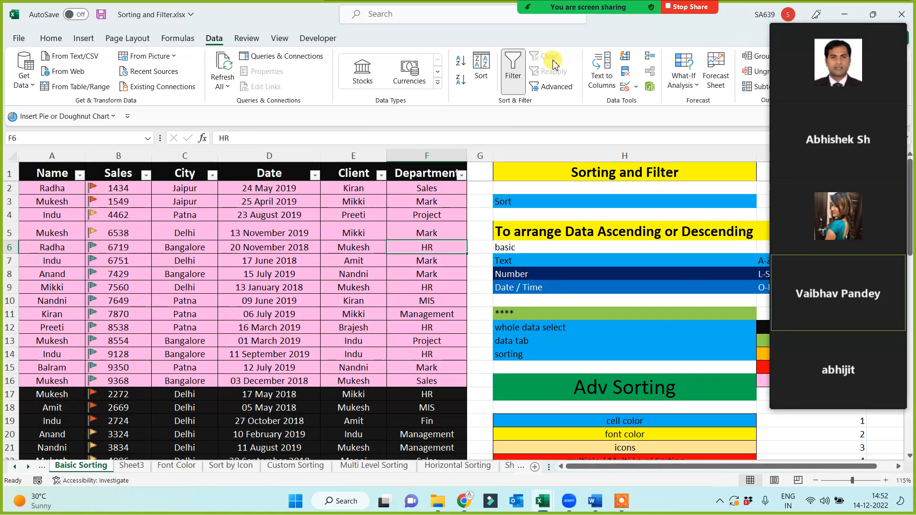
Filter the Department column to show only Fin and HR records, and clear the filter after viewing them.
{"action": "left_click", "coordinate": [461, 176]}
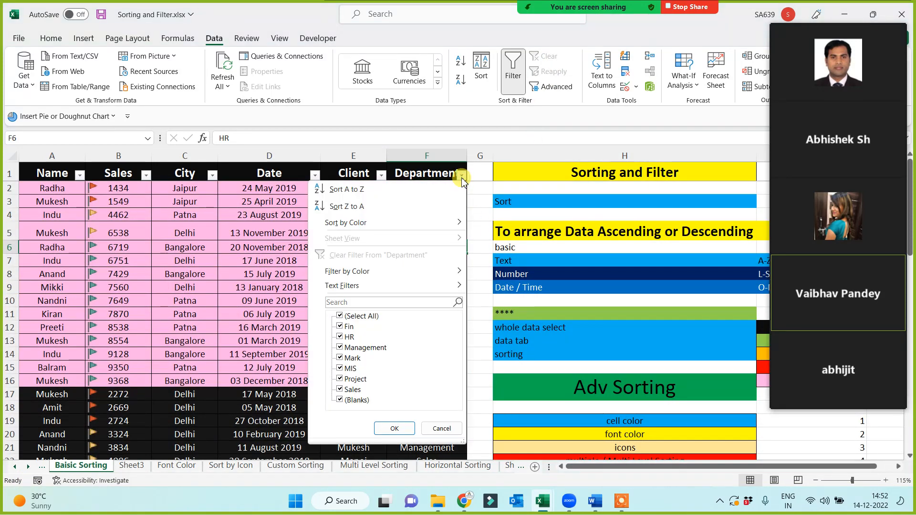
{"action": "left_click", "coordinate": [339, 328]}
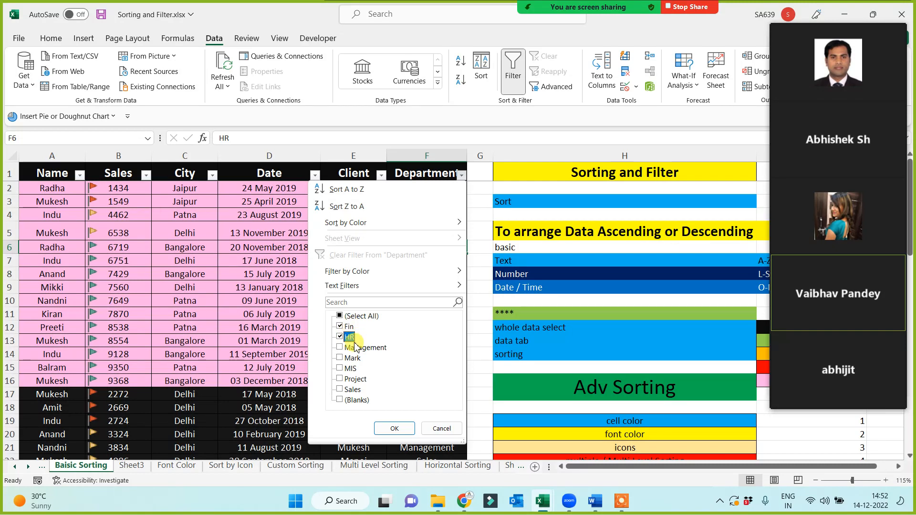
{"action": "left_click", "coordinate": [394, 428]}
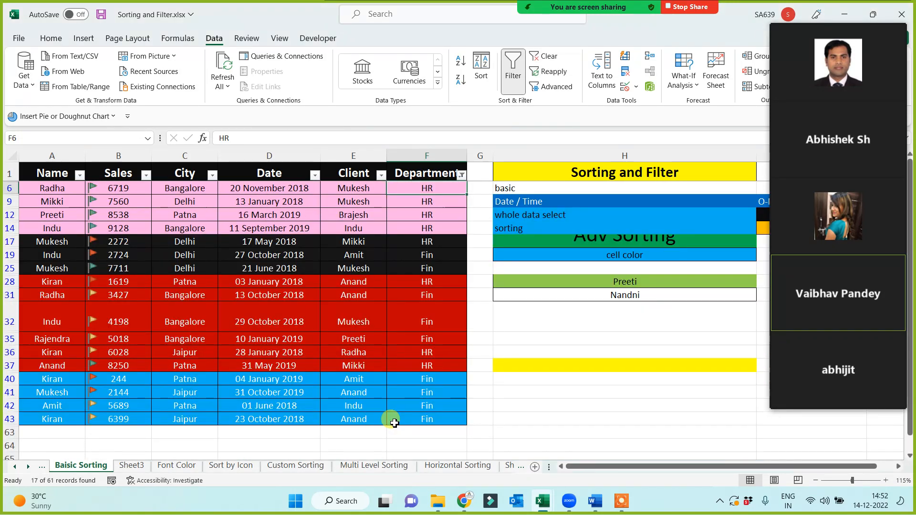
{"action": "left_click", "coordinate": [549, 57]}
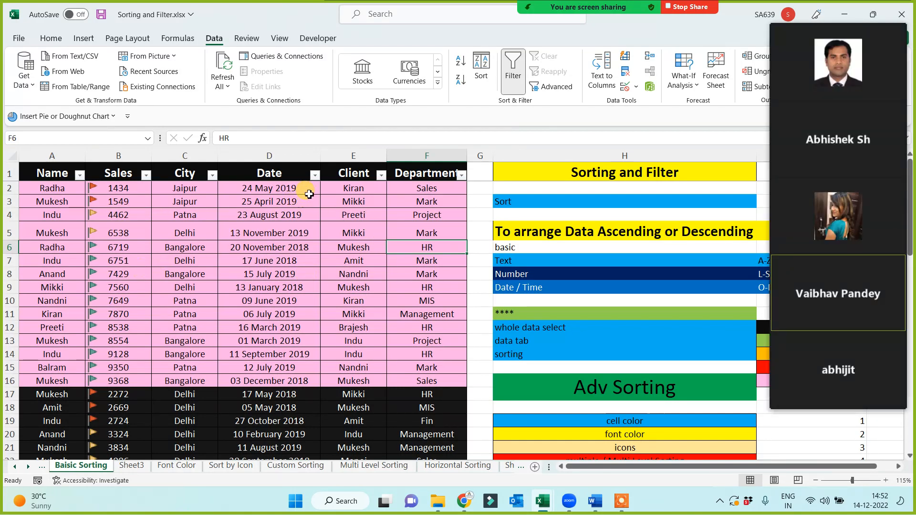
Filter the Date column to show only 2019 records, and clear the filter after viewing them.
{"action": "left_click", "coordinate": [316, 176]}
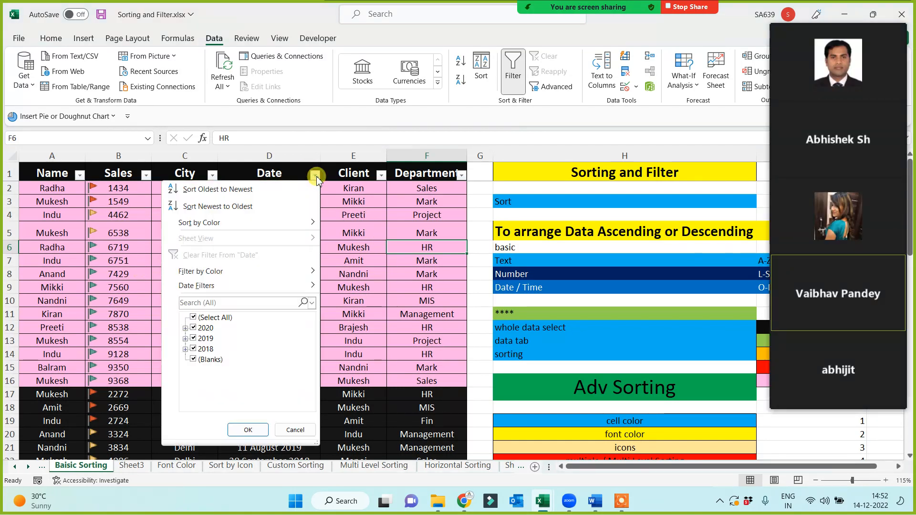
{"action": "left_click", "coordinate": [222, 319]}
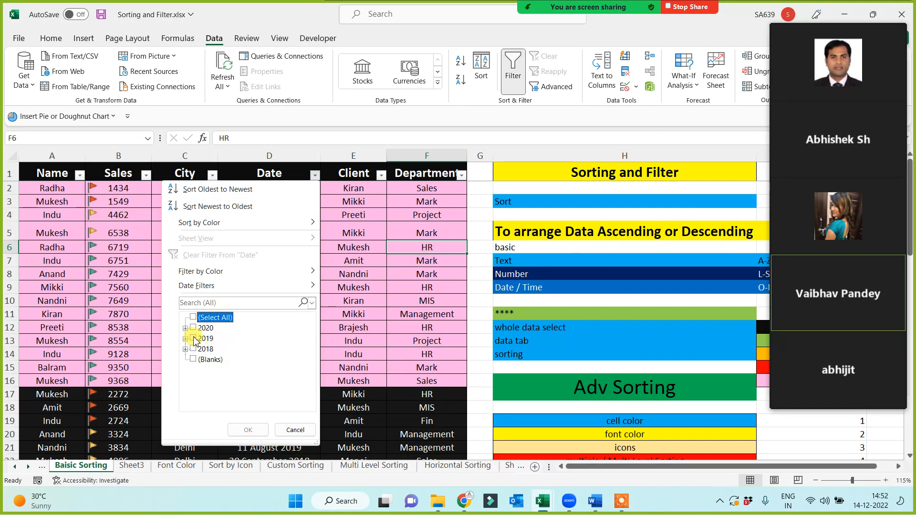
{"action": "left_click", "coordinate": [194, 338]}
{"action": "left_click", "coordinate": [248, 430]}
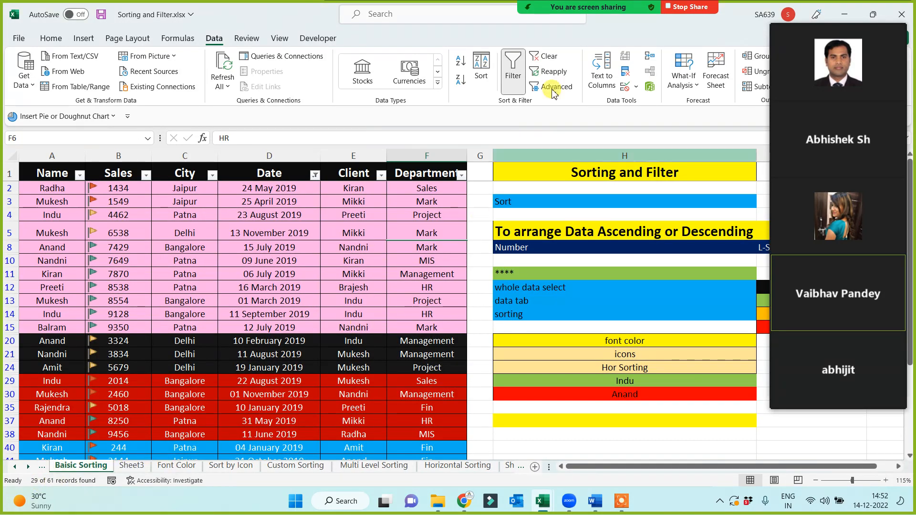
{"action": "left_click", "coordinate": [544, 56]}
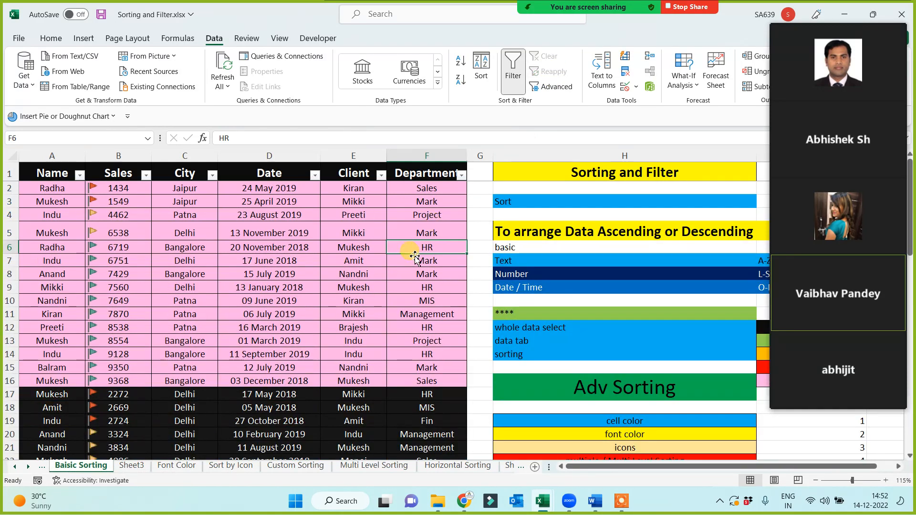
Filter the Sales column to only 9128, 9350, 9368, 9444, 9456 and 9819, and clear the filter after viewing the records.
{"action": "left_click", "coordinate": [146, 176]}
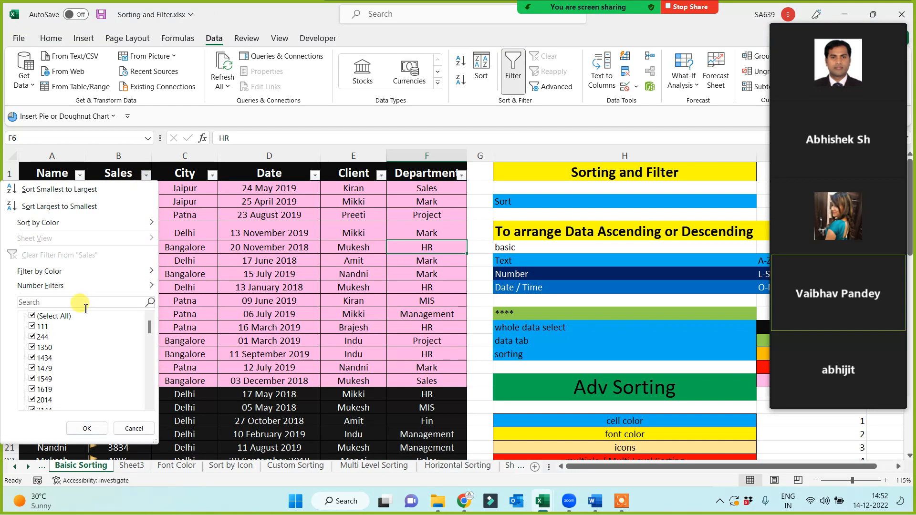
{"action": "left_click", "coordinate": [36, 317]}
{"action": "scroll", "coordinate": [38, 373], "scroll_direction": "down", "scroll_amount": 10}
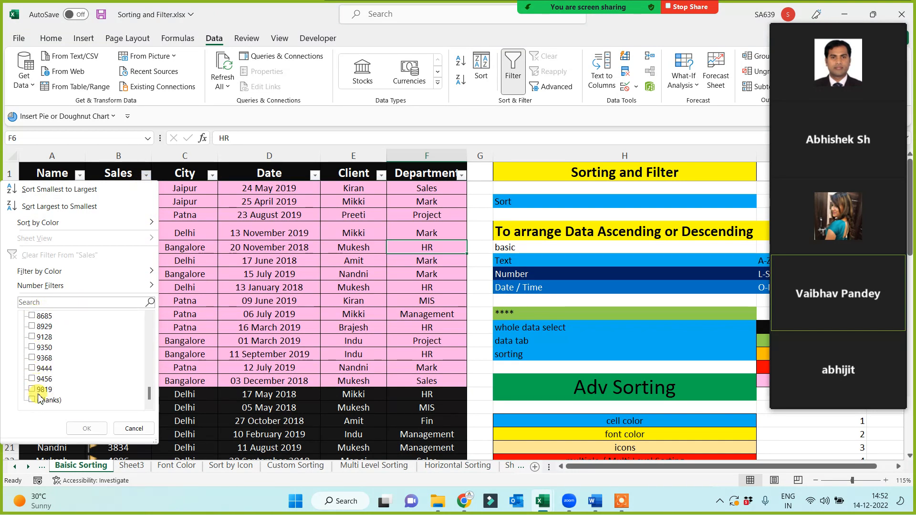
{"action": "left_click", "coordinate": [32, 337]}
{"action": "left_click", "coordinate": [32, 348]}
{"action": "left_click", "coordinate": [32, 358]}
{"action": "left_click", "coordinate": [32, 368]}
{"action": "left_click", "coordinate": [32, 379]}
{"action": "left_click", "coordinate": [32, 390]}
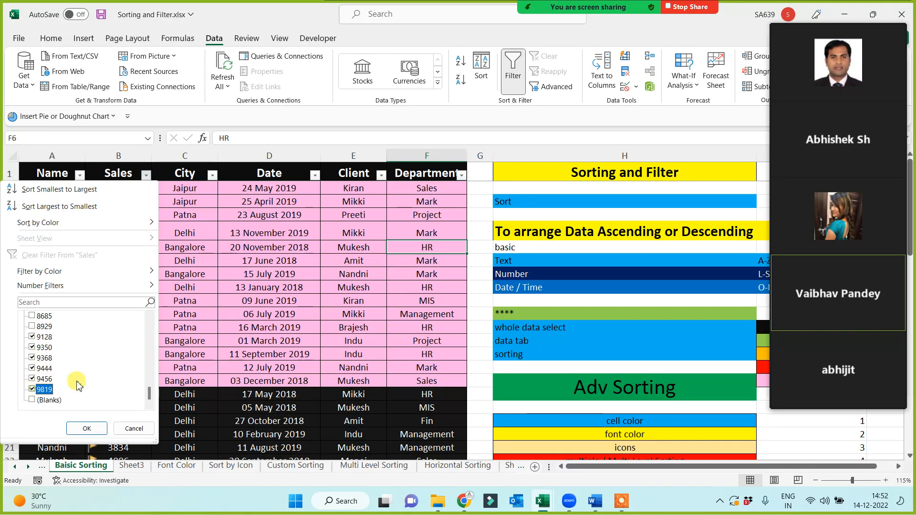
{"action": "left_click", "coordinate": [87, 428]}
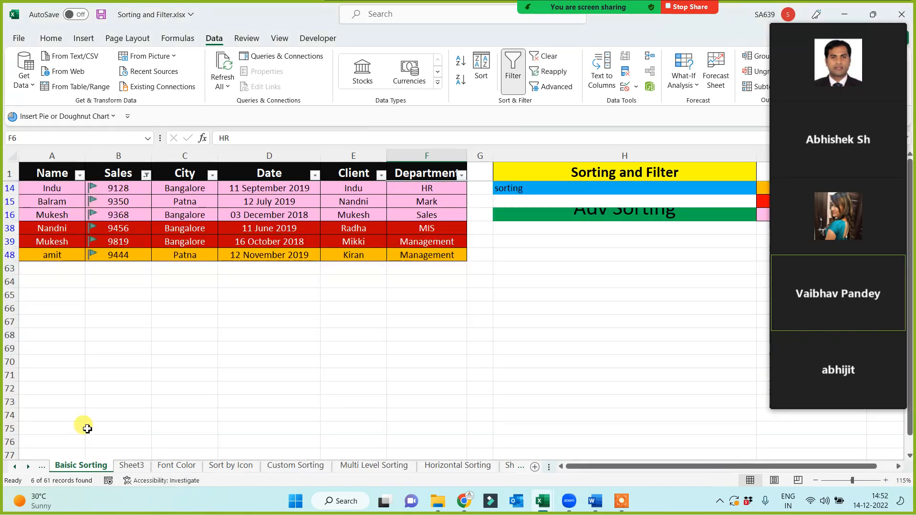
{"action": "left_click", "coordinate": [541, 60]}
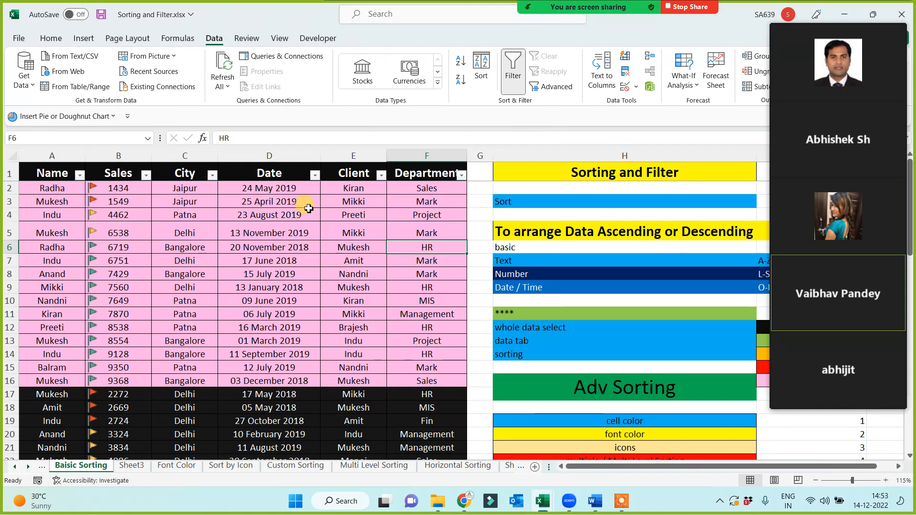
Apply a number filter showing Sales greater than 3000, and clear it after checking the matching records.
{"action": "left_click", "coordinate": [108, 174]}
{"action": "left_click", "coordinate": [158, 249]}
{"action": "left_click", "coordinate": [105, 219]}
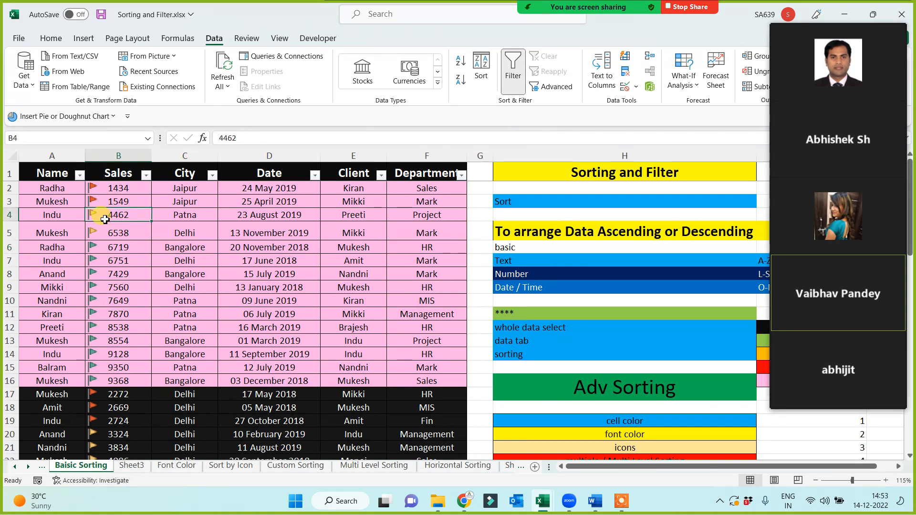
{"action": "left_click", "coordinate": [147, 175]}
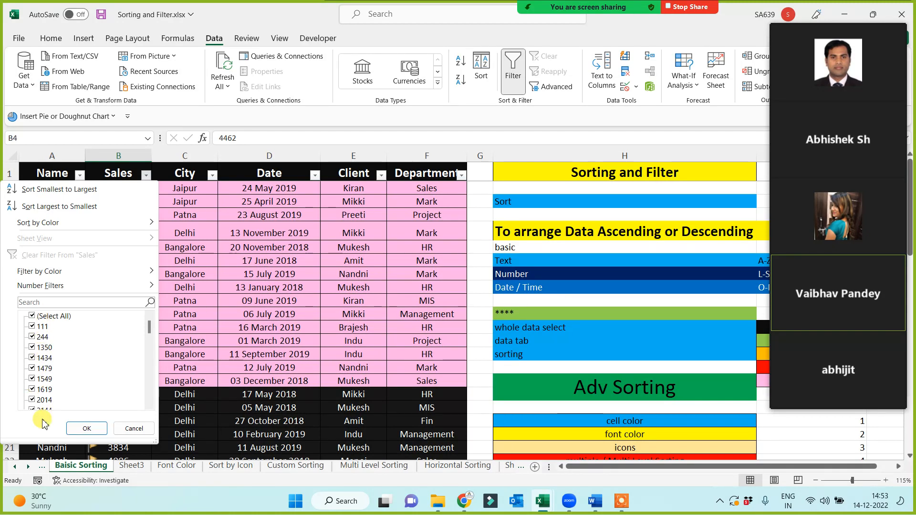
{"action": "mouse_move", "coordinate": [47, 286]}
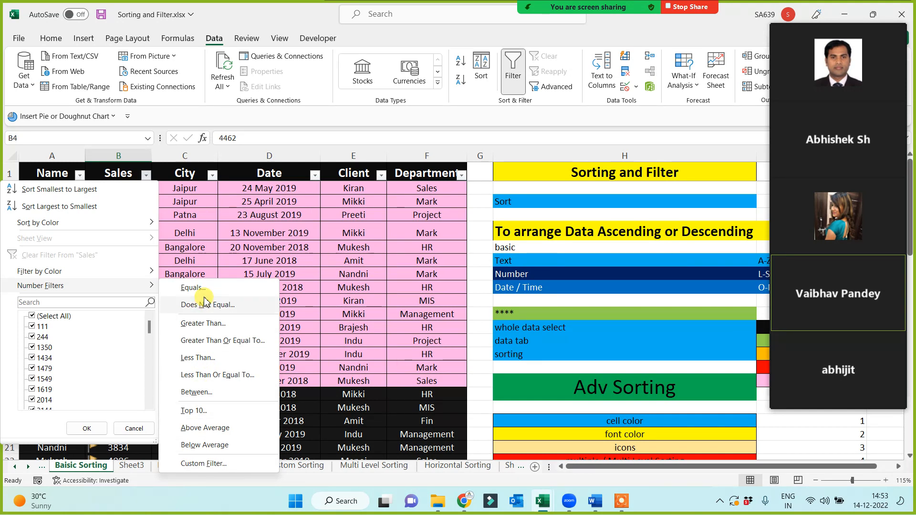
{"action": "left_click", "coordinate": [209, 324]}
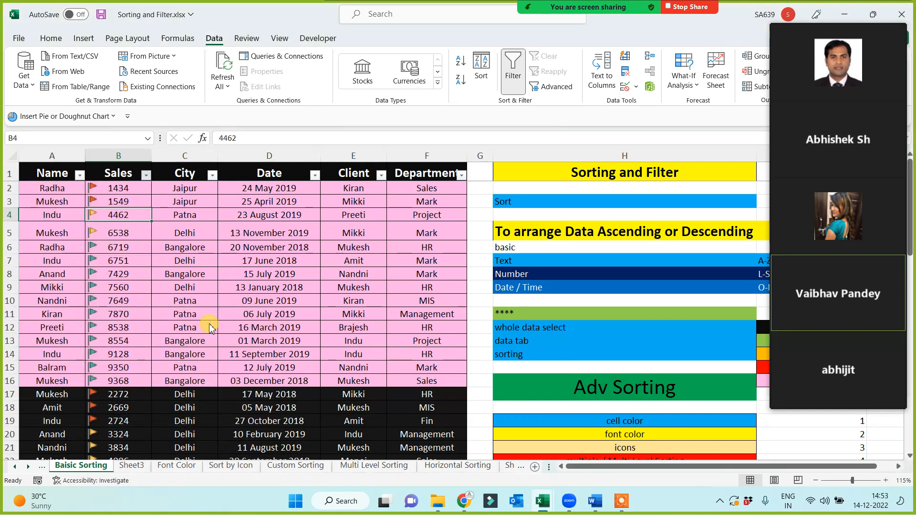
{"action": "type", "text": "3000"}
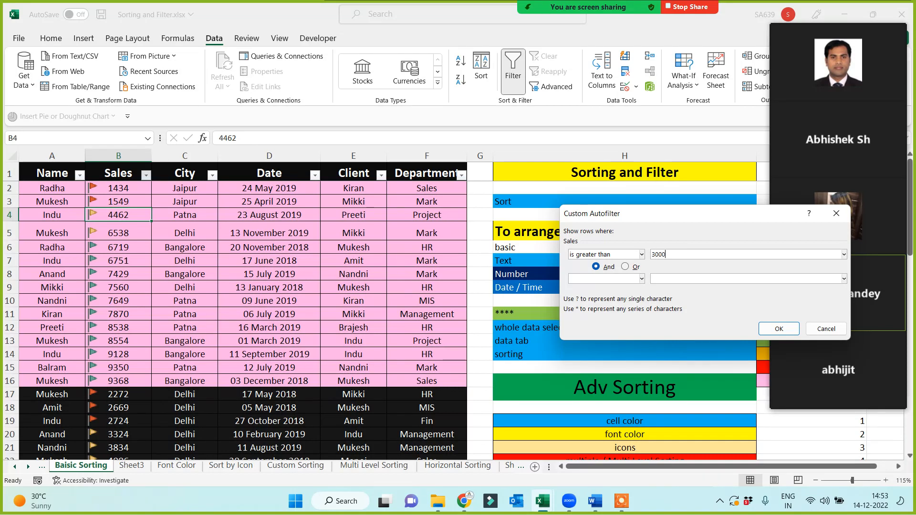
{"action": "left_click", "coordinate": [775, 329]}
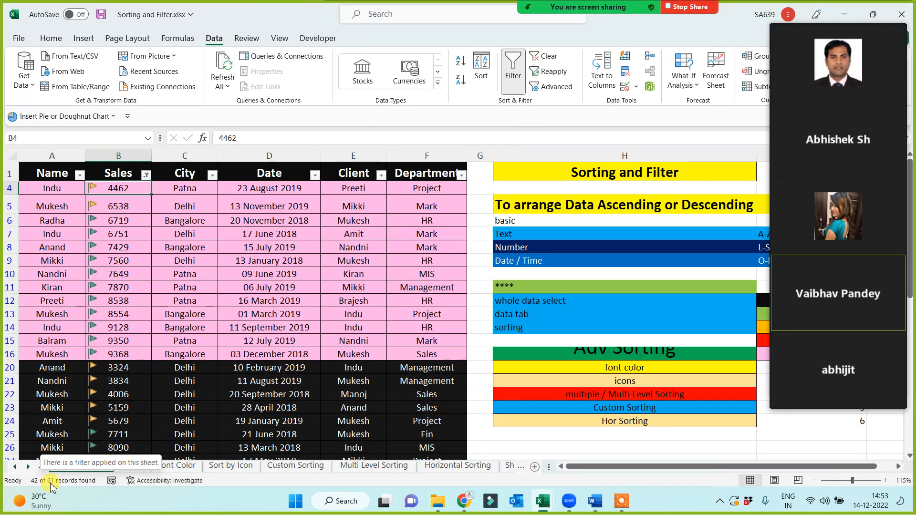
{"action": "left_click", "coordinate": [543, 58]}
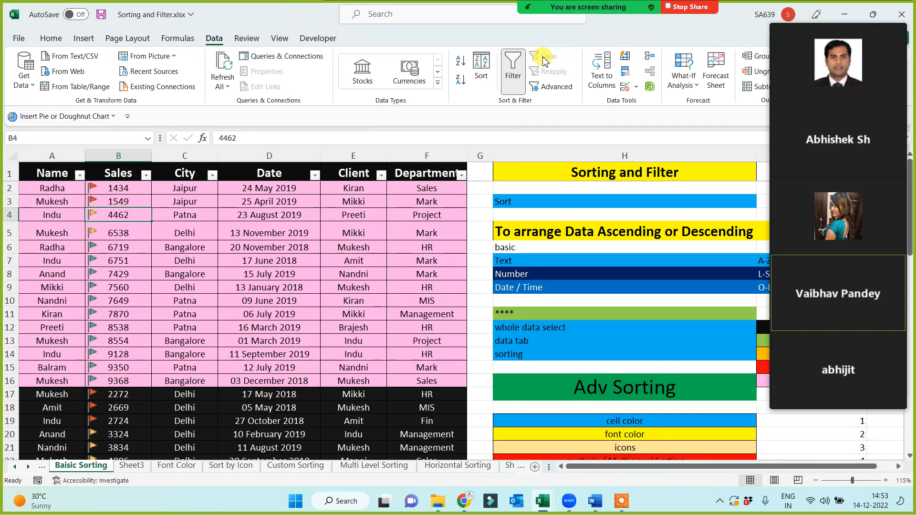
Apply a number filter showing Sales less than 2000, and clear it after viewing the records.
{"action": "left_click", "coordinate": [146, 174]}
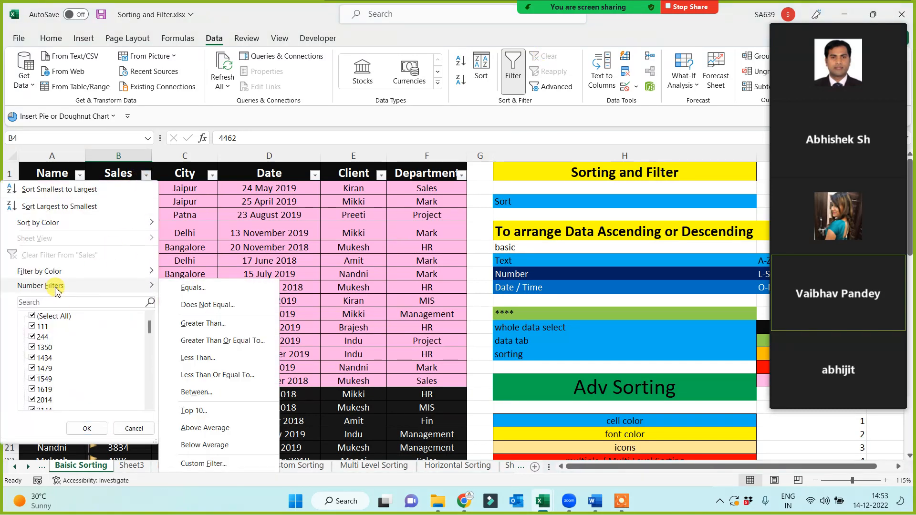
{"action": "left_click", "coordinate": [202, 359]}
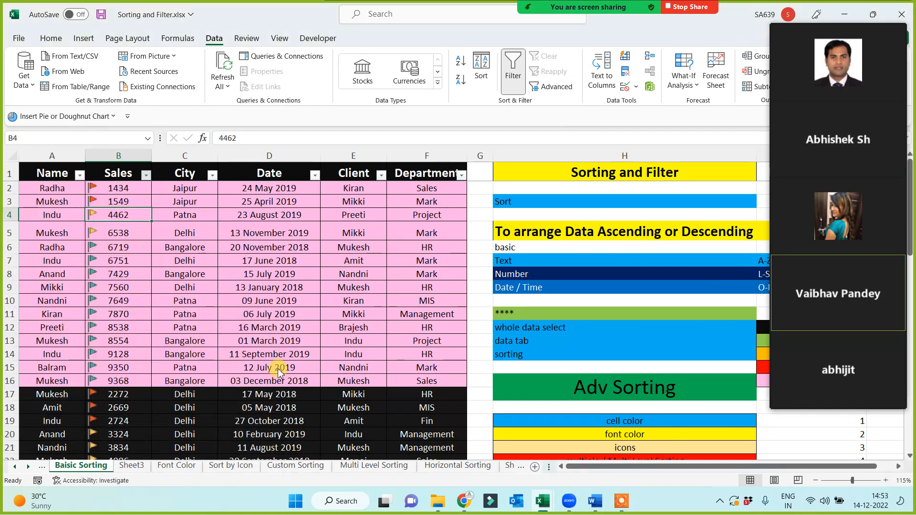
{"action": "type", "text": "2000"}
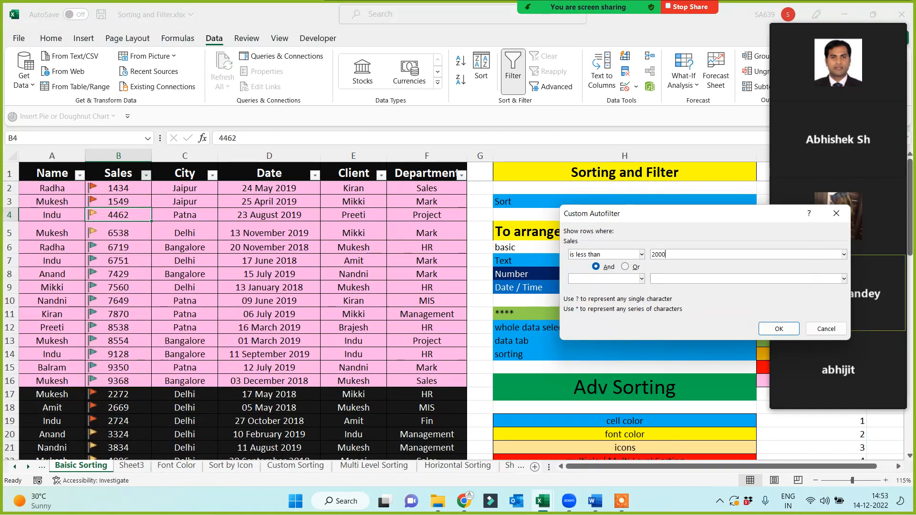
{"action": "left_click", "coordinate": [778, 329]}
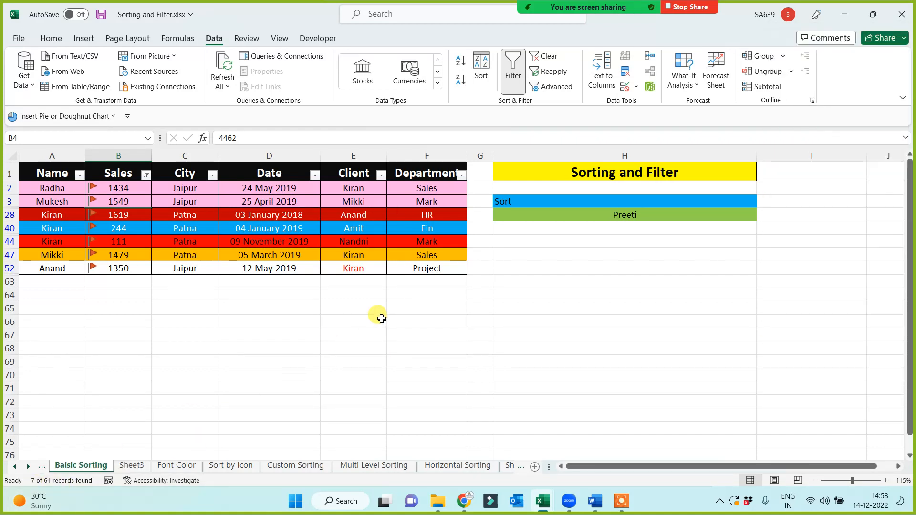
{"action": "left_click", "coordinate": [549, 57]}
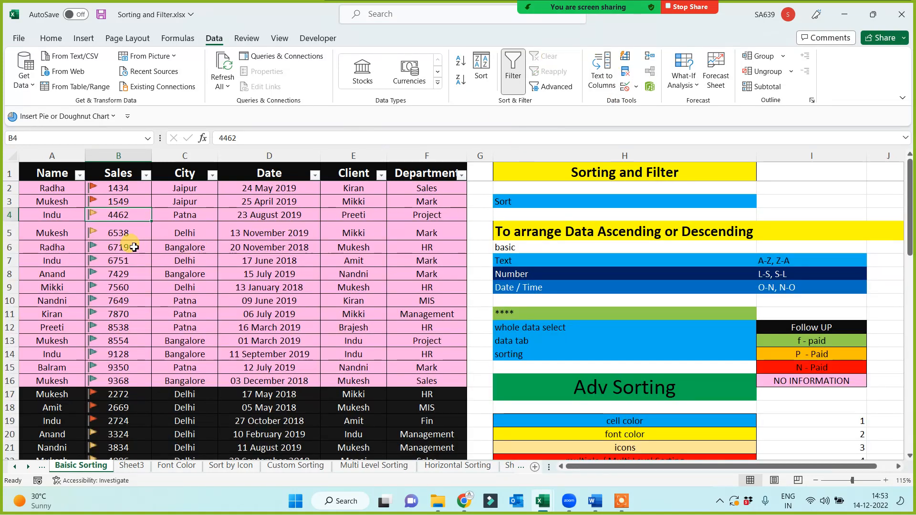
Apply a Between number filter showing Sales from 3000 to 4000, and clear it after viewing the records.
{"action": "left_click", "coordinate": [146, 175]}
{"action": "mouse_move", "coordinate": [80, 285]}
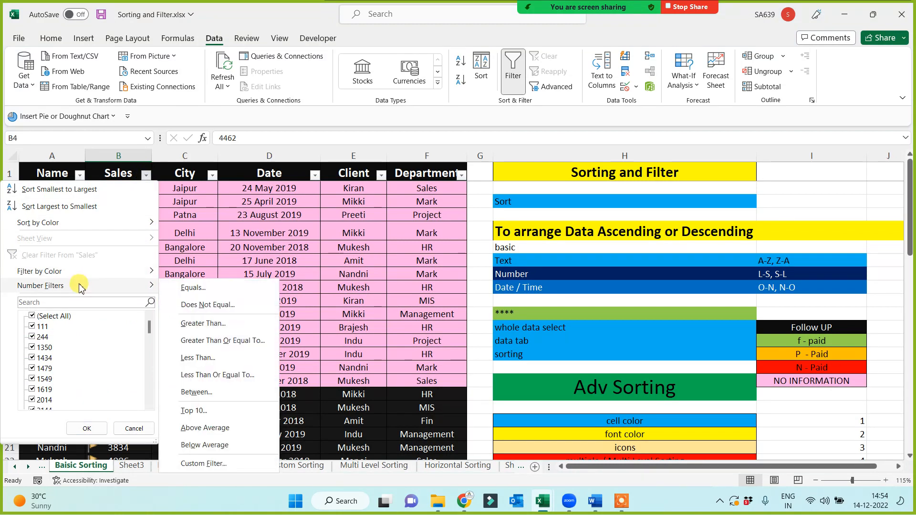
{"action": "left_click", "coordinate": [194, 393]}
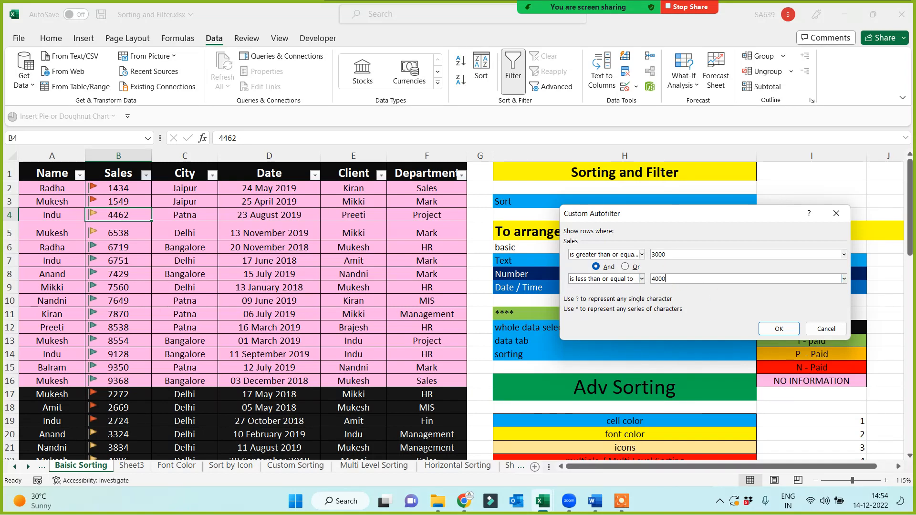
{"action": "left_click", "coordinate": [779, 329]}
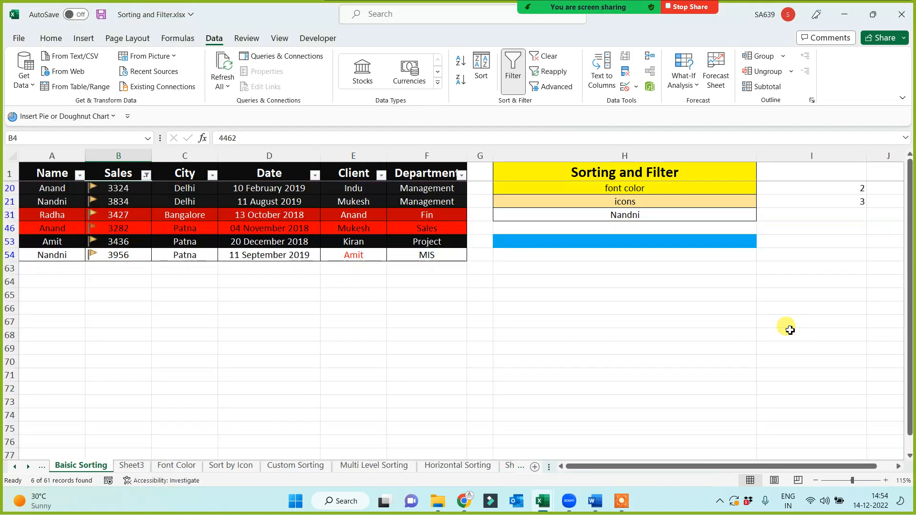
{"action": "left_click", "coordinate": [539, 57]}
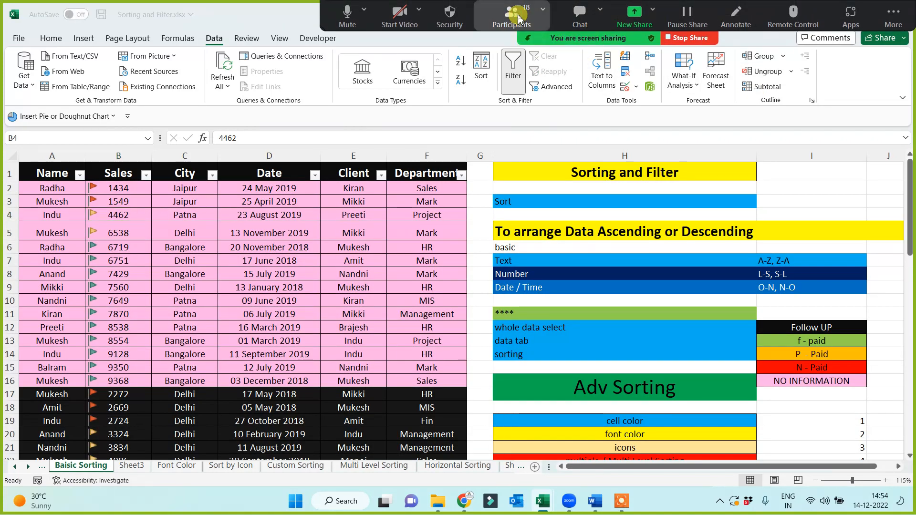
Switch to the Zoom participants list, mute the unmuted attendee listed below the host, and minimize the list.
{"action": "left_click", "coordinate": [511, 16]}
{"action": "mouse_move", "coordinate": [836, 257]}
{"action": "left_mouse_down"}
{"action": "mouse_move", "coordinate": [836, 347]}
{"action": "mouse_move", "coordinate": [844, 251]}
{"action": "left_mouse_up"}
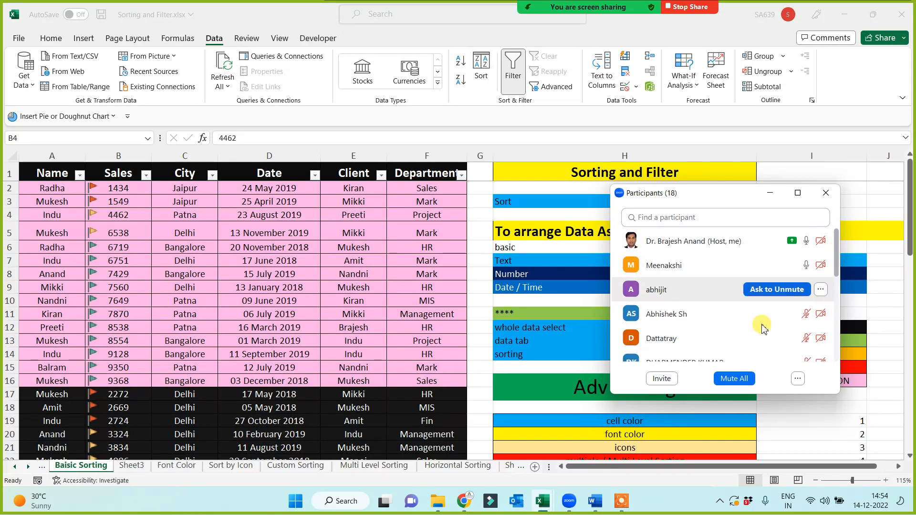
{"action": "mouse_move", "coordinate": [762, 329]}
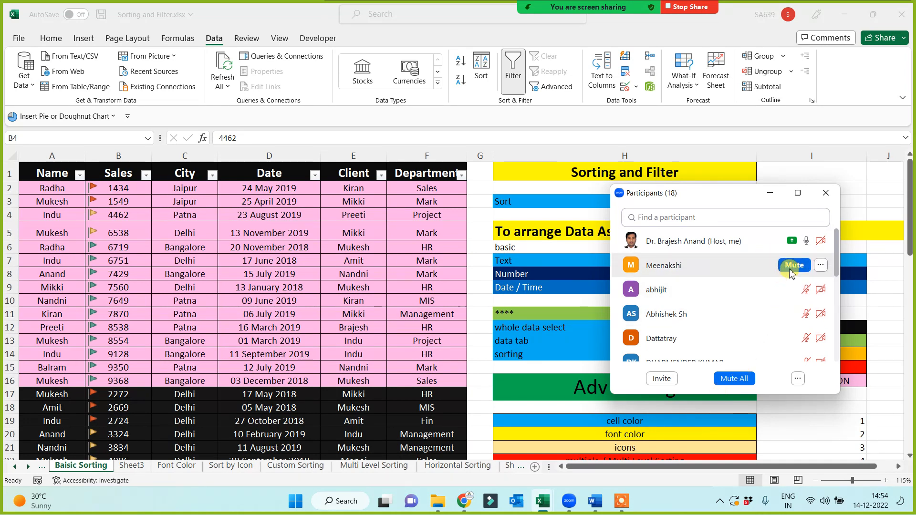
{"action": "left_click", "coordinate": [794, 265]}
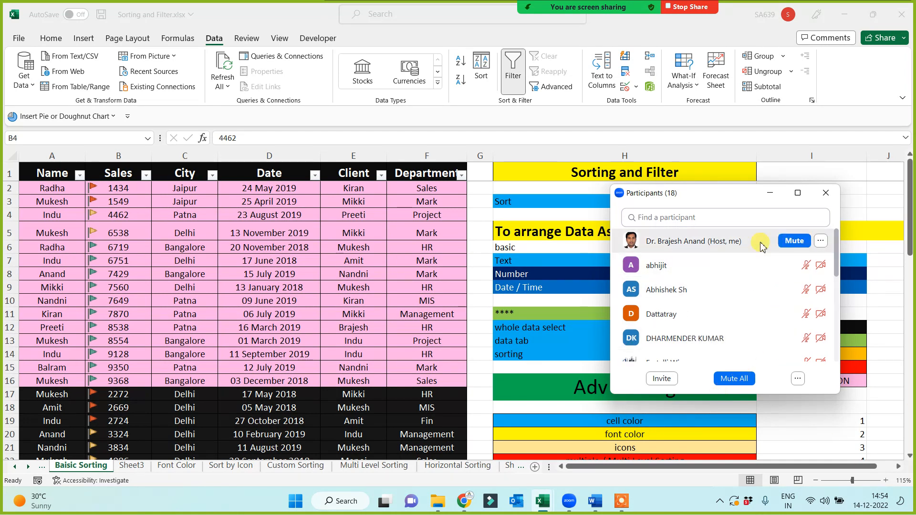
{"action": "left_click", "coordinate": [773, 194]}
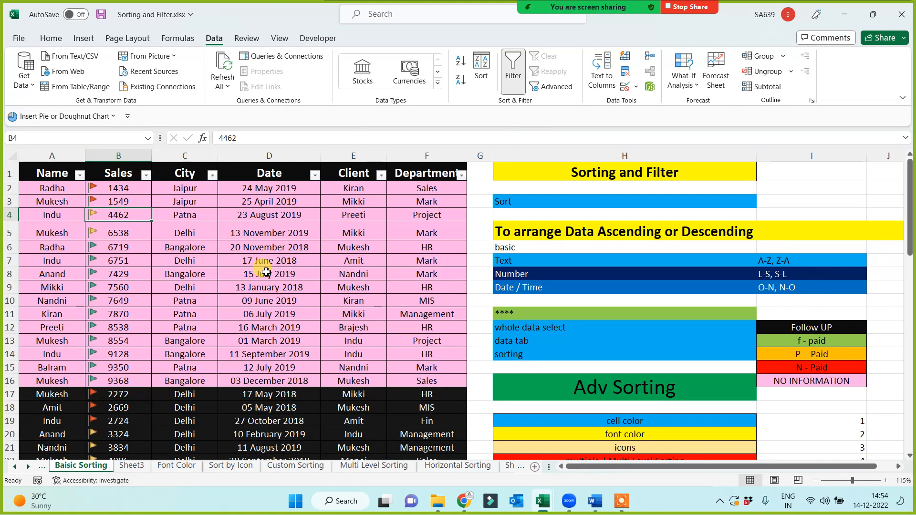
Filter the Sales column to the top 10 items, and clear the filter after viewing the records.
{"action": "left_click_drag", "start_coordinate": [814, 327], "coordinate": [815, 387]}
{"action": "left_click", "coordinate": [317, 340]}
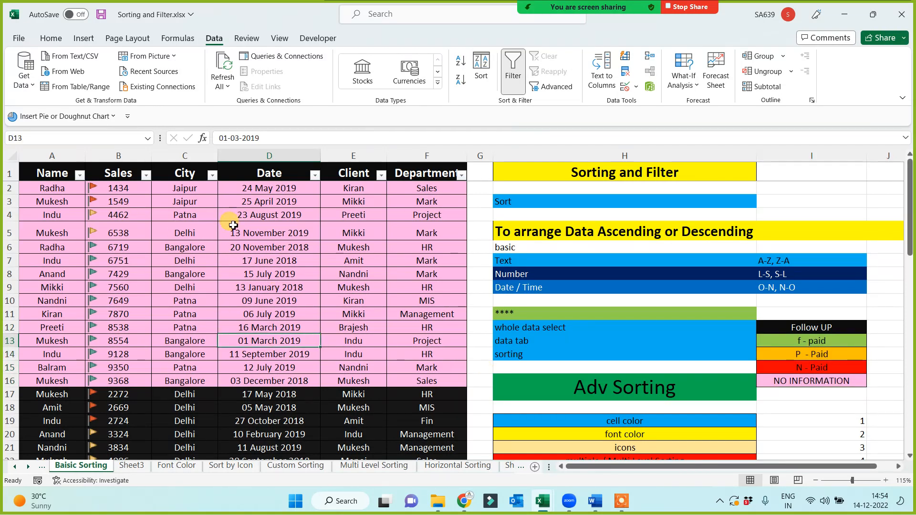
{"action": "left_click", "coordinate": [146, 175]}
{"action": "mouse_move", "coordinate": [66, 286]}
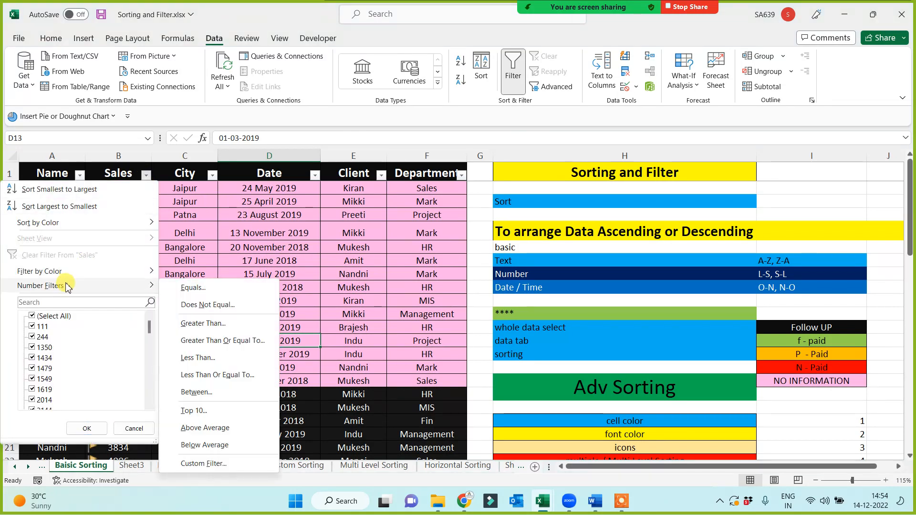
{"action": "left_click", "coordinate": [194, 413]}
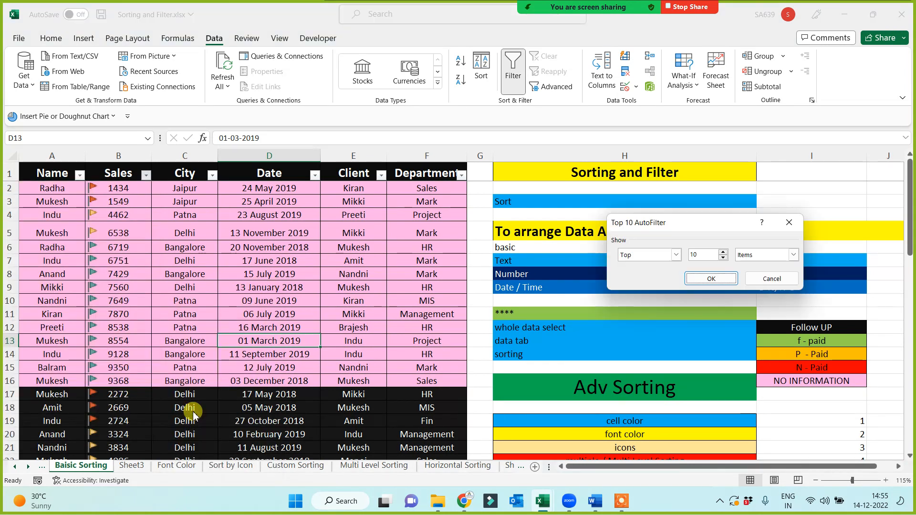
{"action": "left_click", "coordinate": [709, 279]}
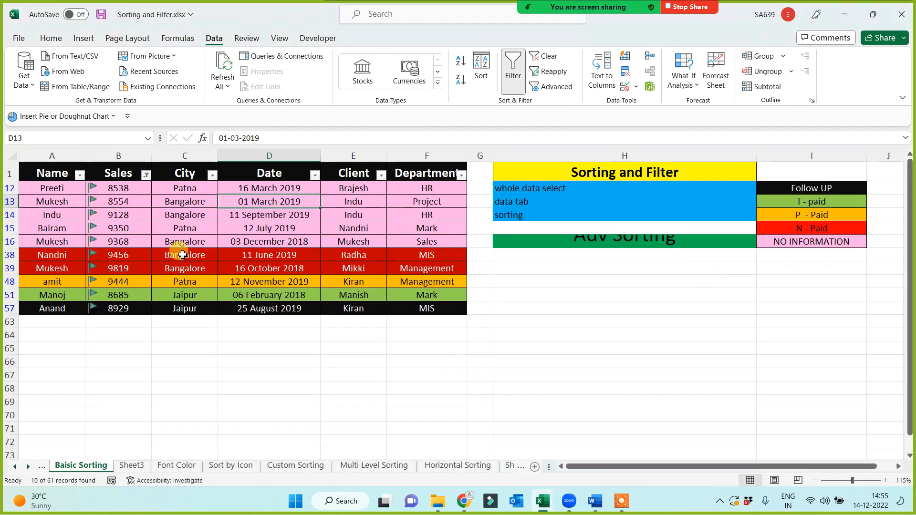
{"action": "left_click", "coordinate": [543, 58]}
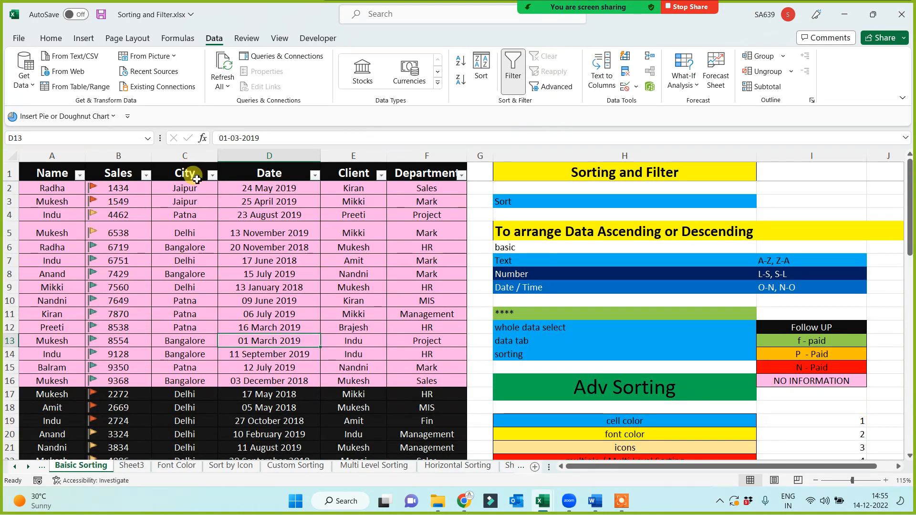
Filter the Sales column to the bottom 5 items, and clear the filter after viewing the records.
{"action": "left_click", "coordinate": [146, 175]}
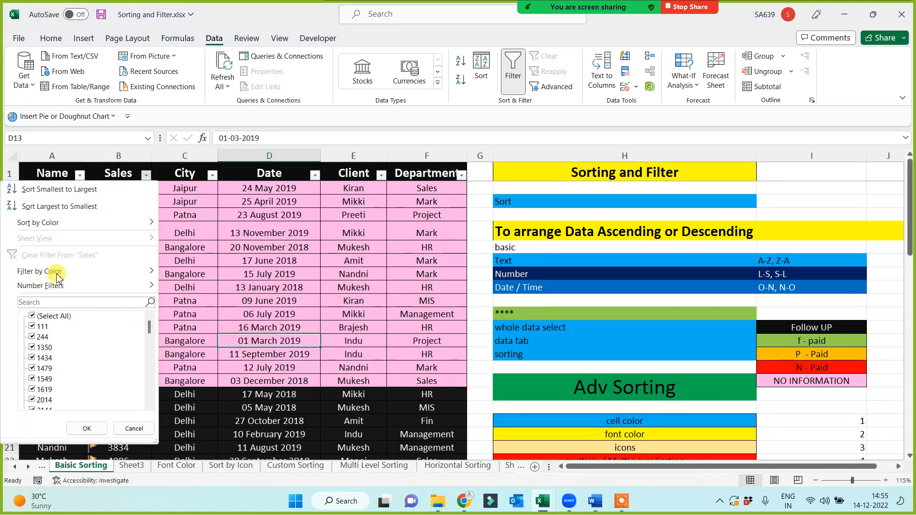
{"action": "mouse_move", "coordinate": [132, 290]}
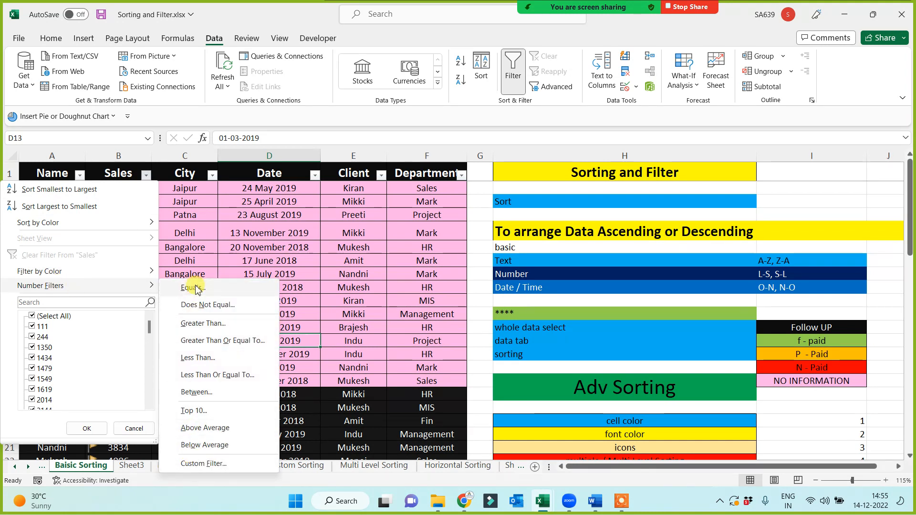
{"action": "left_click", "coordinate": [189, 412]}
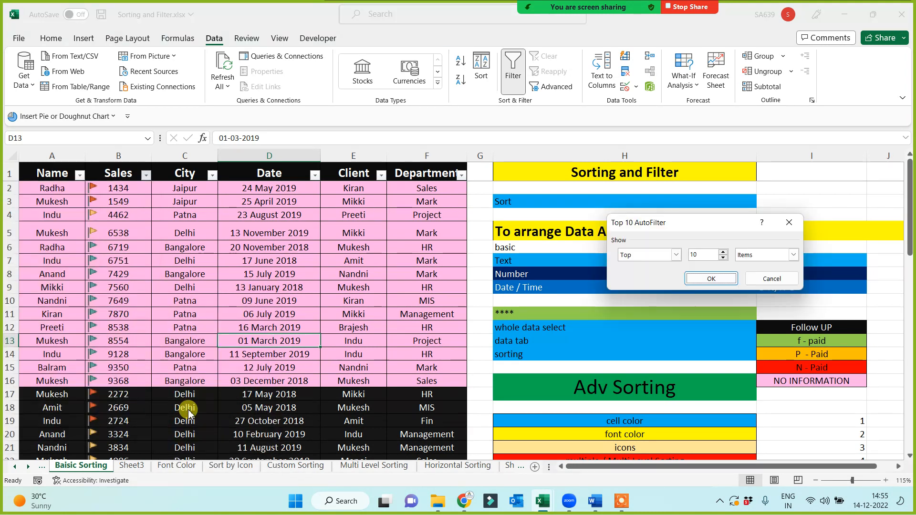
{"action": "left_click", "coordinate": [650, 258]}
{"action": "left_click", "coordinate": [642, 271]}
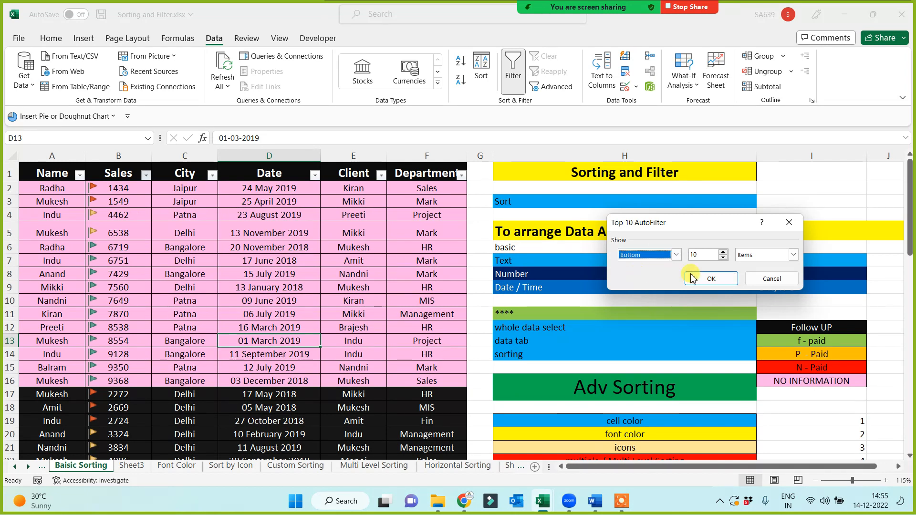
{"action": "double_click", "coordinate": [714, 256]}
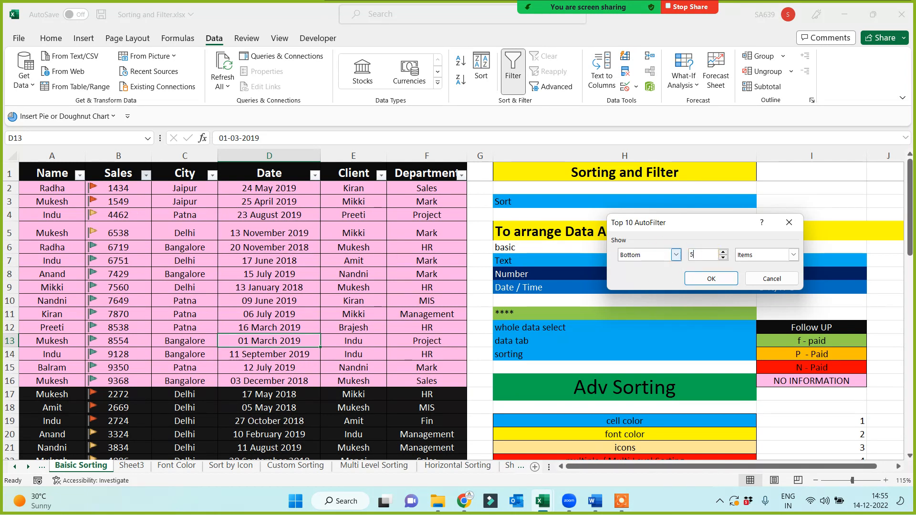
{"action": "left_click", "coordinate": [723, 279]}
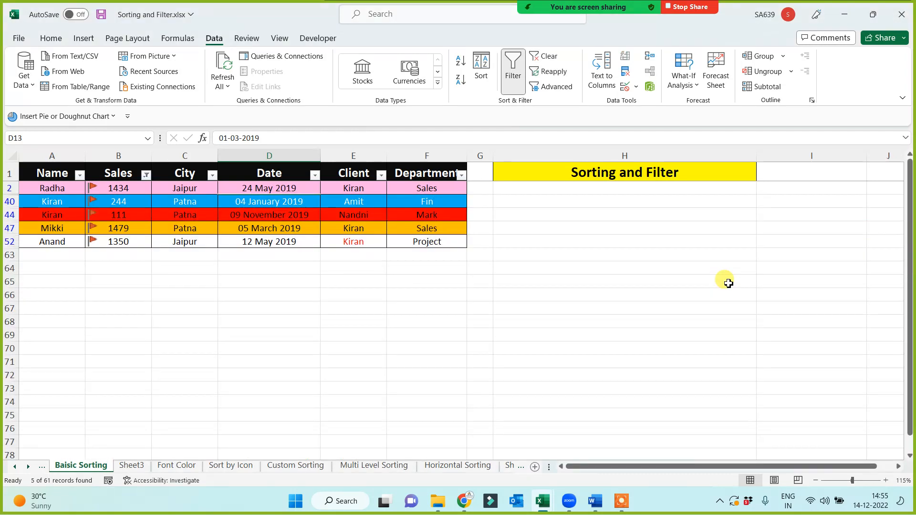
{"action": "left_click", "coordinate": [543, 56]}
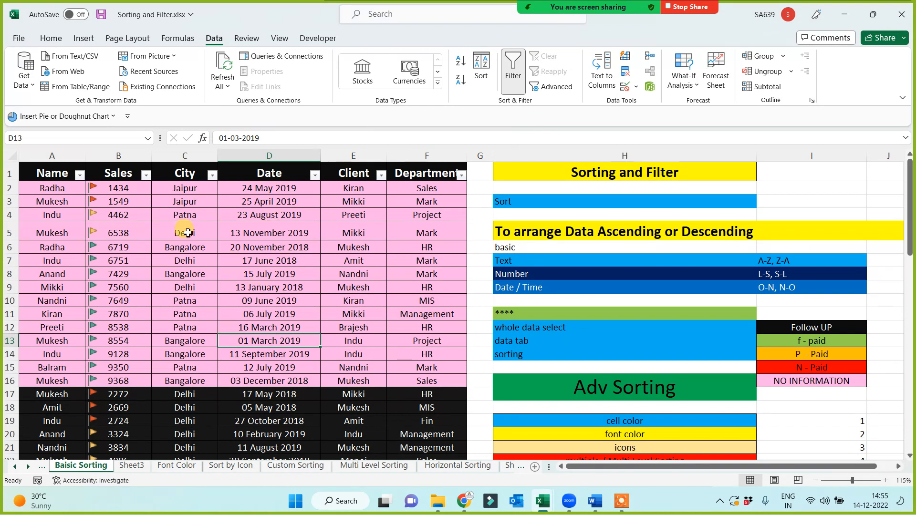
Review the available date filters for the Date column and the text filters for the Client column without applying any.
{"action": "left_click", "coordinate": [314, 175]}
{"action": "mouse_move", "coordinate": [242, 287]}
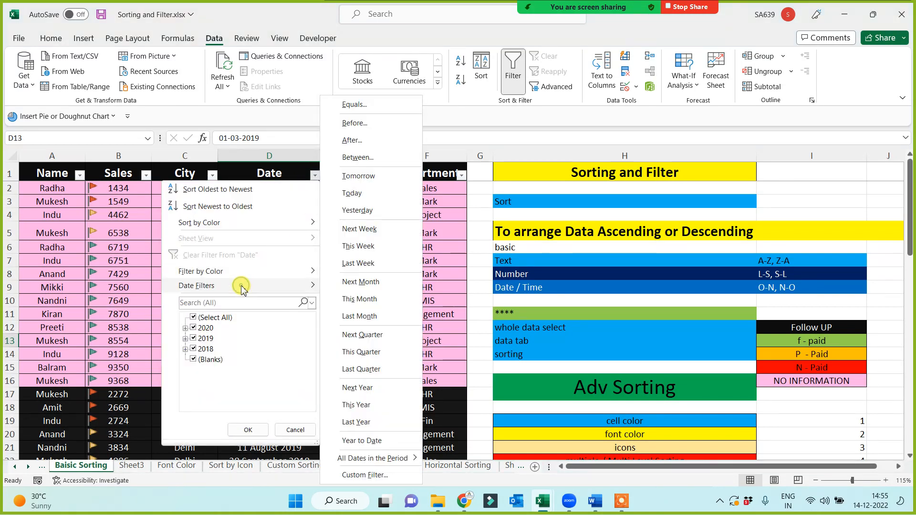
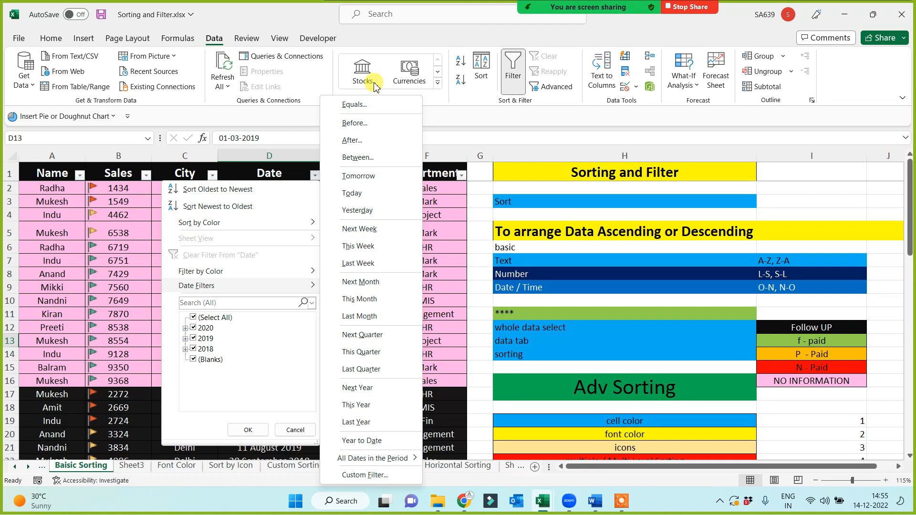
{"action": "left_click", "coordinate": [473, 137]}
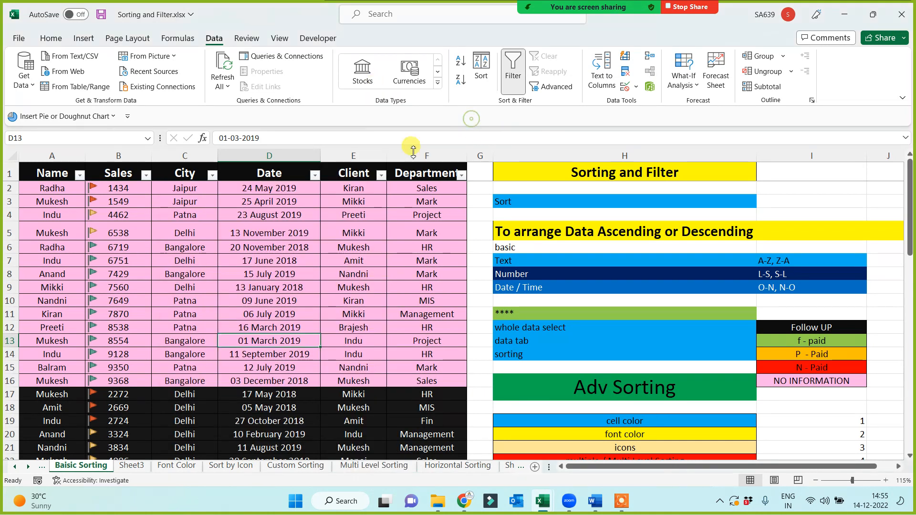
{"action": "left_click", "coordinate": [245, 247]}
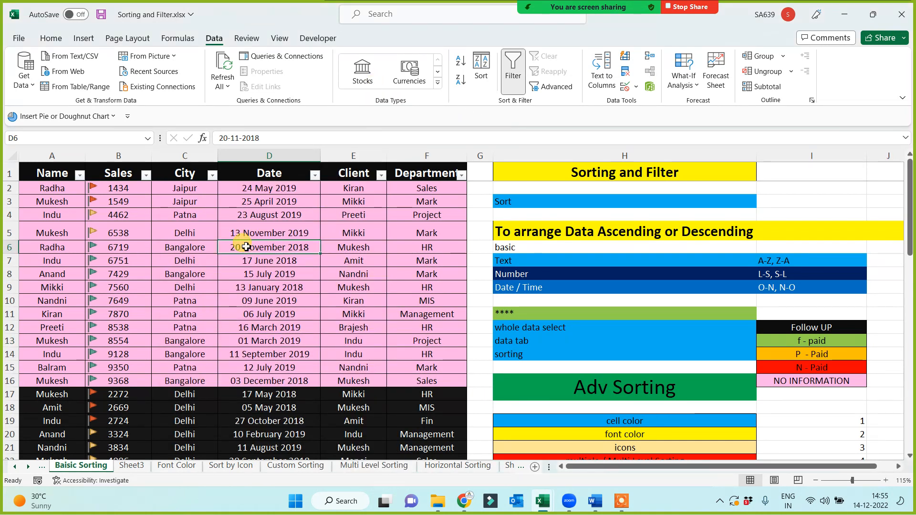
{"action": "left_click", "coordinate": [382, 176]}
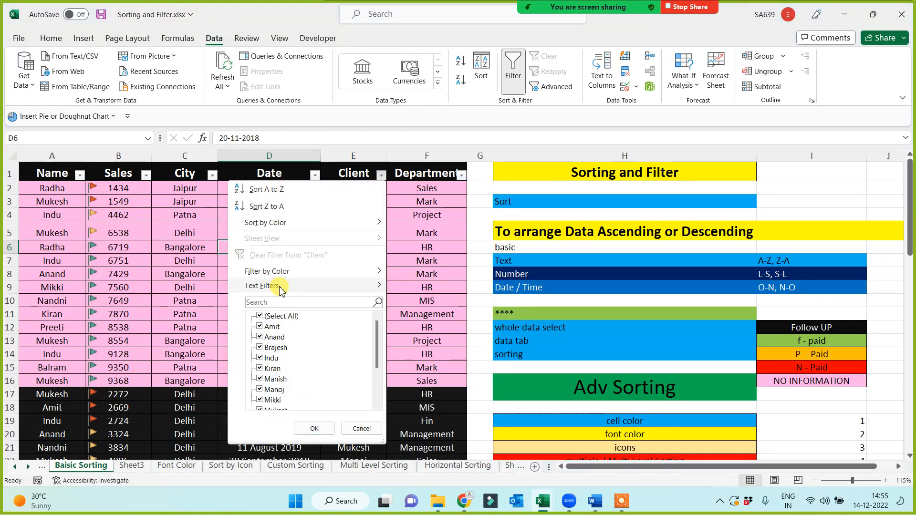
{"action": "mouse_move", "coordinate": [280, 289]}
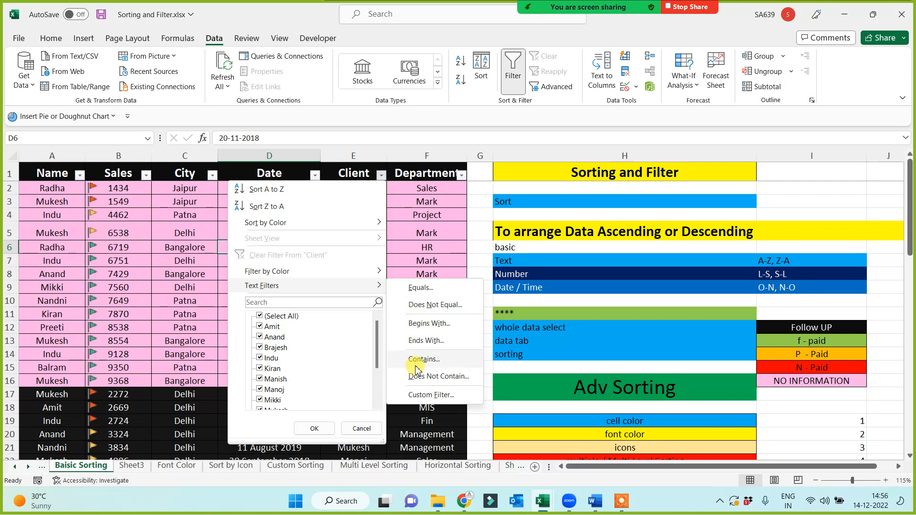
{"action": "left_click", "coordinate": [518, 420]}
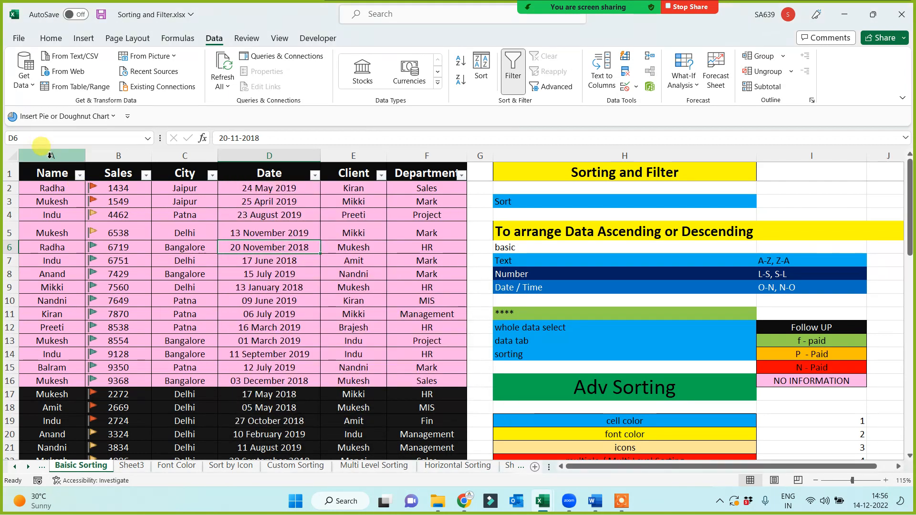
Apply a text filter showing Name values that begin with "a", and clear it after checking the matching records.
{"action": "left_click", "coordinate": [80, 175]}
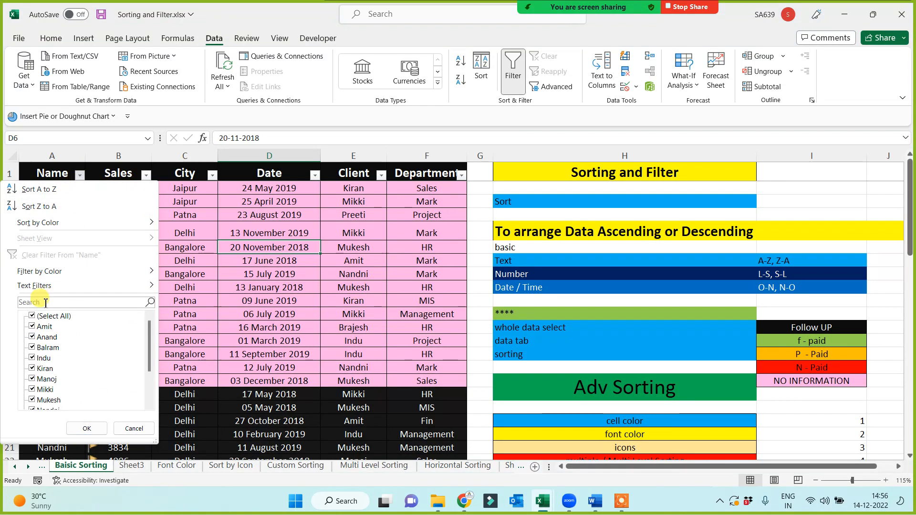
{"action": "mouse_move", "coordinate": [48, 285]}
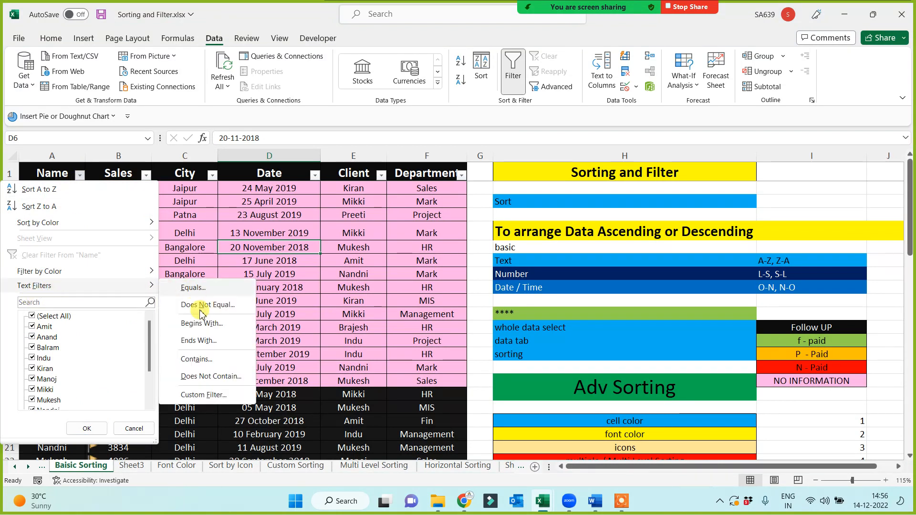
{"action": "left_click", "coordinate": [193, 324]}
{"action": "type", "text": "a"}
{"action": "left_click", "coordinate": [792, 329]}
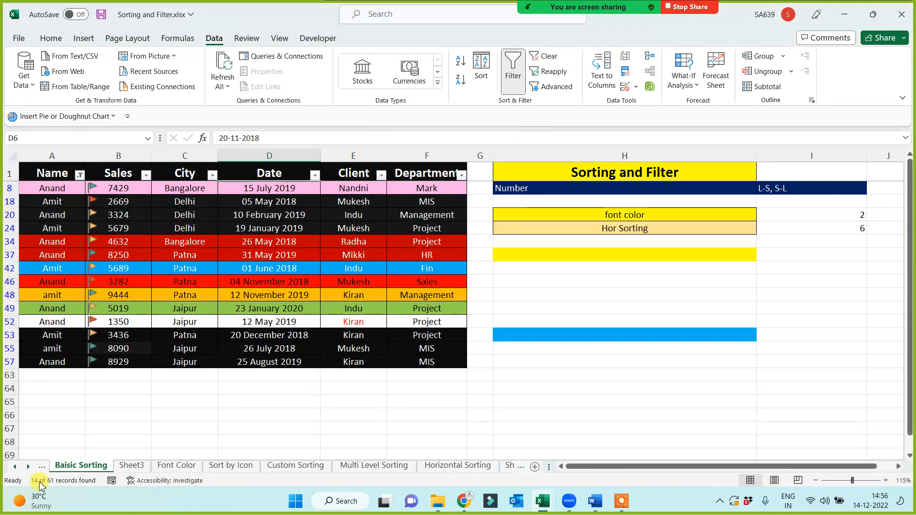
{"action": "left_click", "coordinate": [546, 58]}
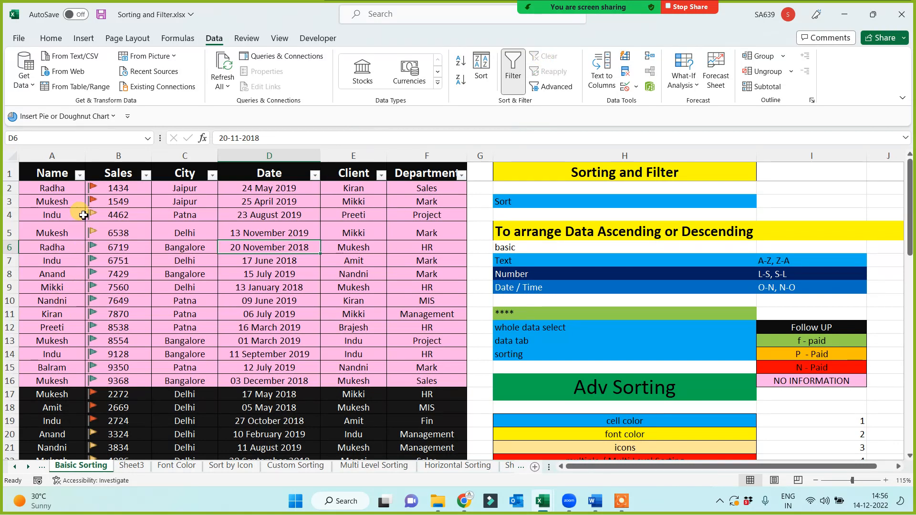
Apply a text filter showing Name values that end with "h", and clear it after checking the matching records.
{"action": "left_click", "coordinate": [80, 175]}
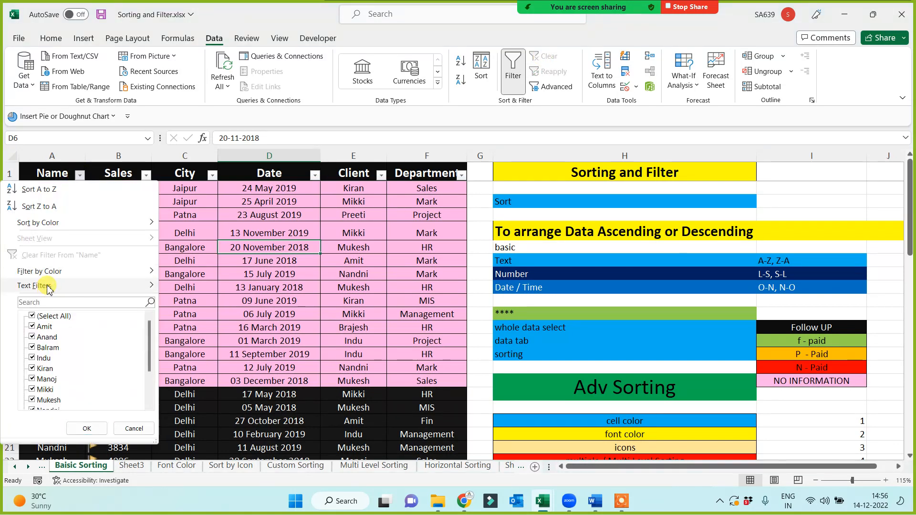
{"action": "mouse_move", "coordinate": [115, 286]}
{"action": "left_click", "coordinate": [190, 341]}
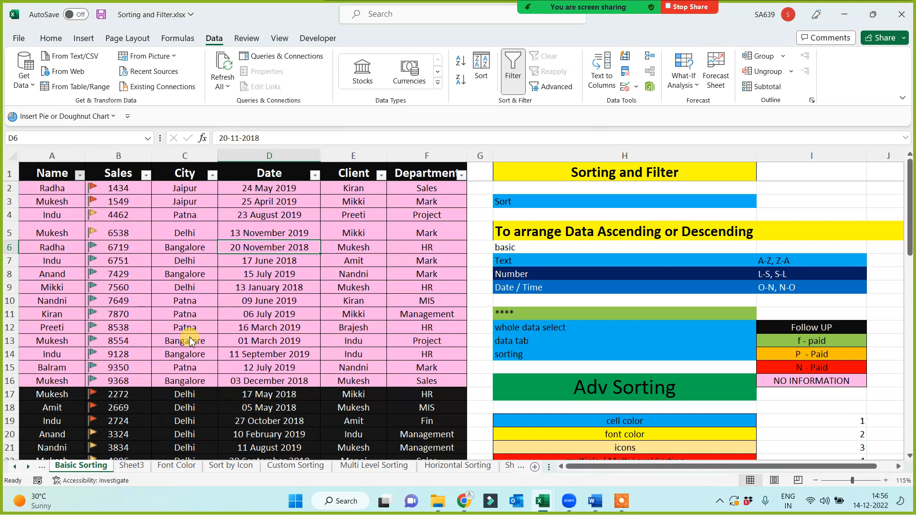
{"action": "type", "text": "h"}
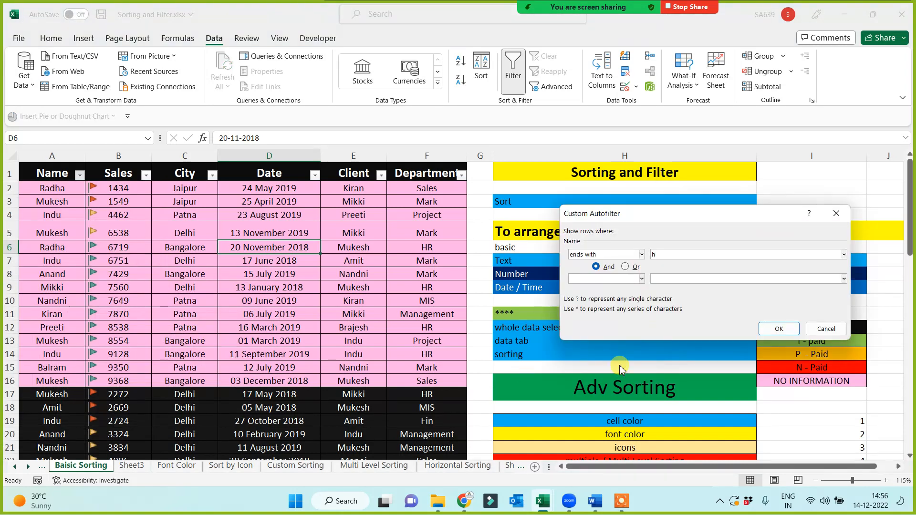
{"action": "left_click", "coordinate": [779, 329]}
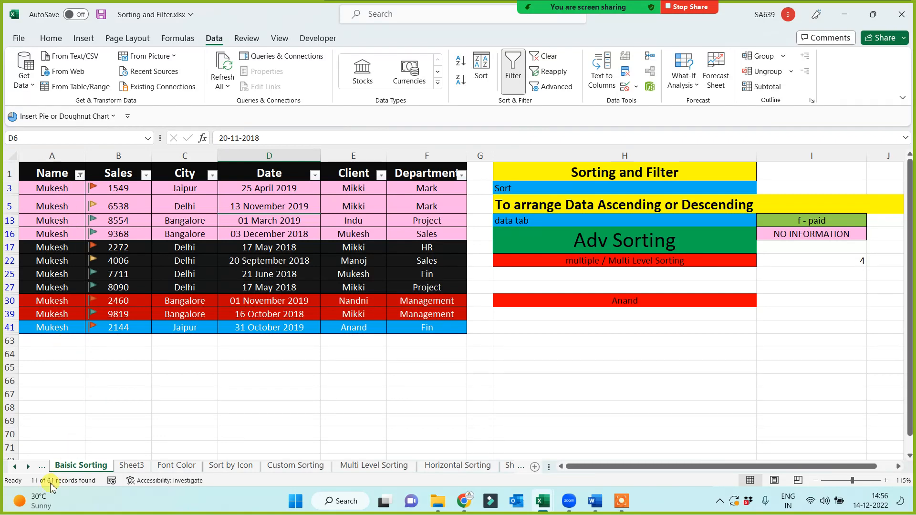
{"action": "left_click", "coordinate": [544, 56]}
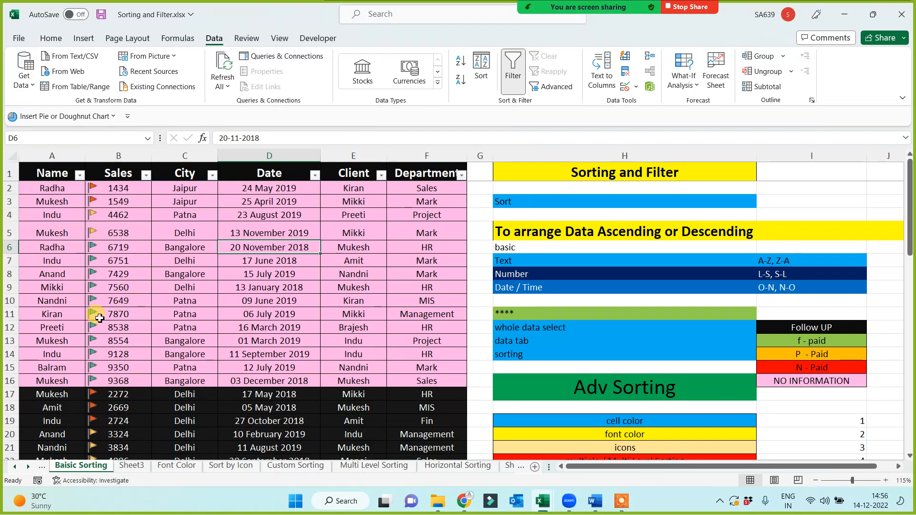
{"action": "left_click", "coordinate": [47, 215]}
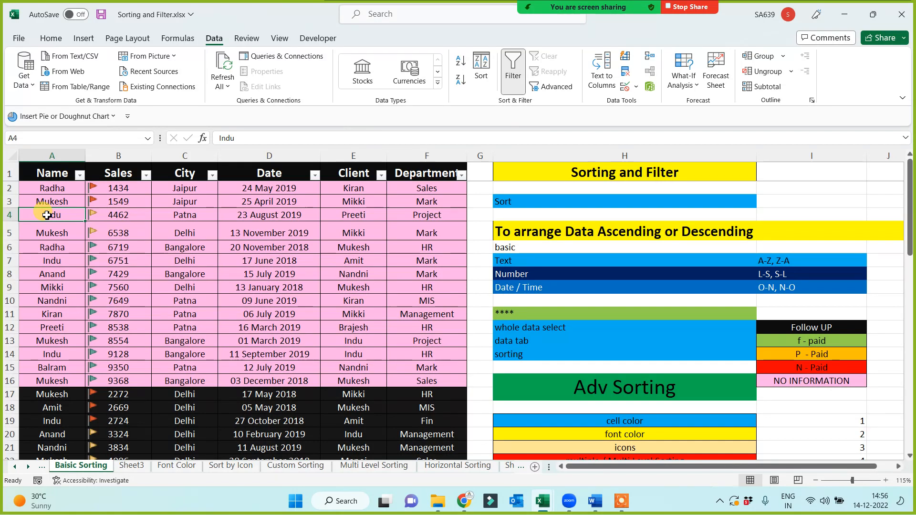
{"action": "left_click", "coordinate": [57, 287]}
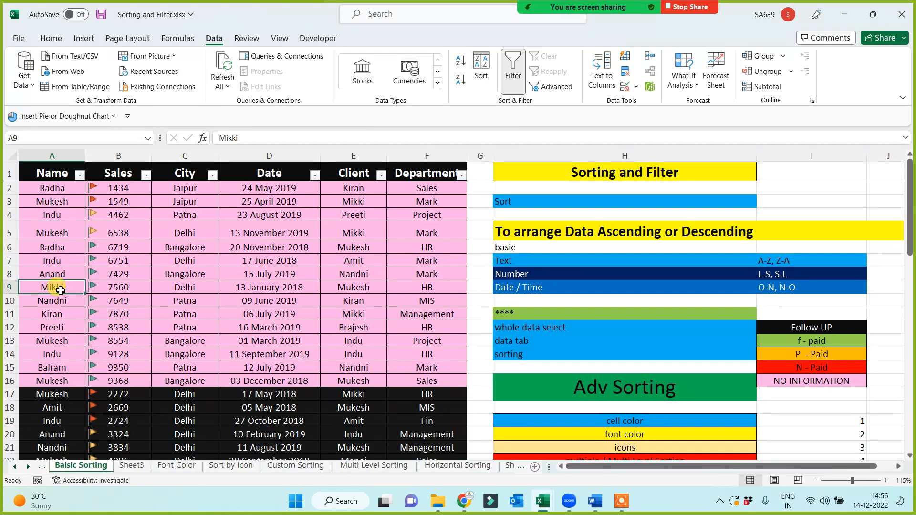
{"action": "left_click", "coordinate": [50, 315]}
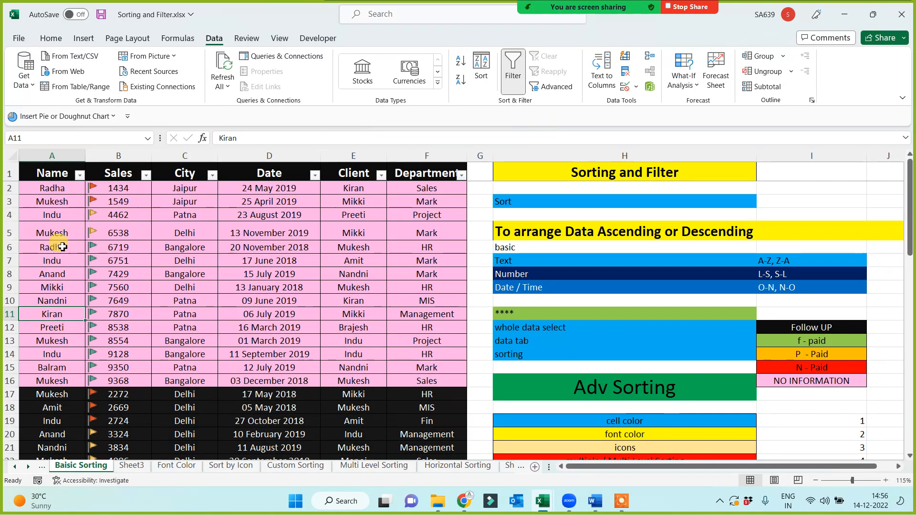
{"action": "left_click_drag", "start_coordinate": [60, 190], "coordinate": [48, 366]}
{"action": "left_click", "coordinate": [63, 273]}
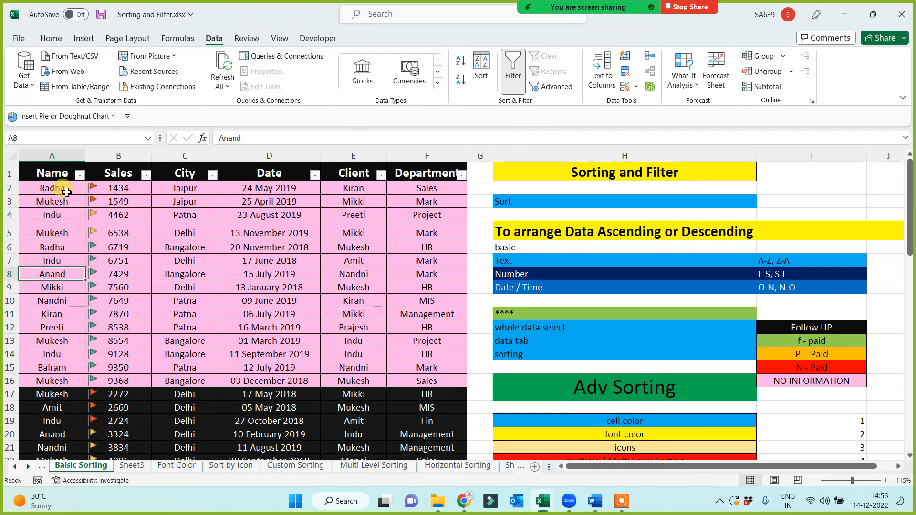
Apply a text filter showing Name values that contain "i", and clear it after checking the matching records.
{"action": "left_click", "coordinate": [80, 175]}
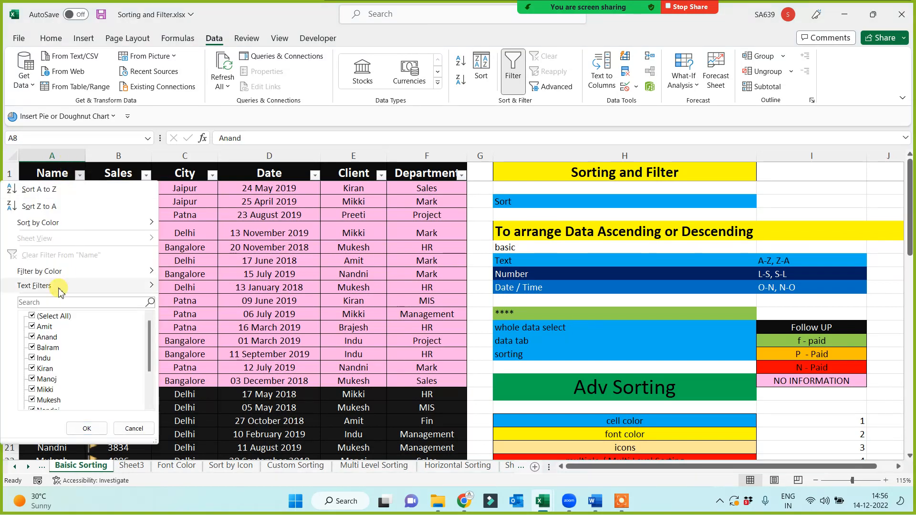
{"action": "mouse_move", "coordinate": [58, 290]}
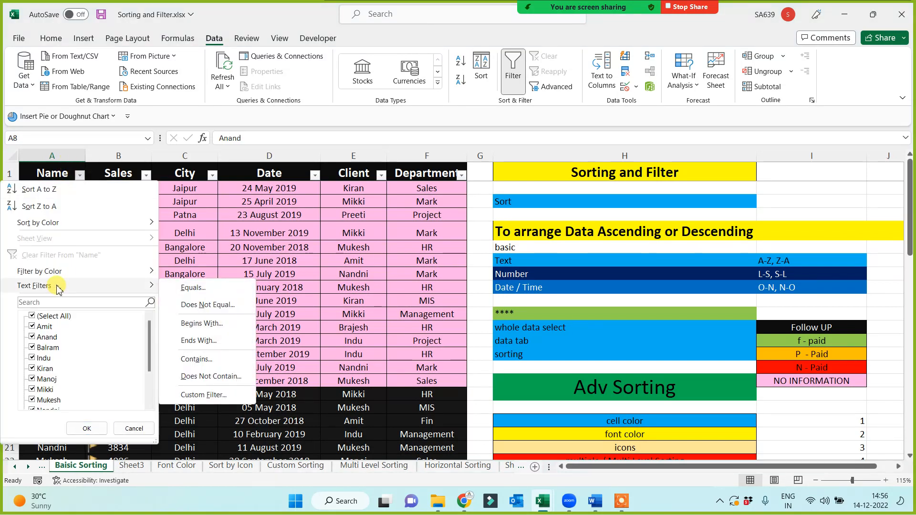
{"action": "left_click", "coordinate": [200, 361]}
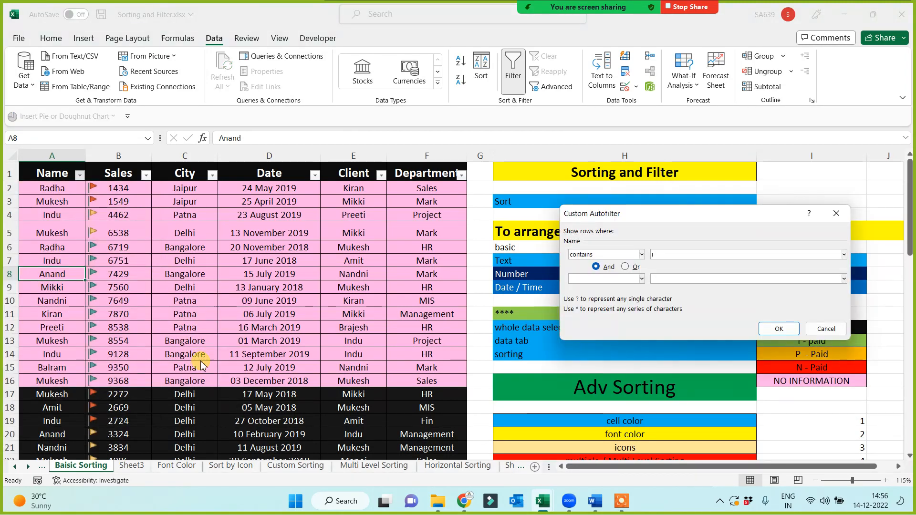
{"action": "left_click", "coordinate": [779, 329]}
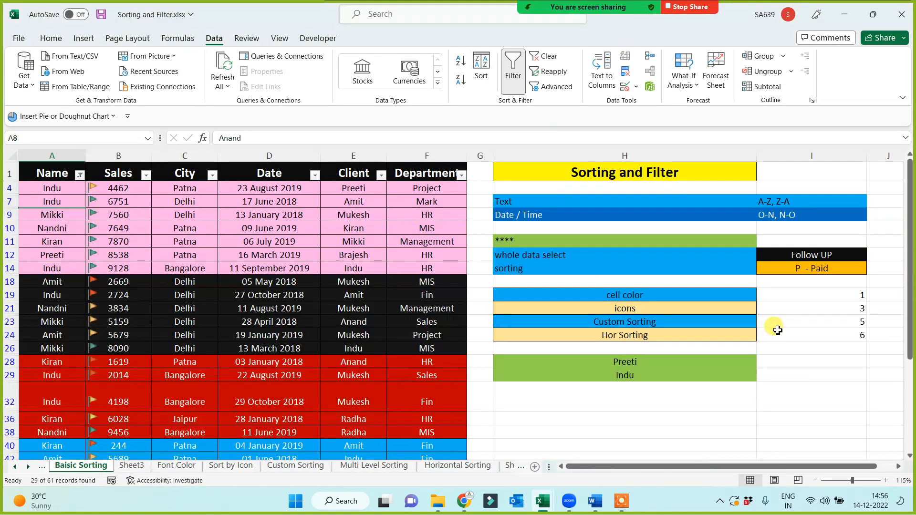
{"action": "scroll", "coordinate": [78, 339], "scroll_direction": "down", "scroll_amount": 7}
{"action": "scroll", "coordinate": [85, 352], "scroll_direction": "up", "scroll_amount": 7}
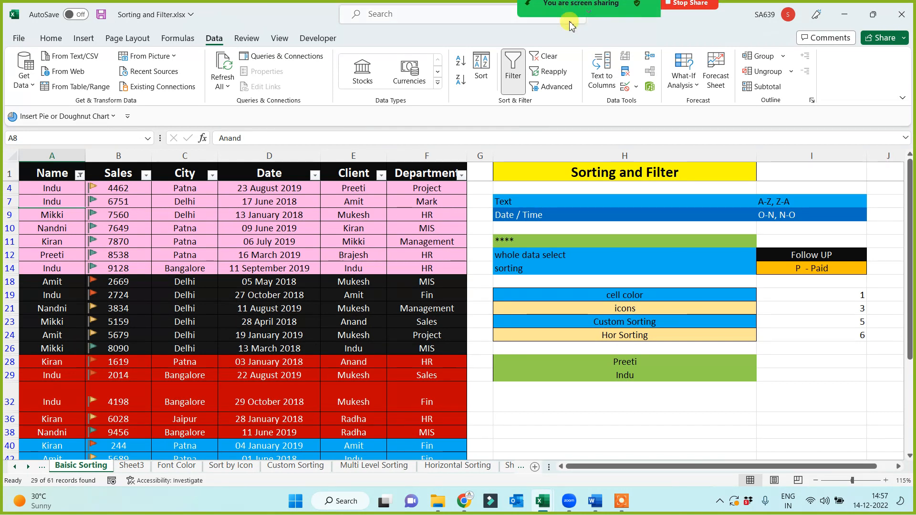
{"action": "left_click", "coordinate": [544, 57]}
{"action": "left_click", "coordinate": [332, 332]}
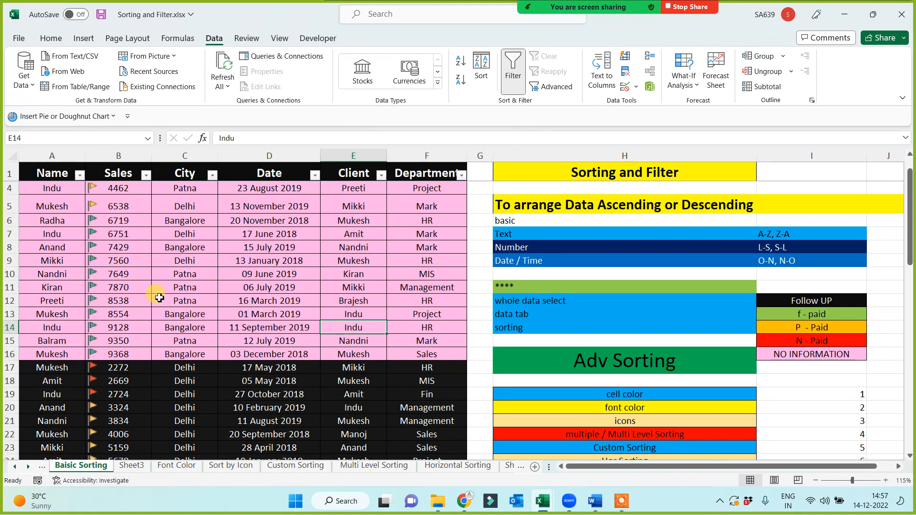
Filter the City column to show only Delhi, and highlight the visible City and Sales cells to check the records.
{"action": "left_click", "coordinate": [213, 175]}
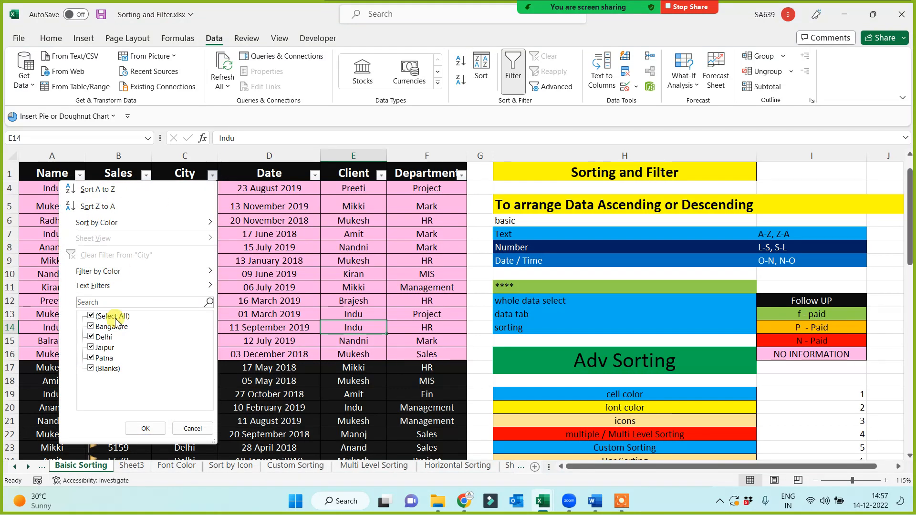
{"action": "left_click", "coordinate": [91, 337]}
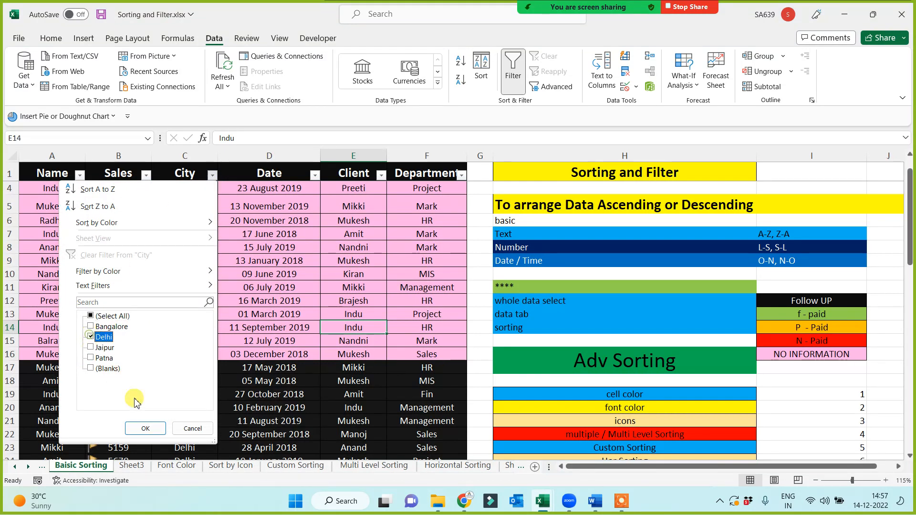
{"action": "left_click", "coordinate": [145, 428]}
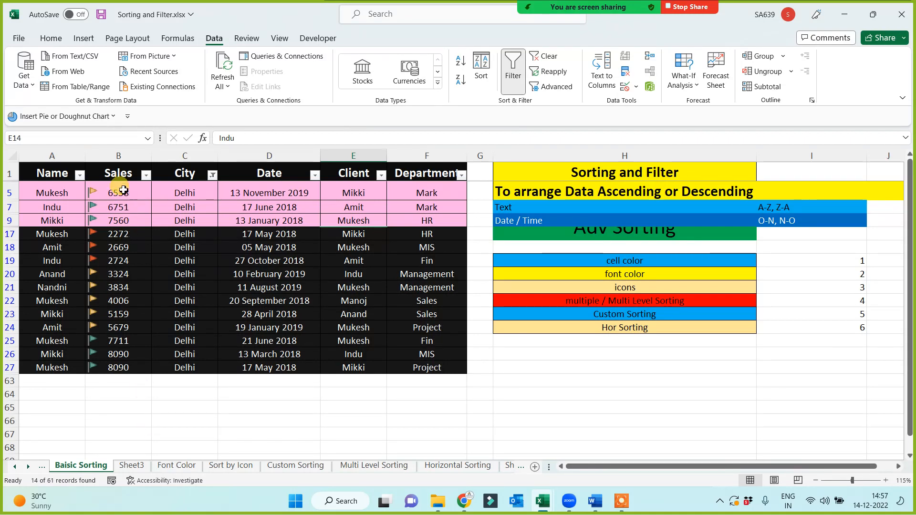
{"action": "left_click_drag", "start_coordinate": [180, 171], "coordinate": [184, 368]}
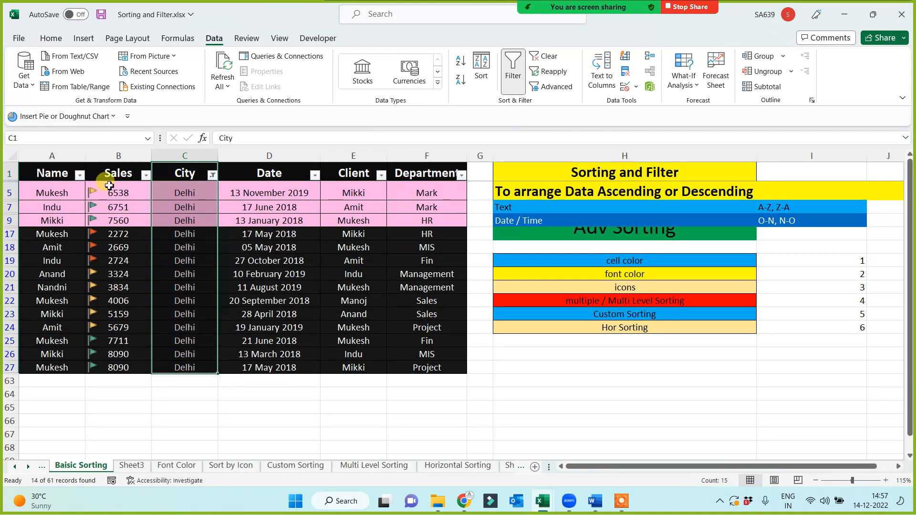
{"action": "left_click_drag", "start_coordinate": [117, 173], "coordinate": [118, 369]}
{"action": "left_click", "coordinate": [252, 395]}
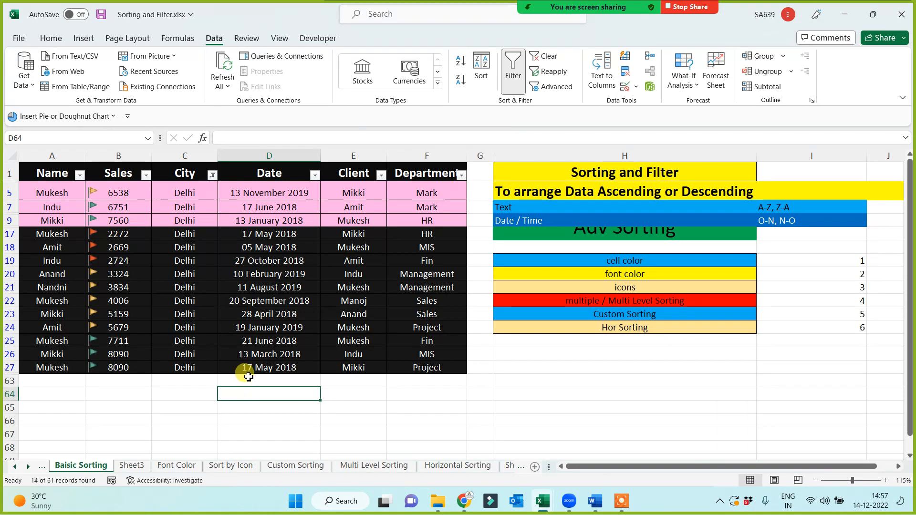
{"action": "left_click", "coordinate": [184, 173]}
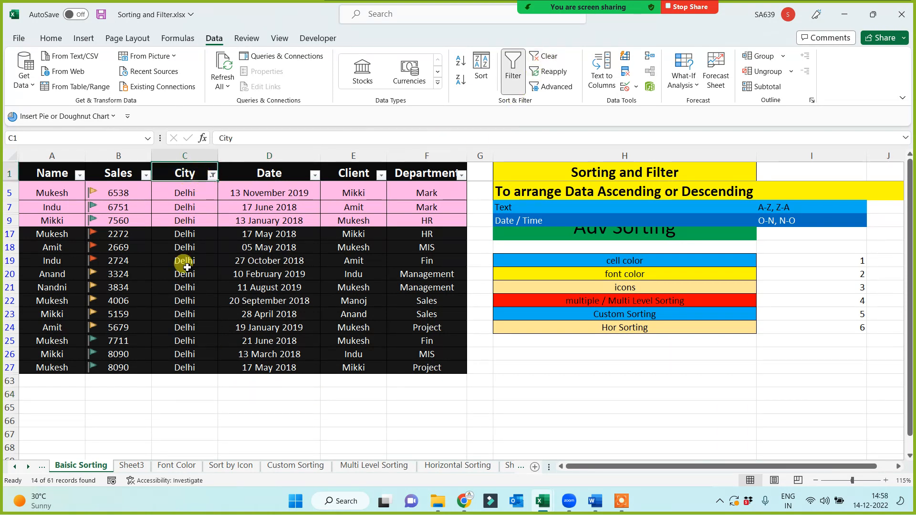
Add a number filter showing Sales greater than 5000 within the Delhi records, and clear all filters after viewing them.
{"action": "left_click", "coordinate": [146, 175]}
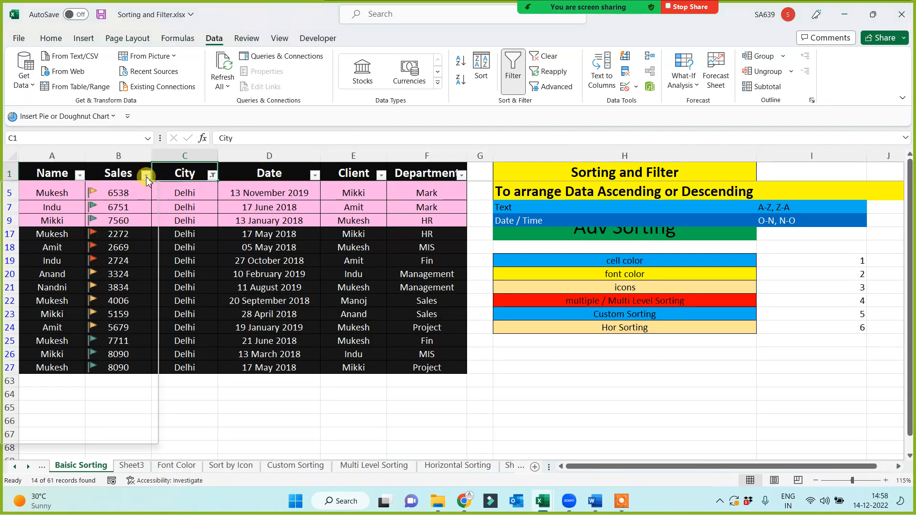
{"action": "mouse_move", "coordinate": [111, 287]}
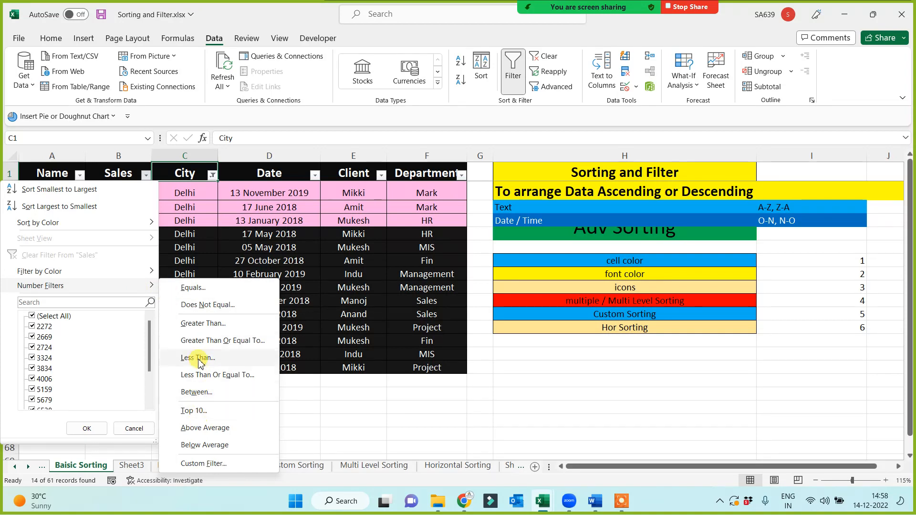
{"action": "left_click", "coordinate": [204, 324]}
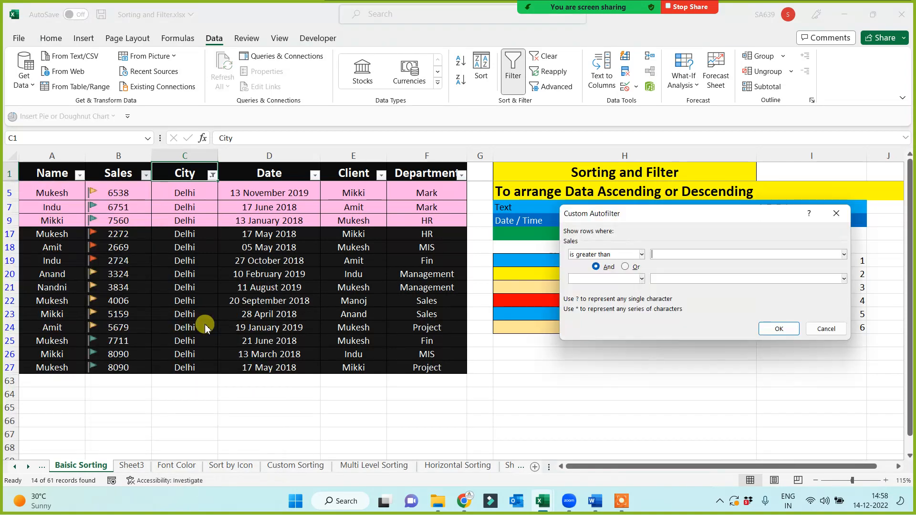
{"action": "type", "text": "5000"}
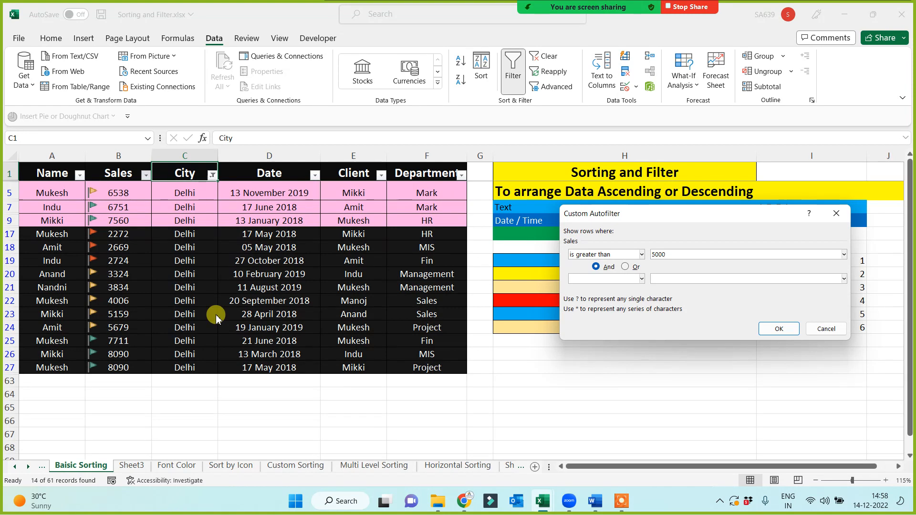
{"action": "left_click", "coordinate": [776, 330]}
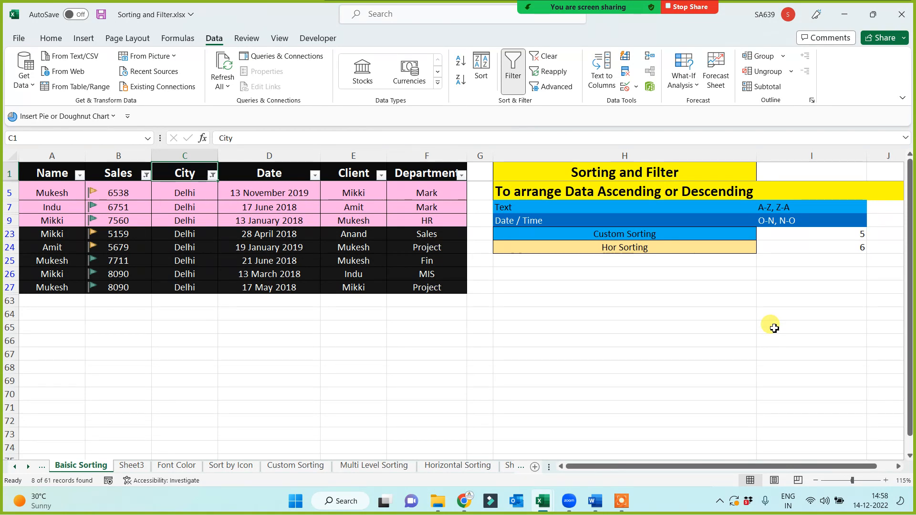
{"action": "left_click", "coordinate": [544, 57]}
{"action": "left_click", "coordinate": [364, 264]}
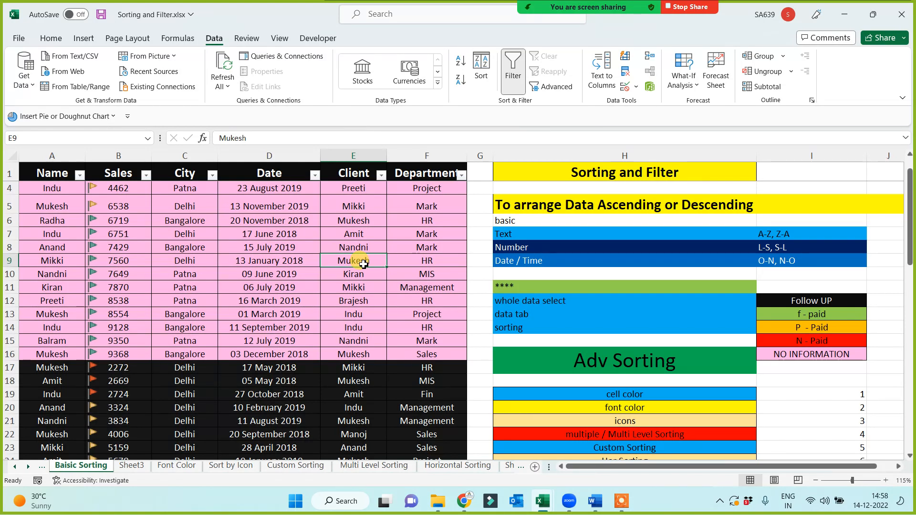
Switch the table's filter off and back on, and return to the first rows of the data.
{"action": "left_click", "coordinate": [514, 74]}
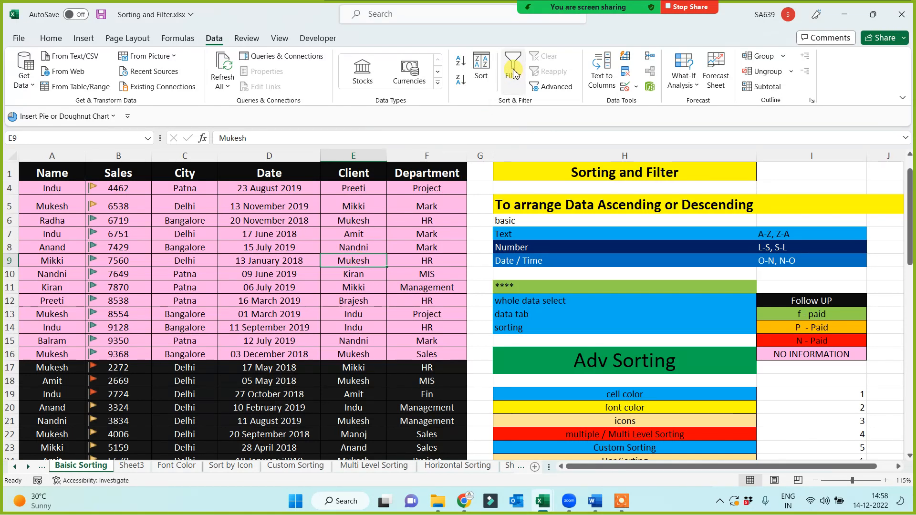
{"action": "left_click", "coordinate": [515, 74]}
{"action": "left_click", "coordinate": [361, 208]}
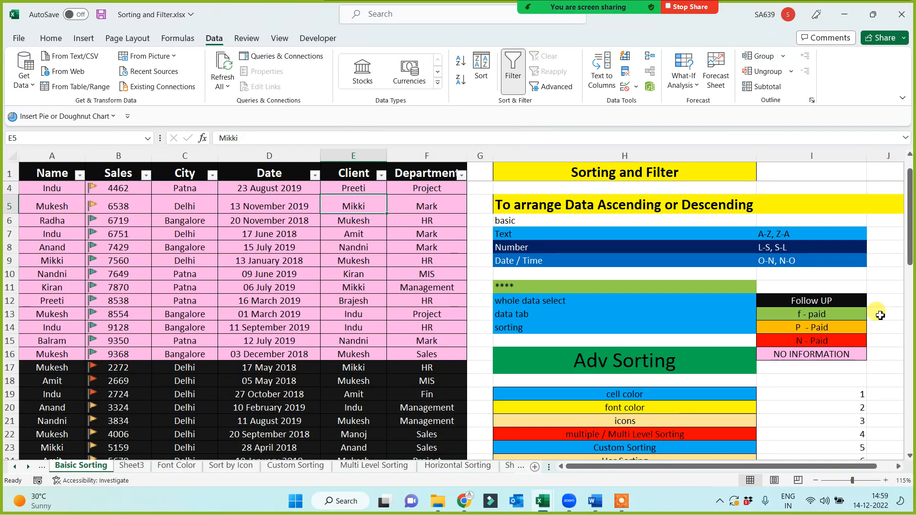
{"action": "left_click", "coordinate": [911, 154]}
{"action": "left_click", "coordinate": [910, 154]}
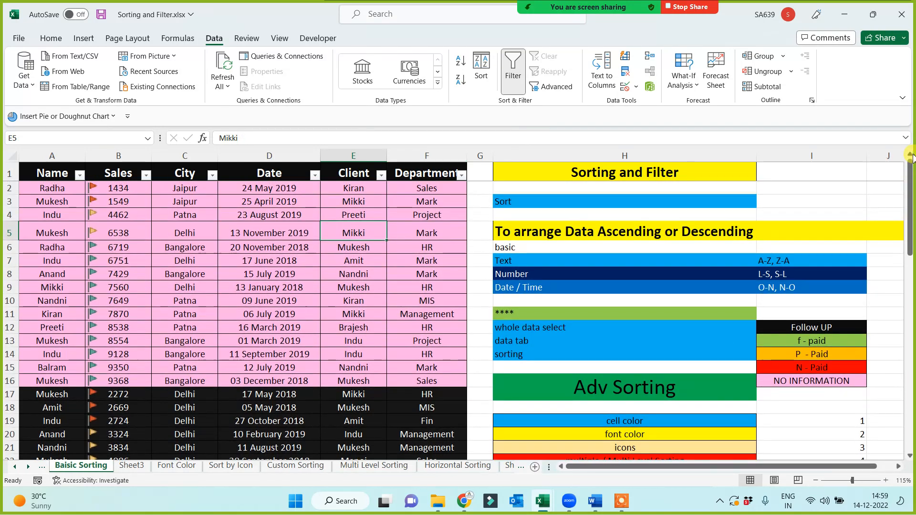
{"action": "left_click_drag", "start_coordinate": [71, 154], "coordinate": [425, 168]}
{"action": "left_click", "coordinate": [335, 246]}
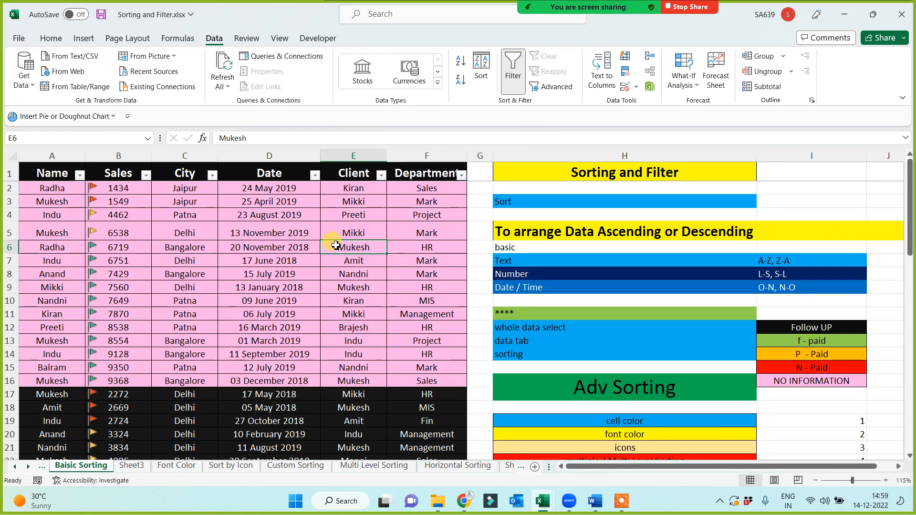
Filter the Department column to show only HR.
{"action": "left_click", "coordinate": [461, 175]}
{"action": "left_click", "coordinate": [340, 316]}
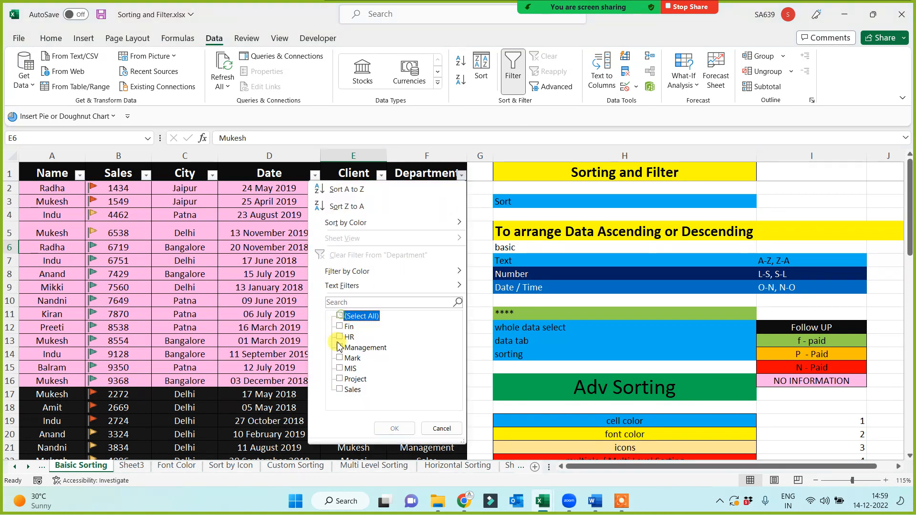
{"action": "left_click", "coordinate": [340, 337]}
{"action": "left_click", "coordinate": [393, 428]}
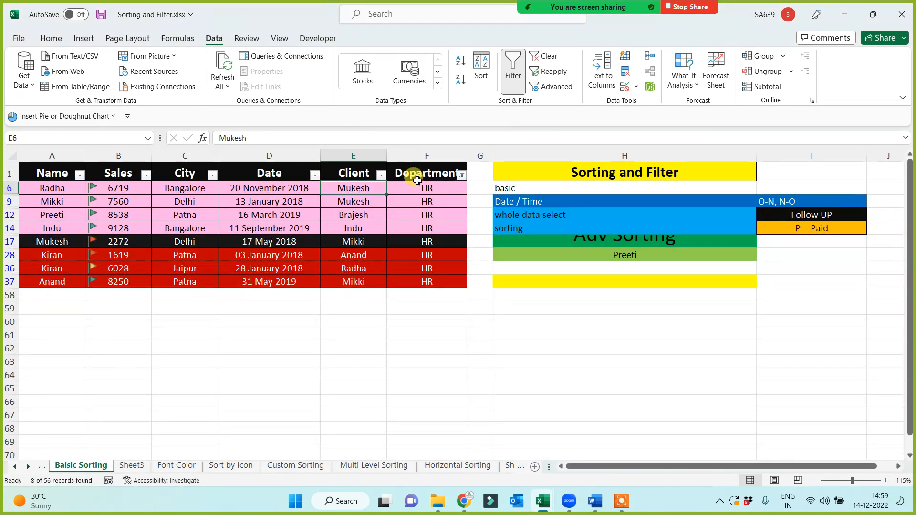
Filter the Date column to show only 2018 by excluding 2019.
{"action": "left_click", "coordinate": [314, 175]}
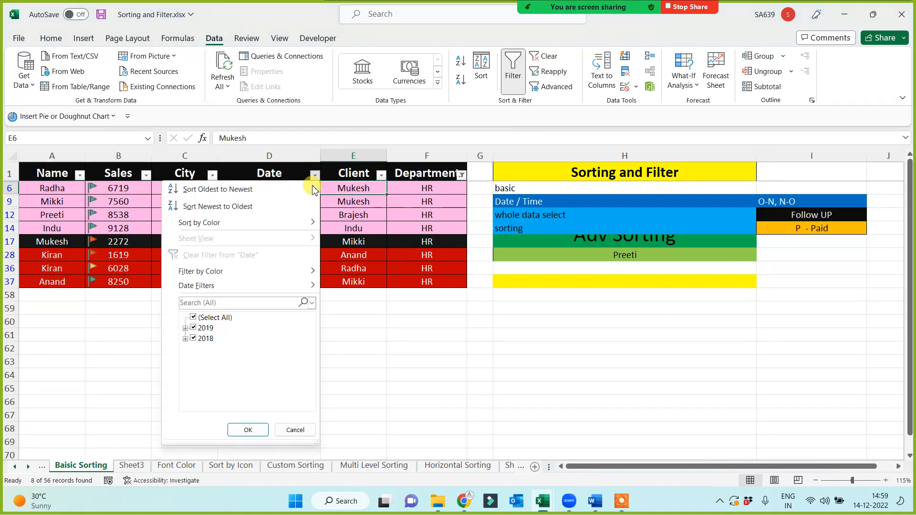
{"action": "left_click", "coordinate": [194, 329]}
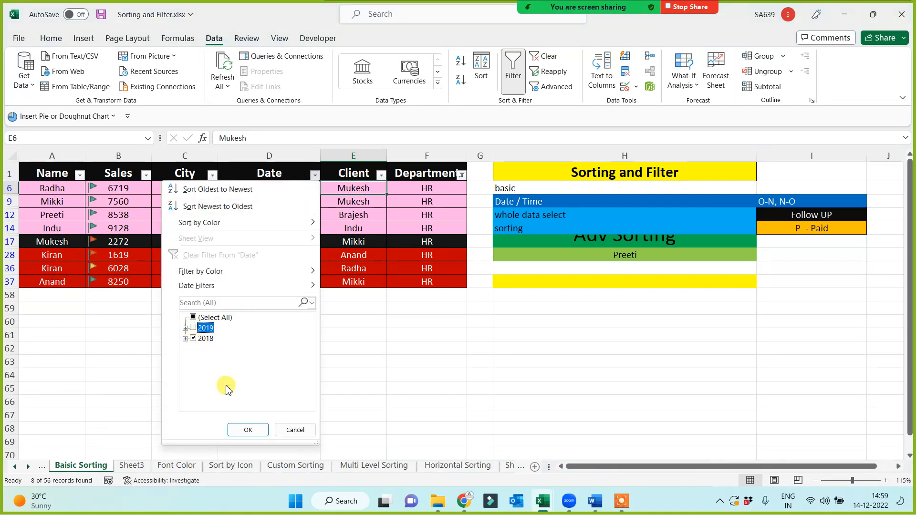
{"action": "left_click", "coordinate": [246, 429]}
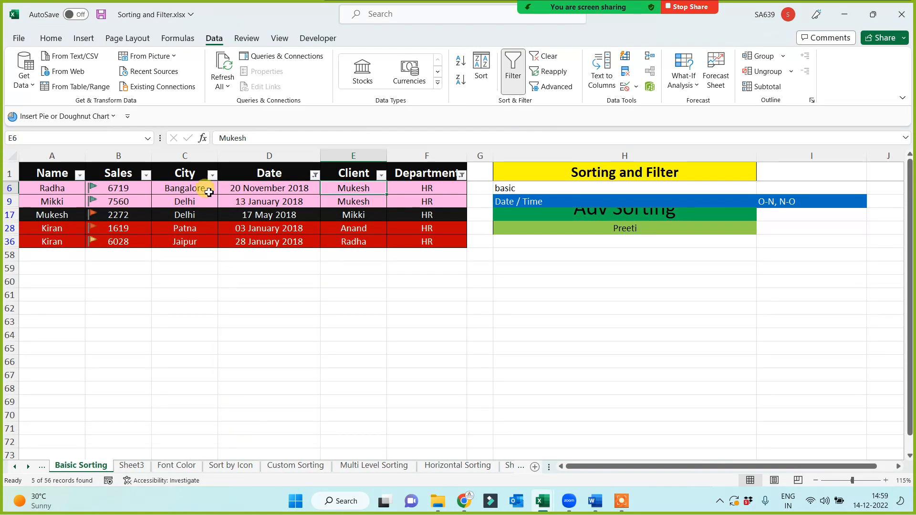
Narrow the HR records of 2018 to the city Delhi, and clear all filters after viewing the matches.
{"action": "left_click", "coordinate": [212, 175]}
{"action": "left_click", "coordinate": [90, 316]}
{"action": "left_click", "coordinate": [91, 337]}
{"action": "left_click", "coordinate": [143, 427]}
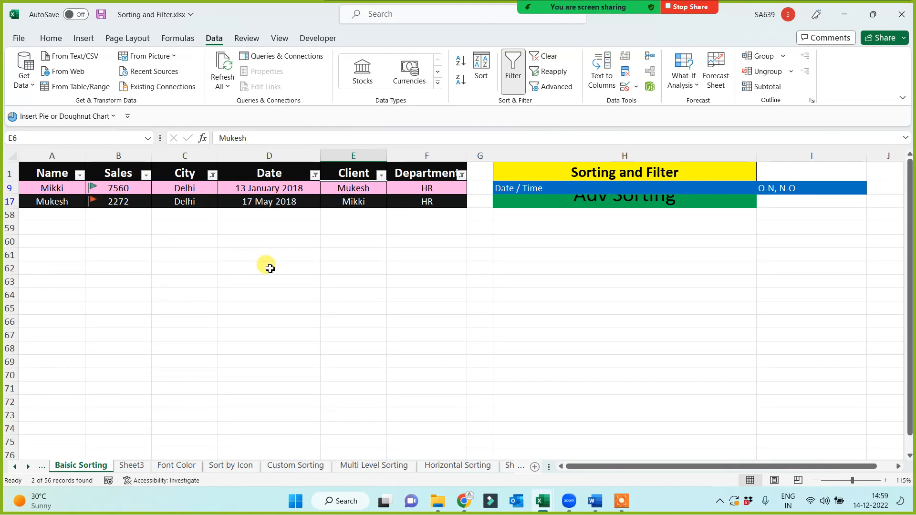
{"action": "left_click", "coordinate": [542, 56]}
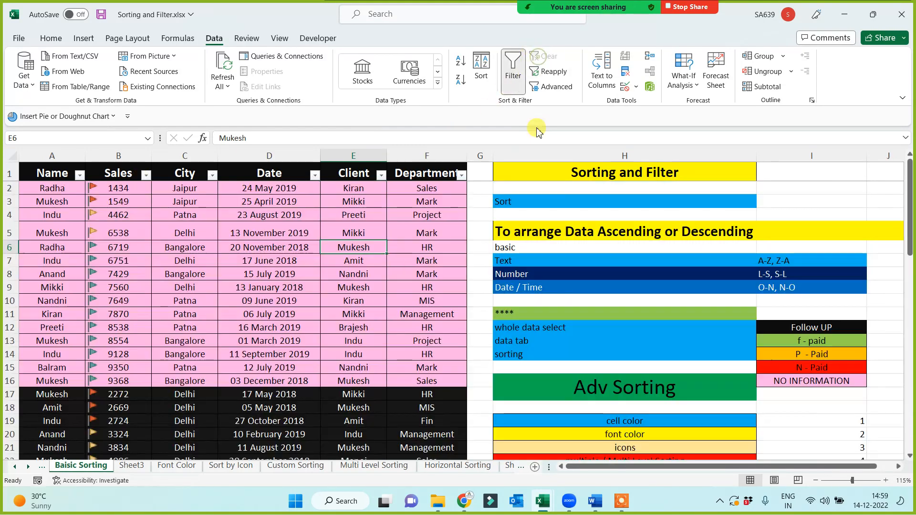
{"action": "left_click", "coordinate": [326, 283]}
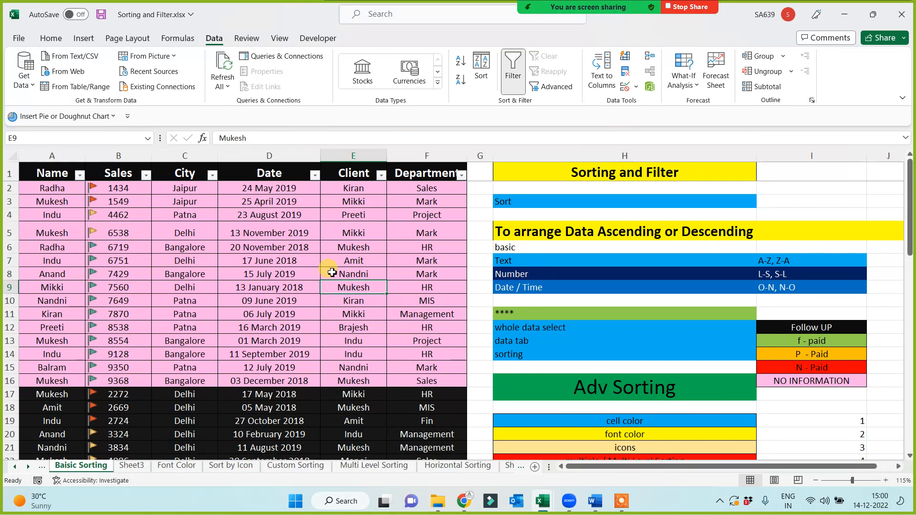
Review the filter-by-color options for the Date column without applying any.
{"action": "left_click", "coordinate": [817, 344]}
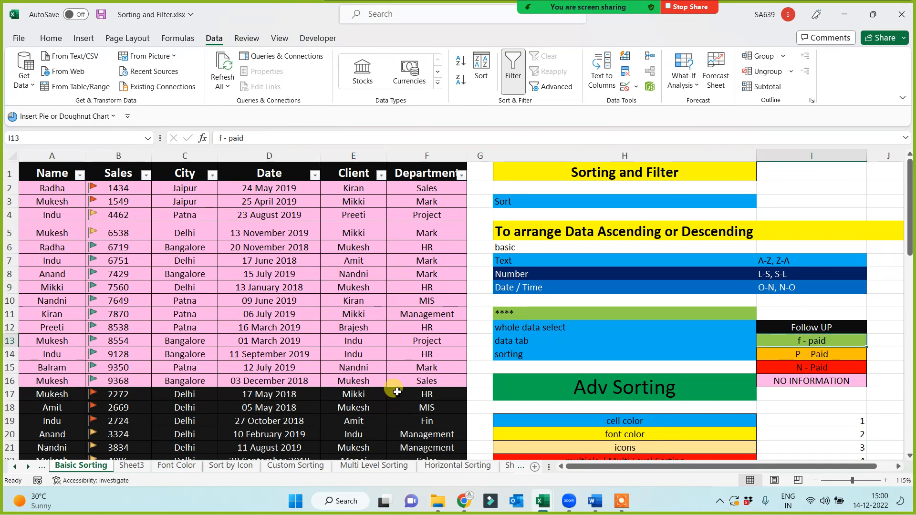
{"action": "left_click", "coordinate": [315, 175]}
{"action": "mouse_move", "coordinate": [205, 271]}
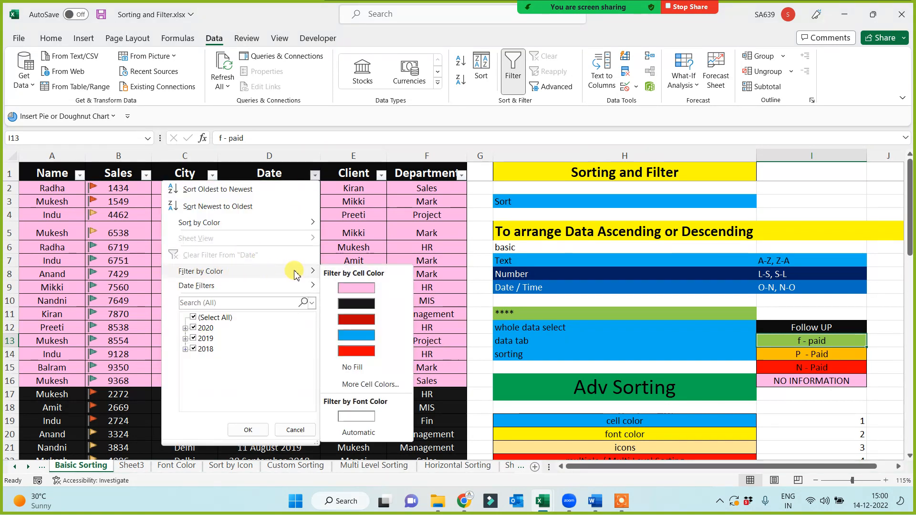
{"action": "left_click", "coordinate": [150, 279]}
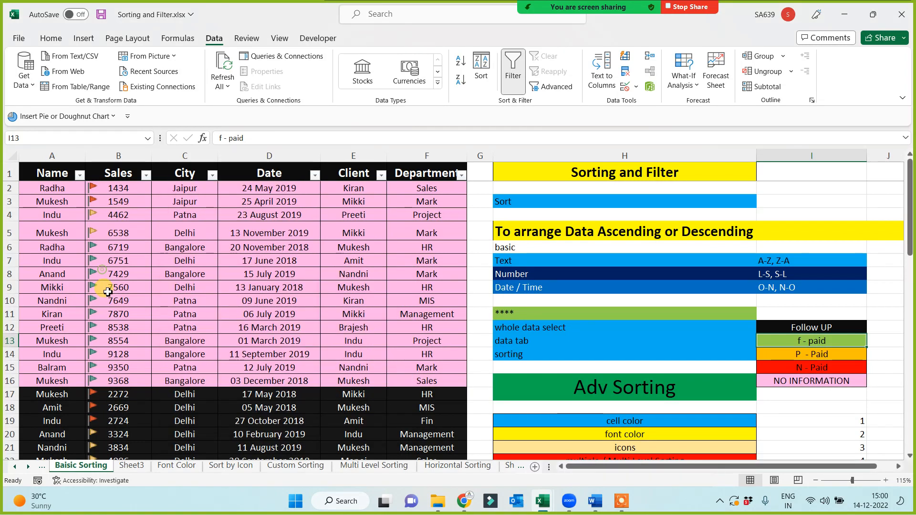
Remove the existing filter and reapply it to the entire columns A to F, from Name to Department.
{"action": "scroll", "coordinate": [215, 358], "scroll_direction": "down", "scroll_amount": 14}
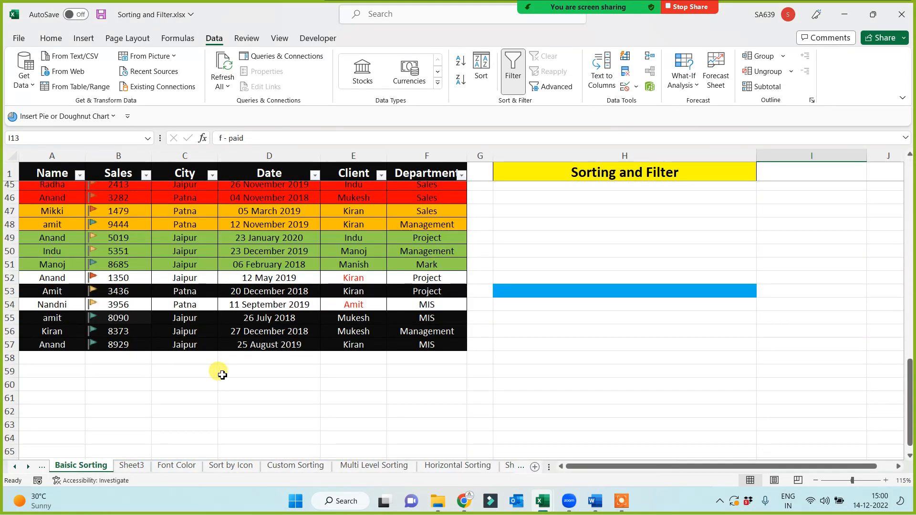
{"action": "scroll", "coordinate": [220, 372], "scroll_direction": "up", "scroll_amount": 14}
{"action": "left_click_drag", "start_coordinate": [61, 158], "coordinate": [429, 157]}
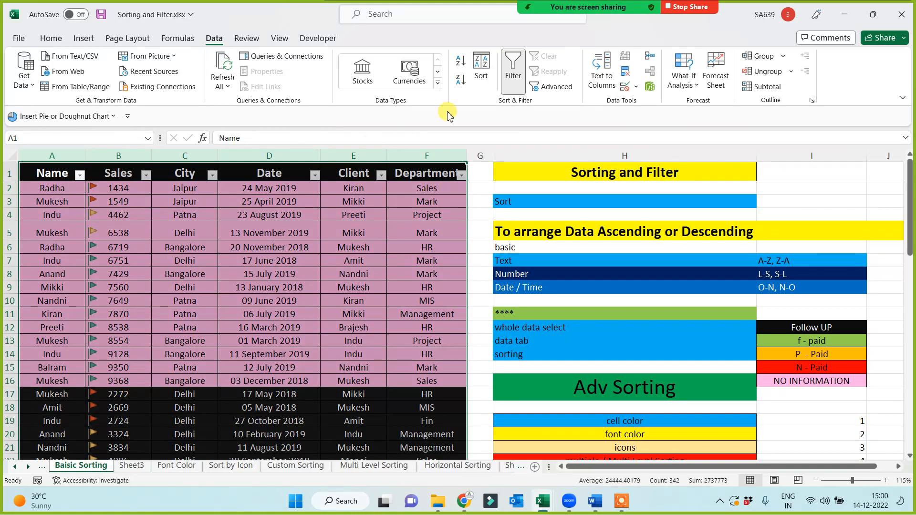
{"action": "left_click", "coordinate": [516, 66]}
{"action": "left_click", "coordinate": [516, 65]}
{"action": "left_click", "coordinate": [191, 206]}
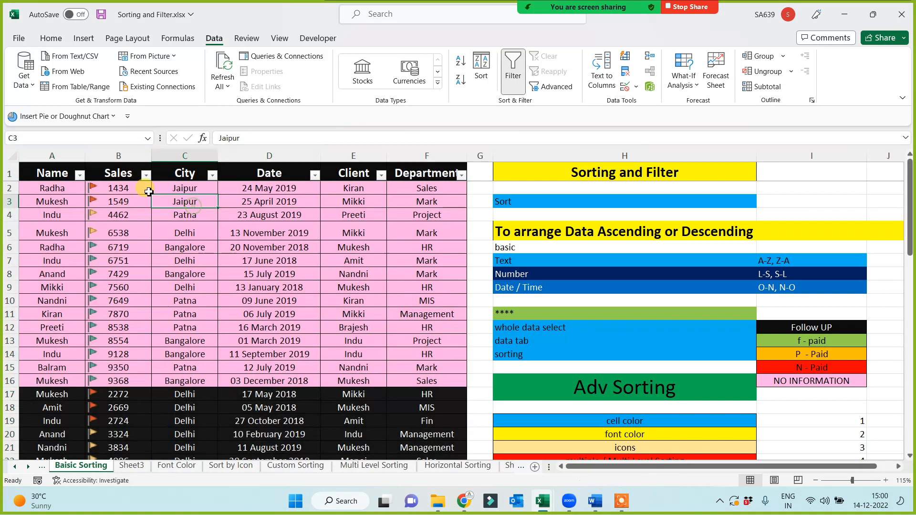
Filter the City column by the green cell color from the full list of available cell colors, and clear the filter after viewing the matches.
{"action": "left_click", "coordinate": [212, 175]}
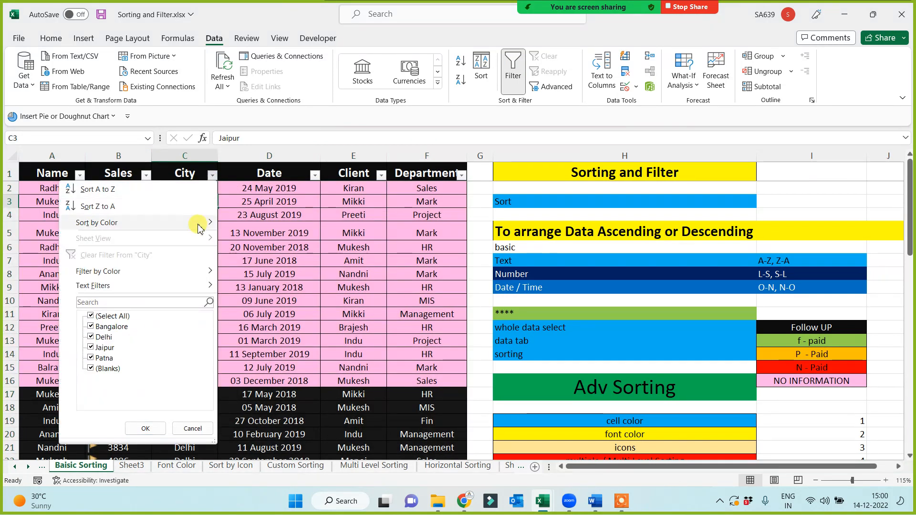
{"action": "mouse_move", "coordinate": [135, 270]}
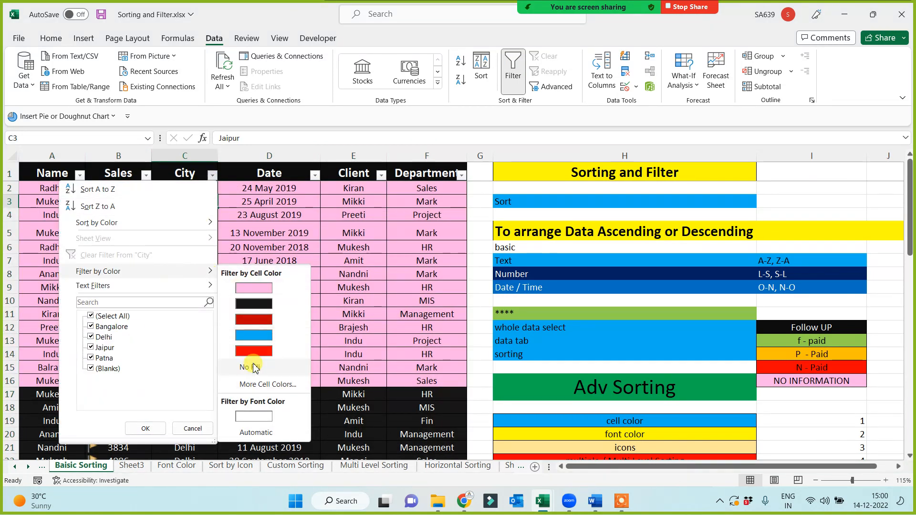
{"action": "left_click", "coordinate": [252, 383]}
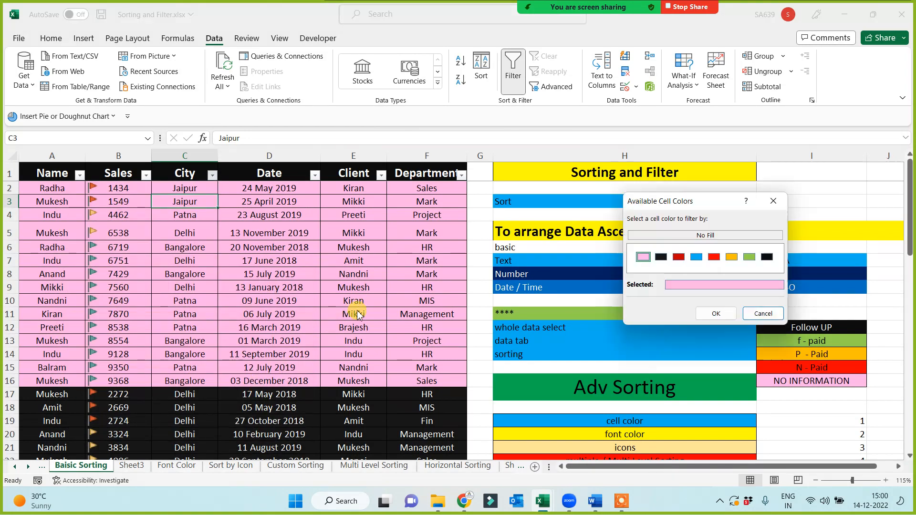
{"action": "left_click", "coordinate": [749, 257]}
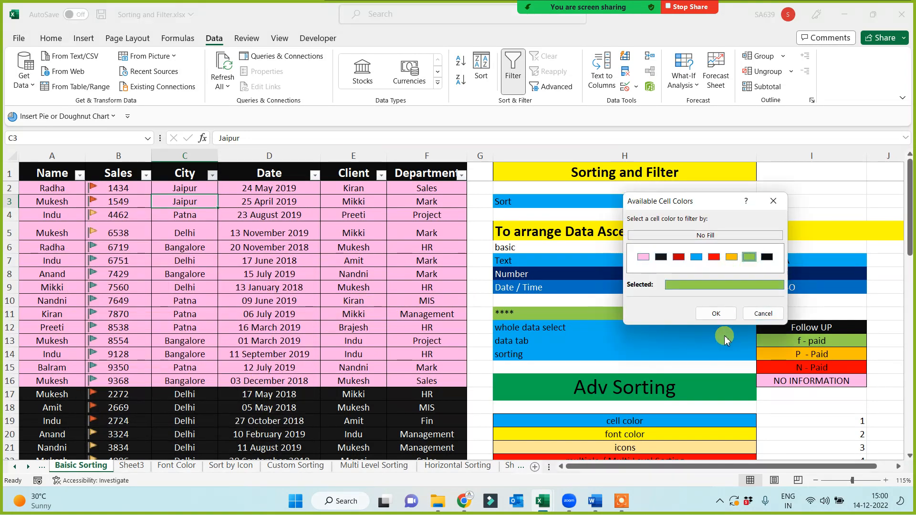
{"action": "left_click", "coordinate": [717, 313]}
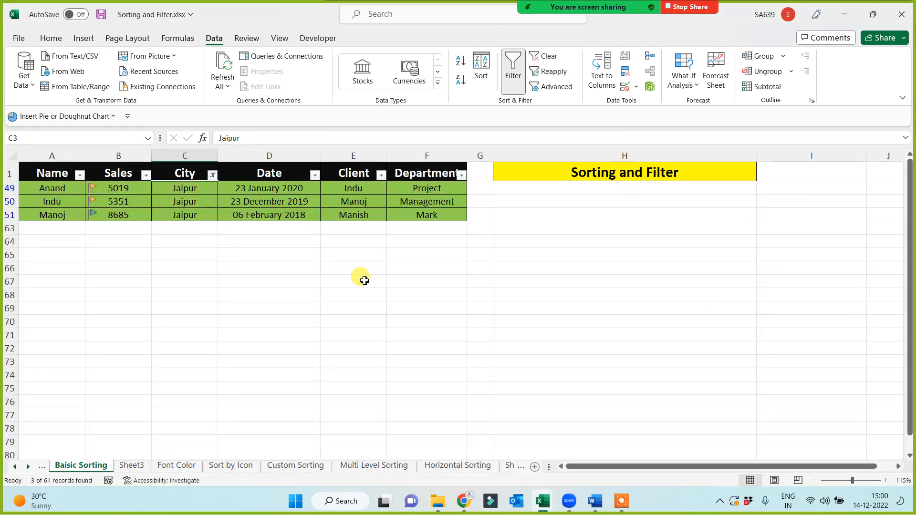
{"action": "left_click", "coordinate": [545, 59]}
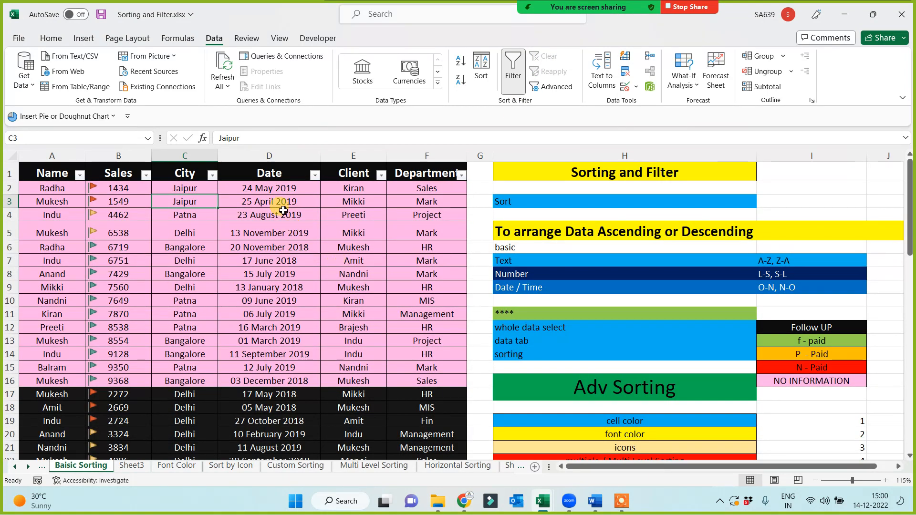
Filter the Date column by the pink cell color, review the matching rows, and clear the filter.
{"action": "left_click_drag", "start_coordinate": [265, 189], "coordinate": [265, 341]}
{"action": "left_click", "coordinate": [309, 274]}
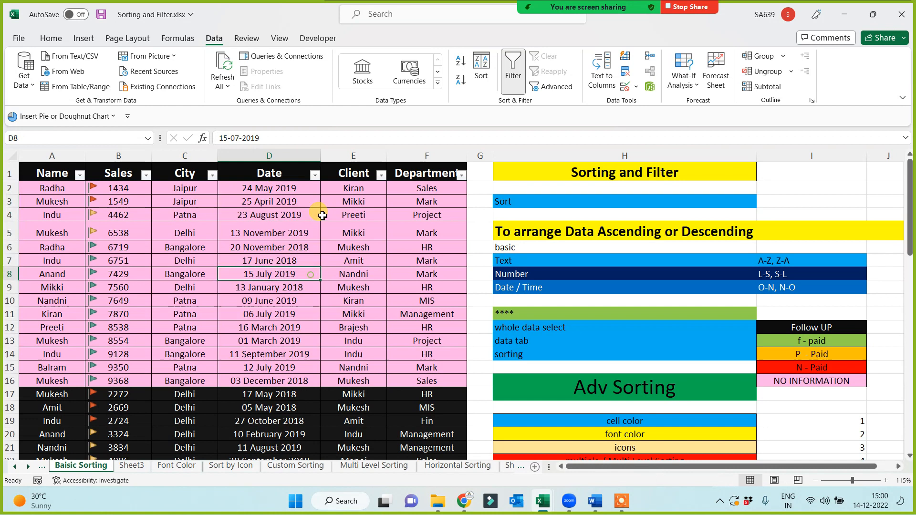
{"action": "left_click", "coordinate": [316, 175]}
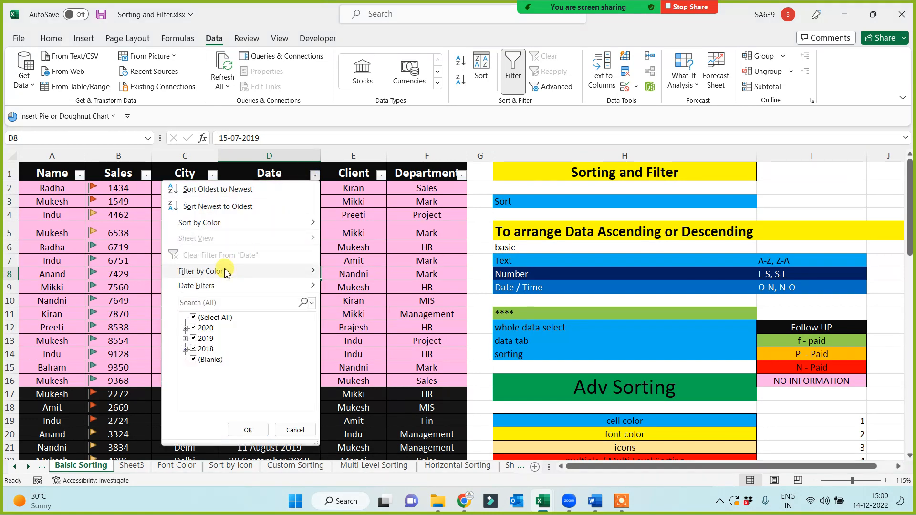
{"action": "mouse_move", "coordinate": [228, 272]}
{"action": "left_click", "coordinate": [346, 286]}
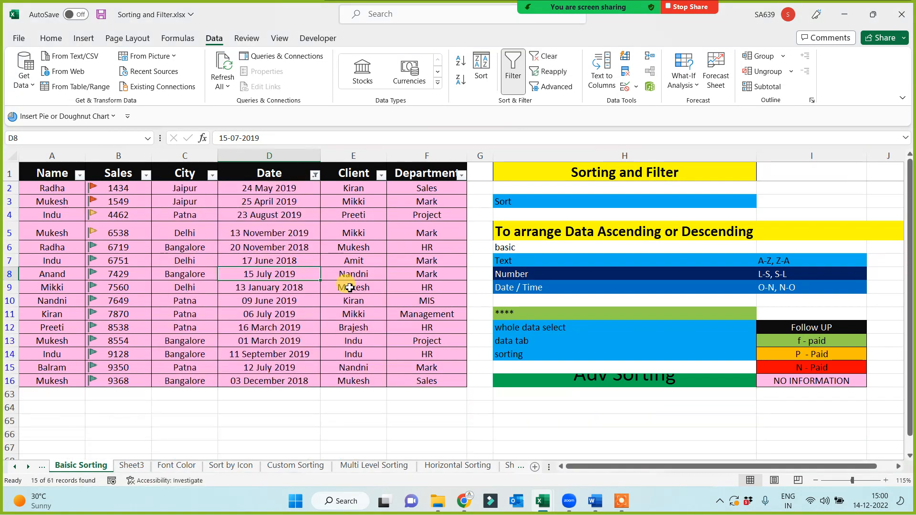
{"action": "scroll", "coordinate": [210, 358], "scroll_direction": "down", "scroll_amount": 3}
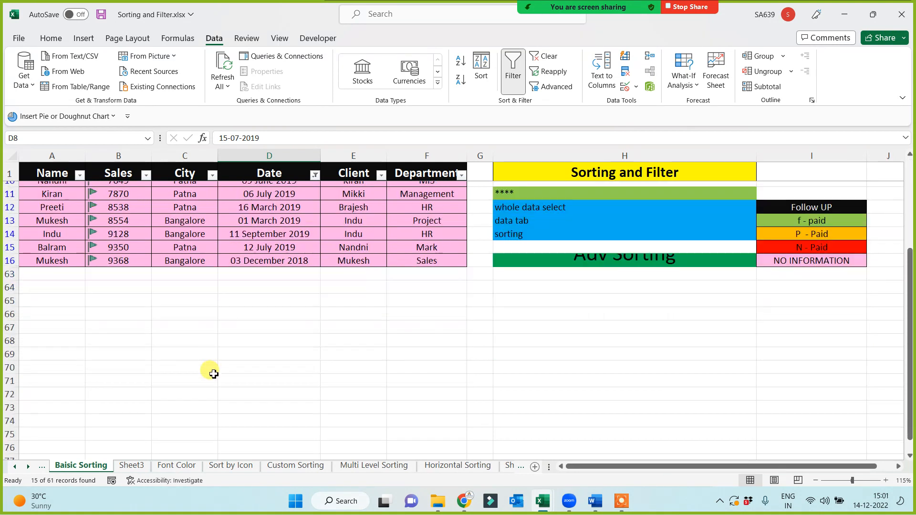
{"action": "scroll", "coordinate": [206, 370], "scroll_direction": "up", "scroll_amount": 3}
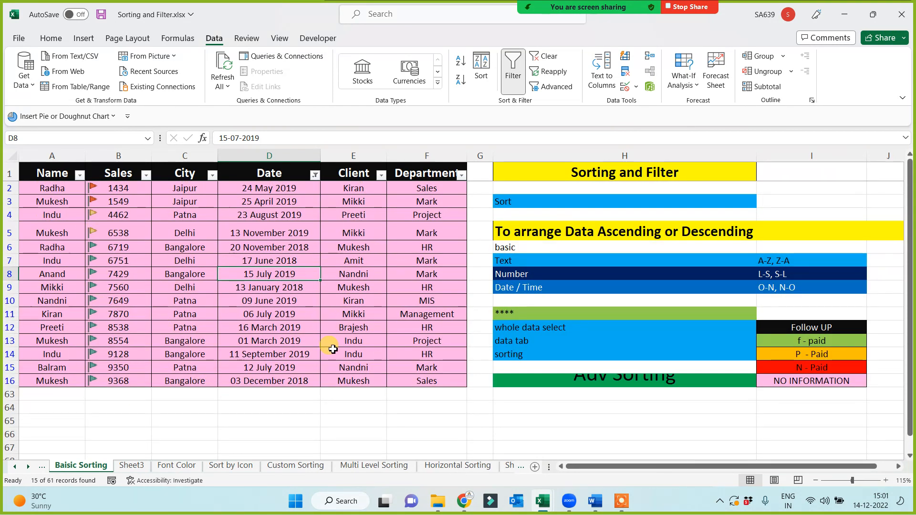
{"action": "left_click", "coordinate": [542, 56]}
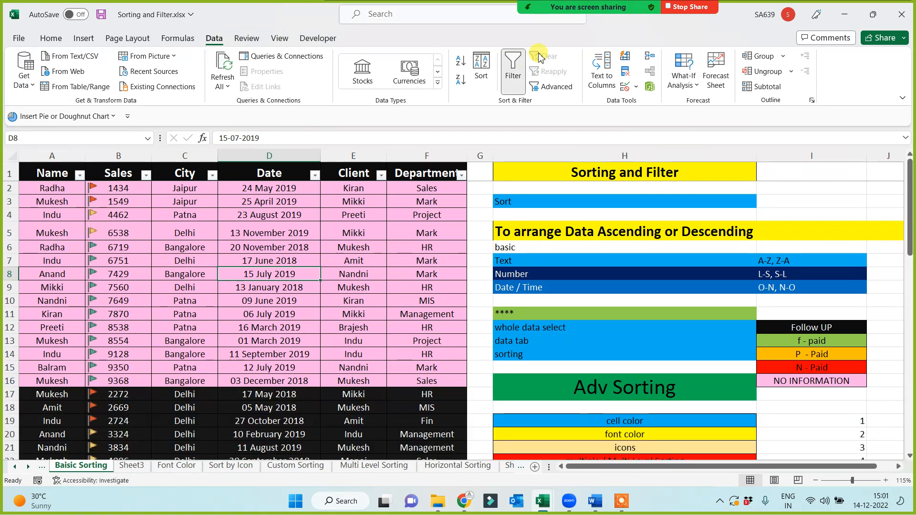